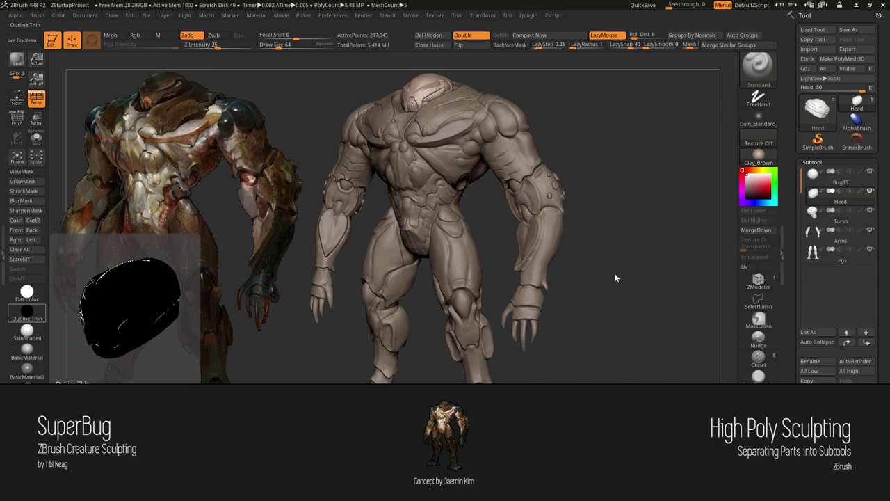
# Step: Straighten the view, then rotate and zoom in on the soloed Head subtool's face
pyautogui.keyDown('shift'); pyautogui.moveTo(615, 277); pyautogui.dragTo(629, 282); pyautogui.keyUp('shift')
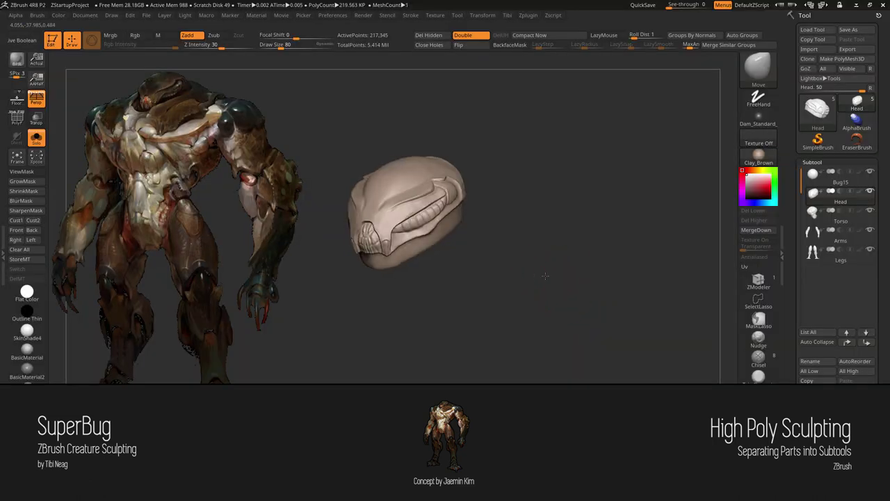
pyautogui.moveTo(546, 276)
pyautogui.mouseDown()
pyautogui.moveTo(543, 328)
pyautogui.moveTo(494, 302)
pyautogui.moveTo(415, 308)
pyautogui.mouseUp()
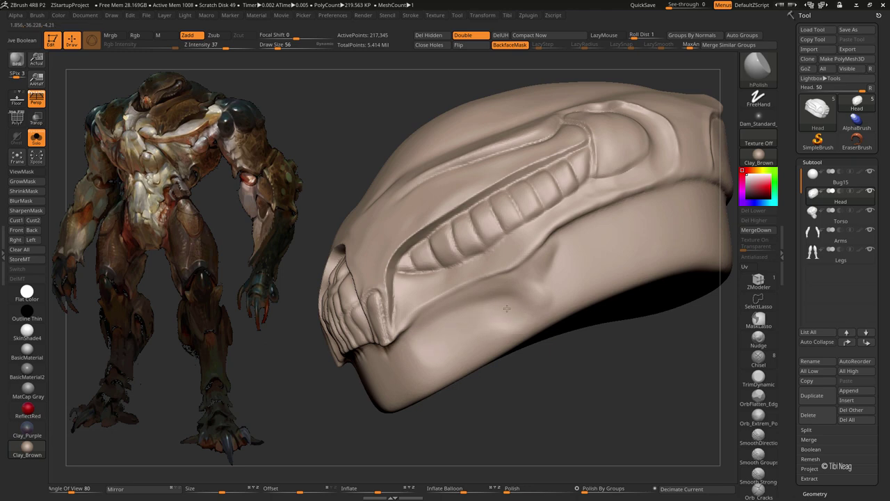
pyautogui.hotkey('ctrl', 'shift', 's')
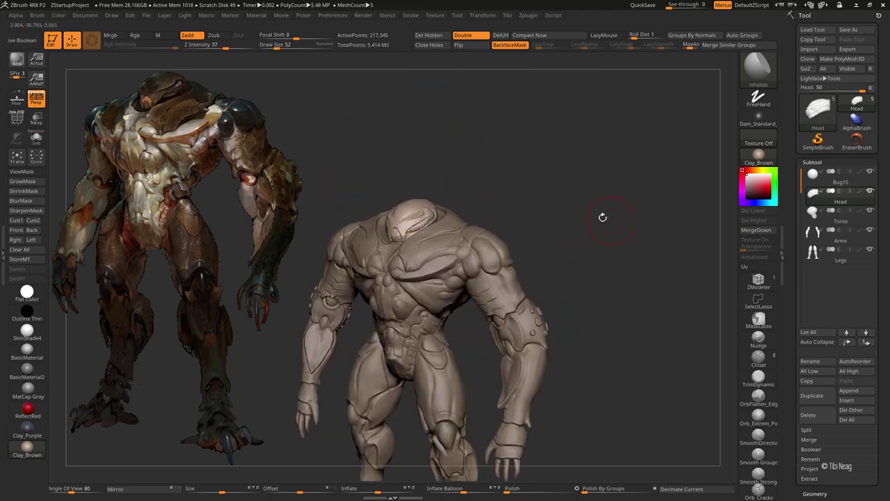
pyautogui.keyDown('alt'); pyautogui.moveTo(381, 257); pyautogui.dragTo(367, 254); pyautogui.keyUp('alt')
pyautogui.press('b')
pyautogui.press('m')
pyautogui.press('v')
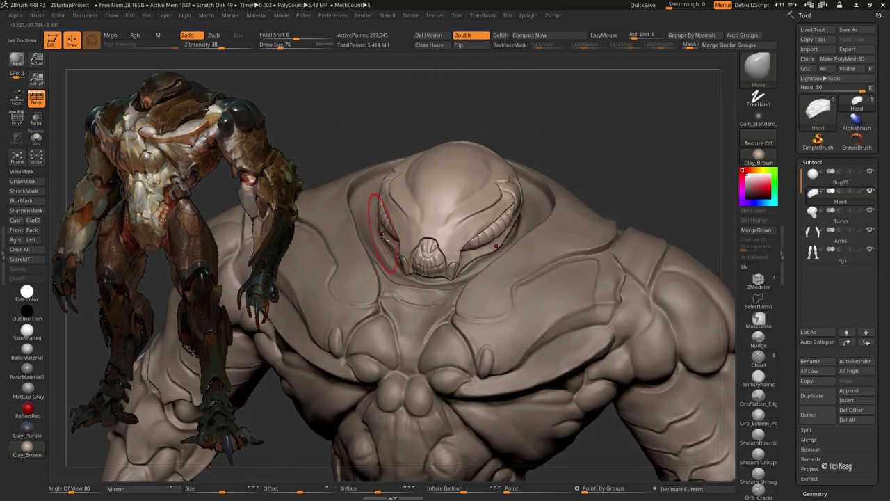
pyautogui.hotkey('ctrl', 'shift', 's')
pyautogui.moveTo(381, 278); pyautogui.dragTo(381, 215)
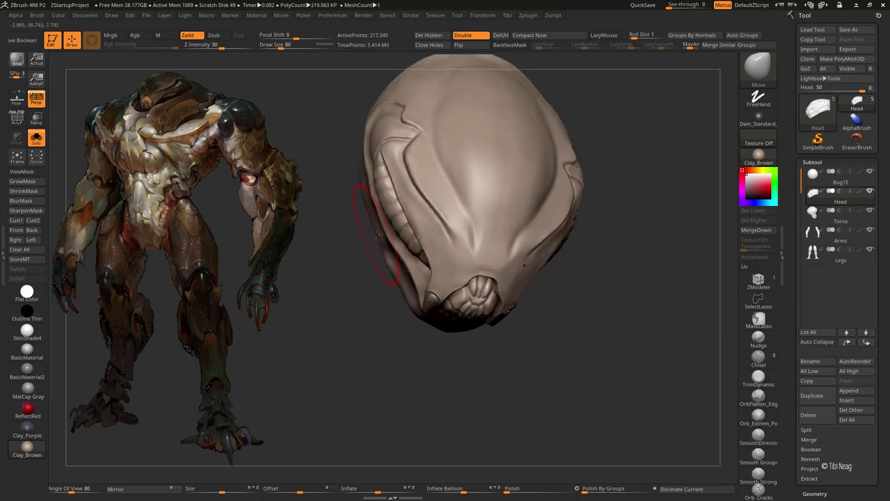
pyautogui.moveTo(364, 183); pyautogui.dragTo(391, 265)
pyautogui.hotkey('ctrl', 'shift', 's')
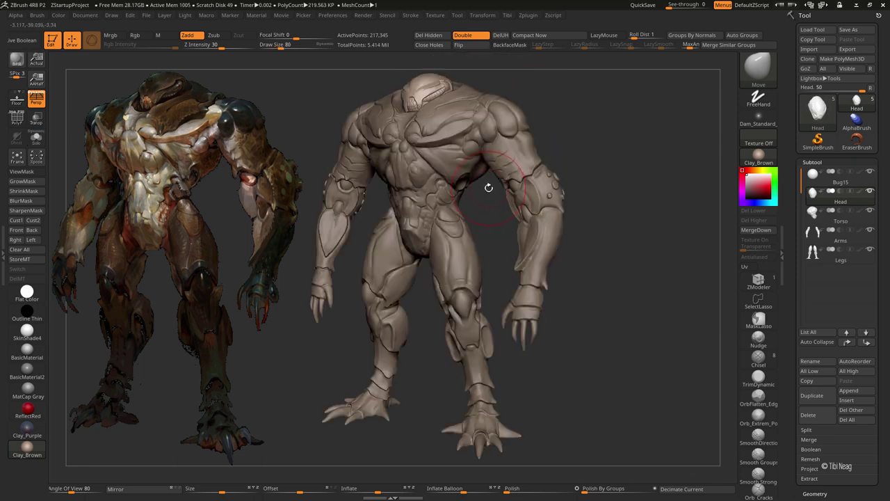
pyautogui.scroll(1, 461, 178)
pyautogui.scroll(2, 456, 188)
pyautogui.scroll(2, 449, 198)
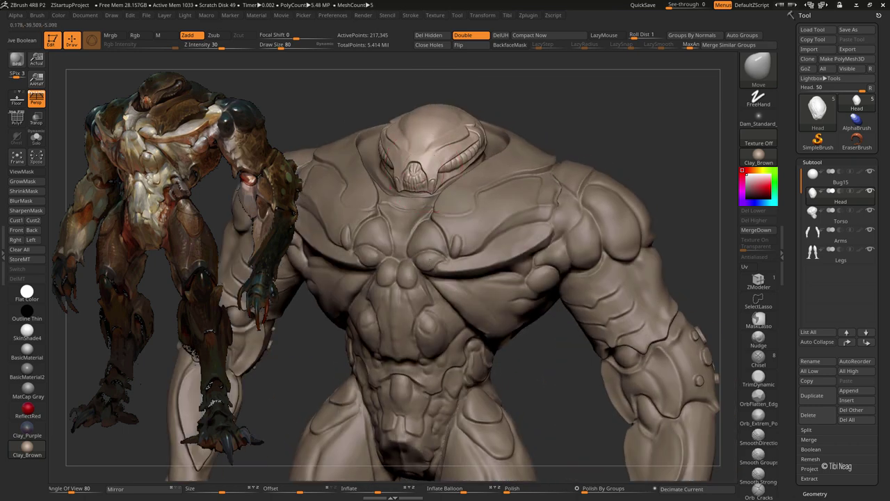
pyautogui.scroll(2, 440, 210)
pyautogui.moveTo(439, 209); pyautogui.dragTo(443, 216)
pyautogui.hotkey('ctrl', 'shift', 's')
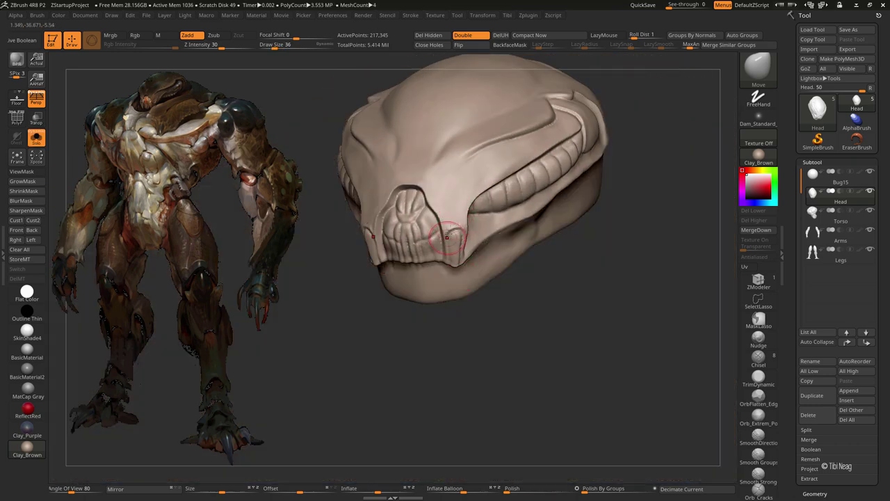
pyautogui.scroll(2, 531, 387)
pyautogui.moveTo(530, 387)
pyautogui.mouseDown()
pyautogui.moveTo(471, 352)
pyautogui.moveTo(488, 344)
pyautogui.moveTo(468, 299)
pyautogui.mouseUp()
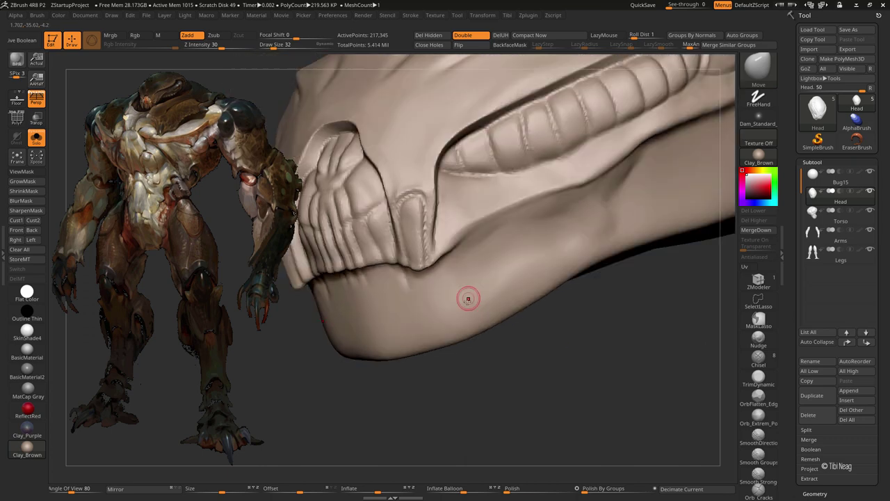
# Step: Mask the groove beside the mouth with MaskPen and invert the mask
pyautogui.press('b')
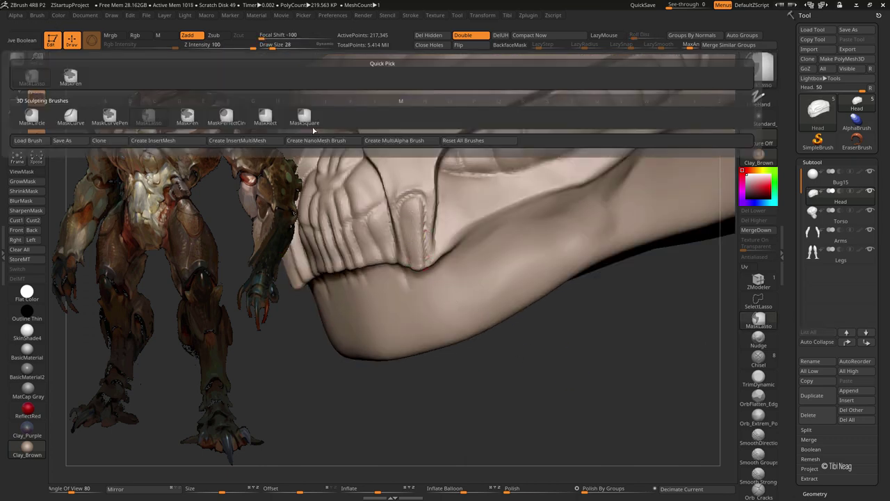
pyautogui.click(222, 123)
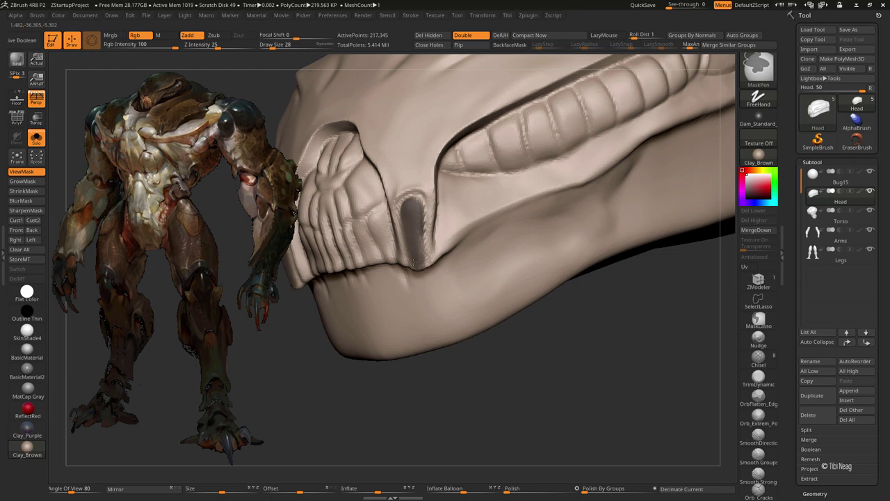
pyautogui.keyDown('ctrl'); pyautogui.click(497, 373); pyautogui.keyUp('ctrl')
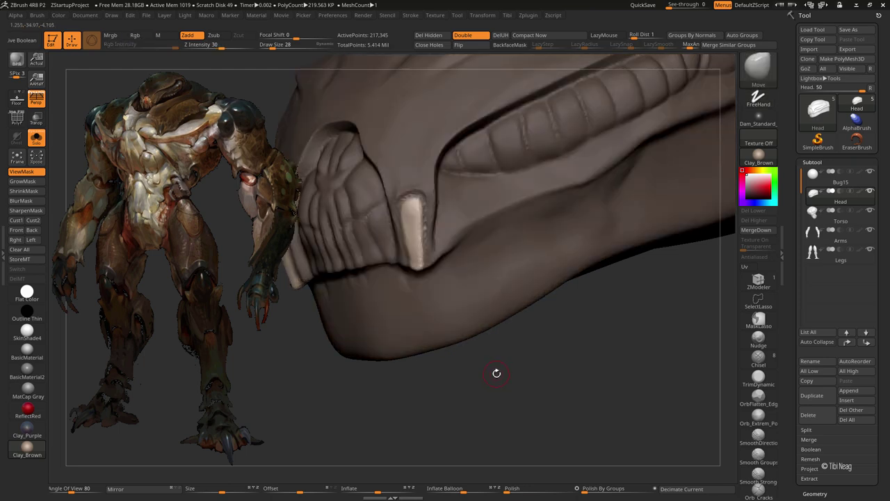
pyautogui.keyDown('ctrl'); pyautogui.click(496, 370); pyautogui.keyUp('ctrl')
# Step: Turn the groove into its own polygroup with Ctrl+W and show polygroup colours
pyautogui.hotkey('ctrl', 'w')
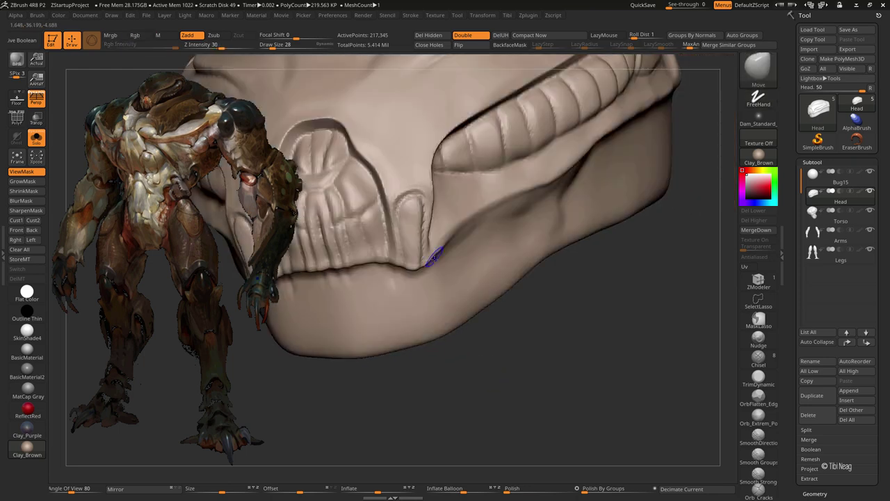
pyautogui.hotkey('shift', 'f')
pyautogui.hotkey('shift', 'f')
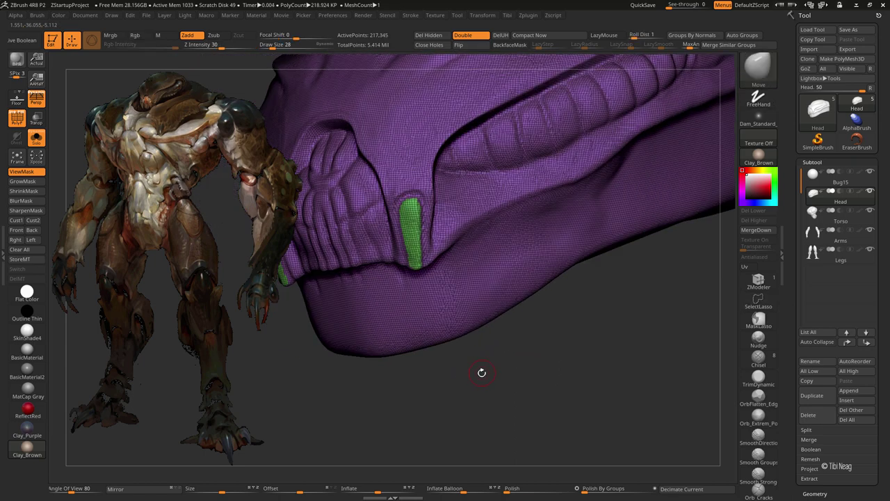
pyautogui.moveTo(492, 379); pyautogui.dragTo(644, 383)
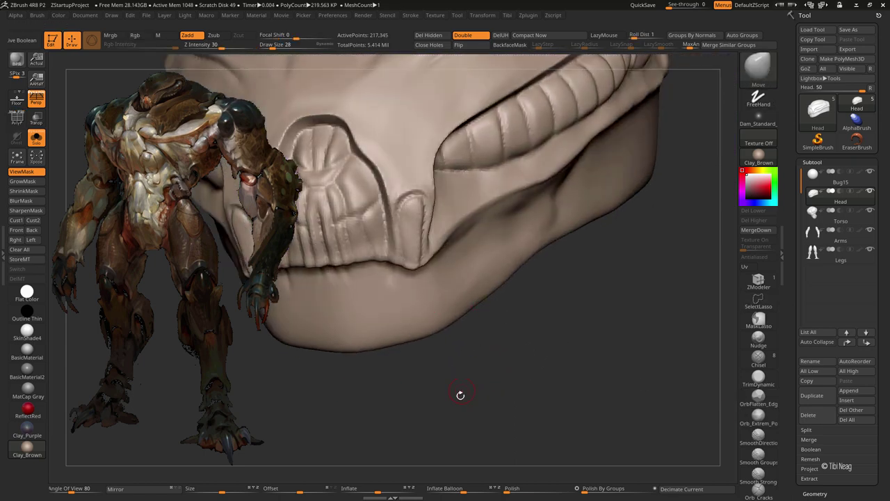
# Step: Duplicate the head as Head1 and hide everything except the groove polygroup
pyautogui.click(811, 397)
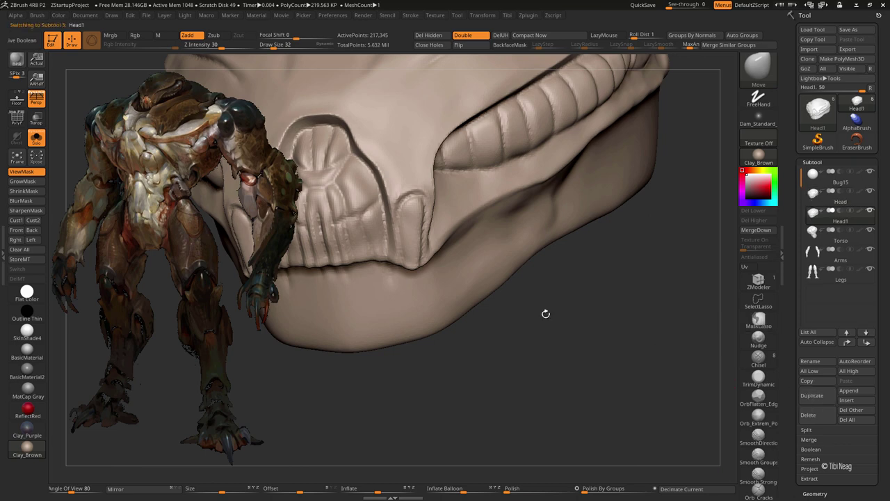
pyautogui.keyDown('ctrl'); pyautogui.keyDown('shift'); pyautogui.click(412, 245); pyautogui.keyUp('shift'); pyautogui.keyUp('ctrl')
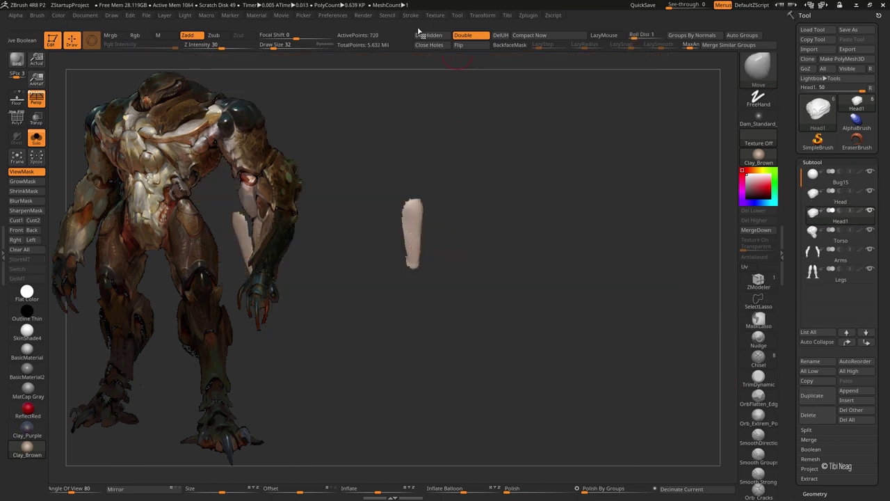
pyautogui.moveTo(471, 119); pyautogui.dragTo(780, 278)
# Step: Thicken the groove pieces into solid panels with Panel Loops at thickness about 0.19
pyautogui.click(457, 15)
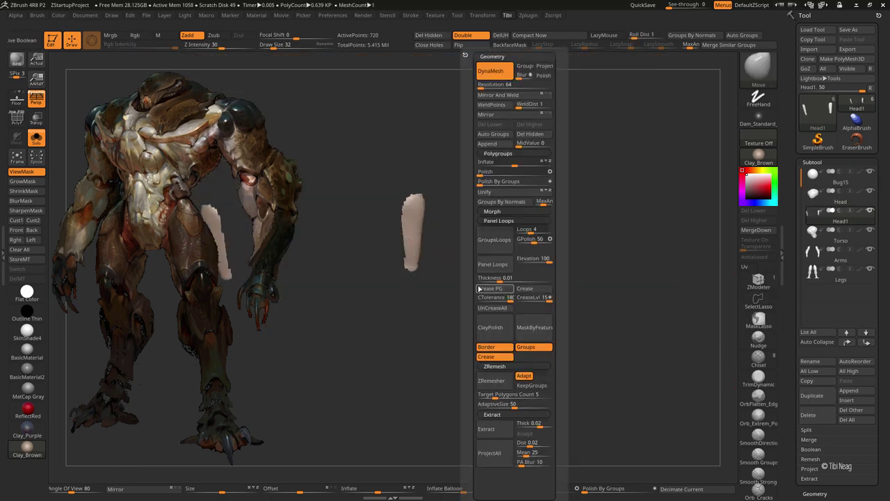
pyautogui.click(815, 494)
pyautogui.click(827, 413)
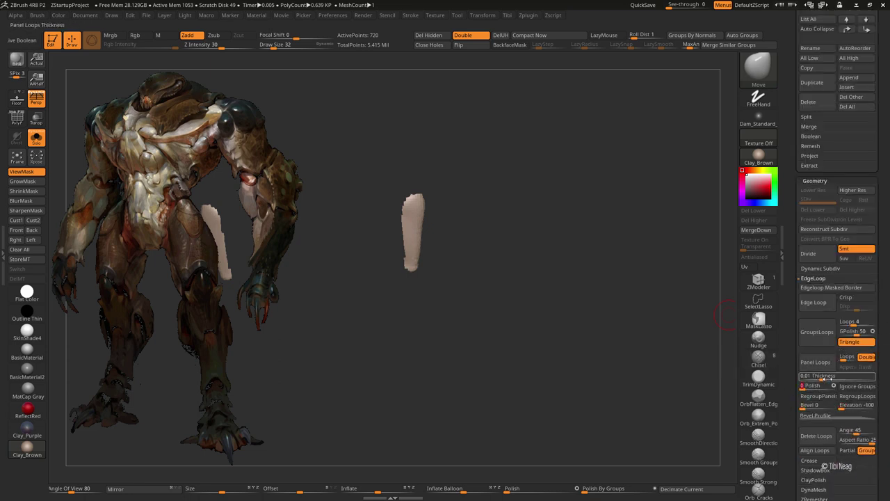
pyautogui.moveTo(832, 376); pyautogui.dragTo(845, 376)
pyautogui.moveTo(703, 327); pyautogui.dragTo(647, 304)
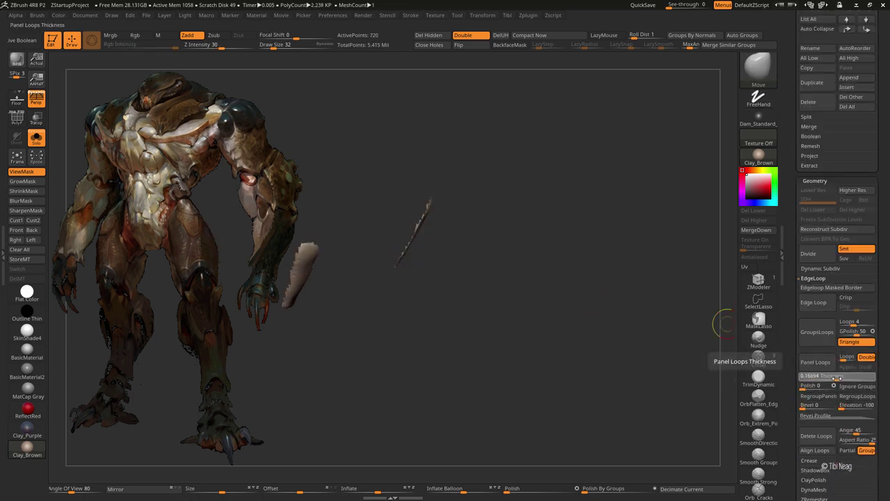
pyautogui.click(809, 362)
# Step: DynaMesh the piece and polish it to a smooth surface
pyautogui.click(813, 277)
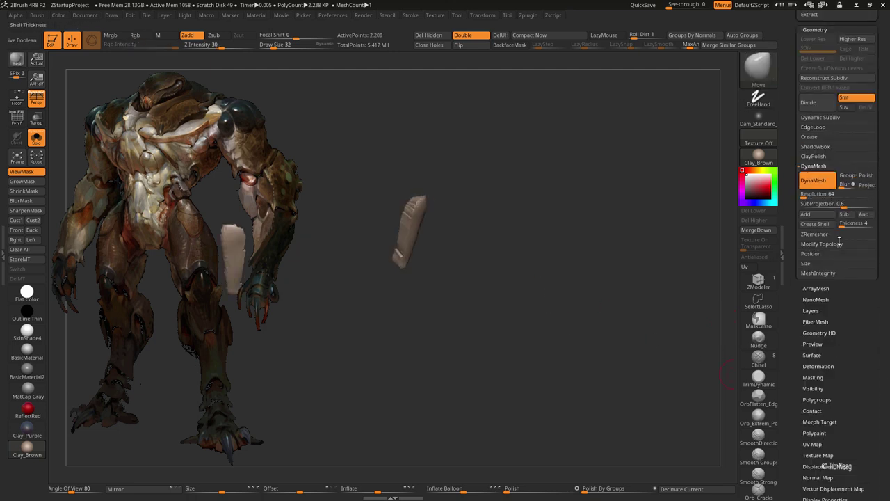
pyautogui.keyDown('shift'); pyautogui.moveTo(489, 257); pyautogui.dragTo(417, 230); pyautogui.keyUp('shift')
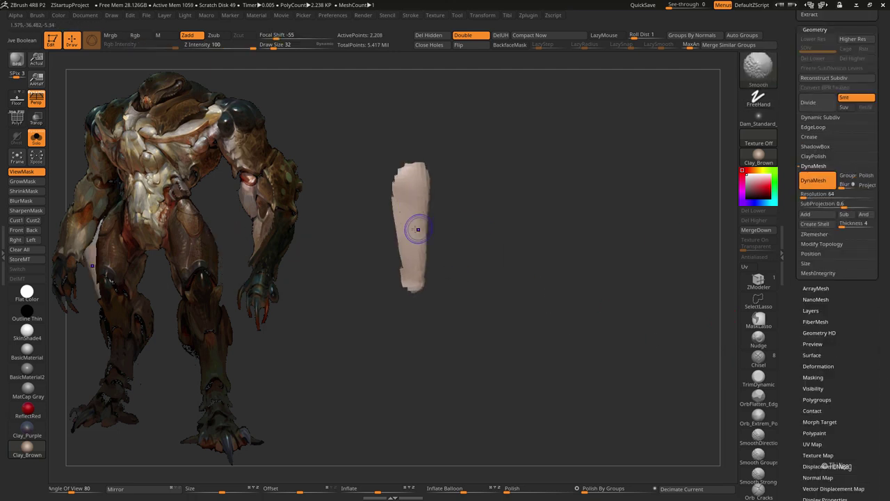
pyautogui.click(511, 488)
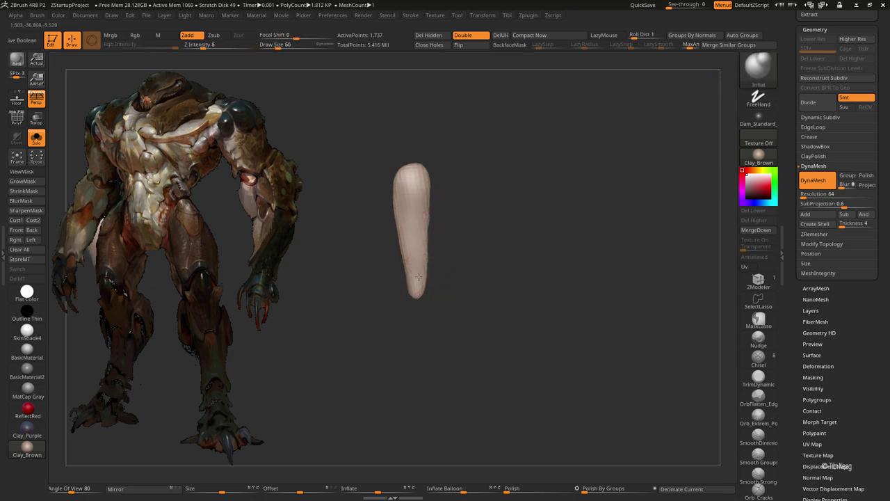
# Step: Smooth the Head1 plate's lower tip, check it in the mouth groove, and select Head1
pyautogui.keyDown('shift'); pyautogui.moveTo(419, 276); pyautogui.dragTo(420, 309); pyautogui.keyUp('shift')
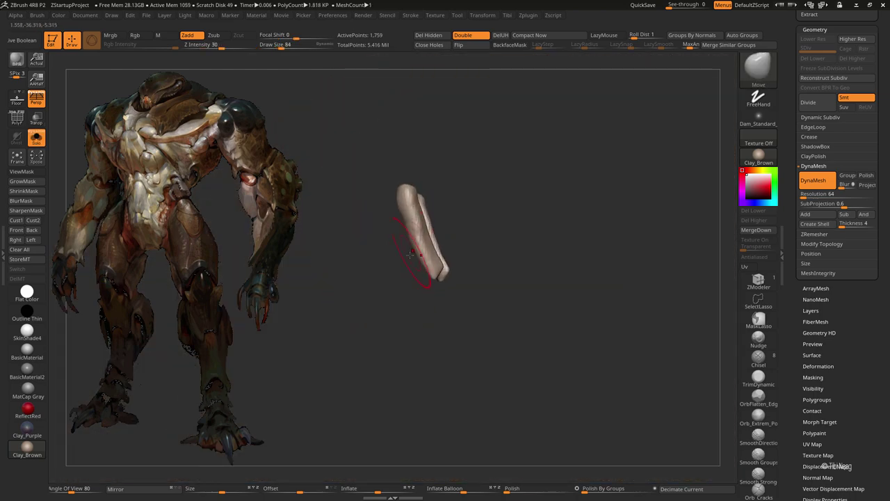
pyautogui.keyDown('alt'); pyautogui.moveTo(407, 213); pyautogui.dragTo(419, 311); pyautogui.keyUp('alt')
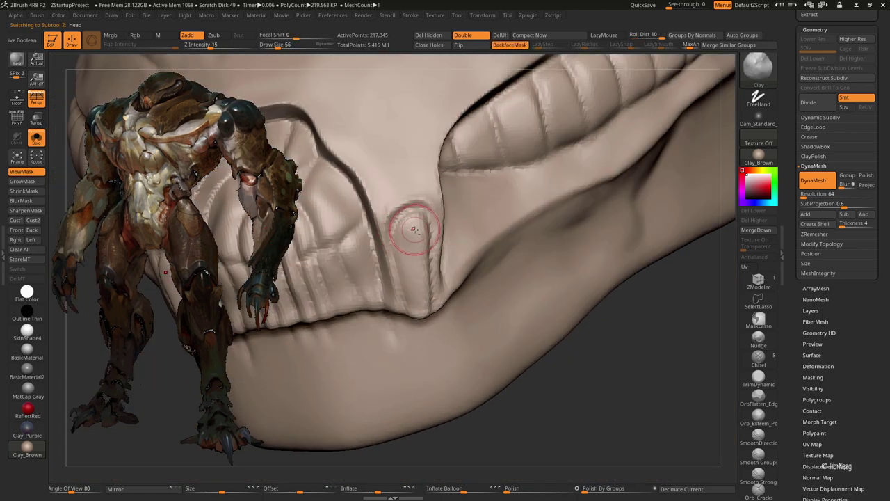
pyautogui.moveTo(423, 254)
pyautogui.mouseDown(button='right')
pyautogui.moveTo(410, 225)
pyautogui.moveTo(440, 288)
pyautogui.moveTo(394, 218)
pyautogui.mouseUp(button='right')
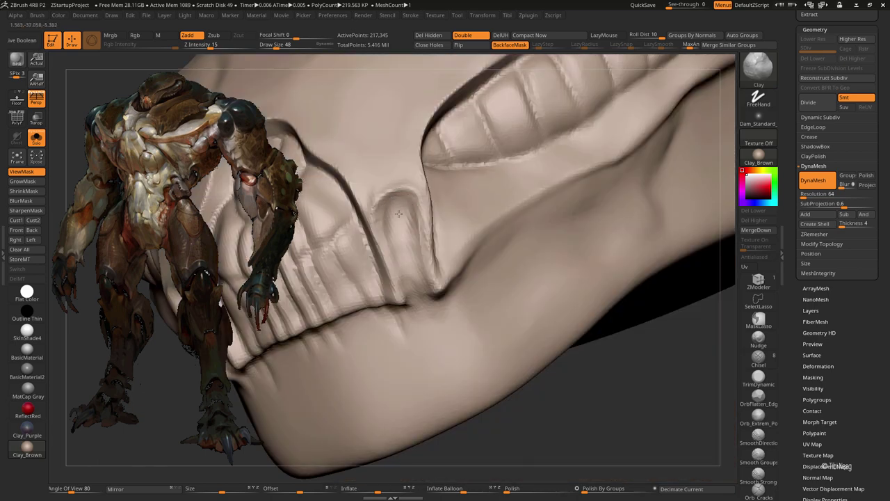
pyautogui.moveTo(432, 308); pyautogui.dragTo(414, 282, button='right')
pyautogui.keyDown('alt'); pyautogui.click(413, 279); pyautogui.keyUp('alt')
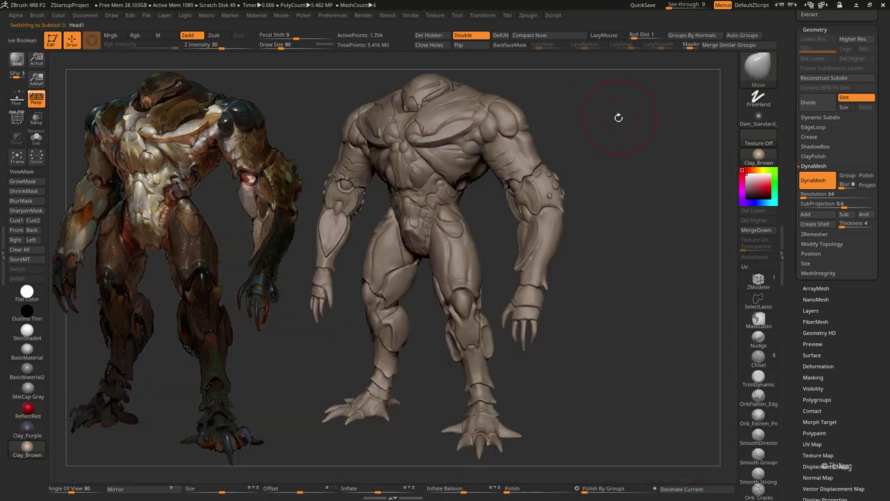
# Step: Zoom out from the head to the full body and make Legs the active subtool
pyautogui.moveTo(618, 117)
pyautogui.keyDown('alt'); pyautogui.mouseDown(button='right')
pyautogui.moveTo(658, 144)
pyautogui.moveTo(593, 167)
pyautogui.mouseUp(button='right'); pyautogui.keyUp('alt')
pyautogui.keyDown('alt'); pyautogui.moveTo(435, 327); pyautogui.dragTo(432, 314, button='right'); pyautogui.keyUp('alt')
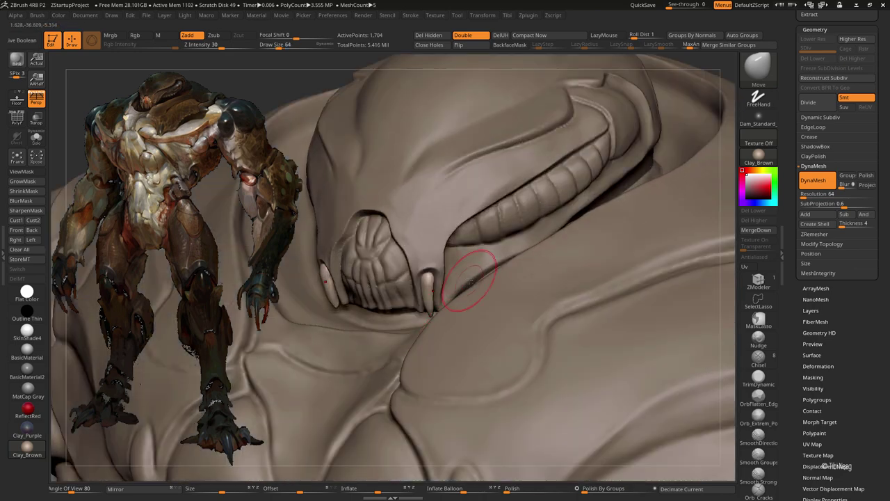
pyautogui.moveTo(469, 282)
pyautogui.keyDown('alt'); pyautogui.mouseDown(button='right')
pyautogui.moveTo(501, 288)
pyautogui.moveTo(513, 258)
pyautogui.mouseUp(button='right'); pyautogui.keyUp('alt')
pyautogui.keyDown('alt'); pyautogui.click(588, 242); pyautogui.keyUp('alt')
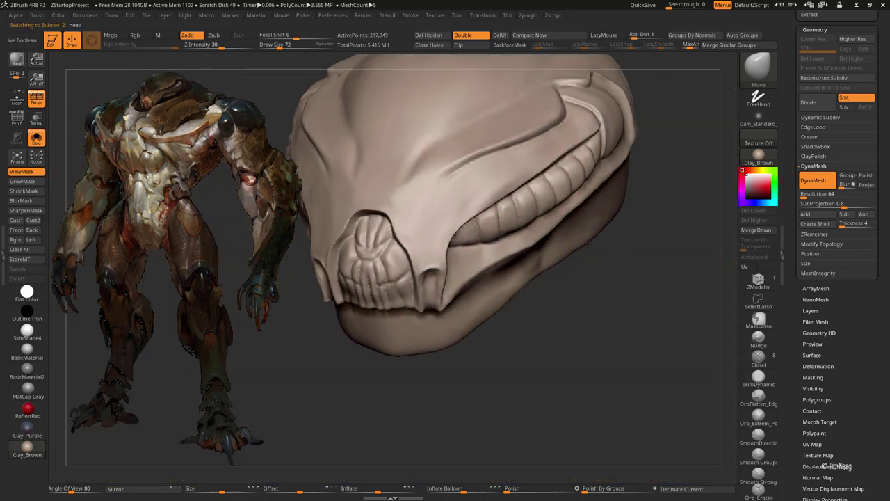
pyautogui.keyDown('alt'); pyautogui.moveTo(588, 242); pyautogui.dragTo(550, 229, button='right'); pyautogui.keyUp('alt')
pyautogui.moveTo(404, 286)
pyautogui.mouseDown(button='right')
pyautogui.moveTo(357, 269)
pyautogui.moveTo(500, 277)
pyautogui.moveTo(571, 234)
pyautogui.moveTo(565, 207)
pyautogui.mouseUp(button='right')
pyautogui.keyDown('alt'); pyautogui.click(500, 277); pyautogui.keyUp('alt')
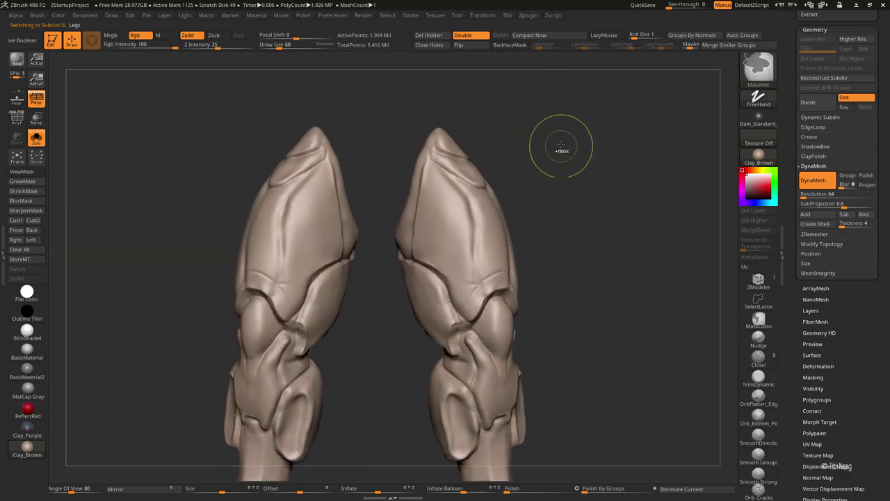
# Step: Lasso-hide the right leg's upper part and the flaps below the knee
pyautogui.moveTo(533, 154)
pyautogui.keyDown('ctrl'); pyautogui.keyDown('shift'); pyautogui.mouseDown()
pyautogui.moveTo(399, 330)
pyautogui.moveTo(462, 365)
pyautogui.mouseUp(); pyautogui.keyUp('shift'); pyautogui.keyUp('ctrl')
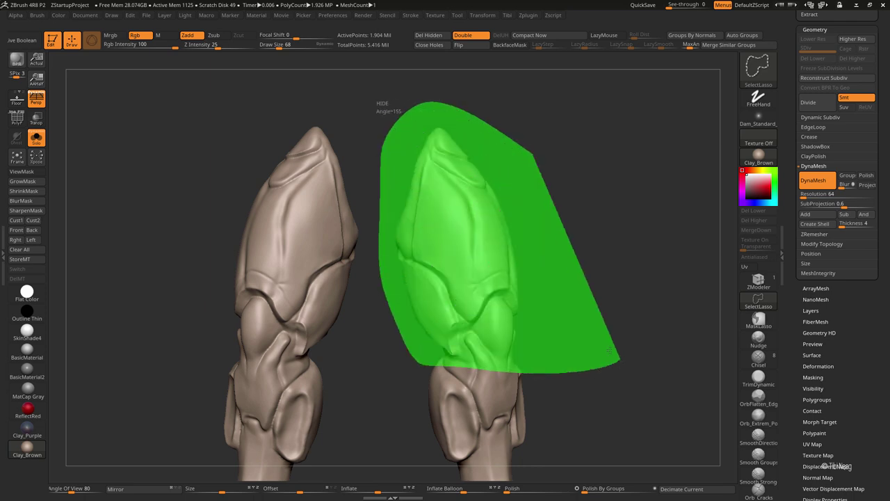
pyautogui.moveTo(445, 351)
pyautogui.mouseDown(button='right')
pyautogui.moveTo(438, 348)
pyautogui.moveTo(417, 376)
pyautogui.moveTo(402, 357)
pyautogui.moveTo(410, 423)
pyautogui.mouseUp(button='right')
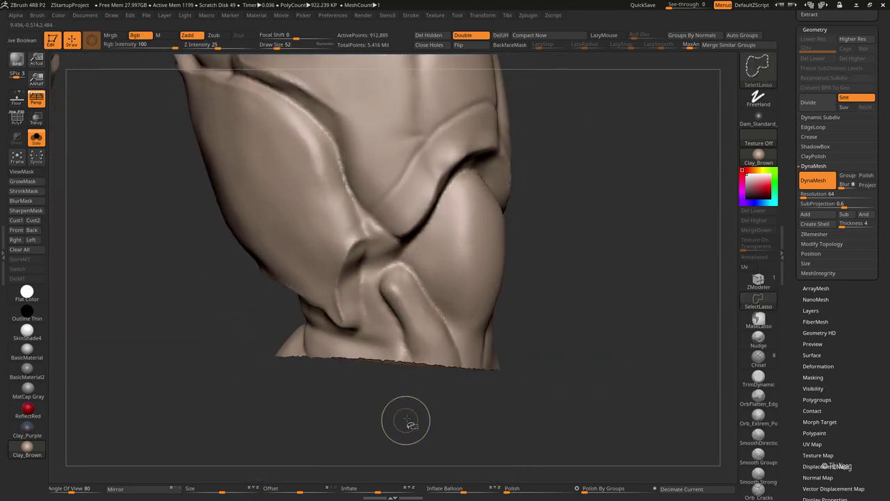
pyautogui.keyDown('ctrl'); pyautogui.keyDown('alt'); pyautogui.keyDown('shift'); pyautogui.moveTo(362, 273); pyautogui.dragTo(417, 376); pyautogui.keyUp('shift'); pyautogui.keyUp('alt'); pyautogui.keyUp('ctrl')
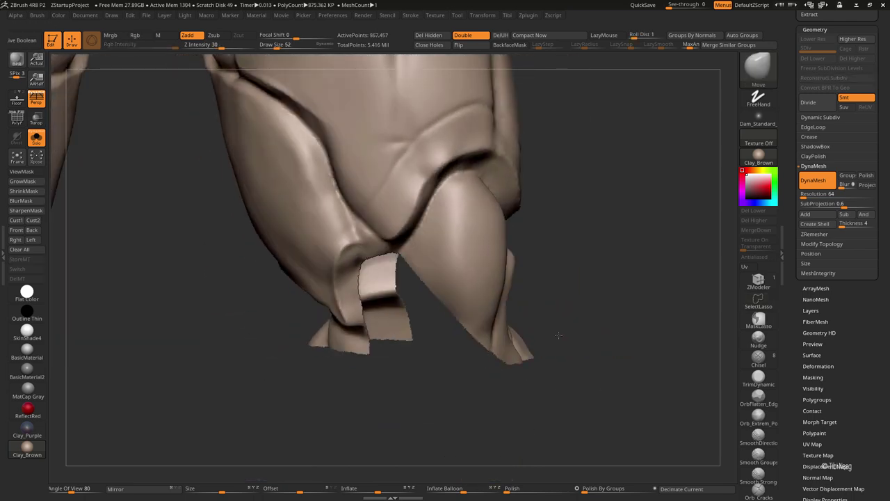
pyautogui.moveTo(417, 376)
pyautogui.mouseDown(button='right')
pyautogui.moveTo(483, 400)
pyautogui.moveTo(475, 390)
pyautogui.mouseUp(button='right')
pyautogui.keyDown('ctrl'); pyautogui.keyDown('alt'); pyautogui.keyDown('shift'); pyautogui.moveTo(475, 389); pyautogui.dragTo(406, 318); pyautogui.keyUp('shift'); pyautogui.keyUp('alt'); pyautogui.keyUp('ctrl')
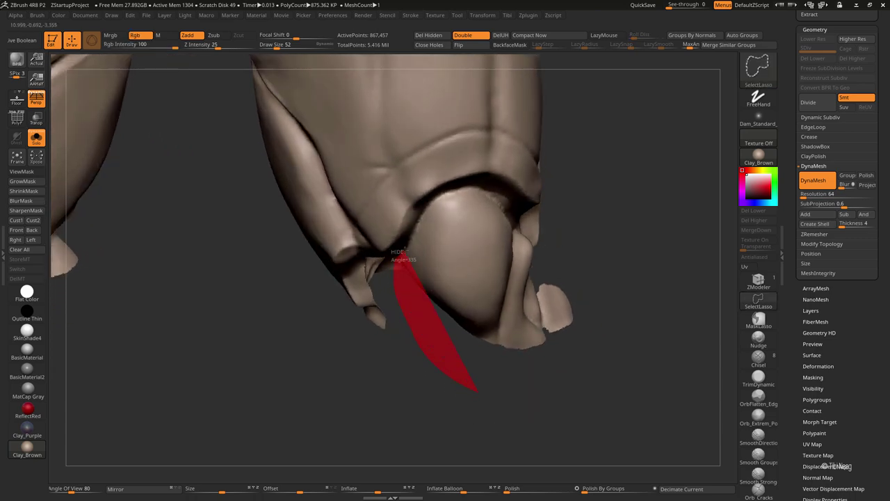
pyautogui.keyDown('ctrl'); pyautogui.keyDown('alt'); pyautogui.keyDown('shift'); pyautogui.moveTo(445, 198); pyautogui.dragTo(446, 202); pyautogui.keyUp('shift'); pyautogui.keyUp('alt'); pyautogui.keyUp('ctrl')
pyautogui.moveTo(537, 417)
pyautogui.mouseDown(button='right')
pyautogui.moveTo(605, 407)
pyautogui.moveTo(427, 388)
pyautogui.mouseUp(button='right')
pyautogui.keyDown('ctrl'); pyautogui.keyDown('alt'); pyautogui.keyDown('shift'); pyautogui.moveTo(427, 387); pyautogui.dragTo(520, 278); pyautogui.keyUp('shift'); pyautogui.keyUp('alt'); pyautogui.keyUp('ctrl')
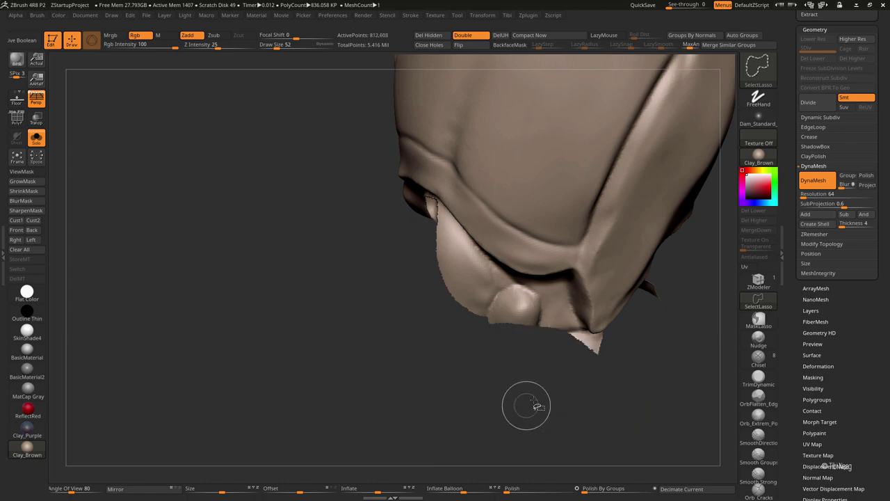
pyautogui.keyDown('ctrl'); pyautogui.keyDown('alt'); pyautogui.keyDown('shift'); pyautogui.moveTo(521, 407); pyautogui.dragTo(560, 282); pyautogui.keyUp('shift'); pyautogui.keyUp('alt'); pyautogui.keyUp('ctrl')
pyautogui.keyDown('ctrl'); pyautogui.keyDown('alt'); pyautogui.keyDown('shift'); pyautogui.moveTo(575, 332); pyautogui.dragTo(577, 335); pyautogui.keyUp('shift'); pyautogui.keyUp('alt'); pyautogui.keyUp('ctrl')
pyautogui.moveTo(526, 328)
pyautogui.mouseDown(button='right')
pyautogui.moveTo(349, 326)
pyautogui.moveTo(209, 382)
pyautogui.mouseUp(button='right')
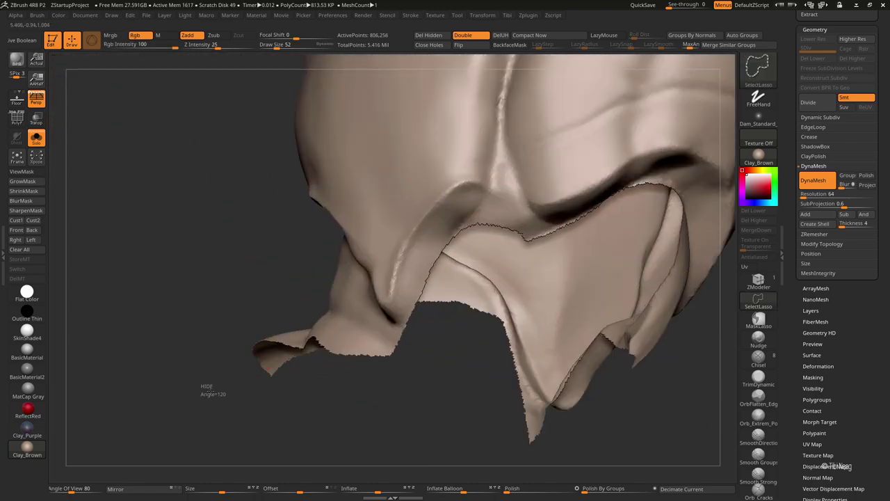
pyautogui.keyDown('ctrl'); pyautogui.keyDown('alt'); pyautogui.keyDown('shift'); pyautogui.moveTo(209, 382); pyautogui.dragTo(298, 326); pyautogui.keyUp('shift'); pyautogui.keyUp('alt'); pyautogui.keyUp('ctrl')
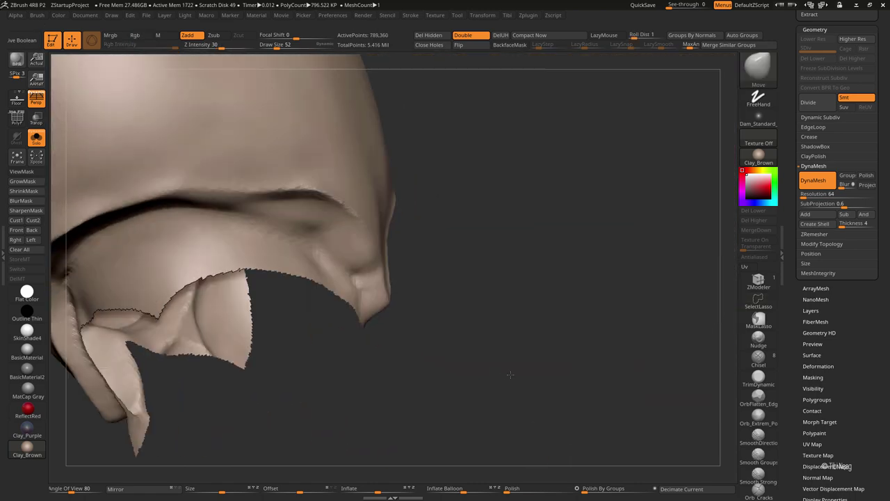
# Step: Orbit around the lower flap and lasso-hide it section by section
pyautogui.moveTo(298, 326); pyautogui.dragTo(390, 384, button='right')
pyautogui.moveTo(259, 404); pyautogui.dragTo(313, 316, button='right')
pyautogui.keyDown('ctrl'); pyautogui.keyDown('shift'); pyautogui.moveTo(295, 266); pyautogui.dragTo(244, 356); pyautogui.keyUp('shift'); pyautogui.keyUp('ctrl')
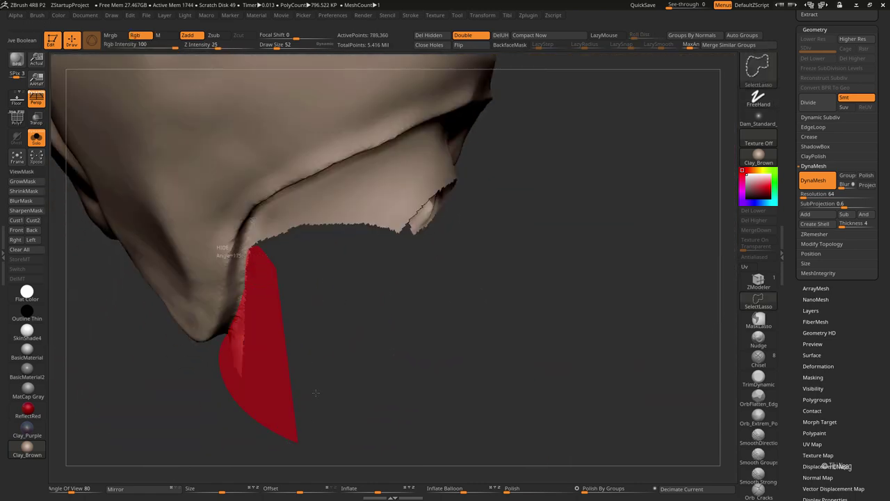
pyautogui.keyDown('ctrl'); pyautogui.keyDown('alt'); pyautogui.keyDown('shift'); pyautogui.moveTo(315, 393); pyautogui.dragTo(315, 393); pyautogui.keyUp('shift'); pyautogui.keyUp('alt'); pyautogui.keyUp('ctrl')
pyautogui.moveTo(315, 393)
pyautogui.mouseDown(button='right')
pyautogui.moveTo(296, 360)
pyautogui.moveTo(251, 322)
pyautogui.mouseUp(button='right')
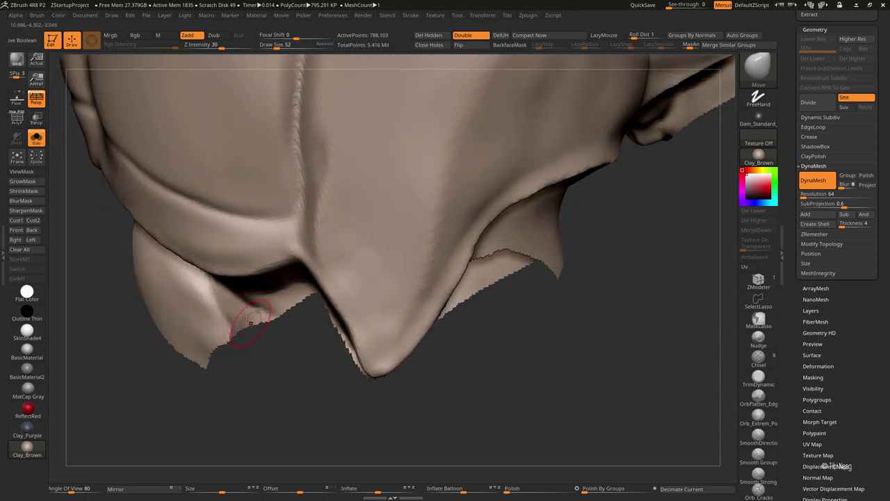
pyautogui.keyDown('ctrl'); pyautogui.keyDown('shift'); pyautogui.moveTo(243, 409); pyautogui.dragTo(281, 286); pyautogui.keyUp('shift'); pyautogui.keyUp('ctrl')
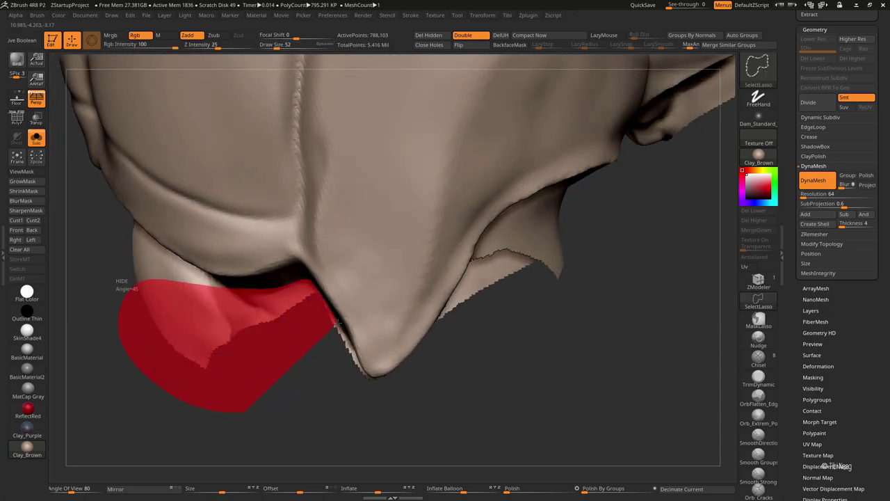
pyautogui.keyDown('ctrl'); pyautogui.keyDown('shift'); pyautogui.moveTo(368, 381); pyautogui.dragTo(365, 386); pyautogui.keyUp('shift'); pyautogui.keyUp('ctrl')
pyautogui.moveTo(365, 386)
pyautogui.mouseDown(button='right')
pyautogui.moveTo(423, 278)
pyautogui.moveTo(490, 353)
pyautogui.mouseUp(button='right')
pyautogui.hotkey('ctrl', 'shift')
pyautogui.keyDown('ctrl'); pyautogui.keyDown('shift'); pyautogui.moveTo(530, 283); pyautogui.dragTo(527, 286); pyautogui.keyUp('shift'); pyautogui.keyUp('ctrl')
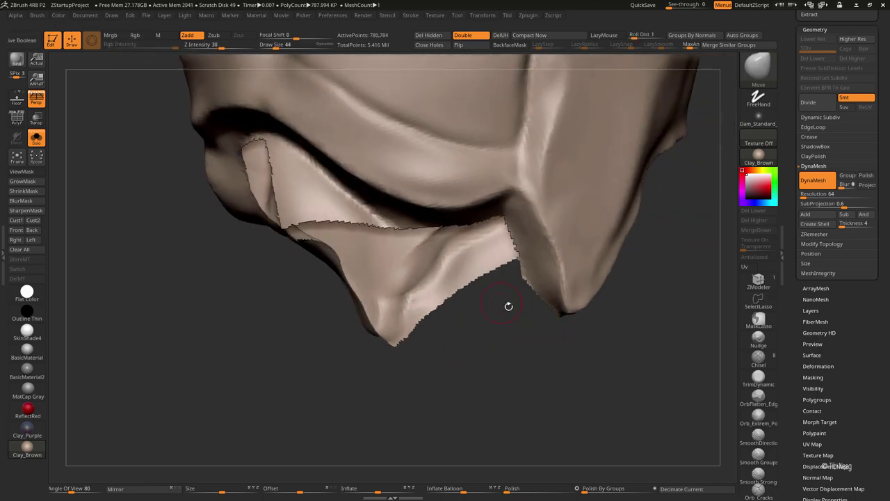
pyautogui.moveTo(508, 306)
pyautogui.mouseDown(button='right')
pyautogui.moveTo(476, 269)
pyautogui.moveTo(521, 288)
pyautogui.moveTo(557, 266)
pyautogui.mouseUp(button='right')
pyautogui.hotkey('ctrl', 'shift')
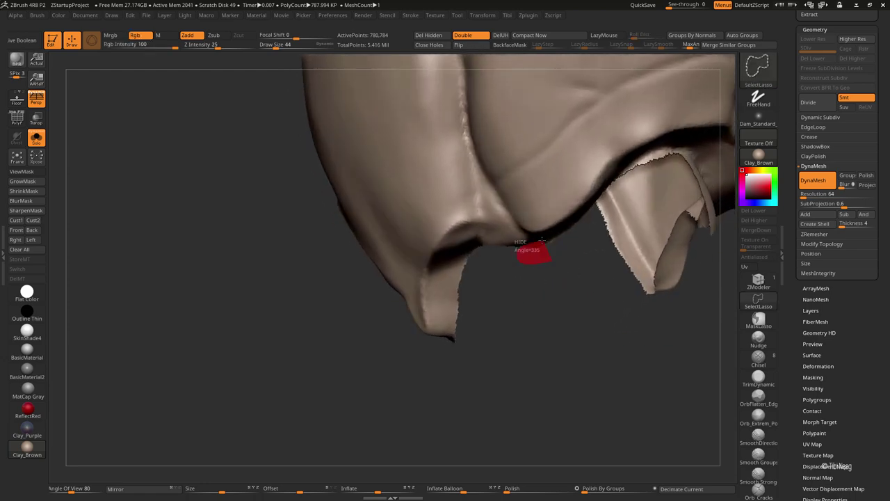
pyautogui.keyDown('ctrl'); pyautogui.keyDown('shift'); pyautogui.moveTo(541, 240); pyautogui.dragTo(543, 244); pyautogui.keyUp('shift'); pyautogui.keyUp('ctrl')
pyautogui.moveTo(566, 278)
pyautogui.mouseDown(button='right')
pyautogui.moveTo(563, 179)
pyautogui.moveTo(627, 173)
pyautogui.moveTo(342, 256)
pyautogui.mouseUp(button='right')
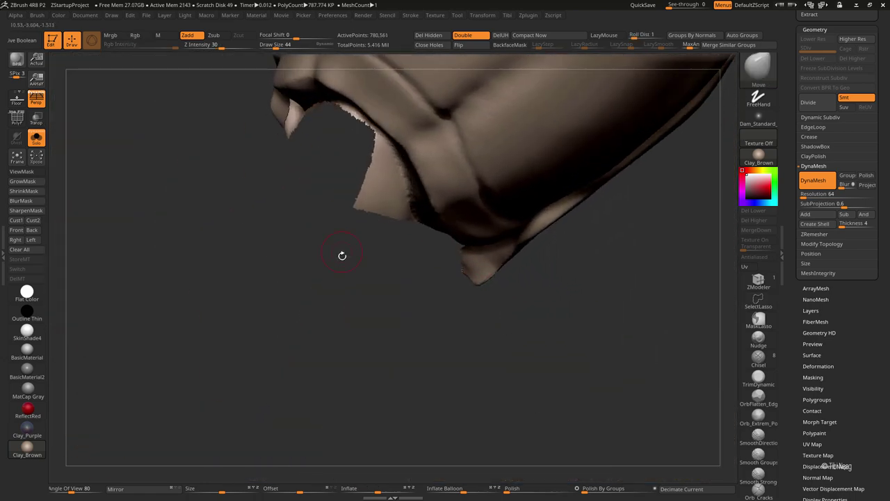
# Step: Hide the last flap piece on the model's left, then show all hidden parts
pyautogui.keyDown('ctrl'); pyautogui.keyDown('shift'); pyautogui.moveTo(332, 243); pyautogui.dragTo(332, 123); pyautogui.keyUp('shift'); pyautogui.keyUp('ctrl')
pyautogui.moveTo(331, 205)
pyautogui.mouseDown(button='right')
pyautogui.moveTo(358, 218)
pyautogui.moveTo(324, 275)
pyautogui.mouseUp(button='right')
pyautogui.keyDown('ctrl'); pyautogui.keyDown('shift'); pyautogui.moveTo(324, 275); pyautogui.dragTo(319, 222); pyautogui.keyUp('shift'); pyautogui.keyUp('ctrl')
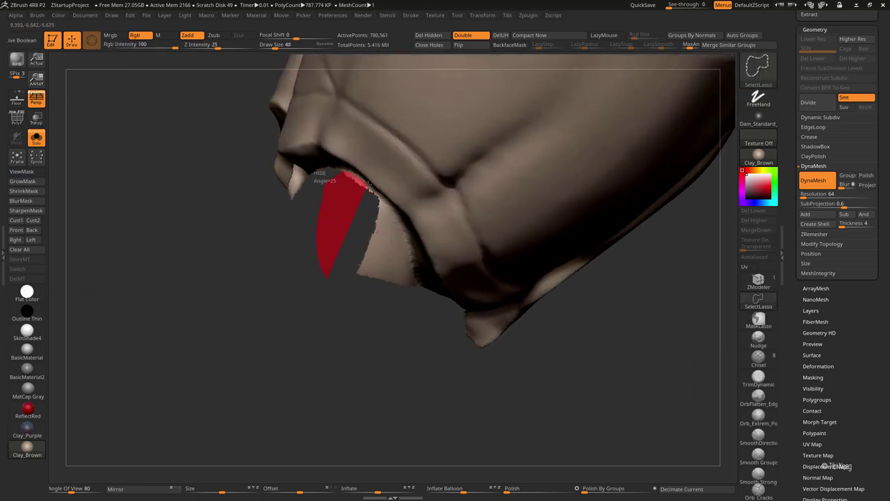
pyautogui.keyDown('ctrl'); pyautogui.keyDown('shift'); pyautogui.moveTo(407, 334); pyautogui.dragTo(407, 334); pyautogui.keyUp('shift'); pyautogui.keyUp('ctrl')
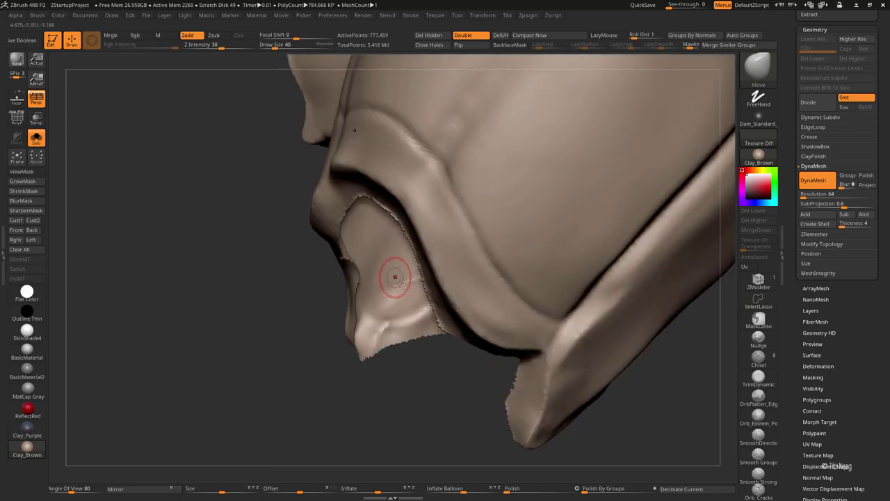
pyautogui.moveTo(394, 274)
pyautogui.keyDown('ctrl'); pyautogui.mouseDown(button='right')
pyautogui.moveTo(566, 139)
pyautogui.moveTo(566, 179)
pyautogui.moveTo(396, 276)
pyautogui.mouseUp(button='right'); pyautogui.keyUp('ctrl')
pyautogui.keyDown('ctrl'); pyautogui.keyDown('shift'); pyautogui.click(553, 132); pyautogui.keyUp('shift'); pyautogui.keyUp('ctrl')
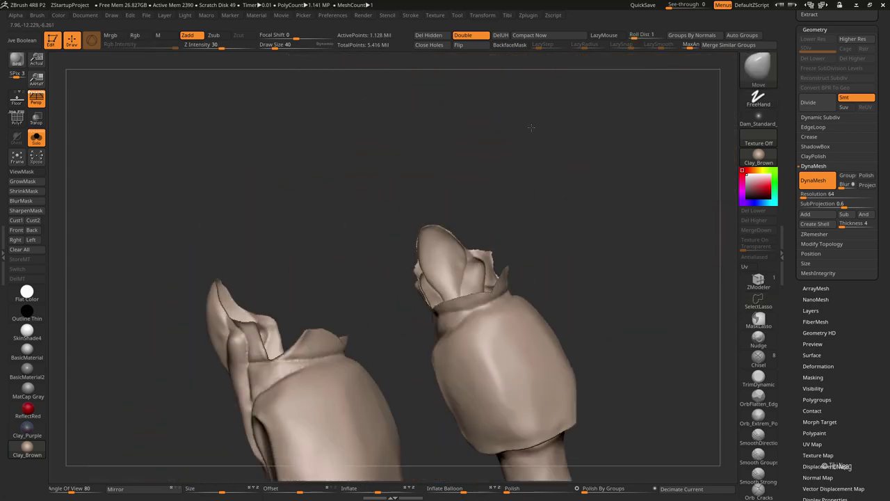
# Step: Show all, hide the lower legs, and mask the visible thigh plates
pyautogui.keyDown('ctrl'); pyautogui.keyDown('shift'); pyautogui.click(396, 276); pyautogui.keyUp('shift'); pyautogui.keyUp('ctrl')
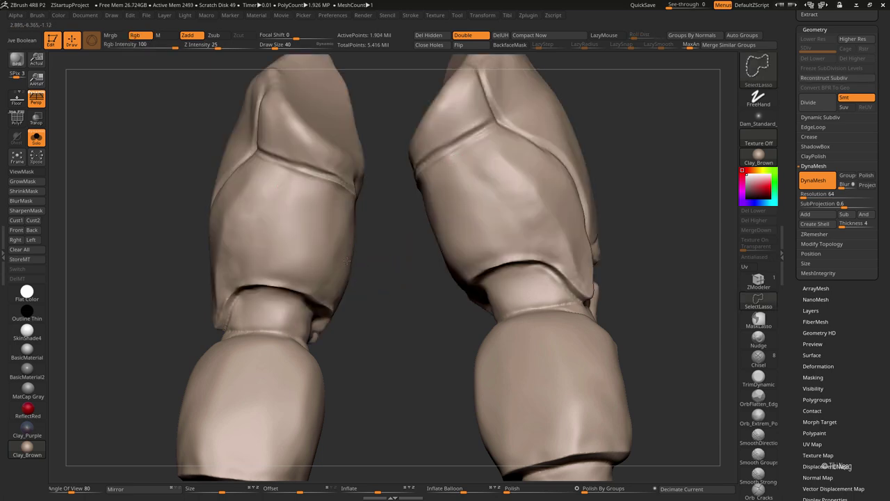
pyautogui.keyDown('ctrl'); pyautogui.keyDown('shift'); pyautogui.click(299, 209); pyautogui.keyUp('shift'); pyautogui.keyUp('ctrl')
pyautogui.moveTo(299, 208)
pyautogui.keyDown('ctrl'); pyautogui.mouseDown(button='right')
pyautogui.moveTo(220, 338)
pyautogui.moveTo(233, 362)
pyautogui.mouseUp(button='right'); pyautogui.keyUp('ctrl')
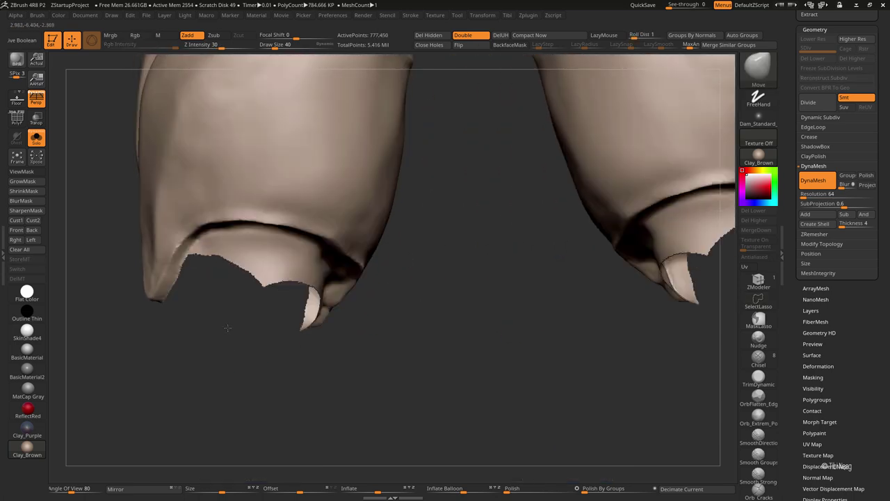
pyautogui.keyDown('ctrl'); pyautogui.moveTo(235, 367); pyautogui.dragTo(239, 374); pyautogui.keyUp('ctrl')
pyautogui.keyDown('ctrl'); pyautogui.click(395, 346); pyautogui.keyUp('ctrl')
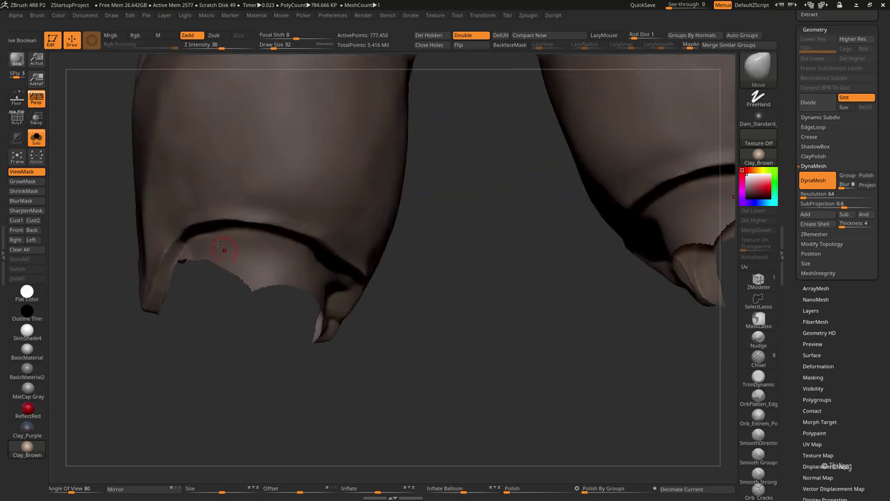
# Step: Unmask a band along the inner lower lip of the thigh plates with MaskPen
pyautogui.moveTo(225, 253); pyautogui.dragTo(179, 241, button='right')
pyautogui.keyDown('ctrl'); pyautogui.keyDown('alt'); pyautogui.moveTo(216, 247); pyautogui.dragTo(184, 260); pyautogui.keyUp('alt'); pyautogui.keyUp('ctrl')
pyautogui.moveTo(224, 241); pyautogui.dragTo(237, 258, button='right')
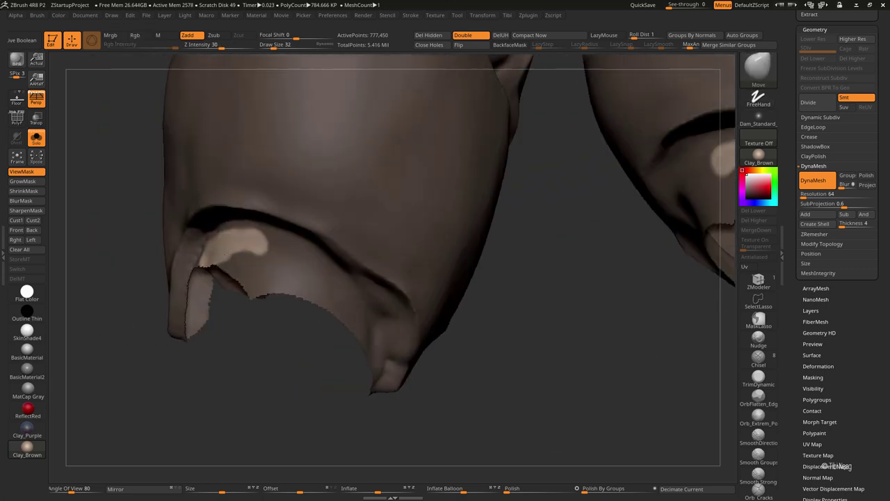
pyautogui.keyDown('ctrl'); pyautogui.keyDown('alt'); pyautogui.moveTo(233, 268); pyautogui.dragTo(245, 254); pyautogui.keyUp('alt'); pyautogui.keyUp('ctrl')
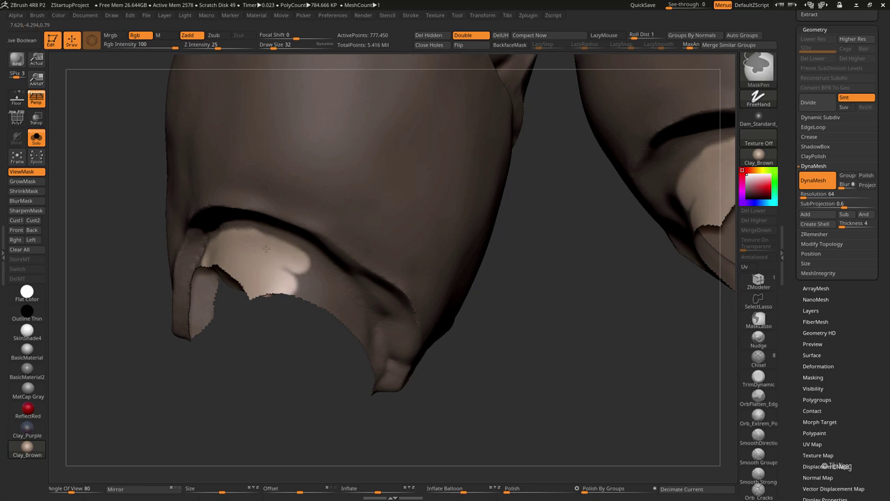
pyautogui.keyDown('ctrl'); pyautogui.keyDown('alt'); pyautogui.moveTo(303, 270); pyautogui.dragTo(308, 295); pyautogui.keyUp('alt'); pyautogui.keyUp('ctrl')
pyautogui.moveTo(308, 295); pyautogui.dragTo(306, 286, button='right')
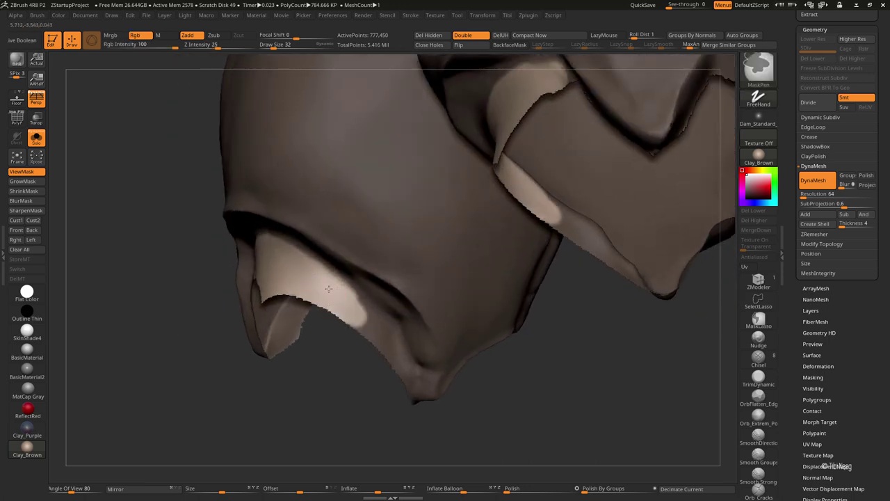
pyautogui.keyDown('ctrl'); pyautogui.keyDown('alt'); pyautogui.moveTo(328, 288); pyautogui.dragTo(385, 339); pyautogui.keyUp('alt'); pyautogui.keyUp('ctrl')
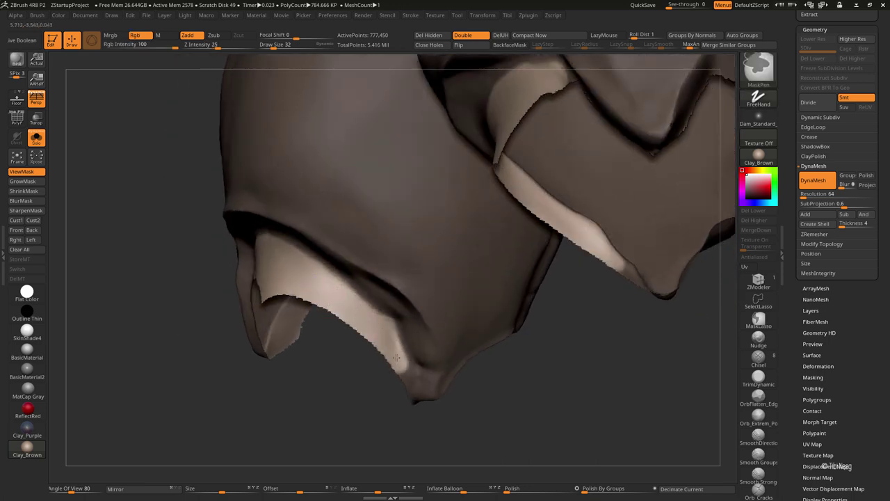
# Step: Orbit to inspect the lip's underside and start outlining the leg tip to hide
pyautogui.moveTo(403, 405); pyautogui.dragTo(364, 252, button='right')
pyautogui.moveTo(369, 308)
pyautogui.mouseDown(button='right')
pyautogui.moveTo(267, 264)
pyautogui.moveTo(337, 233)
pyautogui.moveTo(240, 299)
pyautogui.mouseUp(button='right')
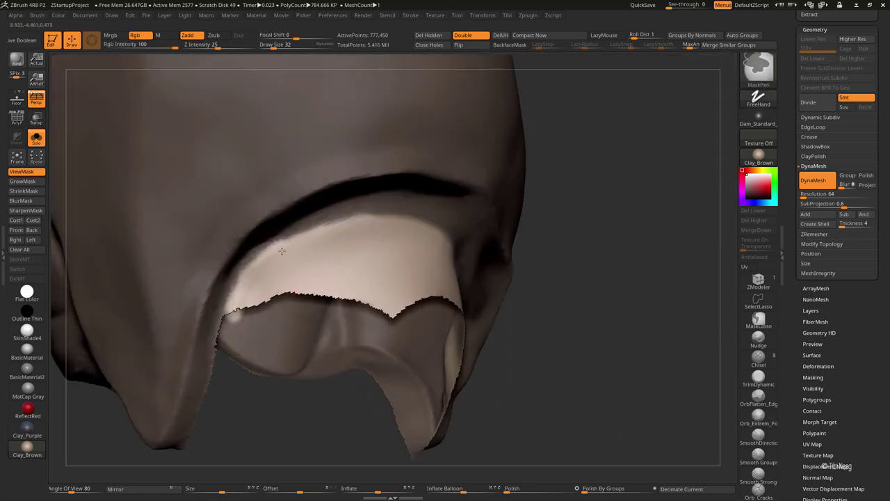
pyautogui.moveTo(387, 233)
pyautogui.mouseDown(button='right')
pyautogui.moveTo(240, 205)
pyautogui.moveTo(222, 193)
pyautogui.moveTo(349, 303)
pyautogui.moveTo(327, 308)
pyautogui.mouseUp(button='right')
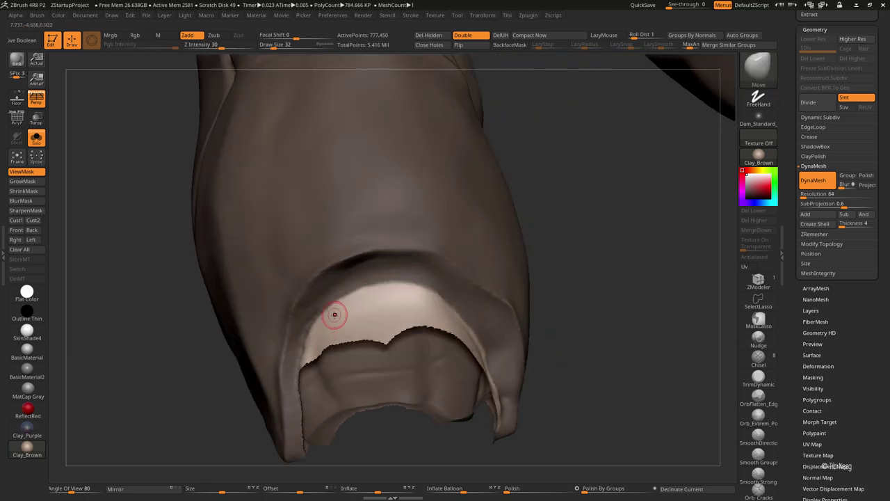
pyautogui.moveTo(480, 282); pyautogui.dragTo(353, 290, button='right')
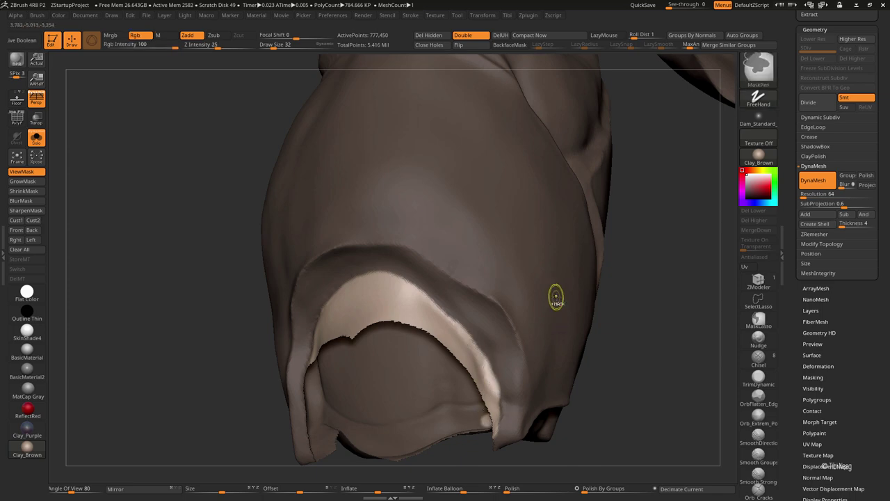
pyautogui.moveTo(556, 297)
pyautogui.mouseDown(button='right')
pyautogui.moveTo(650, 312)
pyautogui.moveTo(608, 318)
pyautogui.moveTo(341, 243)
pyautogui.mouseUp(button='right')
pyautogui.moveTo(407, 274); pyautogui.dragTo(573, 261, button='right')
# Step: Hide the leg tip, show all, then split the mesh by polygroup into two subtools
pyautogui.keyDown('ctrl'); pyautogui.keyDown('shift'); pyautogui.moveTo(665, 224); pyautogui.dragTo(646, 281); pyautogui.keyUp('shift'); pyautogui.keyUp('ctrl')
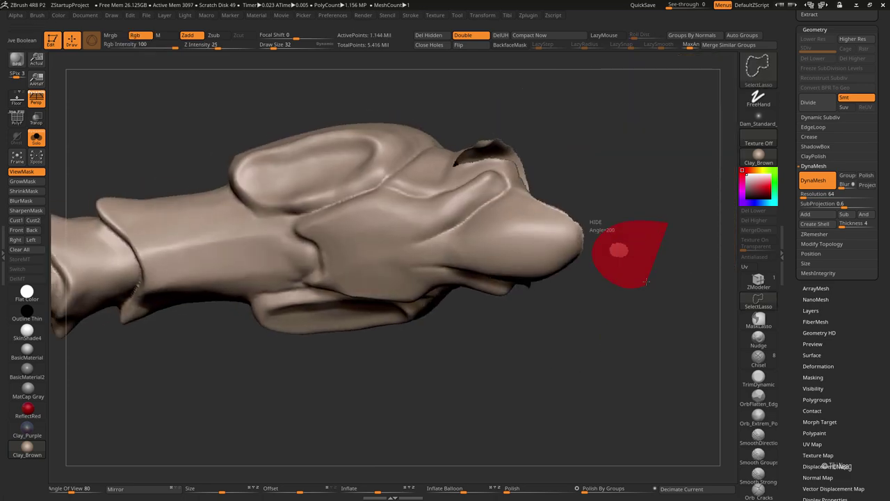
pyautogui.moveTo(616, 342)
pyautogui.keyDown('shift'); pyautogui.mouseDown()
pyautogui.moveTo(552, 385)
pyautogui.moveTo(417, 167)
pyautogui.moveTo(607, 292)
pyautogui.mouseUp(); pyautogui.keyUp('shift')
pyautogui.keyDown('ctrl'); pyautogui.keyDown('shift'); pyautogui.click(552, 385); pyautogui.keyUp('shift'); pyautogui.keyUp('ctrl')
pyautogui.hotkey('shift', 'f')
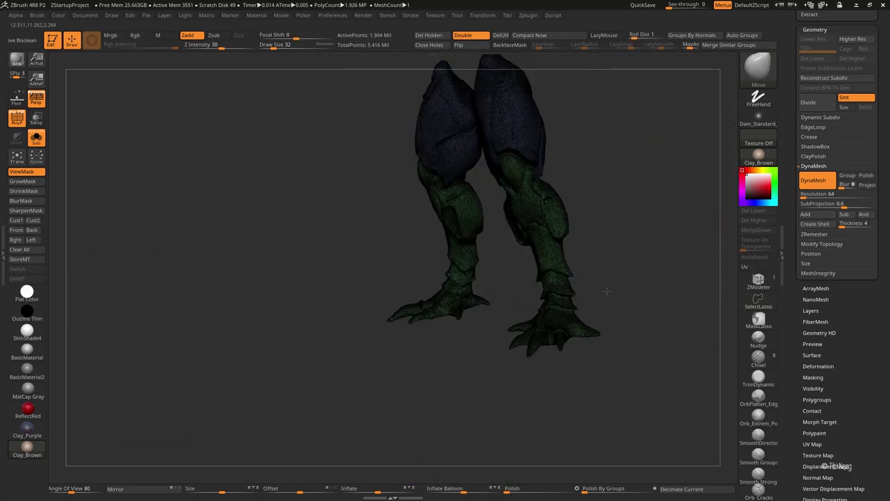
pyautogui.hotkey('shift', 'f')
pyautogui.scroll(-5, 835, 278)
pyautogui.click(824, 242)
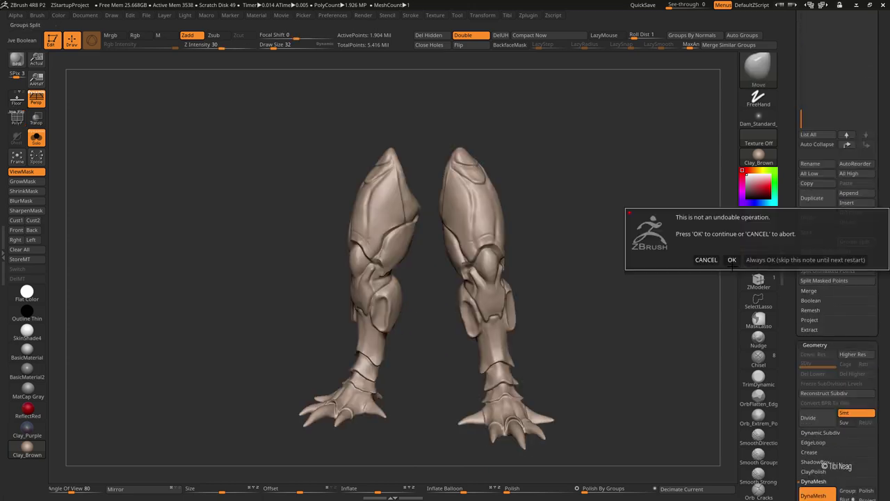
pyautogui.click(732, 260)
# Step: Inflate and smooth the split plate's rim, then select the soloed Legs subtool
pyautogui.moveTo(524, 262)
pyautogui.mouseDown()
pyautogui.moveTo(572, 198)
pyautogui.moveTo(449, 201)
pyautogui.moveTo(561, 171)
pyautogui.moveTo(549, 130)
pyautogui.moveTo(432, 55)
pyautogui.mouseUp()
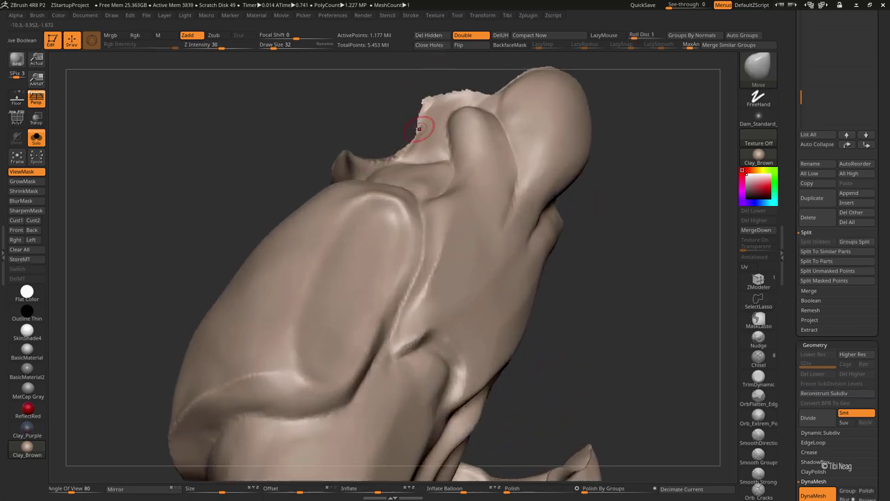
pyautogui.moveTo(419, 128); pyautogui.dragTo(427, 228)
pyautogui.moveTo(190, 84); pyautogui.dragTo(4, 201)
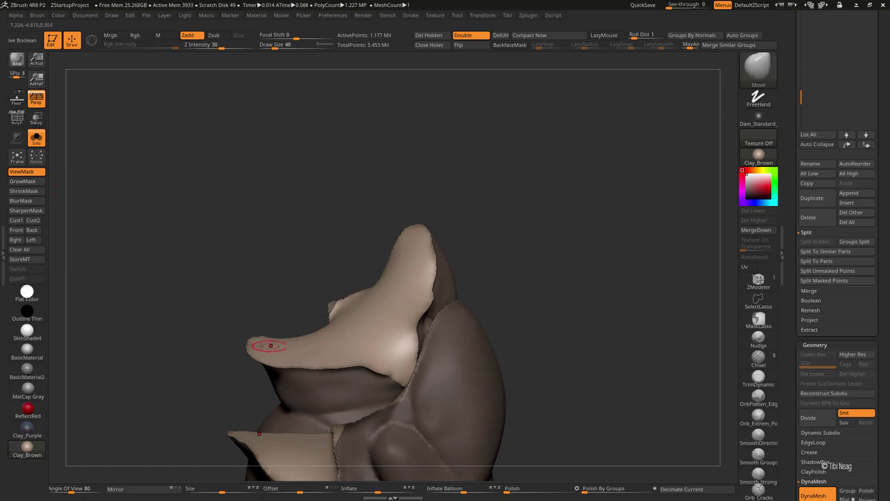
pyautogui.moveTo(271, 346); pyautogui.dragTo(279, 250)
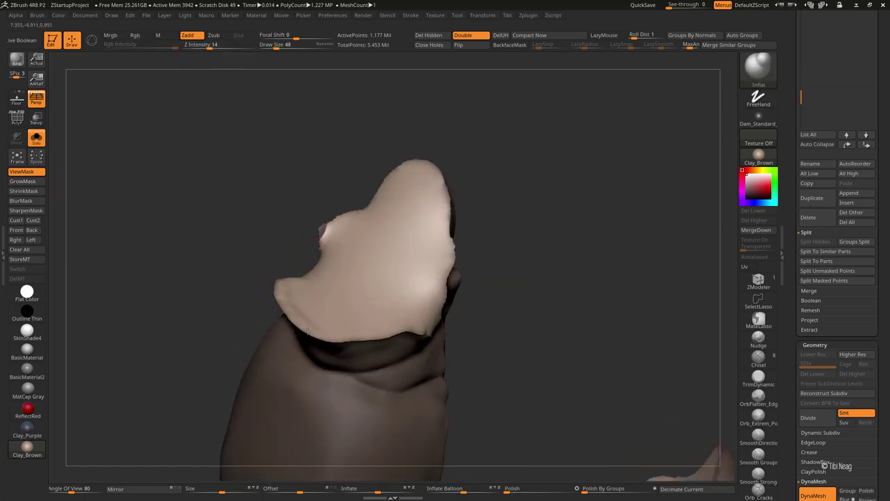
pyautogui.moveTo(392, 329)
pyautogui.mouseDown()
pyautogui.moveTo(424, 308)
pyautogui.moveTo(441, 264)
pyautogui.moveTo(439, 209)
pyautogui.moveTo(386, 179)
pyautogui.mouseUp()
pyautogui.moveTo(326, 227); pyautogui.dragTo(278, 251)
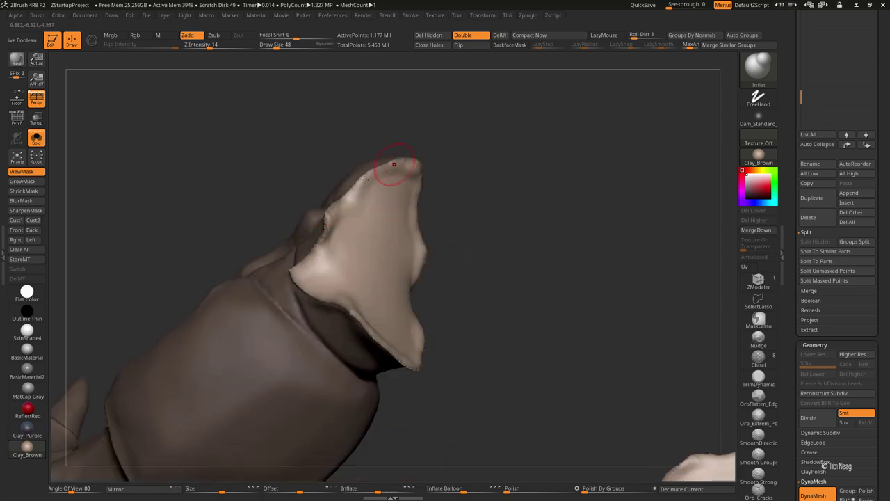
pyautogui.moveTo(393, 164); pyautogui.dragTo(308, 253)
pyautogui.press('shift')
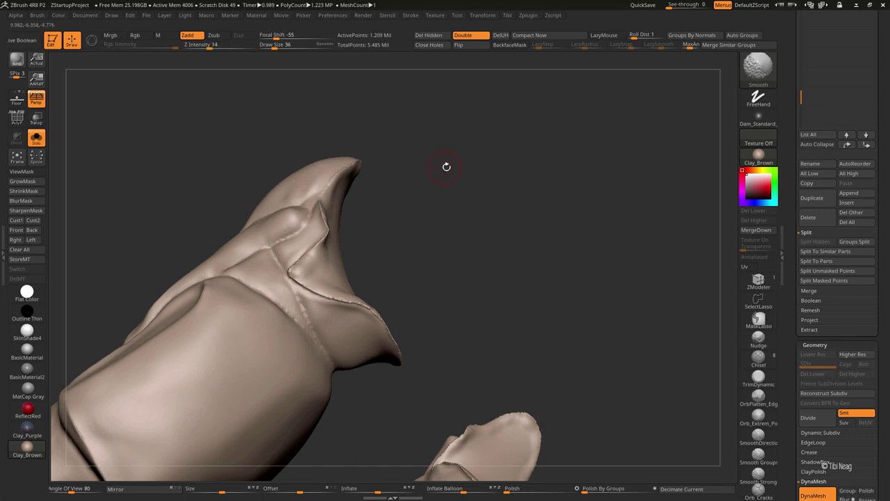
pyautogui.moveTo(446, 167); pyautogui.dragTo(342, 245)
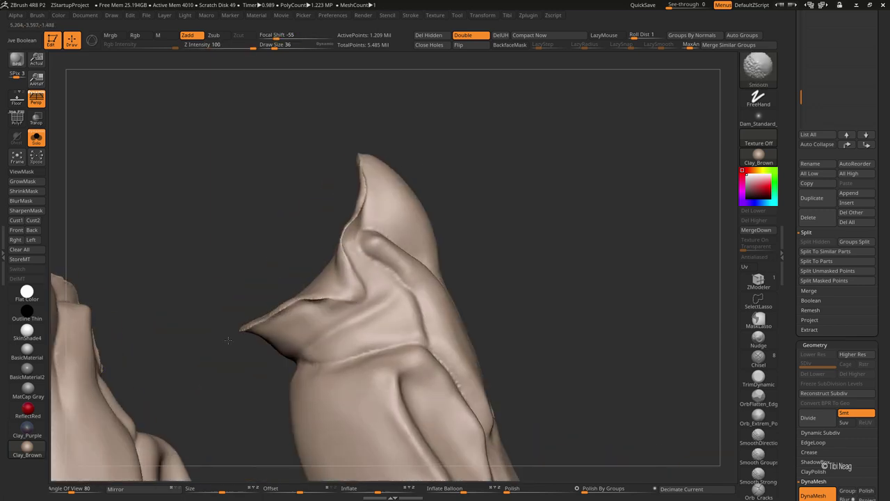
pyautogui.moveTo(229, 340)
pyautogui.mouseDown()
pyautogui.moveTo(209, 328)
pyautogui.moveTo(229, 335)
pyautogui.mouseUp()
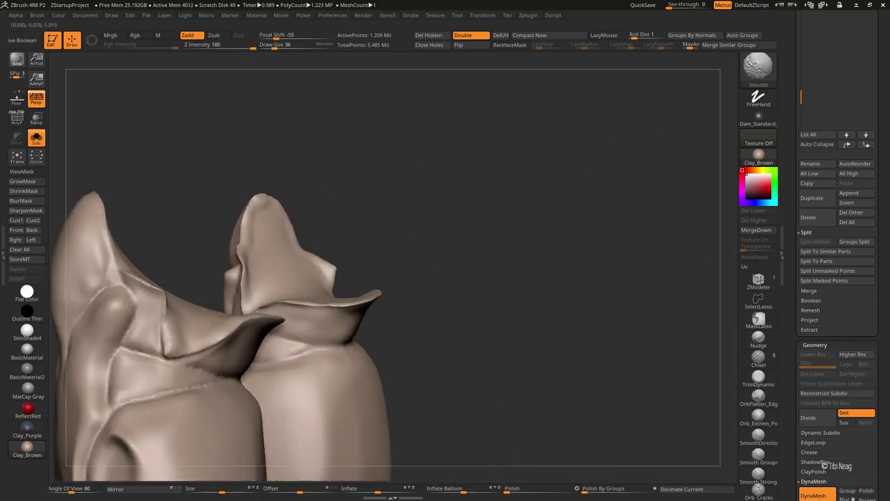
pyautogui.keyDown('alt'); pyautogui.click(178, 254); pyautogui.keyUp('alt')
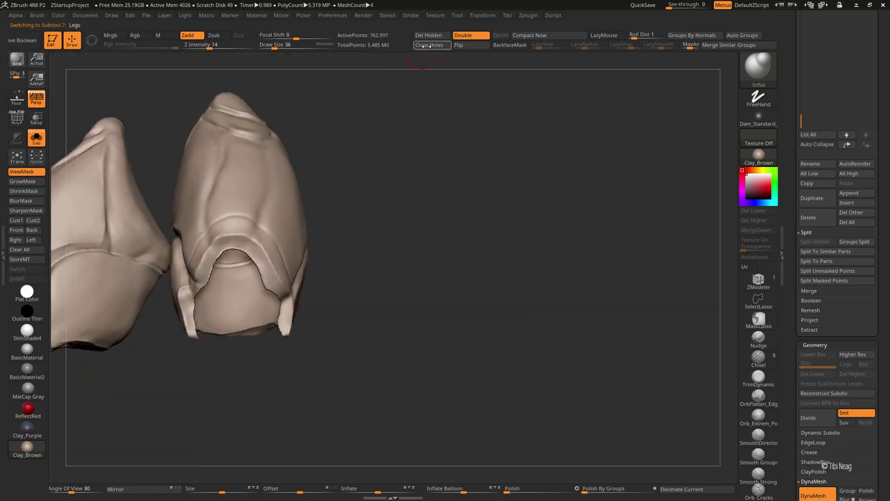
# Step: Cap the Legs piece's open bottom with Close Holes and orbit to check it
pyautogui.click(421, 46)
pyautogui.moveTo(359, 241); pyautogui.dragTo(504, 240)
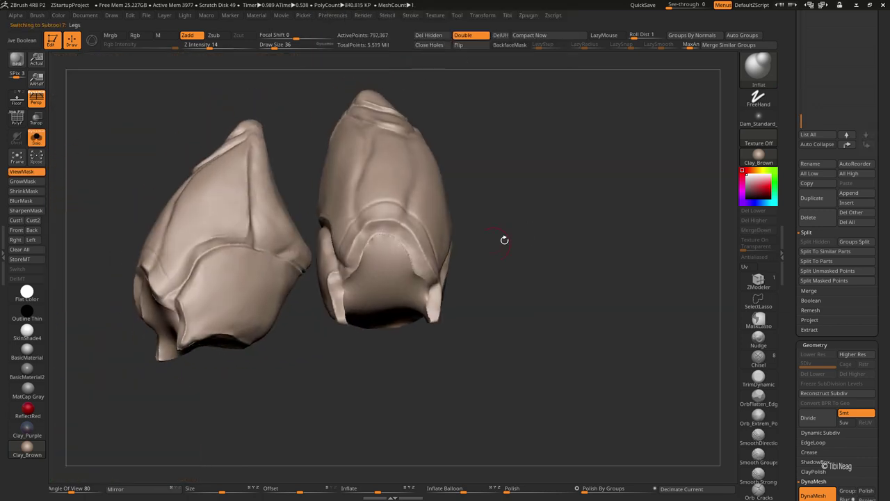
pyautogui.moveTo(378, 340)
pyautogui.mouseDown()
pyautogui.moveTo(355, 241)
pyautogui.moveTo(445, 447)
pyautogui.moveTo(556, 288)
pyautogui.moveTo(456, 317)
pyautogui.mouseUp()
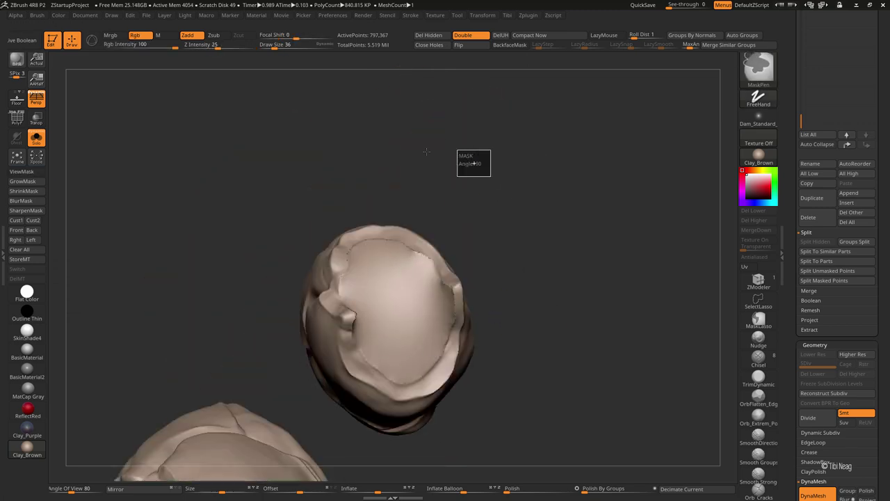
pyautogui.moveTo(449, 169); pyautogui.dragTo(377, 264)
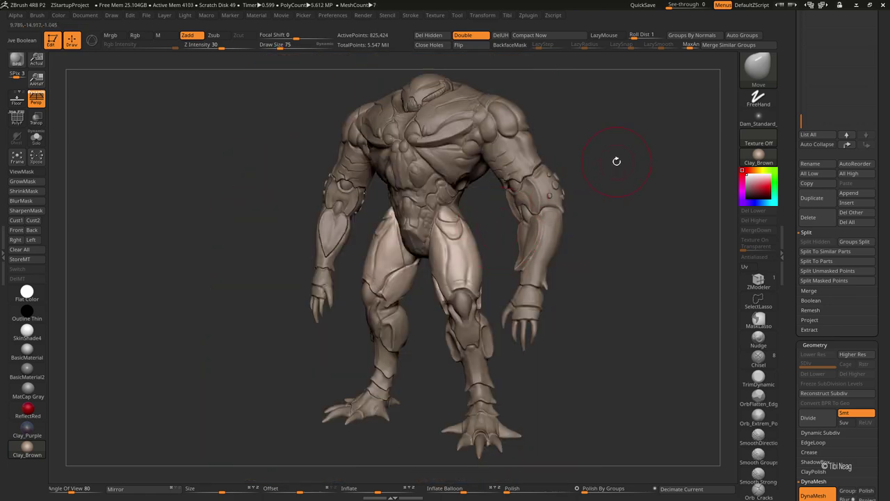
# Step: Draw a transpose line across the head plate and shrink it with the Size slider
pyautogui.moveTo(618, 145); pyautogui.dragTo(608, 171)
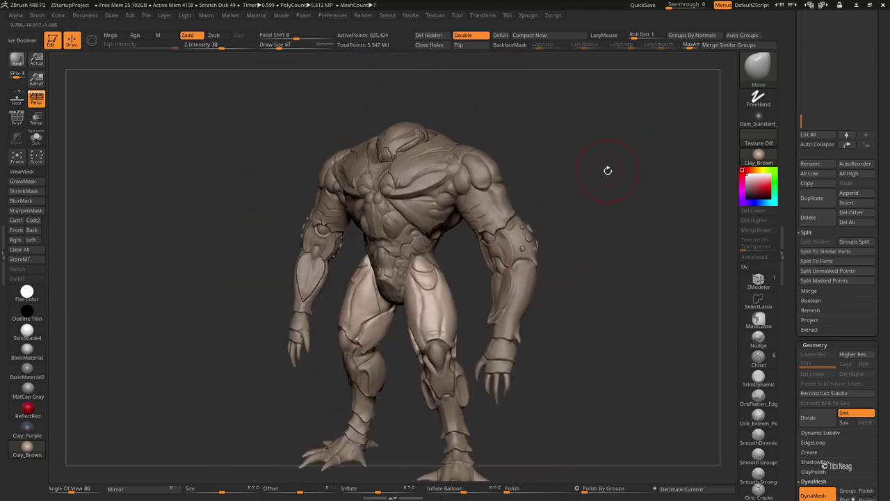
pyautogui.press('w')
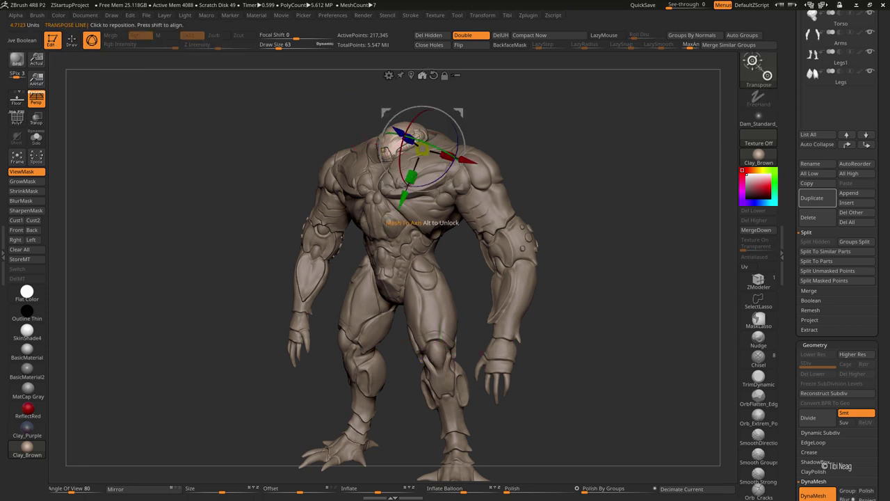
pyautogui.moveTo(473, 97)
pyautogui.mouseDown()
pyautogui.moveTo(389, 264)
pyautogui.moveTo(398, 247)
pyautogui.mouseUp()
pyautogui.press('y')
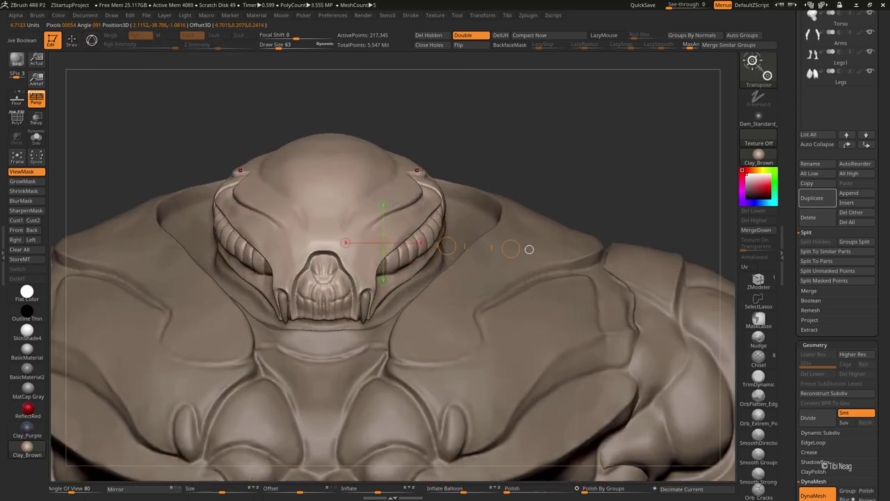
pyautogui.moveTo(420, 200); pyautogui.dragTo(469, 144)
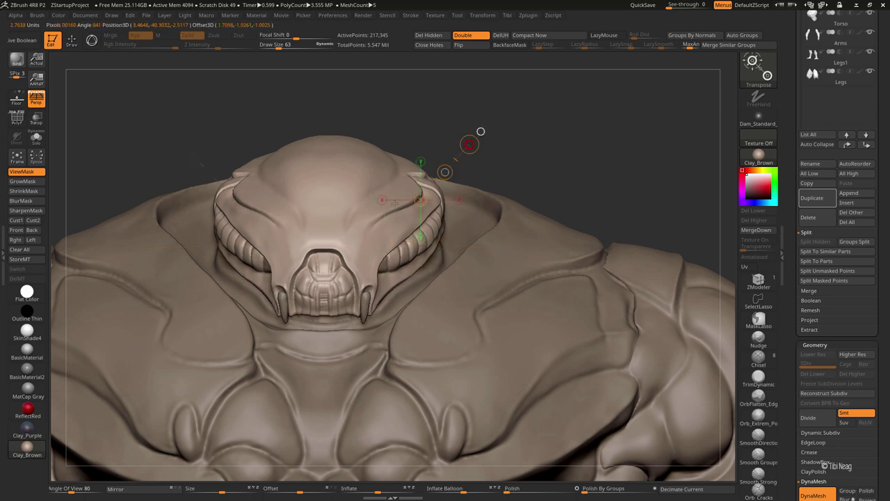
pyautogui.keyDown('ctrl'); pyautogui.click(480, 132); pyautogui.keyUp('ctrl')
pyautogui.press('q')
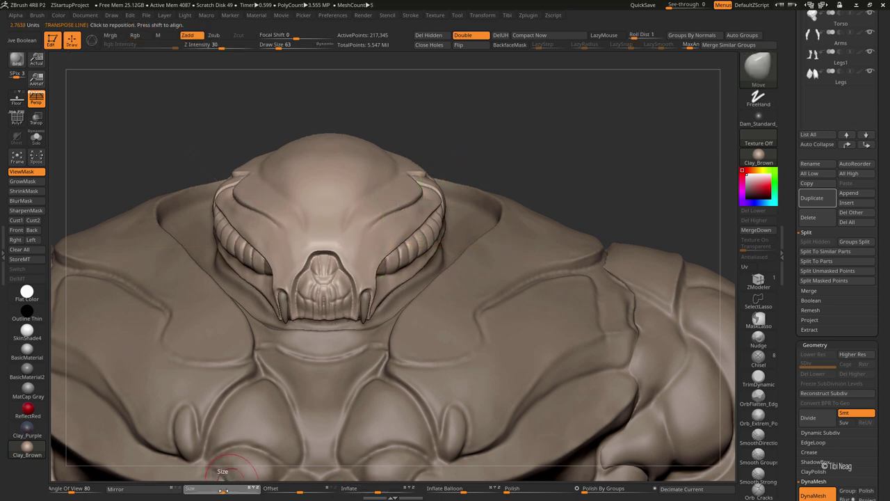
pyautogui.moveTo(223, 490); pyautogui.dragTo(202, 491)
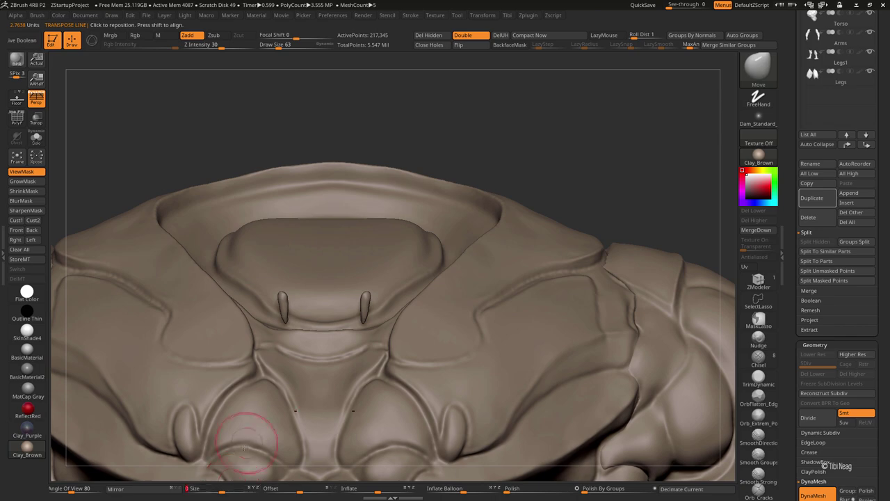
# Step: Solo the head plate, draw a vertical transform line, then show the whole body
pyautogui.press('w')
pyautogui.hotkey('ctrl', 'shift', 's')
pyautogui.keyDown('shift'); pyautogui.moveTo(459, 268); pyautogui.dragTo(459, 194); pyautogui.keyUp('shift')
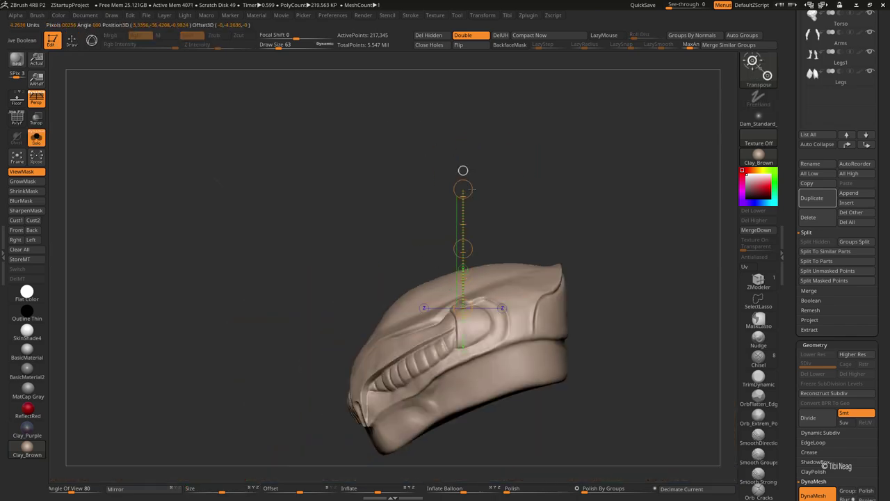
pyautogui.hotkey('ctrl', 'shift', 's')
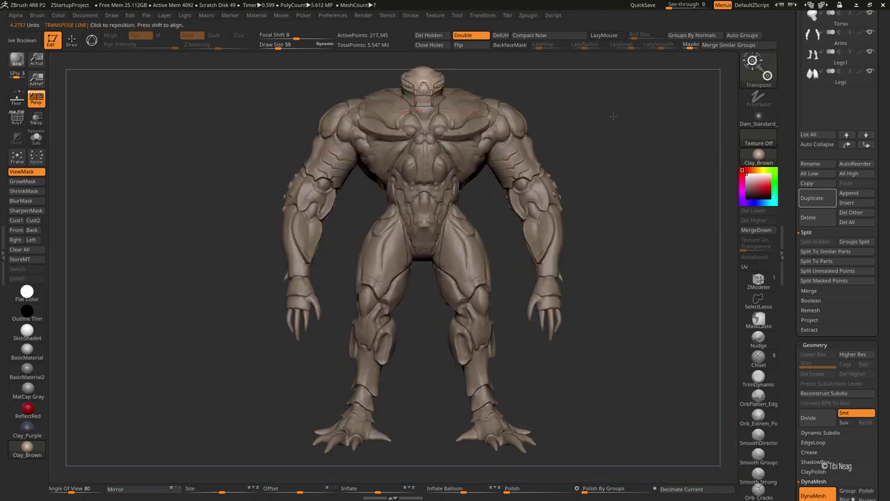
# Step: Load the textured creature concept image beside the sculpt and reframe on the chest
pyautogui.press('p')
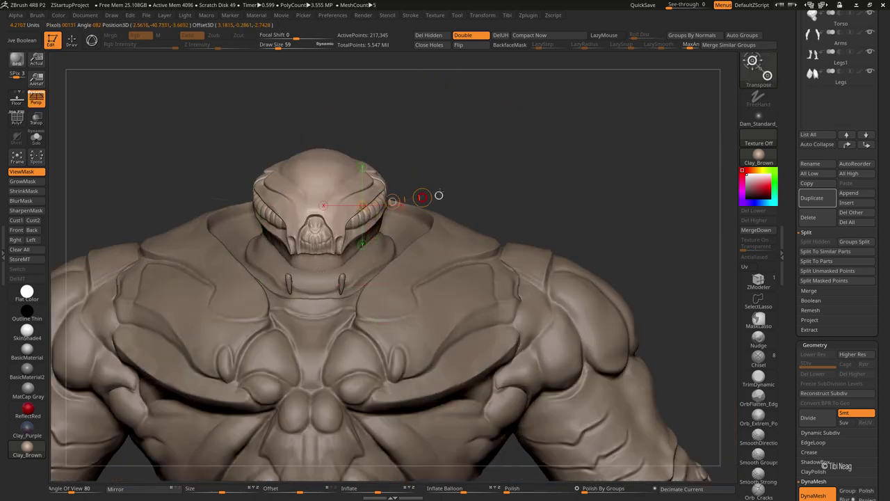
pyautogui.hotkey('shift', 'z')
pyautogui.hotkey('shift', 'z')
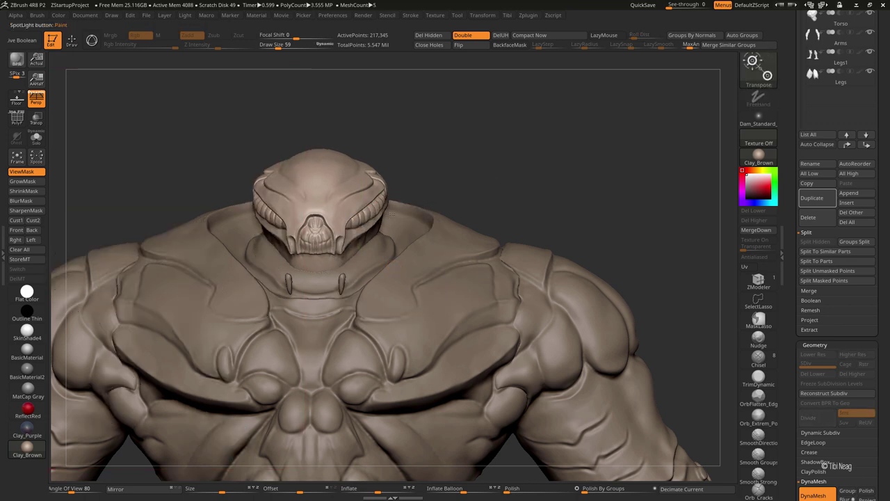
pyautogui.moveTo(439, 195); pyautogui.dragTo(421, 192)
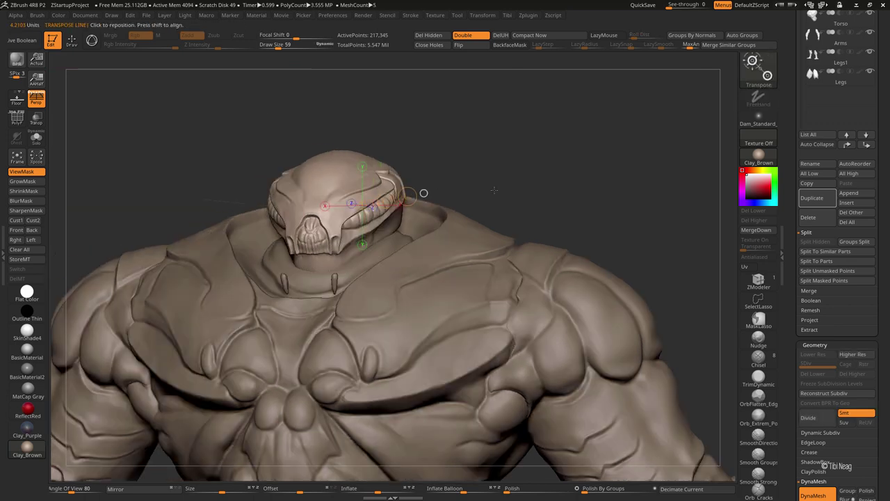
pyautogui.press('q')
pyautogui.moveTo(485, 189)
pyautogui.mouseDown()
pyautogui.moveTo(516, 164)
pyautogui.moveTo(450, 130)
pyautogui.moveTo(498, 163)
pyautogui.moveTo(575, 137)
pyautogui.moveTo(509, 131)
pyautogui.mouseUp()
pyautogui.press('f')
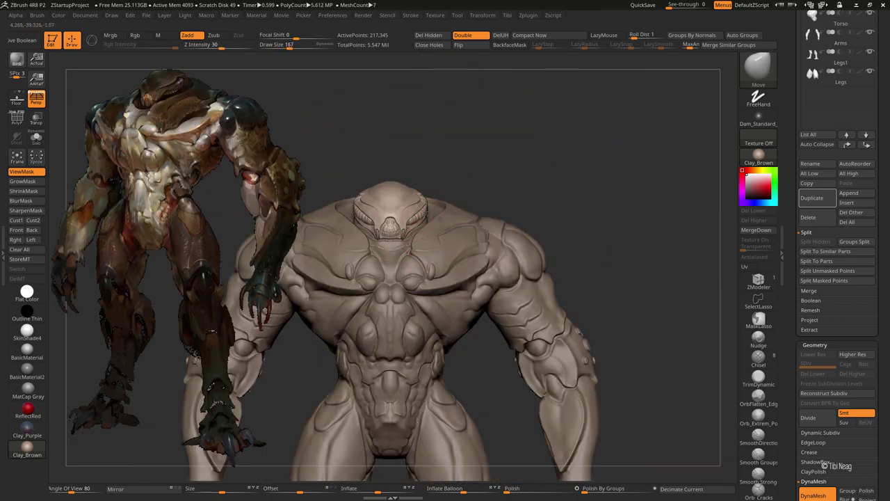
# Step: Solo the head plate and flatten its underside with TrimDynamic
pyautogui.moveTo(508, 131)
pyautogui.mouseDown()
pyautogui.moveTo(471, 163)
pyautogui.moveTo(502, 259)
pyautogui.mouseUp()
pyautogui.hotkey('ctrl', 'shift', 's')
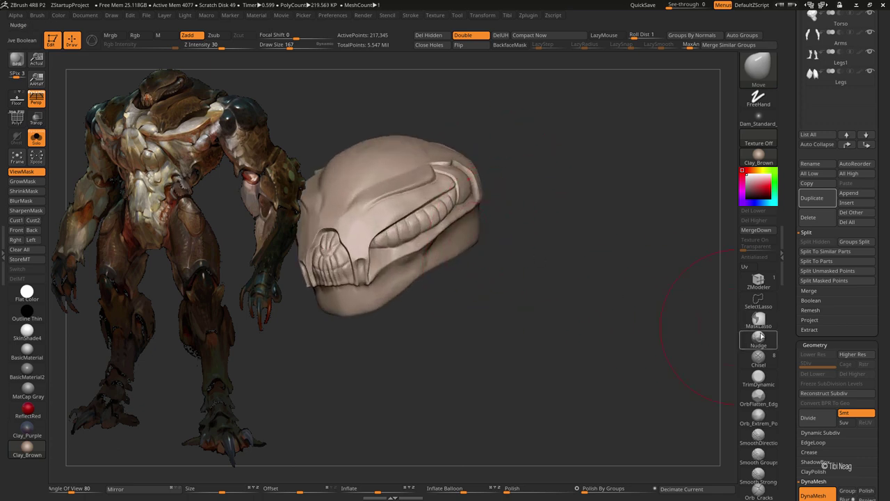
pyautogui.click(758, 379)
pyautogui.moveTo(626, 313); pyautogui.dragTo(504, 255)
pyautogui.moveTo(318, 278)
pyautogui.mouseDown()
pyautogui.moveTo(338, 299)
pyautogui.moveTo(383, 317)
pyautogui.moveTo(446, 327)
pyautogui.moveTo(532, 313)
pyautogui.moveTo(379, 271)
pyautogui.mouseUp()
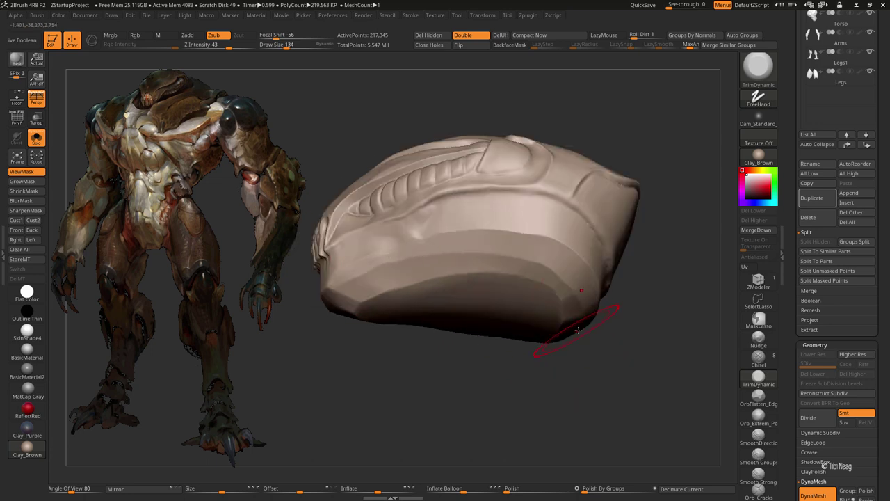
pyautogui.moveTo(585, 334)
pyautogui.mouseDown()
pyautogui.moveTo(367, 278)
pyautogui.moveTo(489, 237)
pyautogui.mouseUp()
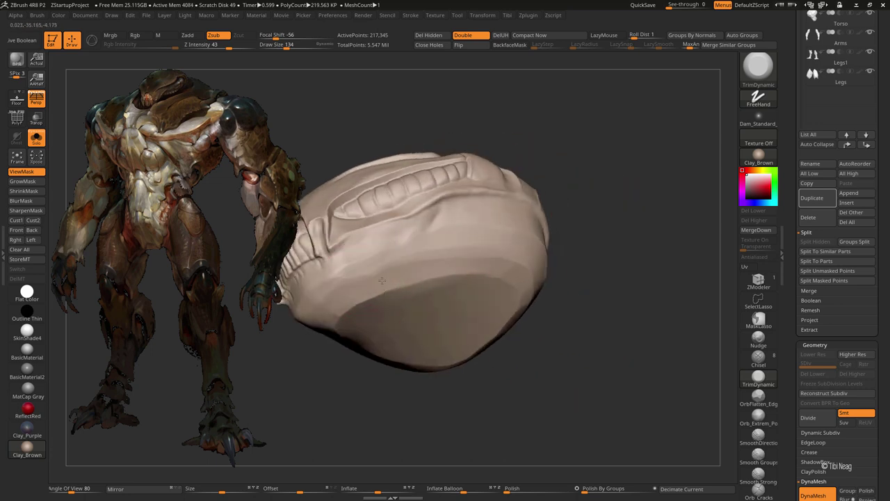
pyautogui.moveTo(382, 280); pyautogui.dragTo(334, 309)
pyautogui.moveTo(328, 278)
pyautogui.mouseDown()
pyautogui.moveTo(376, 253)
pyautogui.moveTo(513, 322)
pyautogui.mouseUp()
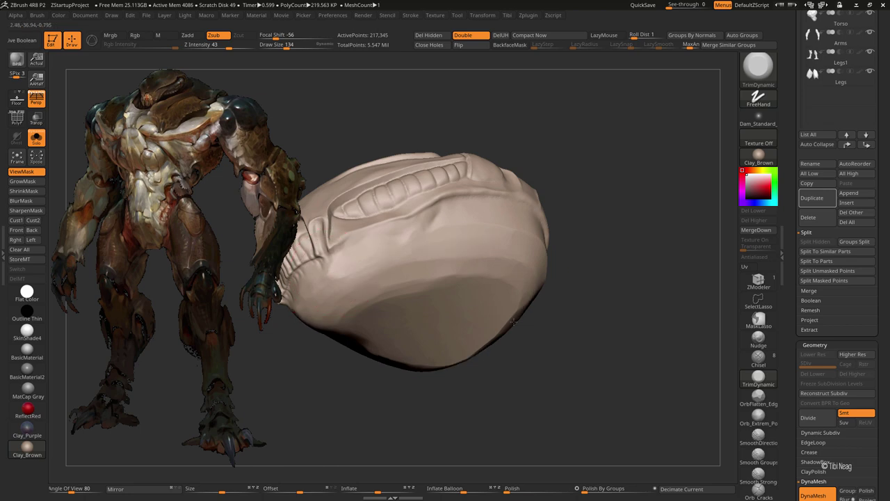
# Step: Build up the head plate's lower mouth, side and upper surface with the Clay brush
pyautogui.press('f')
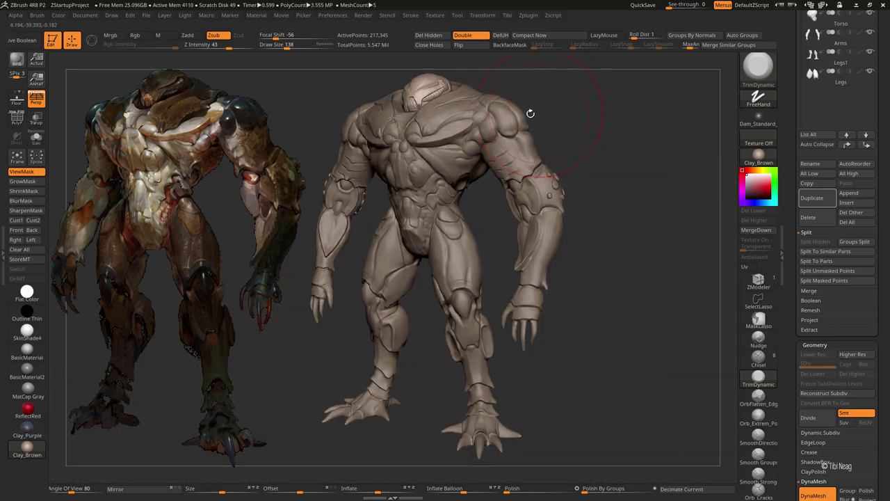
pyautogui.scroll(5, 530, 114)
pyautogui.hotkey('shift', 's')
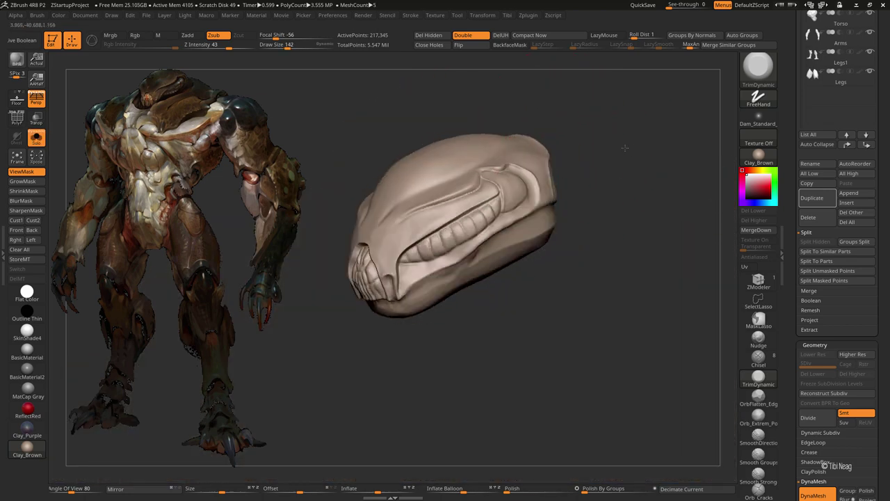
pyautogui.moveTo(545, 140); pyautogui.dragTo(615, 185)
pyautogui.press('b')
pyautogui.press('c')
pyautogui.press('l')
pyautogui.press('space')
pyautogui.moveTo(408, 234); pyautogui.dragTo(472, 223)
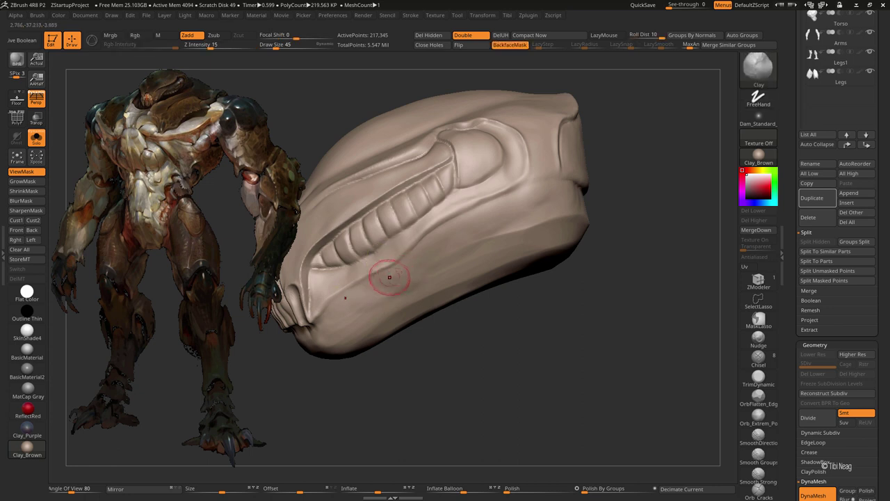
pyautogui.keyDown('shift'); pyautogui.moveTo(388, 272); pyautogui.dragTo(358, 281); pyautogui.keyUp('shift')
pyautogui.keyDown('shift'); pyautogui.moveTo(423, 248); pyautogui.dragTo(504, 209); pyautogui.keyUp('shift')
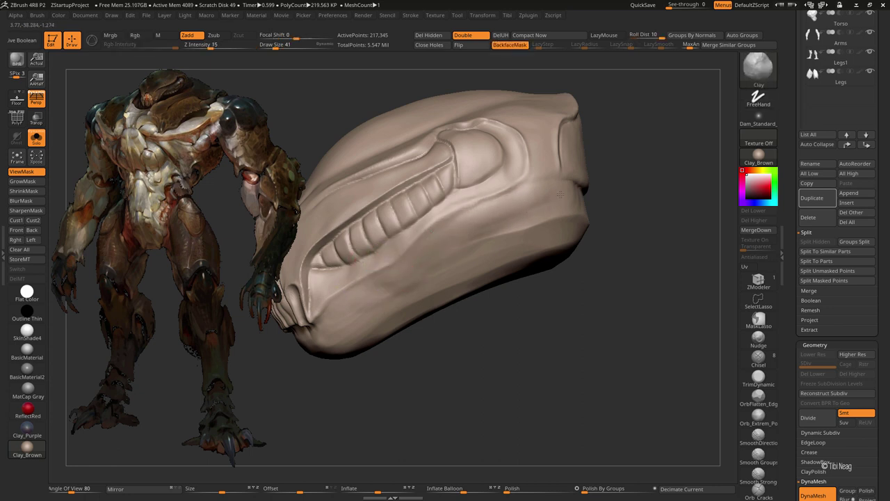
pyautogui.keyDown('shift'); pyautogui.moveTo(560, 195); pyautogui.dragTo(479, 234); pyautogui.keyUp('shift')
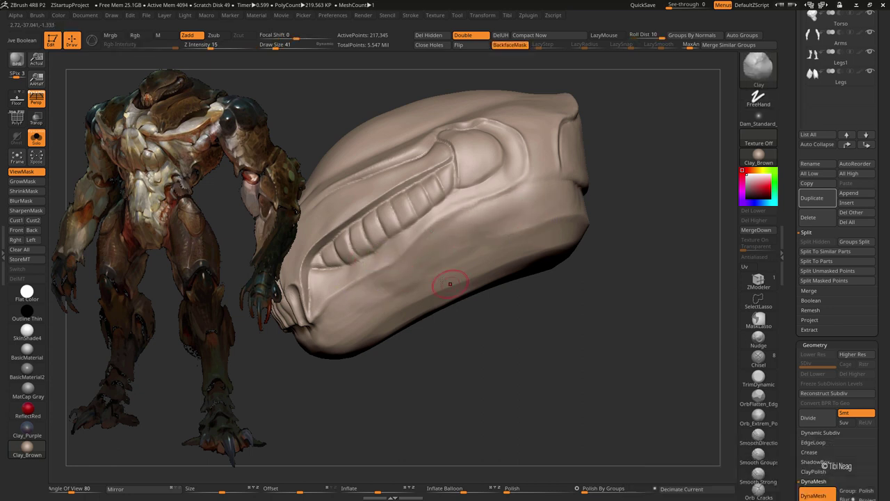
# Step: Smooth the head plate's surface with Smooth Strong using a smaller brush
pyautogui.press('shift')
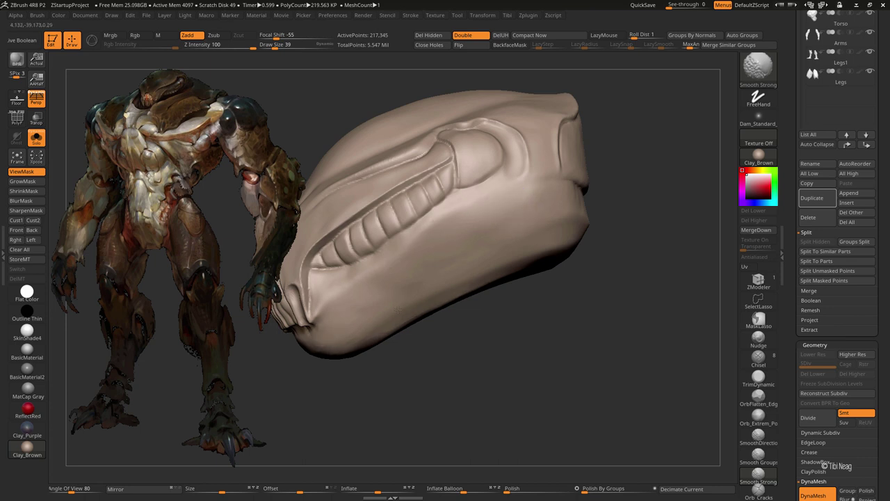
pyautogui.moveTo(624, 212)
pyautogui.mouseDown()
pyautogui.moveTo(584, 183)
pyautogui.moveTo(612, 185)
pyautogui.moveTo(642, 167)
pyautogui.mouseUp()
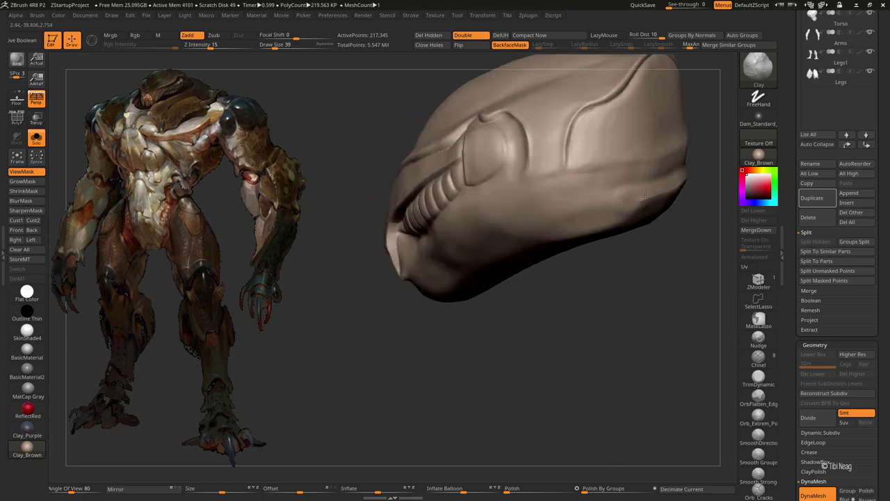
pyautogui.keyDown('shift'); pyautogui.moveTo(616, 204); pyautogui.dragTo(572, 228); pyautogui.keyUp('shift')
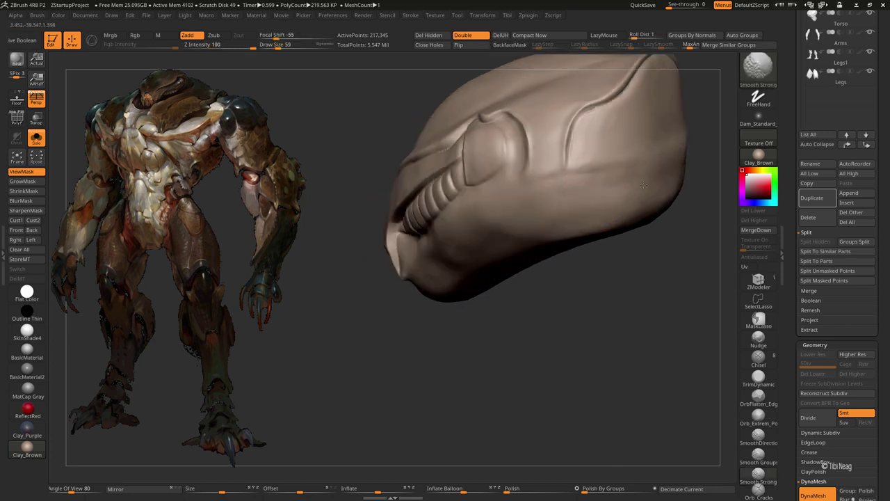
pyautogui.press('[')
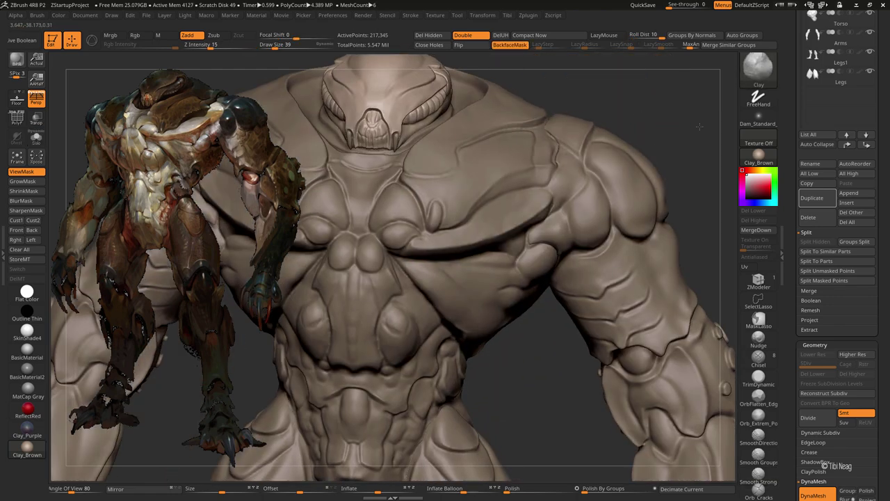
# Step: Select Subtool 4: Torso, orbit around the head, and switch to the Standard brush
pyautogui.moveTo(700, 126); pyautogui.dragTo(487, 173)
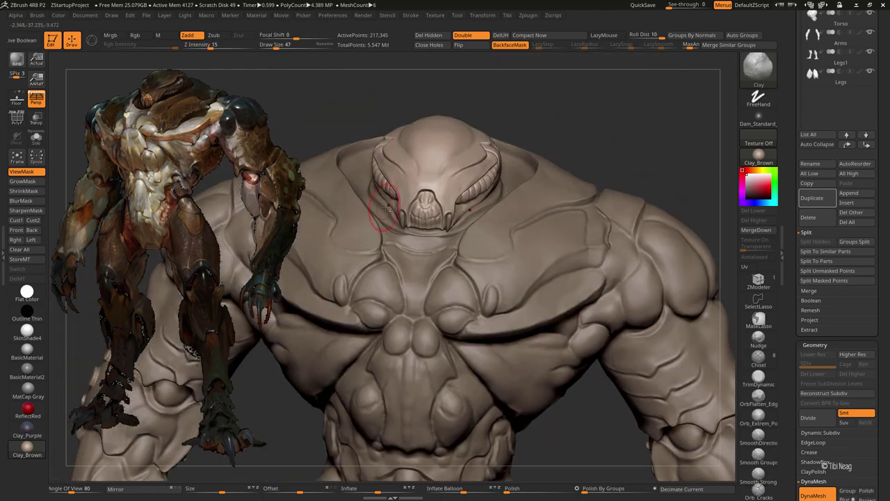
pyautogui.press('b')
pyautogui.press('m')
pyautogui.press('v')
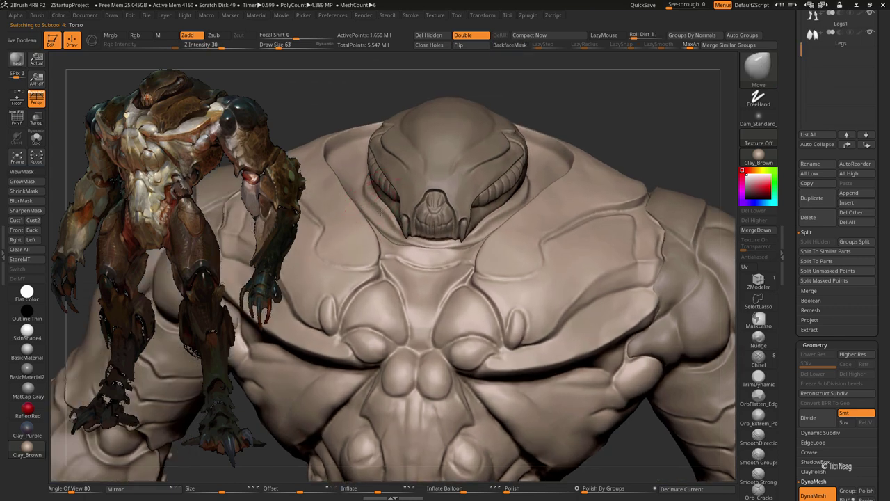
pyautogui.scroll(2, 373, 191)
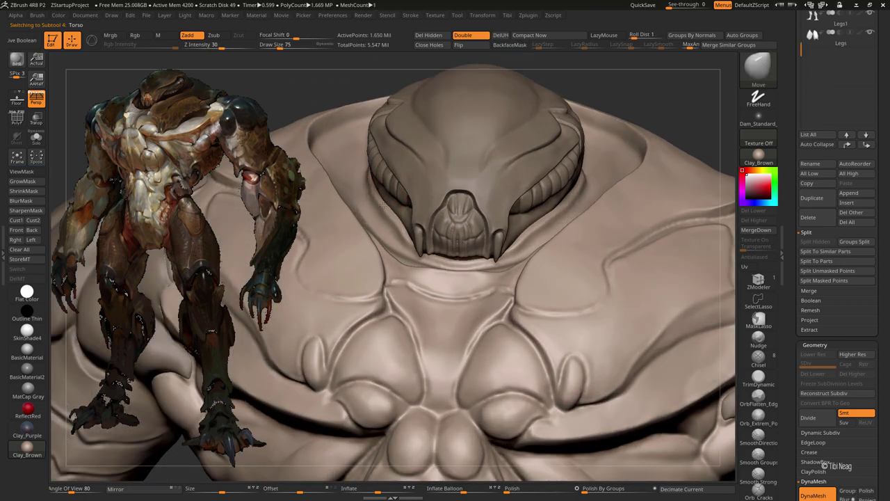
pyautogui.moveTo(404, 240); pyautogui.dragTo(587, 204)
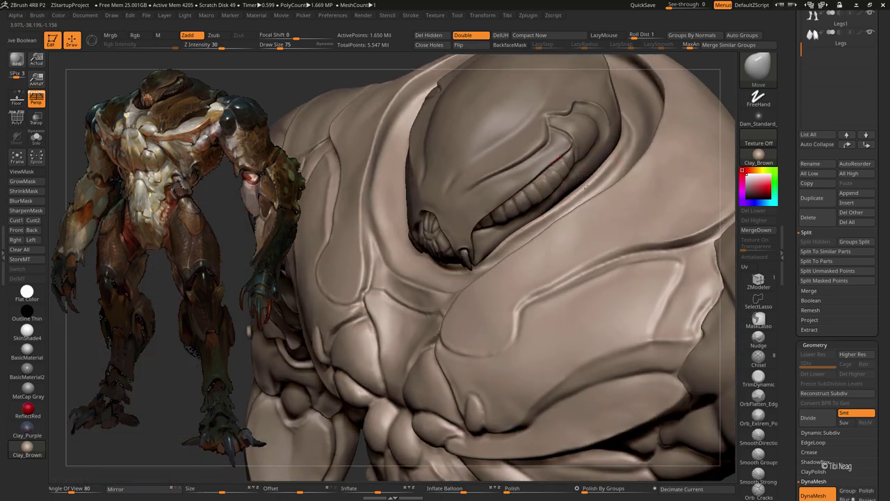
pyautogui.moveTo(602, 139)
pyautogui.mouseDown()
pyautogui.moveTo(427, 149)
pyautogui.moveTo(436, 177)
pyautogui.mouseUp()
pyautogui.press('b')
pyautogui.press('s')
pyautogui.press('t')
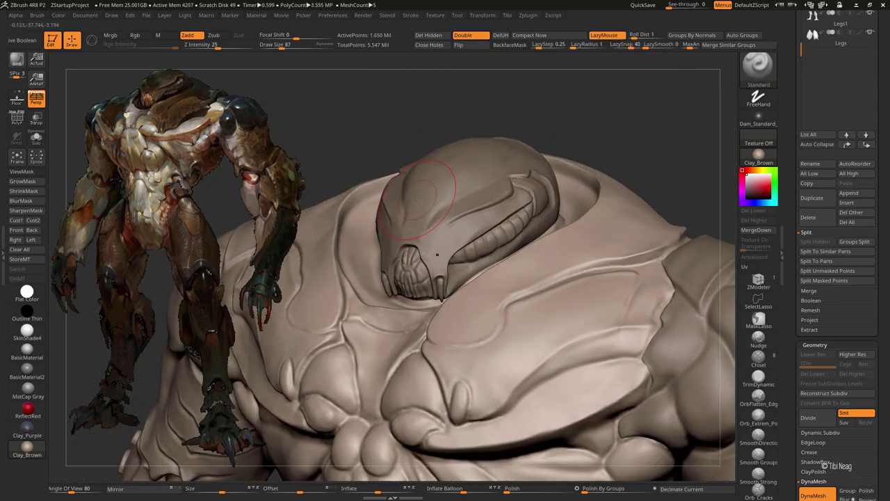
# Step: Give the brush the Alpha 50 falloff and enable BackfaceMask
pyautogui.click(756, 116)
pyautogui.click(551, 249)
pyautogui.click(508, 45)
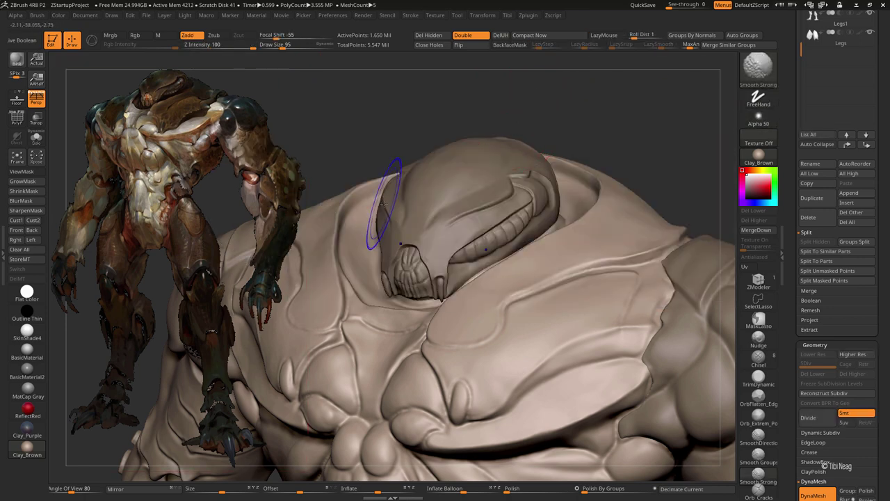
# Step: Smooth the collar around the solo'd torso's neck opening with Smooth Strong, then unsolo
pyautogui.hotkey('alt', 's')
pyautogui.moveTo(367, 231); pyautogui.dragTo(388, 219, button='right')
pyautogui.press('[')
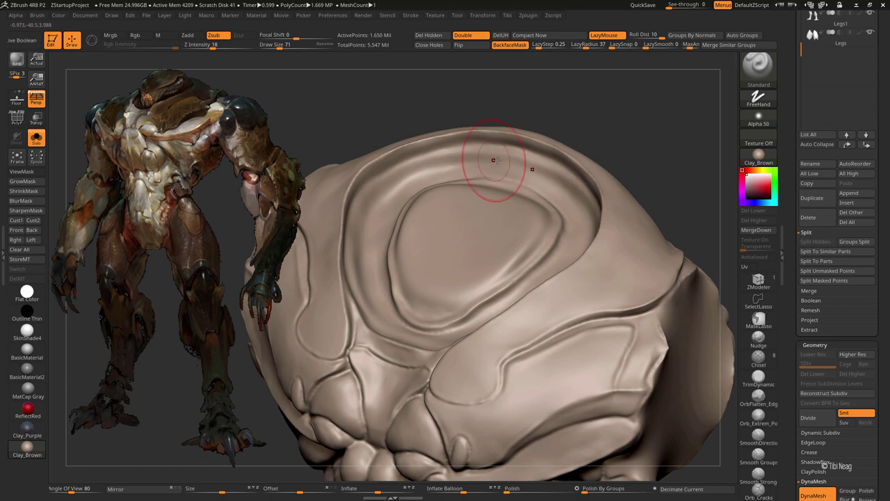
pyautogui.moveTo(487, 155); pyautogui.dragTo(589, 103, button='right')
pyautogui.press('shift')
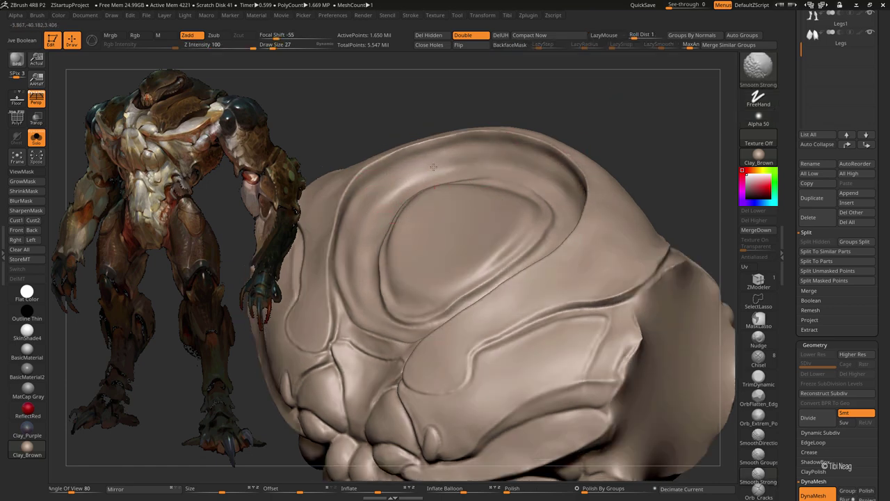
pyautogui.moveTo(451, 159); pyautogui.dragTo(353, 206, button='right')
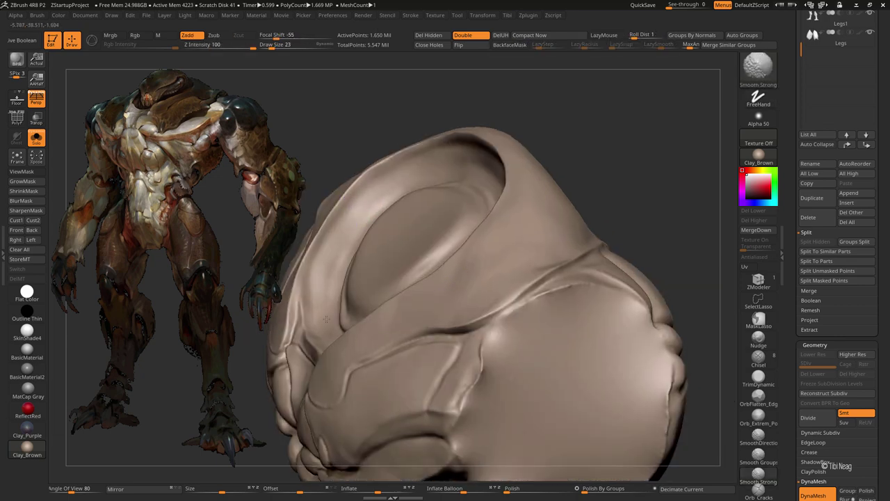
pyautogui.moveTo(357, 223)
pyautogui.mouseDown(button='right')
pyautogui.moveTo(621, 113)
pyautogui.moveTo(495, 161)
pyautogui.mouseUp(button='right')
pyautogui.moveTo(547, 190)
pyautogui.mouseDown(button='right')
pyautogui.moveTo(622, 105)
pyautogui.moveTo(468, 187)
pyautogui.moveTo(591, 139)
pyautogui.moveTo(624, 110)
pyautogui.mouseUp(button='right')
pyautogui.keyDown('alt'); pyautogui.click(626, 113); pyautogui.keyUp('alt')
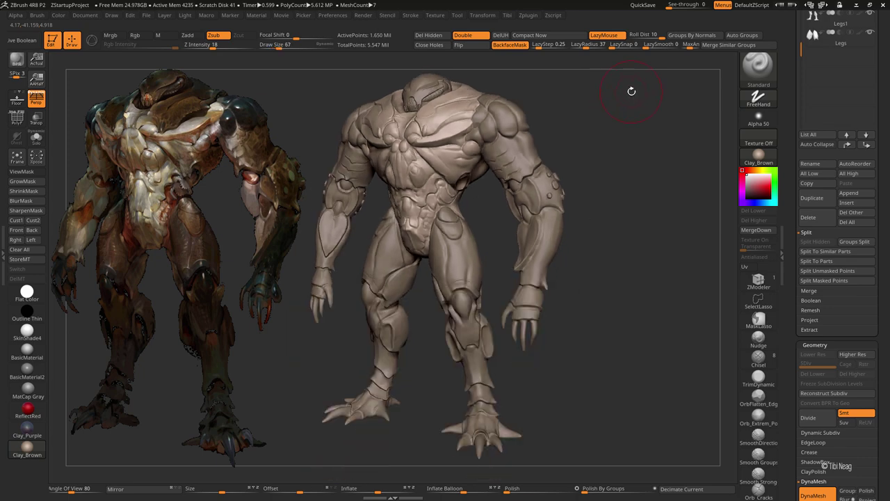
# Step: Inflate the chest plate with Inflat at Z Intensity 10 and smooth it with Smooth Strong
pyautogui.press('b')
pyautogui.press('m')
pyautogui.press('v')
pyautogui.moveTo(625, 108)
pyautogui.keyDown('alt'); pyautogui.mouseDown(button='right')
pyautogui.moveTo(427, 169)
pyautogui.moveTo(386, 229)
pyautogui.mouseUp(button='right'); pyautogui.keyUp('alt')
pyautogui.moveTo(534, 109); pyautogui.dragTo(507, 200, button='right')
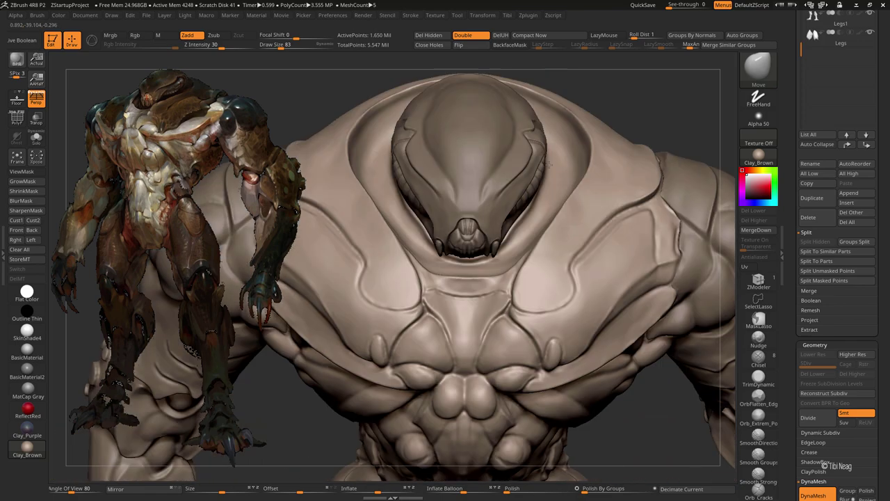
pyautogui.moveTo(361, 211); pyautogui.dragTo(387, 237, button='right')
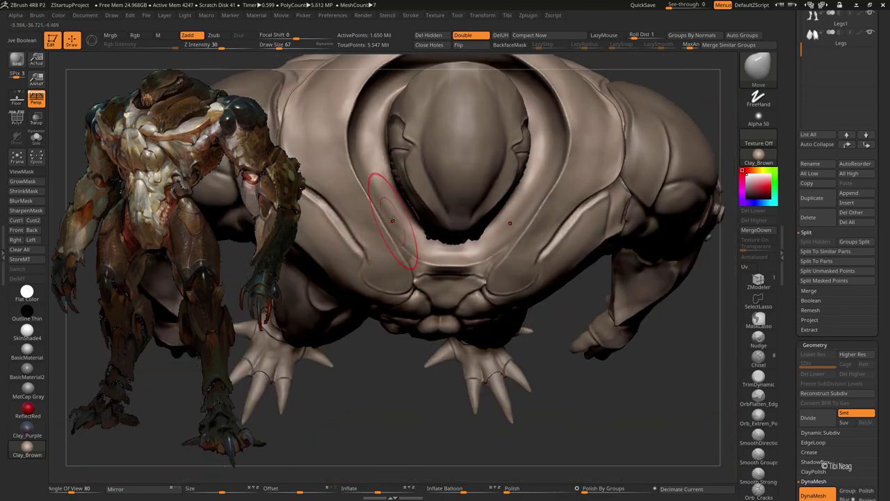
pyautogui.write('bif')
pyautogui.write('10')
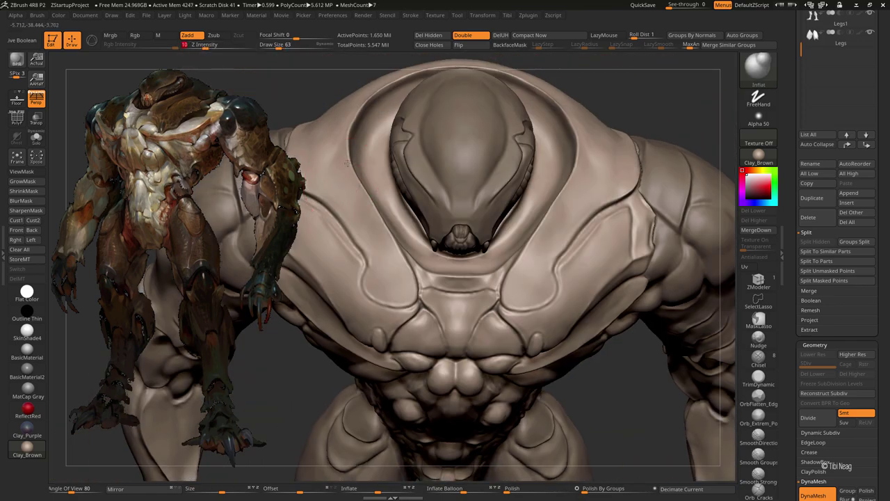
pyautogui.moveTo(346, 163); pyautogui.dragTo(341, 144, button='right')
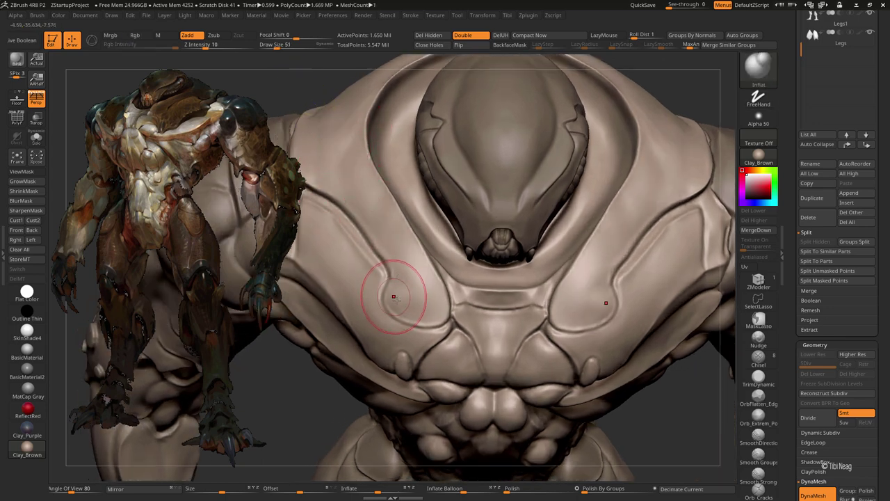
pyautogui.press('[')
pyautogui.press('shift')
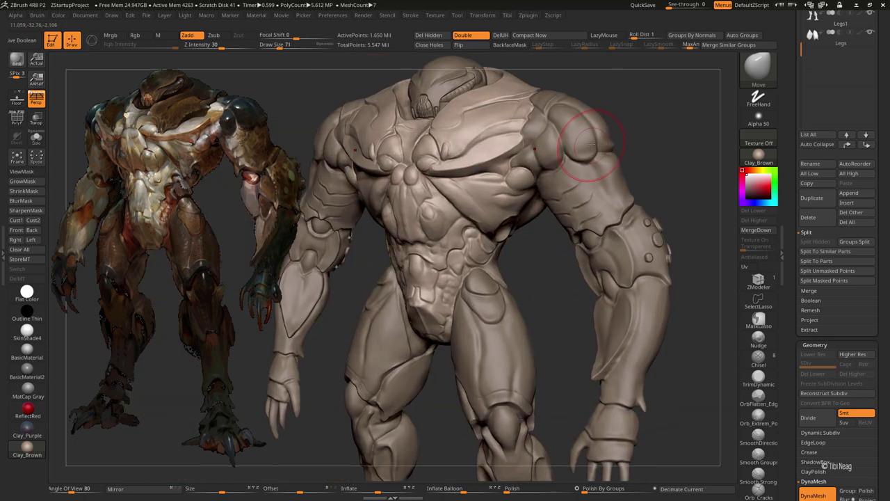
pyautogui.moveTo(577, 149); pyautogui.dragTo(615, 151)
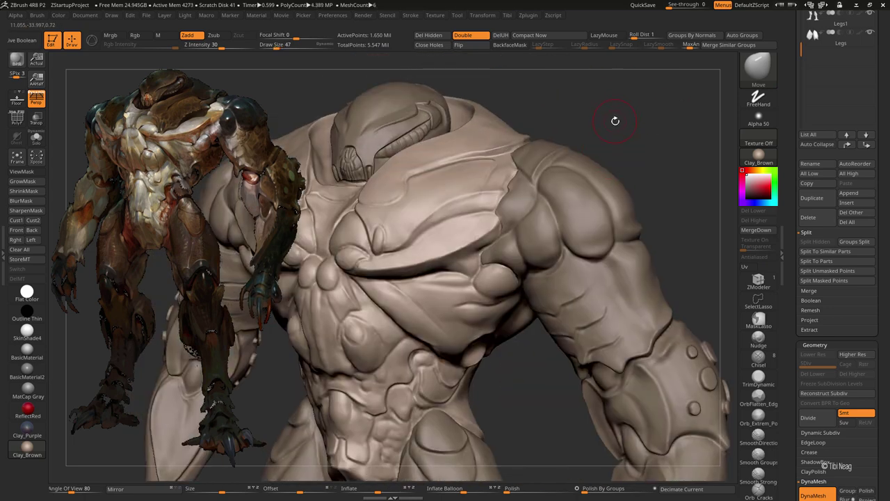
# Step: Polish the shoulder surface with hPolish and lightly inflate it with Inflat
pyautogui.moveTo(591, 136); pyautogui.dragTo(516, 203)
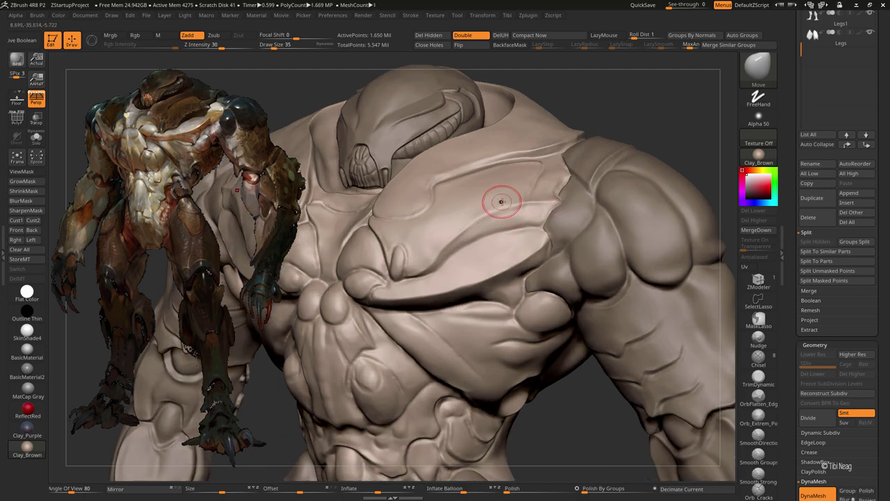
pyautogui.press('b')
pyautogui.press('h')
pyautogui.press('p')
pyautogui.press('b')
pyautogui.press('i')
pyautogui.press('n')
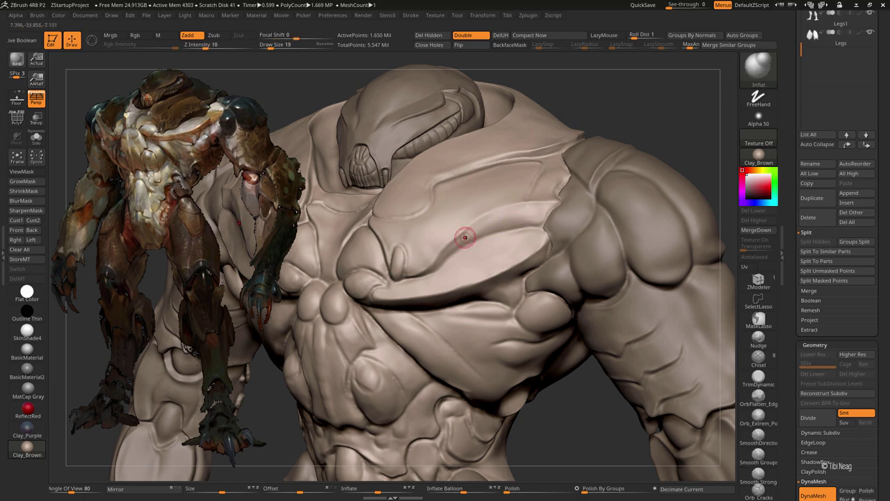
# Step: Zoom out to the full body and select Subtool 5: Arms
pyautogui.keyDown('ctrl'); pyautogui.moveTo(504, 214); pyautogui.dragTo(594, 127, button='right'); pyautogui.keyUp('ctrl')
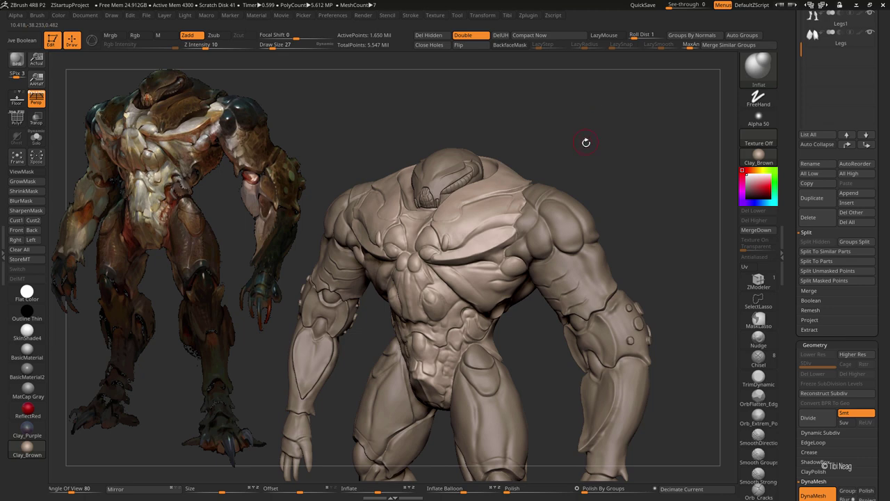
pyautogui.moveTo(629, 180)
pyautogui.keyDown('ctrl'); pyautogui.mouseDown(button='right')
pyautogui.moveTo(636, 123)
pyautogui.moveTo(612, 117)
pyautogui.mouseUp(button='right'); pyautogui.keyUp('ctrl')
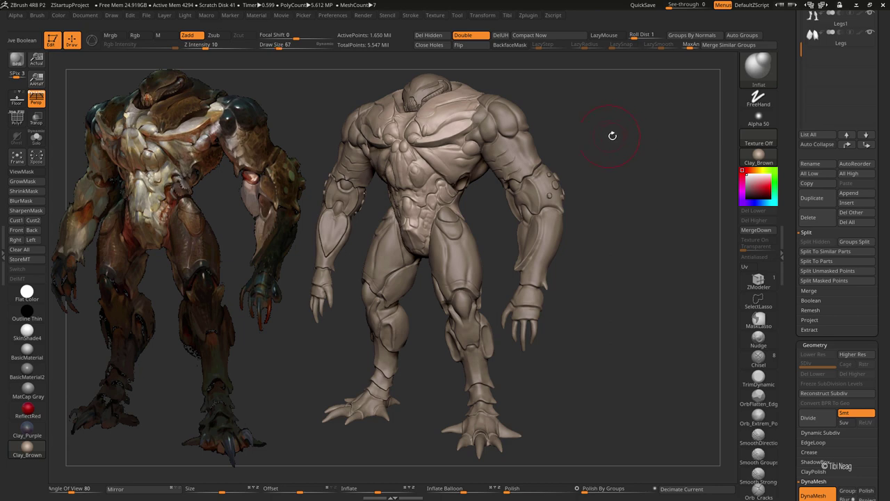
pyautogui.keyDown('ctrl'); pyautogui.moveTo(617, 114); pyautogui.dragTo(520, 174, button='right'); pyautogui.keyUp('ctrl')
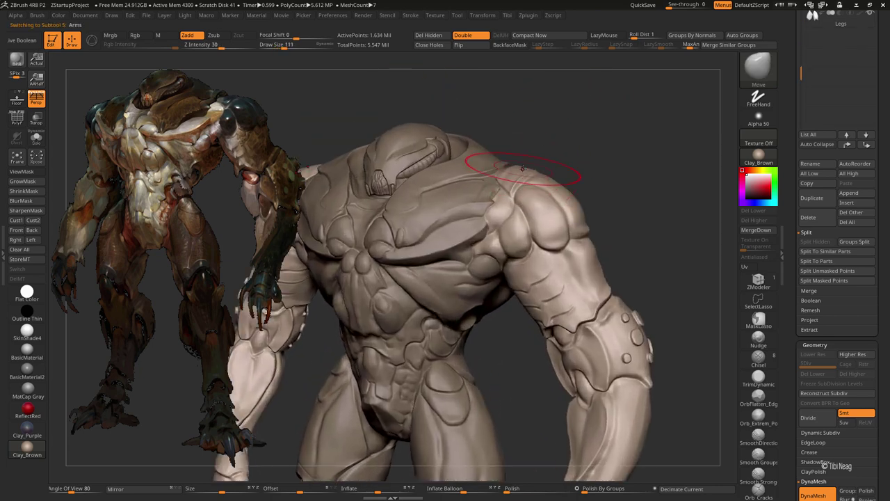
# Step: Click the shoulder to make Subtool 4: Torso active and inspect it from below
pyautogui.moveTo(536, 156); pyautogui.dragTo(530, 171, button='right')
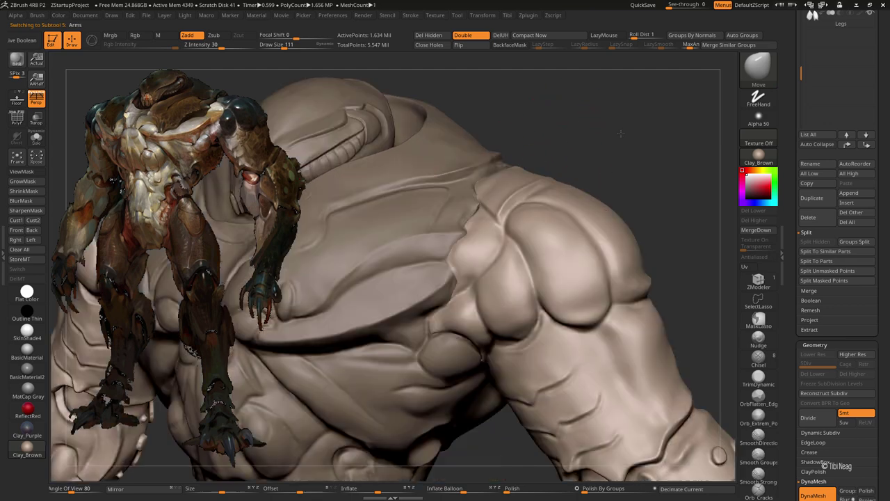
pyautogui.keyDown('alt'); pyautogui.click(513, 157); pyautogui.keyUp('alt')
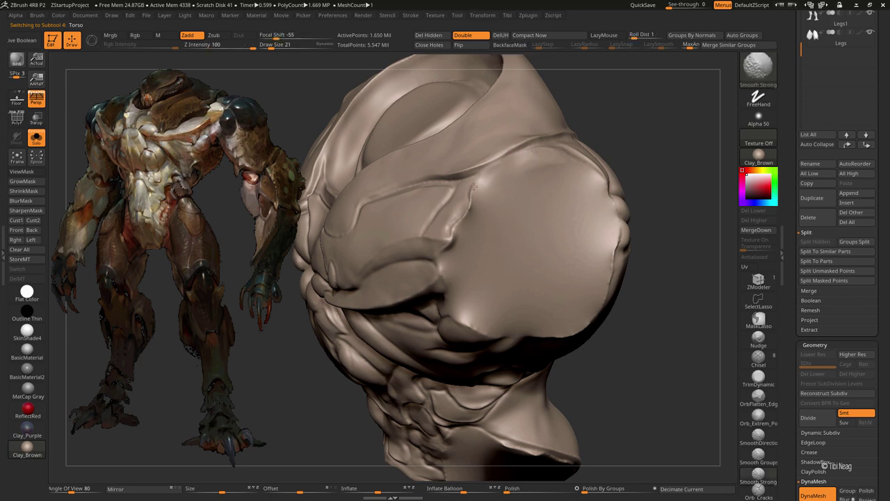
pyautogui.moveTo(596, 149)
pyautogui.mouseDown(button='right')
pyautogui.moveTo(641, 233)
pyautogui.moveTo(616, 173)
pyautogui.moveTo(668, 193)
pyautogui.moveTo(659, 185)
pyautogui.moveTo(632, 207)
pyautogui.mouseUp(button='right')
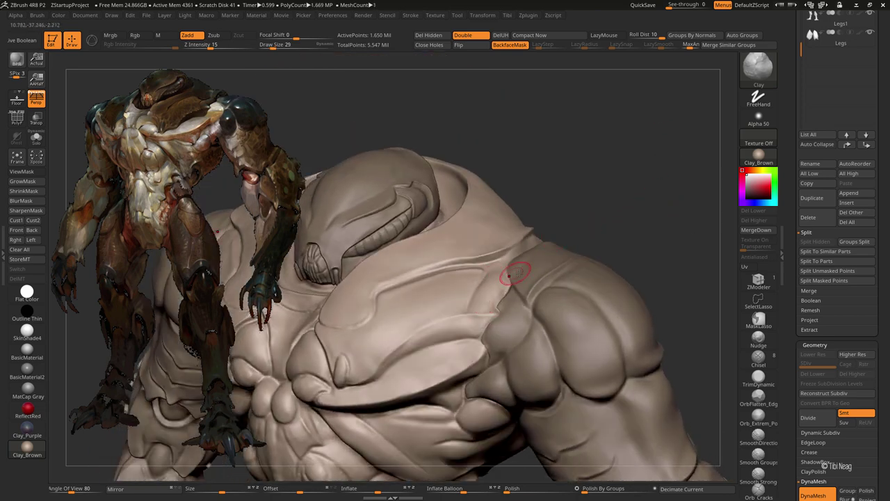
# Step: Carve a seam along the torso's shoulder with DamStandard
pyautogui.moveTo(623, 200); pyautogui.dragTo(564, 227, button='right')
pyautogui.press('b')
pyautogui.press('d')
pyautogui.press('s')
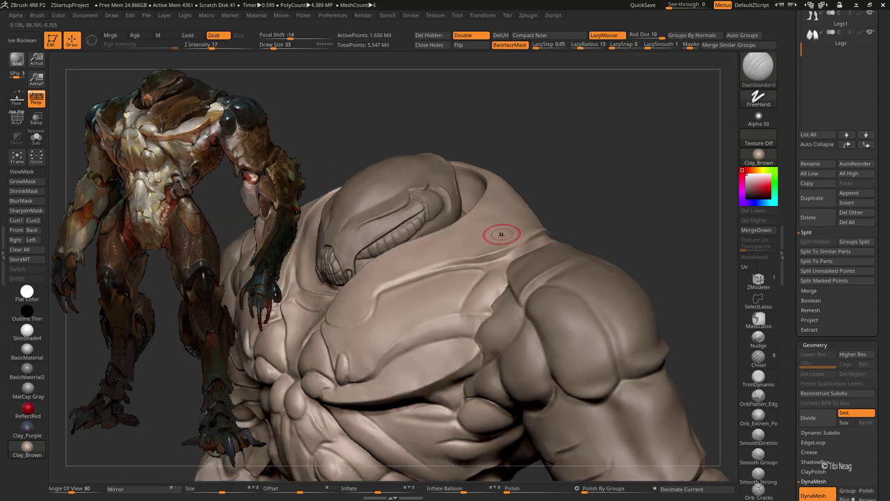
pyautogui.moveTo(501, 232)
pyautogui.mouseDown(button='right')
pyautogui.moveTo(521, 243)
pyautogui.moveTo(502, 275)
pyautogui.mouseUp(button='right')
# Step: Toggle Solo to check the seam against the shoulder armor, then build the chest with Clay
pyautogui.hotkey('alt', 's')
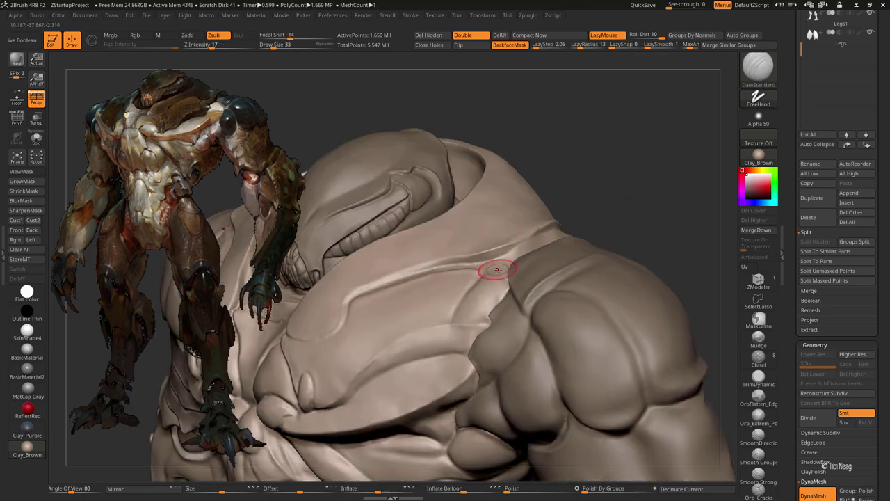
pyautogui.hotkey('alt', 's')
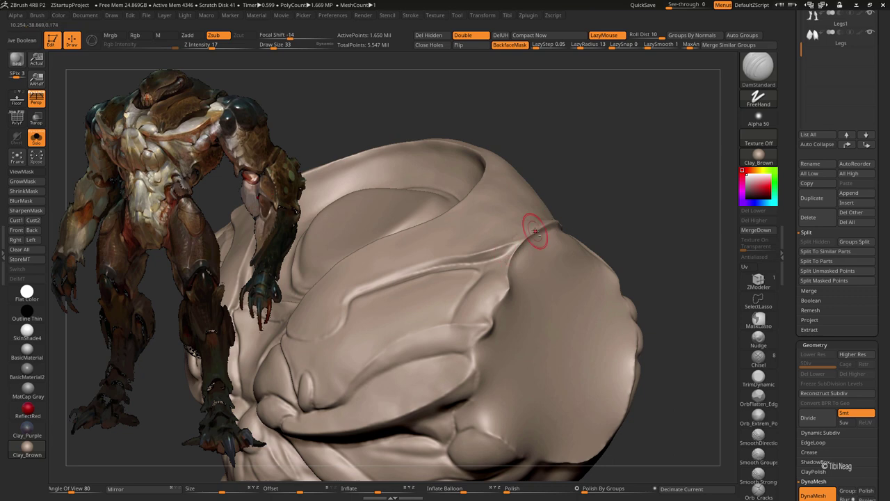
pyautogui.hotkey('alt', 's')
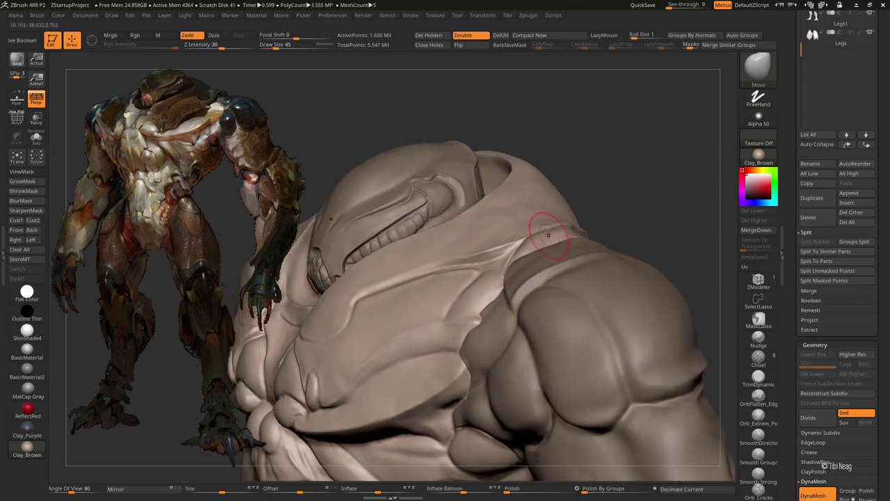
pyautogui.press('f')
pyautogui.keyDown('ctrl'); pyautogui.moveTo(585, 215); pyautogui.dragTo(567, 151, button='right'); pyautogui.keyUp('ctrl')
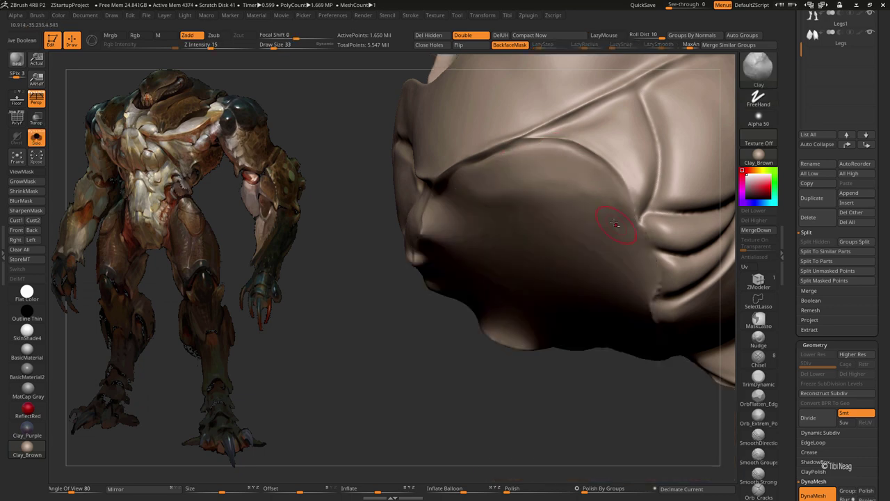
pyautogui.moveTo(376, 216); pyautogui.dragTo(359, 217)
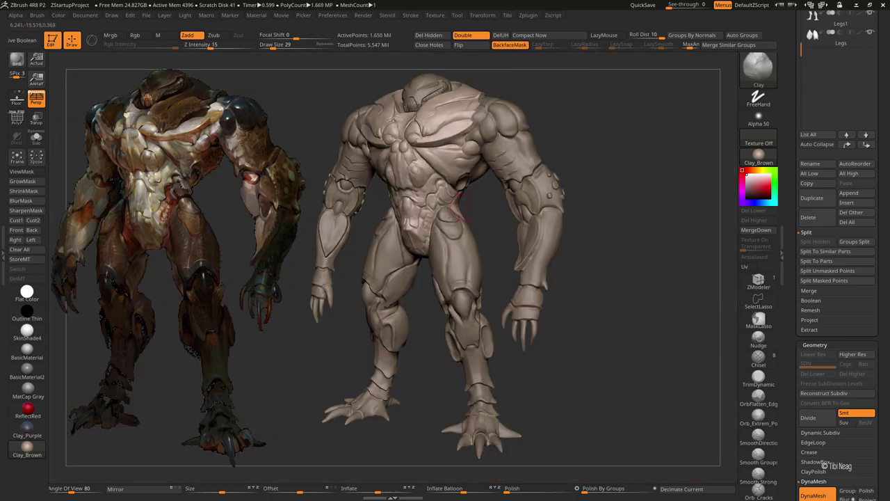
# Step: Select the Arms subtool and isolate the upper arm armor piece
pyautogui.keyDown('alt'); pyautogui.click(532, 113); pyautogui.keyUp('alt')
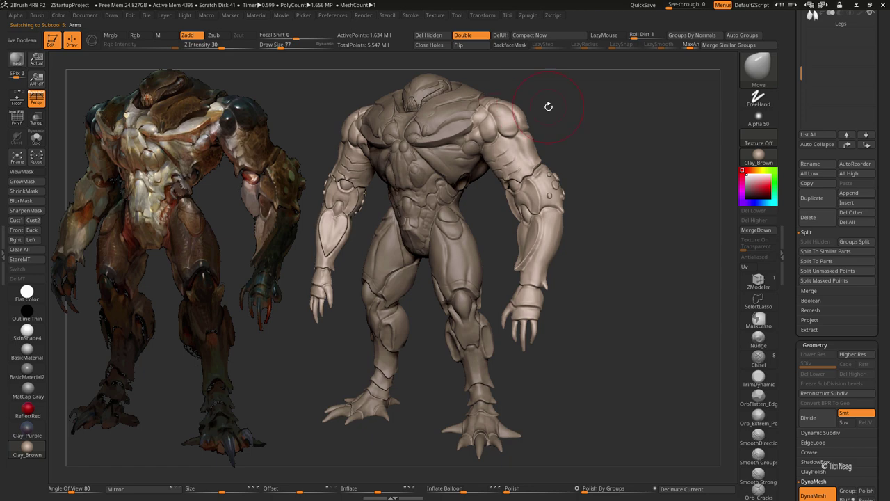
pyautogui.moveTo(575, 140)
pyautogui.mouseDown()
pyautogui.moveTo(577, 174)
pyautogui.moveTo(611, 140)
pyautogui.moveTo(577, 152)
pyautogui.moveTo(577, 119)
pyautogui.moveTo(434, 358)
pyautogui.mouseUp()
pyautogui.press('shift')
pyautogui.keyDown('ctrl'); pyautogui.keyDown('shift'); pyautogui.moveTo(479, 321); pyautogui.dragTo(480, 327); pyautogui.keyUp('shift'); pyautogui.keyUp('ctrl')
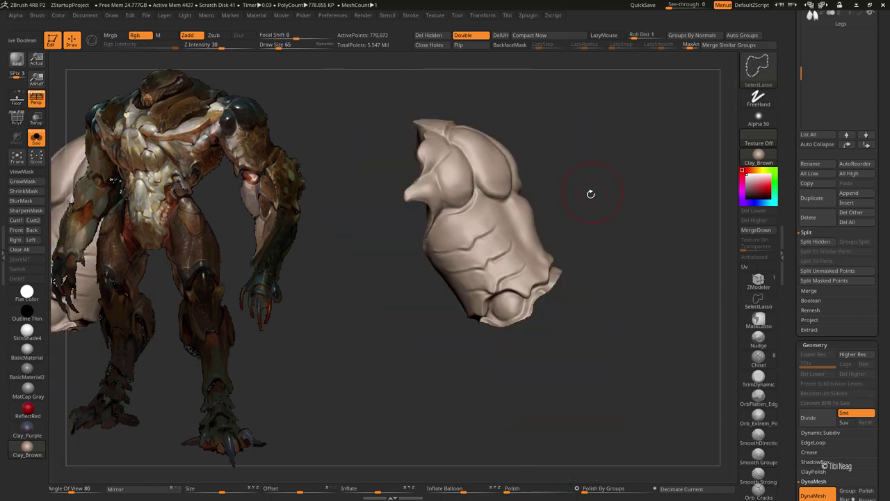
pyautogui.moveTo(591, 192)
pyautogui.mouseDown()
pyautogui.moveTo(641, 306)
pyautogui.moveTo(499, 289)
pyautogui.moveTo(501, 309)
pyautogui.moveTo(510, 292)
pyautogui.mouseUp()
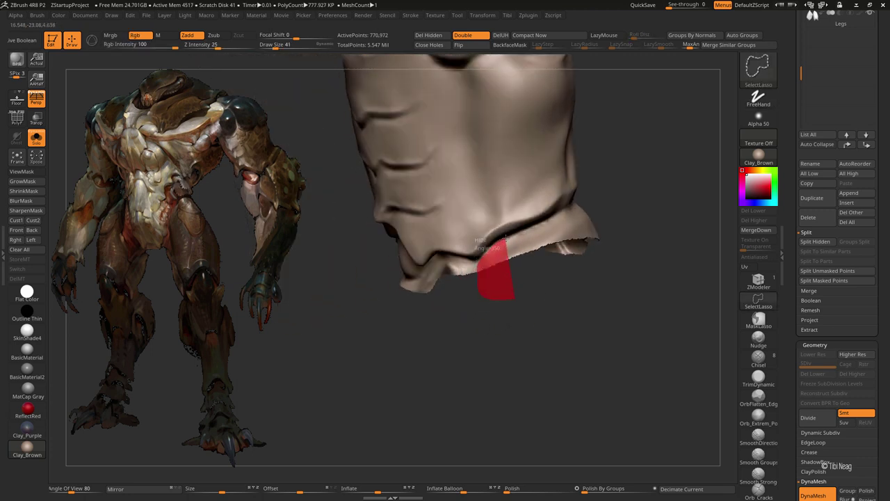
# Step: Lasso-hide the ragged polygons along the shell's lower rim
pyautogui.moveTo(545, 219)
pyautogui.keyDown('ctrl'); pyautogui.keyDown('shift'); pyautogui.mouseDown()
pyautogui.moveTo(501, 299)
pyautogui.moveTo(497, 333)
pyautogui.moveTo(486, 278)
pyautogui.mouseUp(); pyautogui.keyUp('shift'); pyautogui.keyUp('ctrl')
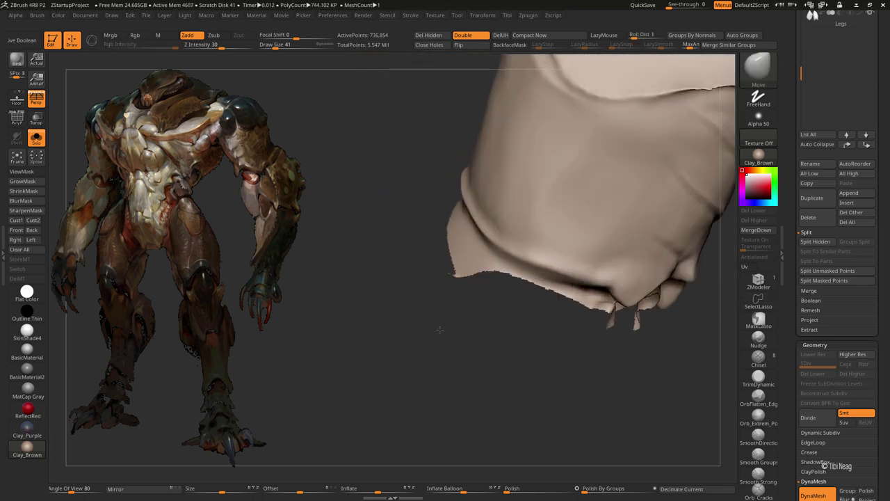
pyautogui.moveTo(417, 320)
pyautogui.mouseDown()
pyautogui.moveTo(391, 314)
pyautogui.moveTo(445, 341)
pyautogui.mouseUp()
pyautogui.keyDown('ctrl'); pyautogui.keyDown('shift'); pyautogui.moveTo(445, 341); pyautogui.dragTo(394, 239); pyautogui.keyUp('shift'); pyautogui.keyUp('ctrl')
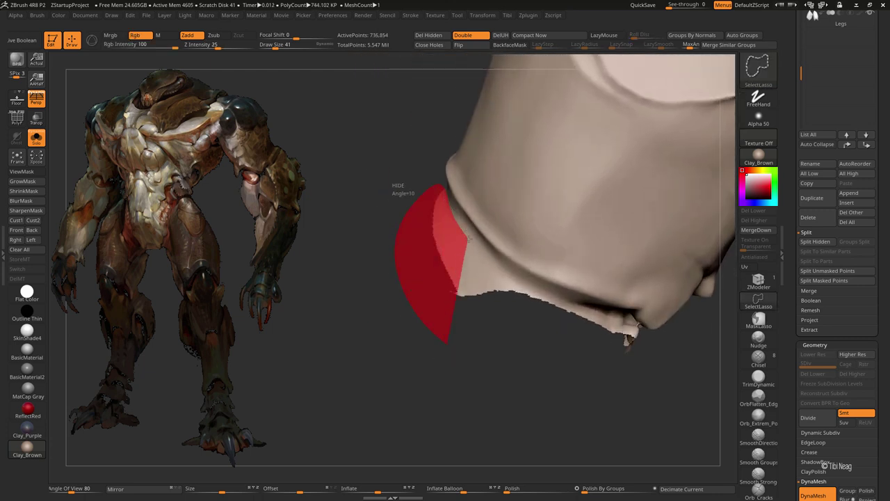
pyautogui.keyDown('ctrl'); pyautogui.keyDown('shift'); pyautogui.moveTo(467, 238); pyautogui.dragTo(487, 327); pyautogui.keyUp('shift'); pyautogui.keyUp('ctrl')
pyautogui.moveTo(542, 336)
pyautogui.mouseDown()
pyautogui.moveTo(473, 340)
pyautogui.moveTo(418, 276)
pyautogui.mouseUp()
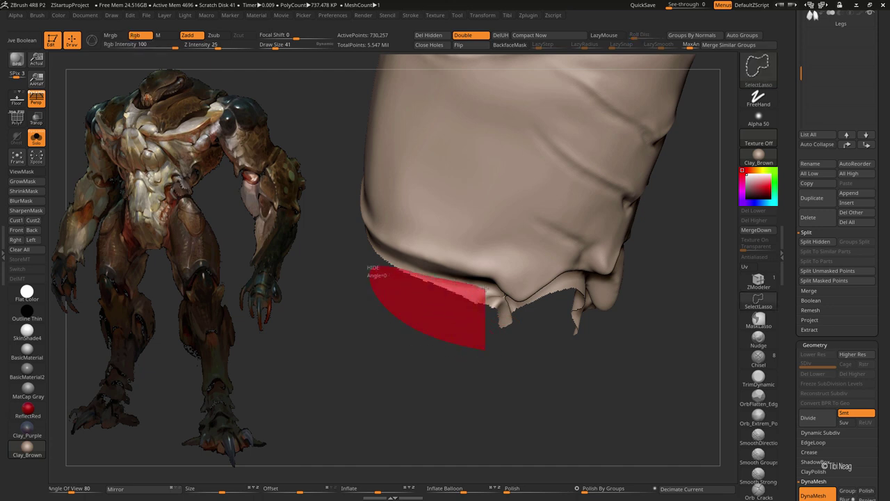
pyautogui.keyDown('ctrl'); pyautogui.keyDown('shift'); pyautogui.moveTo(486, 286); pyautogui.dragTo(487, 279); pyautogui.keyUp('shift'); pyautogui.keyUp('ctrl')
pyautogui.moveTo(541, 342); pyautogui.dragTo(410, 282)
pyautogui.moveTo(387, 235)
pyautogui.keyDown('ctrl'); pyautogui.keyDown('shift'); pyautogui.mouseDown()
pyautogui.moveTo(434, 287)
pyautogui.moveTo(357, 276)
pyautogui.moveTo(351, 268)
pyautogui.mouseUp(); pyautogui.keyUp('shift'); pyautogui.keyUp('ctrl')
pyautogui.moveTo(351, 268)
pyautogui.mouseDown()
pyautogui.moveTo(492, 348)
pyautogui.moveTo(387, 315)
pyautogui.mouseUp()
# Step: Hide the wedge under the shell and the last uneven edge pieces
pyautogui.keyDown('ctrl'); pyautogui.keyDown('shift'); pyautogui.moveTo(513, 297); pyautogui.dragTo(515, 299); pyautogui.keyUp('shift'); pyautogui.keyUp('ctrl')
pyautogui.moveTo(514, 299); pyautogui.dragTo(420, 312)
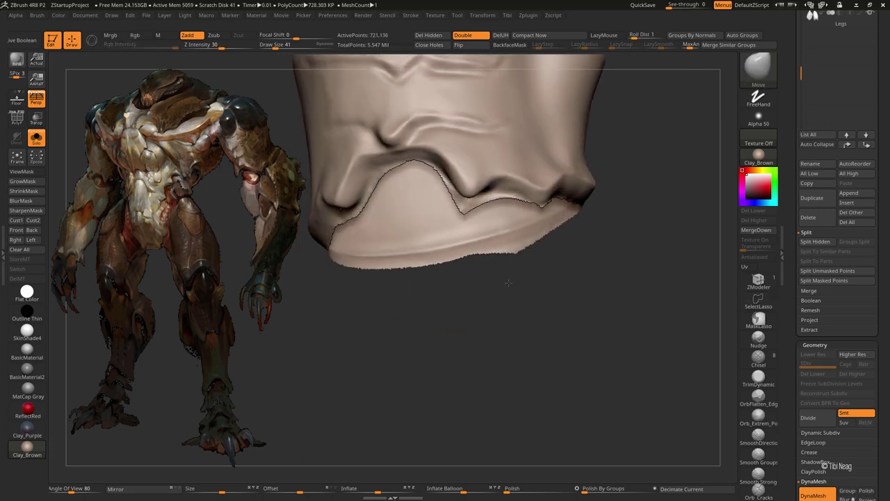
pyautogui.keyDown('ctrl'); pyautogui.keyDown('shift'); pyautogui.moveTo(452, 273); pyautogui.dragTo(357, 248); pyautogui.keyUp('shift'); pyautogui.keyUp('ctrl')
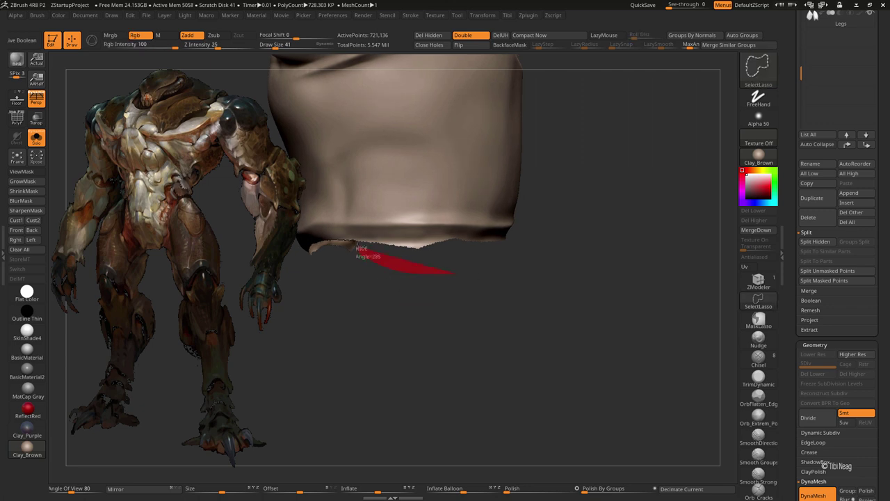
pyautogui.keyDown('ctrl'); pyautogui.keyDown('shift'); pyautogui.moveTo(443, 238); pyautogui.dragTo(445, 241); pyautogui.keyUp('shift'); pyautogui.keyUp('ctrl')
pyautogui.moveTo(477, 285); pyautogui.dragTo(461, 338)
pyautogui.moveTo(507, 321)
pyautogui.keyDown('ctrl'); pyautogui.keyDown('shift'); pyautogui.mouseDown()
pyautogui.moveTo(512, 232)
pyautogui.moveTo(530, 259)
pyautogui.moveTo(487, 338)
pyautogui.moveTo(452, 339)
pyautogui.mouseUp(); pyautogui.keyUp('shift'); pyautogui.keyUp('ctrl')
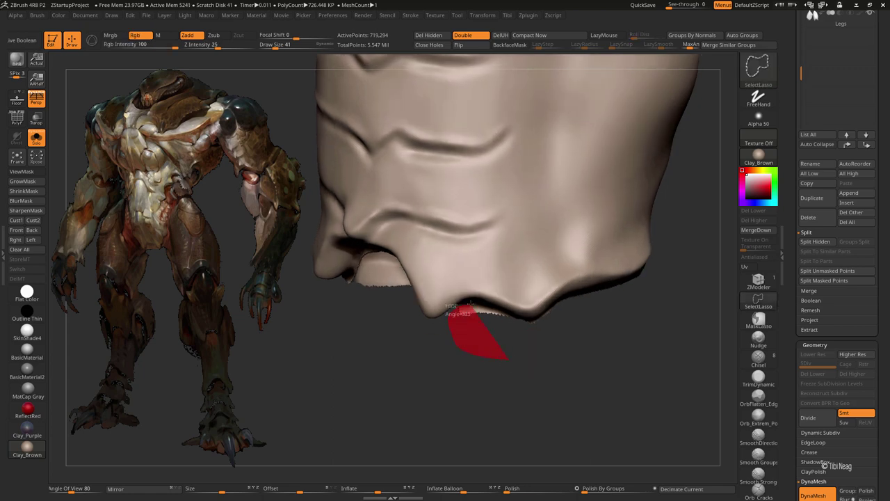
pyautogui.keyDown('ctrl'); pyautogui.keyDown('shift'); pyautogui.moveTo(470, 303); pyautogui.dragTo(480, 308); pyautogui.keyUp('shift'); pyautogui.keyUp('ctrl')
pyautogui.moveTo(523, 327)
pyautogui.mouseDown()
pyautogui.moveTo(451, 258)
pyautogui.moveTo(492, 307)
pyautogui.moveTo(448, 271)
pyautogui.moveTo(503, 294)
pyautogui.moveTo(508, 275)
pyautogui.moveTo(487, 292)
pyautogui.moveTo(621, 232)
pyautogui.moveTo(634, 201)
pyautogui.moveTo(631, 213)
pyautogui.moveTo(622, 202)
pyautogui.moveTo(636, 178)
pyautogui.moveTo(628, 166)
pyautogui.moveTo(638, 153)
pyautogui.moveTo(619, 160)
pyautogui.moveTo(612, 139)
pyautogui.mouseUp()
# Step: Reveal the arm, isolate the forearm, and hide a band splitting it in two
pyautogui.keyDown('ctrl'); pyautogui.keyDown('shift'); pyautogui.click(492, 307); pyautogui.keyUp('shift'); pyautogui.keyUp('ctrl')
pyautogui.keyDown('ctrl'); pyautogui.keyDown('shift'); pyautogui.click(519, 304); pyautogui.keyUp('shift'); pyautogui.keyUp('ctrl')
pyautogui.keyDown('ctrl'); pyautogui.keyDown('shift'); pyautogui.click(487, 292); pyautogui.keyUp('shift'); pyautogui.keyUp('ctrl')
pyautogui.moveTo(477, 74)
pyautogui.keyDown('ctrl'); pyautogui.keyDown('shift'); pyautogui.mouseDown()
pyautogui.moveTo(596, 119)
pyautogui.moveTo(372, 350)
pyautogui.mouseUp(); pyautogui.keyUp('shift'); pyautogui.keyUp('ctrl')
pyautogui.keyDown('ctrl'); pyautogui.keyDown('shift'); pyautogui.moveTo(412, 325); pyautogui.dragTo(464, 341); pyautogui.keyUp('shift'); pyautogui.keyUp('ctrl')
pyautogui.moveTo(490, 312)
pyautogui.keyDown('ctrl'); pyautogui.keyDown('shift'); pyautogui.mouseDown()
pyautogui.moveTo(515, 305)
pyautogui.moveTo(605, 348)
pyautogui.mouseUp(); pyautogui.keyUp('shift'); pyautogui.keyUp('ctrl')
pyautogui.keyDown('ctrl'); pyautogui.keyDown('shift'); pyautogui.click(394, 308); pyautogui.keyUp('shift'); pyautogui.keyUp('ctrl')
pyautogui.moveTo(394, 308)
pyautogui.mouseDown()
pyautogui.moveTo(508, 265)
pyautogui.moveTo(389, 270)
pyautogui.moveTo(404, 258)
pyautogui.moveTo(485, 272)
pyautogui.mouseUp()
# Step: Trim small slivers from the gap between the two forearm pieces
pyautogui.keyDown('ctrl'); pyautogui.keyDown('alt'); pyautogui.keyDown('shift'); pyautogui.moveTo(486, 271); pyautogui.dragTo(452, 279); pyautogui.keyUp('shift'); pyautogui.keyUp('alt'); pyautogui.keyUp('ctrl')
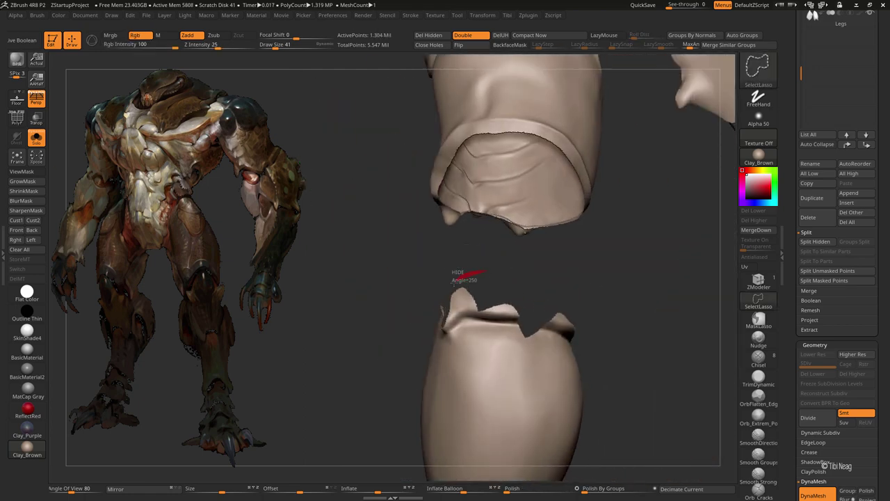
pyautogui.keyDown('ctrl'); pyautogui.keyDown('alt'); pyautogui.keyDown('shift'); pyautogui.moveTo(496, 320); pyautogui.dragTo(496, 320); pyautogui.keyUp('shift'); pyautogui.keyUp('alt'); pyautogui.keyUp('ctrl')
pyautogui.moveTo(538, 290)
pyautogui.mouseDown()
pyautogui.moveTo(550, 292)
pyautogui.moveTo(506, 321)
pyautogui.moveTo(549, 317)
pyautogui.mouseUp()
pyautogui.moveTo(390, 209); pyautogui.dragTo(334, 229)
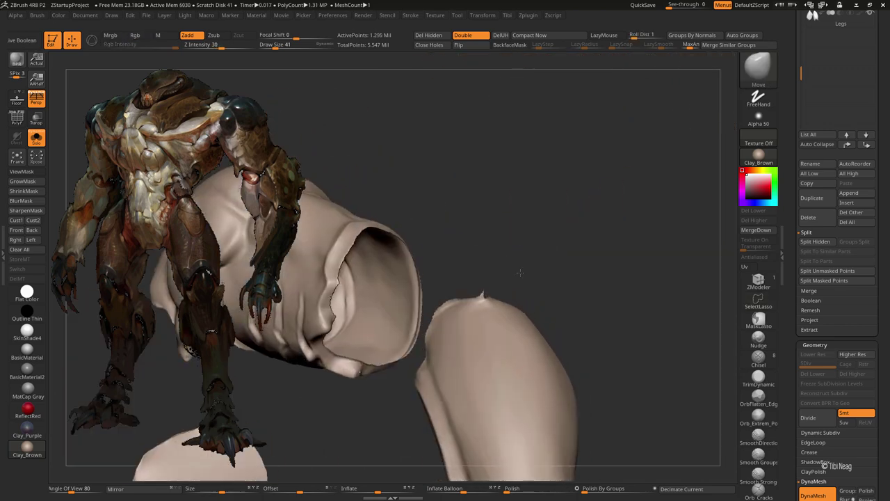
pyautogui.keyDown('ctrl'); pyautogui.keyDown('alt'); pyautogui.keyDown('shift'); pyautogui.moveTo(495, 245); pyautogui.dragTo(437, 293); pyautogui.keyUp('shift'); pyautogui.keyUp('alt'); pyautogui.keyUp('ctrl')
pyautogui.moveTo(518, 303)
pyautogui.keyDown('ctrl'); pyautogui.keyDown('alt'); pyautogui.keyDown('shift'); pyautogui.mouseDown()
pyautogui.moveTo(568, 135)
pyautogui.moveTo(582, 193)
pyautogui.moveTo(548, 211)
pyautogui.moveTo(582, 205)
pyautogui.moveTo(487, 344)
pyautogui.moveTo(445, 283)
pyautogui.mouseUp(); pyautogui.keyUp('shift'); pyautogui.keyUp('alt'); pyautogui.keyUp('ctrl')
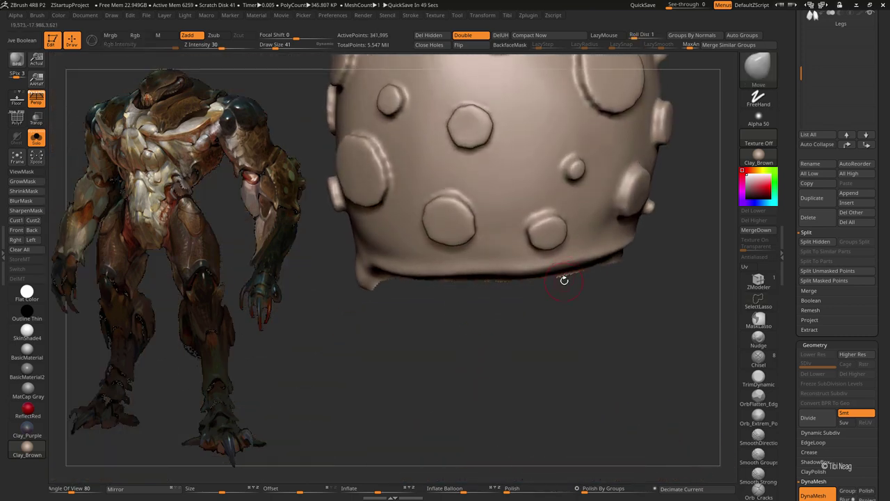
# Step: Lasso-hide the ragged strips along the studded armor piece's lower edge
pyautogui.moveTo(562, 278); pyautogui.dragTo(487, 327)
pyautogui.moveTo(480, 326)
pyautogui.keyDown('ctrl'); pyautogui.keyDown('alt'); pyautogui.keyDown('shift'); pyautogui.mouseDown()
pyautogui.moveTo(405, 323)
pyautogui.moveTo(421, 296)
pyautogui.mouseUp(); pyautogui.keyUp('shift'); pyautogui.keyUp('alt'); pyautogui.keyUp('ctrl')
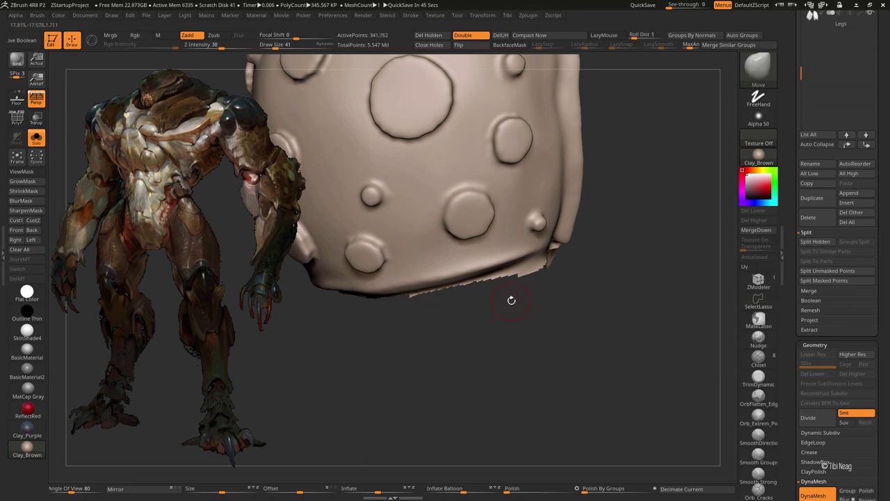
pyautogui.keyDown('ctrl'); pyautogui.keyDown('alt'); pyautogui.keyDown('shift'); pyautogui.moveTo(448, 324); pyautogui.dragTo(407, 304); pyautogui.keyUp('shift'); pyautogui.keyUp('alt'); pyautogui.keyUp('ctrl')
pyautogui.keyDown('ctrl'); pyautogui.keyDown('alt'); pyautogui.keyDown('shift'); pyautogui.moveTo(548, 281); pyautogui.dragTo(414, 315); pyautogui.keyUp('shift'); pyautogui.keyUp('alt'); pyautogui.keyUp('ctrl')
pyautogui.keyDown('ctrl'); pyautogui.keyDown('alt'); pyautogui.keyDown('shift'); pyautogui.moveTo(440, 267); pyautogui.dragTo(440, 268); pyautogui.keyUp('shift'); pyautogui.keyUp('alt'); pyautogui.keyUp('ctrl')
pyautogui.moveTo(529, 327)
pyautogui.mouseDown()
pyautogui.moveTo(491, 291)
pyautogui.moveTo(547, 249)
pyautogui.mouseUp()
# Step: Unhide the full arm mesh and display its polygroup colours with PolyF
pyautogui.hotkey('shift', 'f')
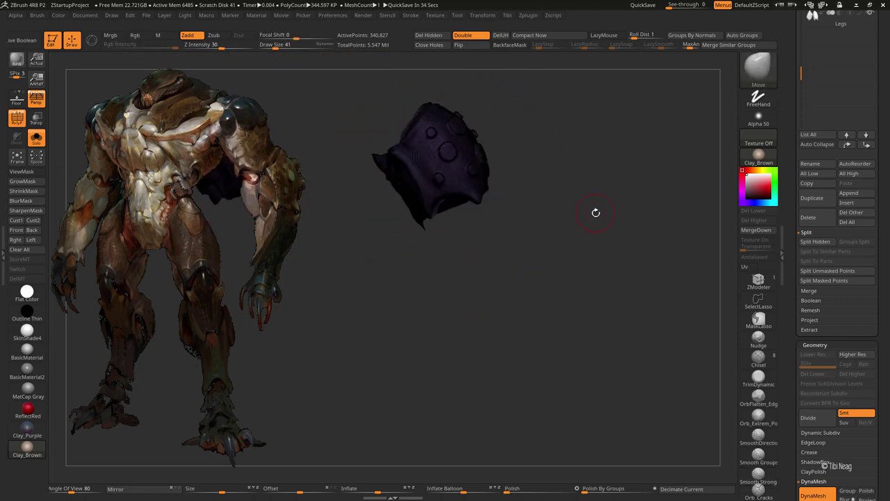
pyautogui.keyDown('ctrl'); pyautogui.keyDown('shift'); pyautogui.click(616, 167); pyautogui.keyUp('shift'); pyautogui.keyUp('ctrl')
pyautogui.hotkey('shift', 'f')
pyautogui.moveTo(616, 167)
pyautogui.mouseDown()
pyautogui.moveTo(561, 160)
pyautogui.moveTo(589, 151)
pyautogui.moveTo(556, 150)
pyautogui.moveTo(590, 125)
pyautogui.moveTo(462, 250)
pyautogui.moveTo(547, 229)
pyautogui.moveTo(512, 161)
pyautogui.mouseUp()
pyautogui.hotkey('shift', 'f')
pyautogui.hotkey('shift', 'f')
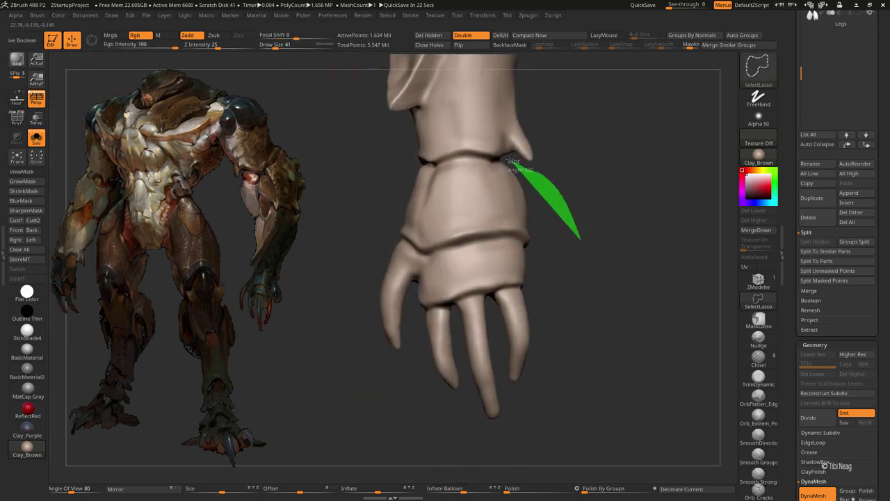
# Step: Isolate the hand and hide its top polygons
pyautogui.moveTo(435, 162)
pyautogui.keyDown('ctrl'); pyautogui.keyDown('shift'); pyautogui.mouseDown()
pyautogui.moveTo(327, 320)
pyautogui.moveTo(573, 283)
pyautogui.moveTo(631, 204)
pyautogui.mouseUp(); pyautogui.keyUp('shift'); pyautogui.keyUp('ctrl')
pyautogui.hotkey('shift', 'z')
pyautogui.hotkey('shift', 'z')
pyautogui.press('z')
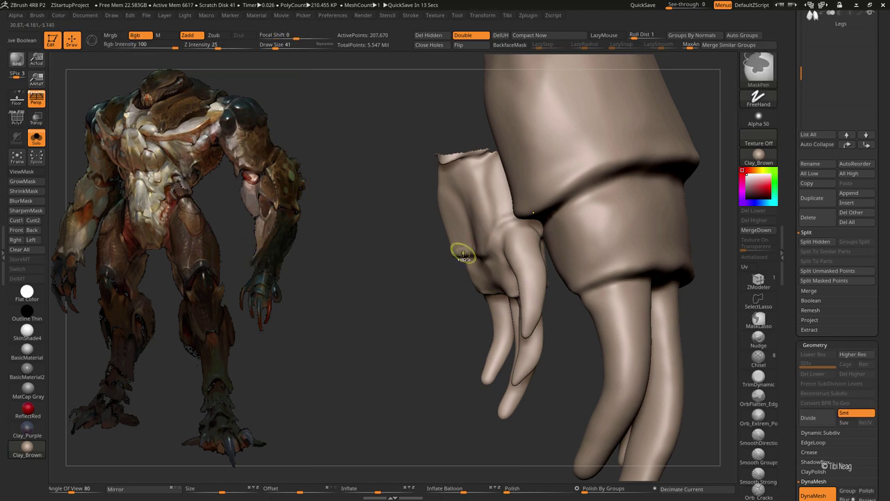
pyautogui.keyDown('alt'); pyautogui.click(433, 205); pyautogui.keyUp('alt')
pyautogui.moveTo(434, 205)
pyautogui.mouseDown()
pyautogui.moveTo(404, 232)
pyautogui.moveTo(455, 131)
pyautogui.mouseUp()
pyautogui.keyDown('ctrl'); pyautogui.keyDown('alt'); pyautogui.keyDown('shift'); pyautogui.moveTo(456, 130); pyautogui.dragTo(358, 196); pyautogui.keyUp('shift'); pyautogui.keyUp('alt'); pyautogui.keyUp('ctrl')
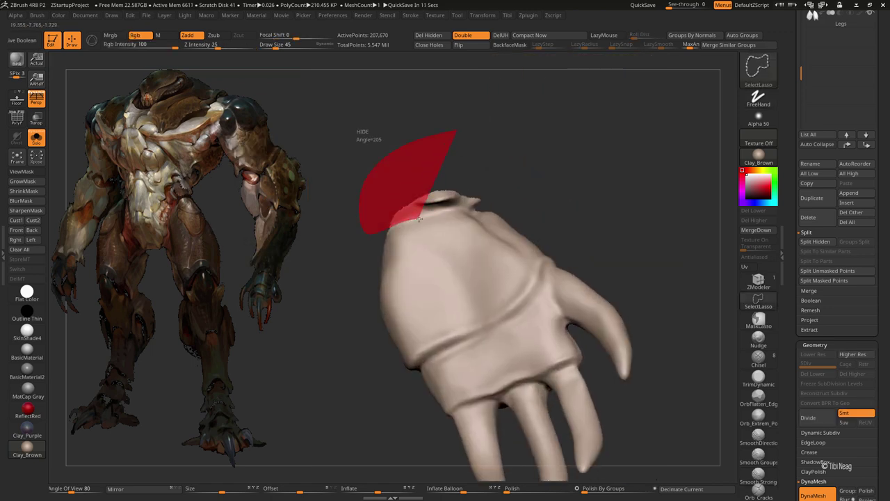
pyautogui.moveTo(468, 213); pyautogui.dragTo(473, 197)
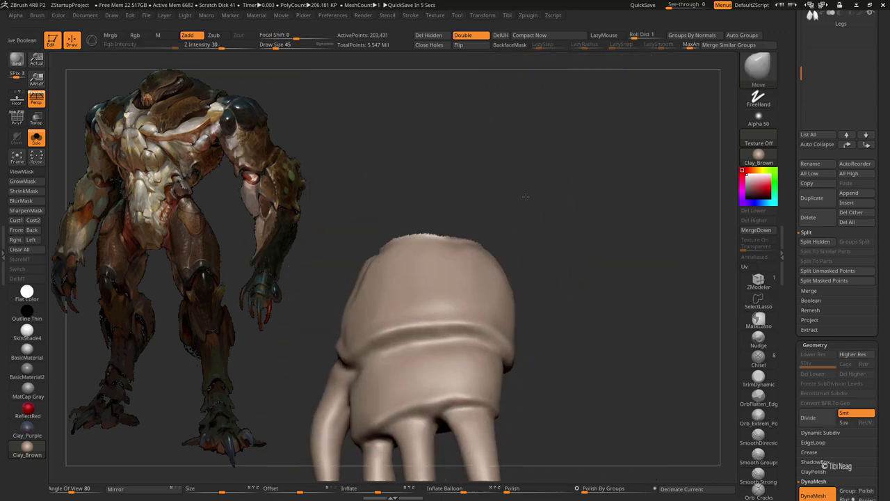
pyautogui.keyDown('ctrl'); pyautogui.keyDown('shift'); pyautogui.moveTo(497, 242); pyautogui.dragTo(505, 243); pyautogui.keyUp('shift'); pyautogui.keyUp('ctrl')
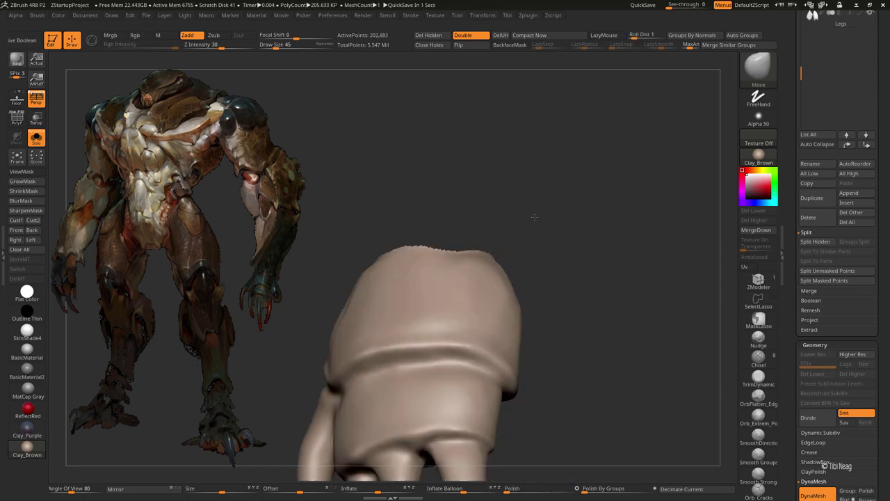
# Step: Show the full arm and split it into four subtools with Groups Split
pyautogui.hotkey('shift', 'f')
pyautogui.moveTo(582, 217)
pyautogui.mouseDown()
pyautogui.moveTo(612, 210)
pyautogui.moveTo(547, 255)
pyautogui.mouseUp()
pyautogui.click(852, 241)
pyautogui.click(731, 262)
# Step: Cap the open end of the arm armour piece with Close Holes and clear its mask
pyautogui.hotkey('shift', 'f')
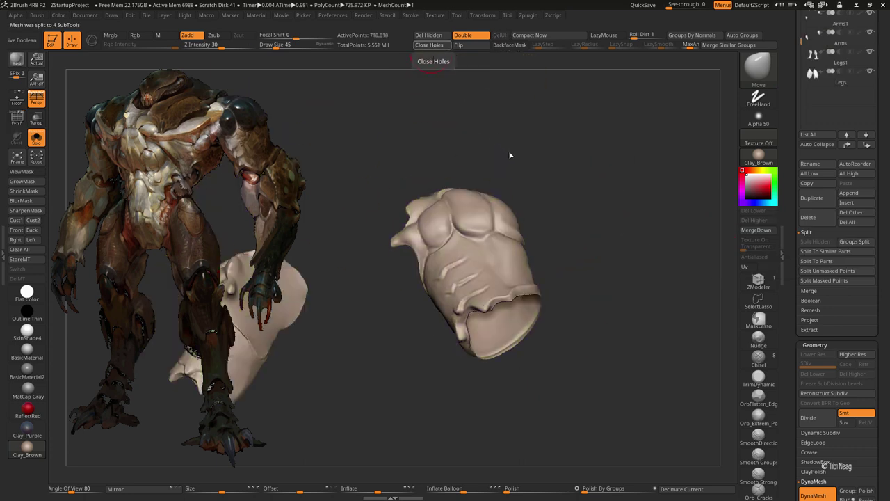
pyautogui.moveTo(510, 155)
pyautogui.mouseDown()
pyautogui.moveTo(555, 111)
pyautogui.moveTo(418, 249)
pyautogui.mouseUp()
pyautogui.keyDown('ctrl'); pyautogui.click(555, 111); pyautogui.keyUp('ctrl')
pyautogui.moveTo(411, 322); pyautogui.dragTo(451, 354)
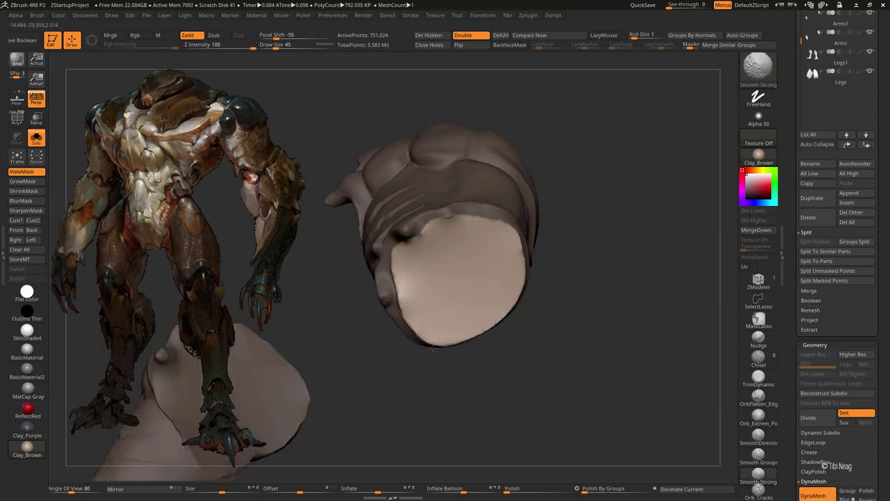
pyautogui.keyDown('ctrl'); pyautogui.click(577, 185); pyautogui.keyUp('ctrl')
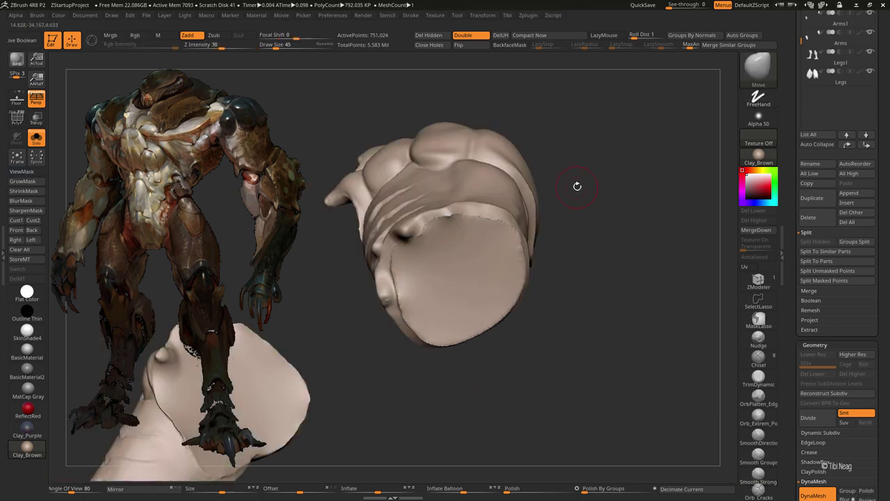
# Step: Smooth the rim of the new cap, then show the Arms2 piece on its own
pyautogui.moveTo(576, 181); pyautogui.dragTo(418, 249)
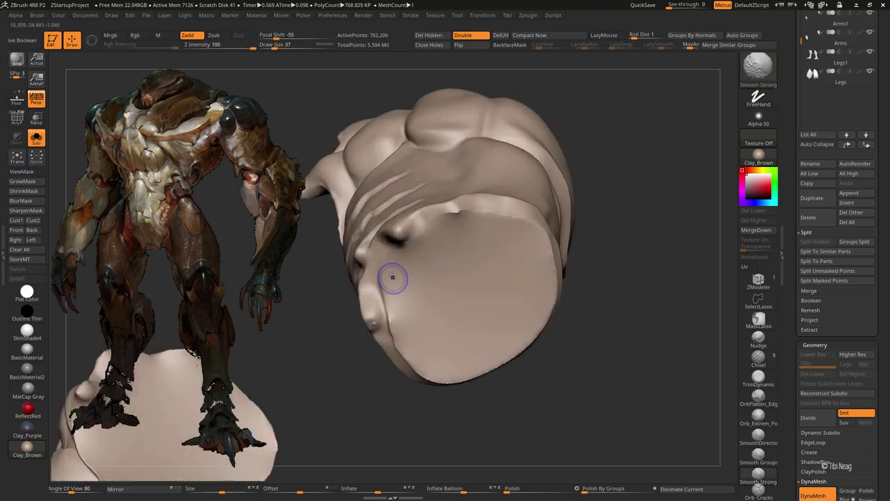
pyautogui.moveTo(429, 366); pyautogui.dragTo(445, 372)
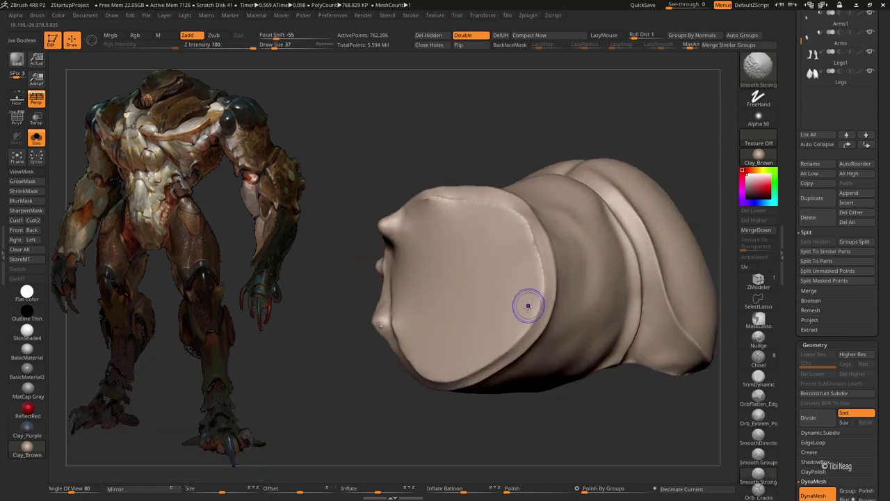
pyautogui.moveTo(447, 212)
pyautogui.mouseDown()
pyautogui.moveTo(421, 132)
pyautogui.moveTo(392, 312)
pyautogui.moveTo(445, 320)
pyautogui.mouseUp()
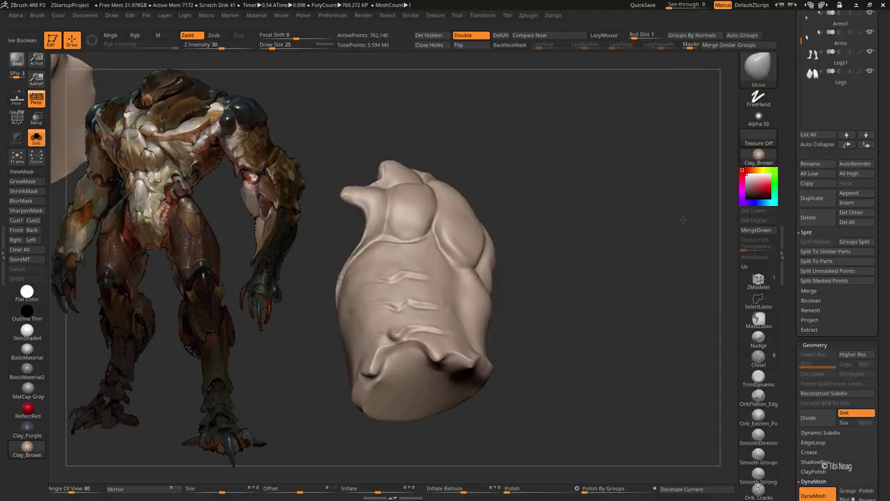
pyautogui.moveTo(695, 61)
pyautogui.mouseDown()
pyautogui.moveTo(550, 264)
pyautogui.moveTo(471, 306)
pyautogui.mouseUp()
pyautogui.keyDown('alt'); pyautogui.click(471, 306); pyautogui.keyUp('alt')
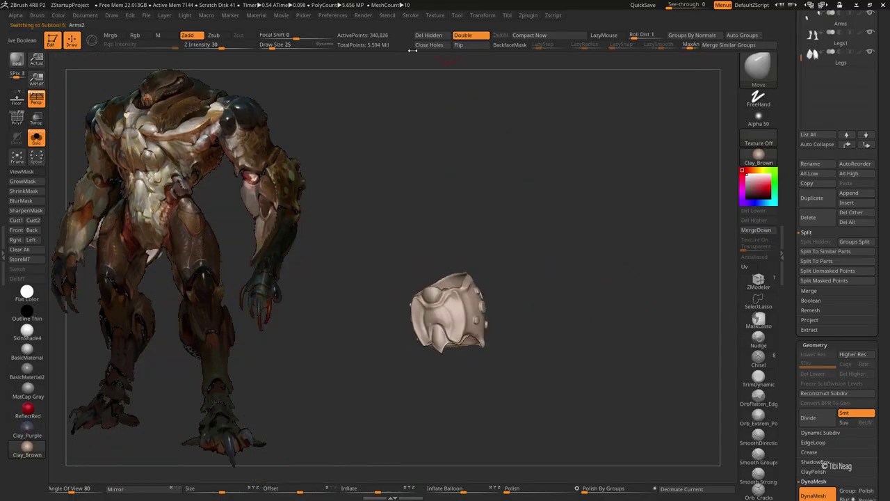
# Step: Frame the arm armour piece and inspect its studded shell and cavity with the mask shown
pyautogui.press('f')
pyautogui.moveTo(431, 188); pyautogui.dragTo(417, 208)
pyautogui.hotkey('ctrl', 'h')
pyautogui.press('w')
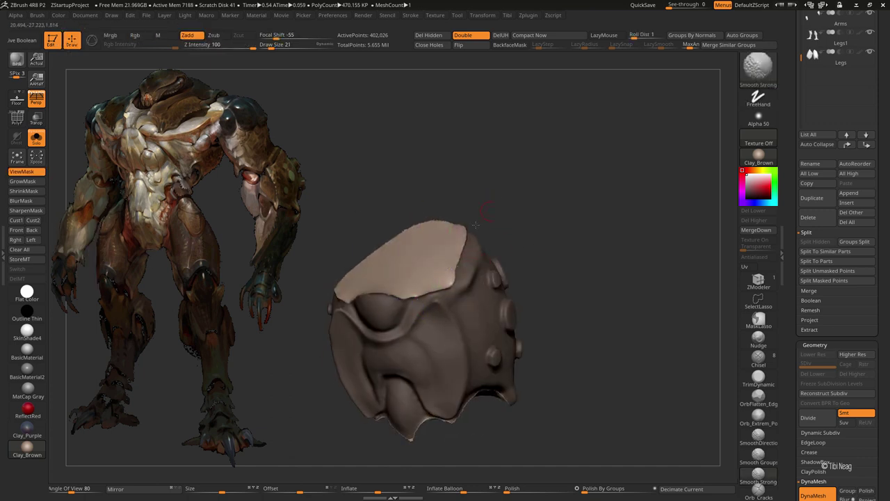
pyautogui.moveTo(476, 224); pyautogui.dragTo(430, 168)
pyautogui.moveTo(346, 190); pyautogui.dragTo(438, 264)
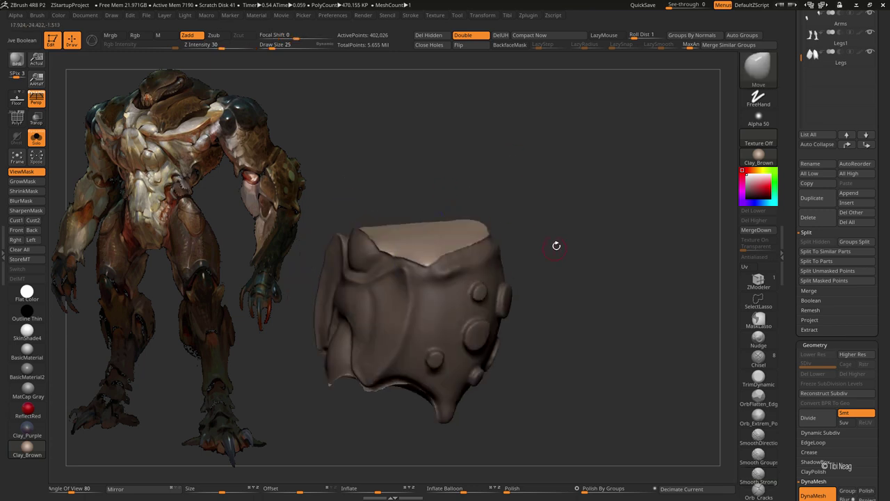
pyautogui.moveTo(557, 245); pyautogui.dragTo(380, 251)
pyautogui.moveTo(475, 332); pyautogui.dragTo(448, 346)
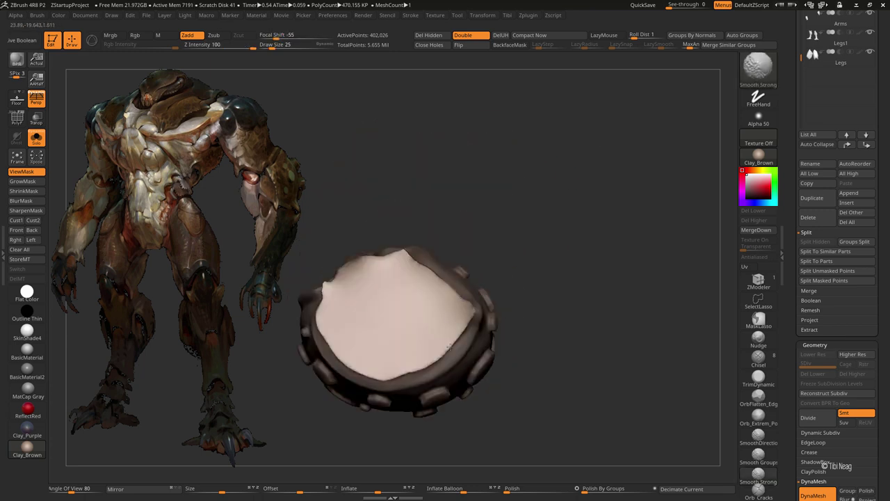
pyautogui.moveTo(365, 252); pyautogui.dragTo(487, 208)
pyautogui.moveTo(501, 174); pyautogui.dragTo(556, 262)
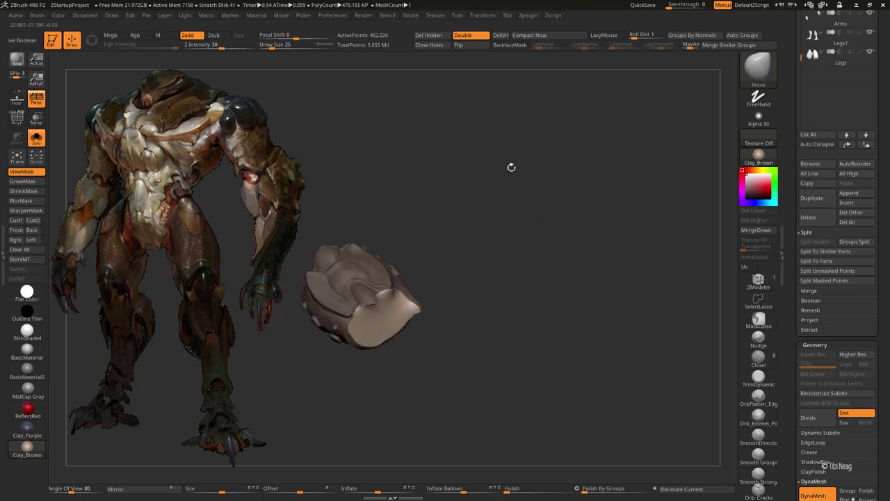
# Step: Switch to the Arms piece and smooth its circular cap surface
pyautogui.press('Up')
pyautogui.press('Up')
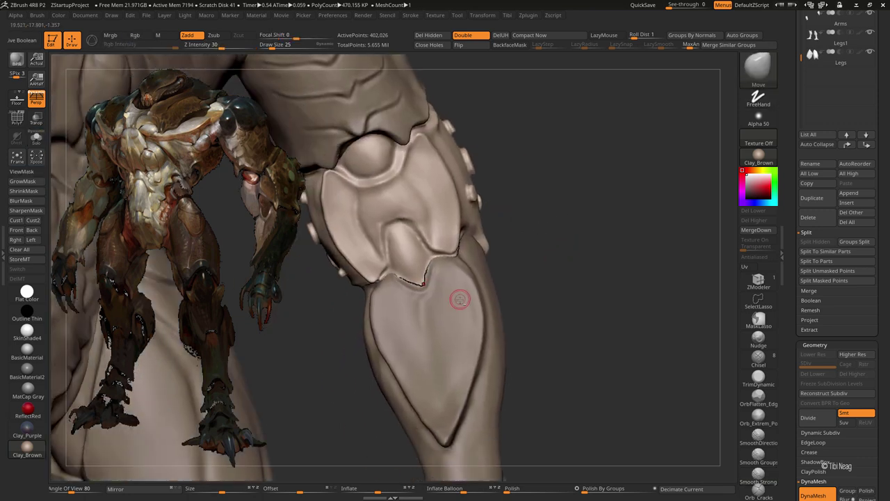
pyautogui.press('Up')
pyautogui.moveTo(430, 57)
pyautogui.mouseDown()
pyautogui.moveTo(584, 176)
pyautogui.moveTo(570, 195)
pyautogui.mouseUp()
pyautogui.keyDown('shift'); pyautogui.moveTo(445, 268); pyautogui.dragTo(403, 278); pyautogui.keyUp('shift')
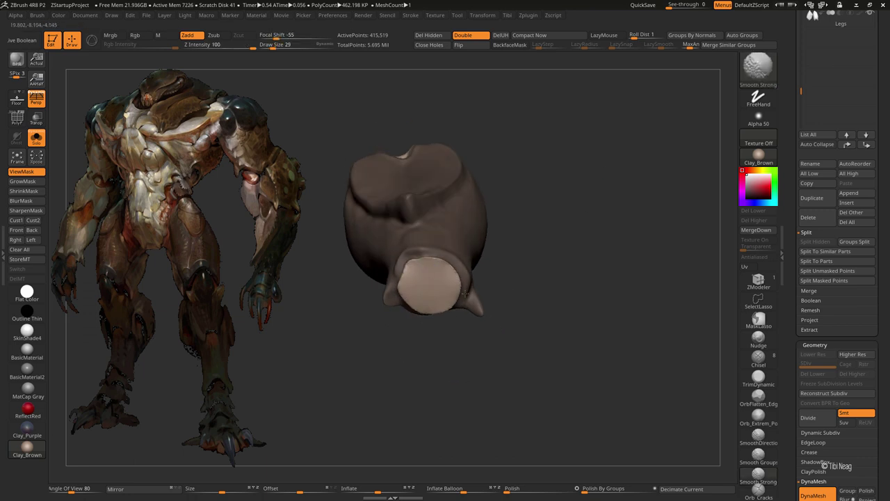
pyautogui.moveTo(465, 293); pyautogui.dragTo(446, 307)
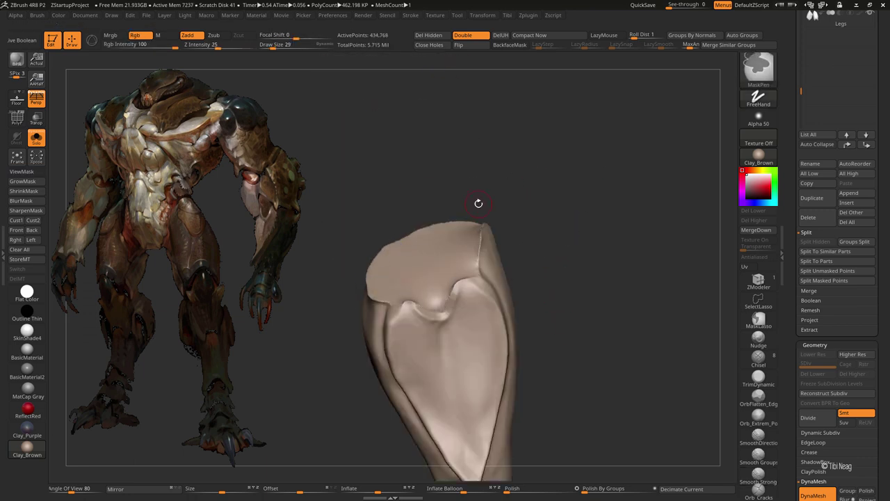
pyautogui.moveTo(477, 201); pyautogui.dragTo(562, 132)
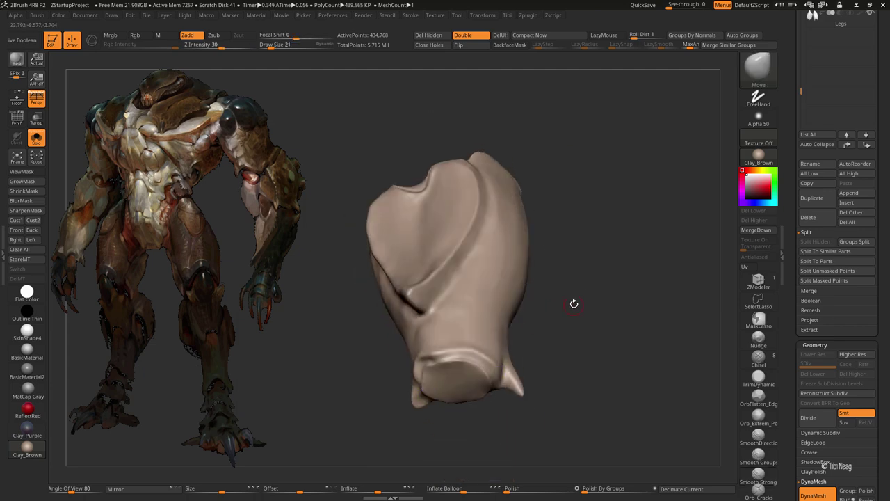
# Step: Solo the lower armour piece and smooth its surface, comparing against the full body
pyautogui.hotkey('ctrl', 'shift', 's')
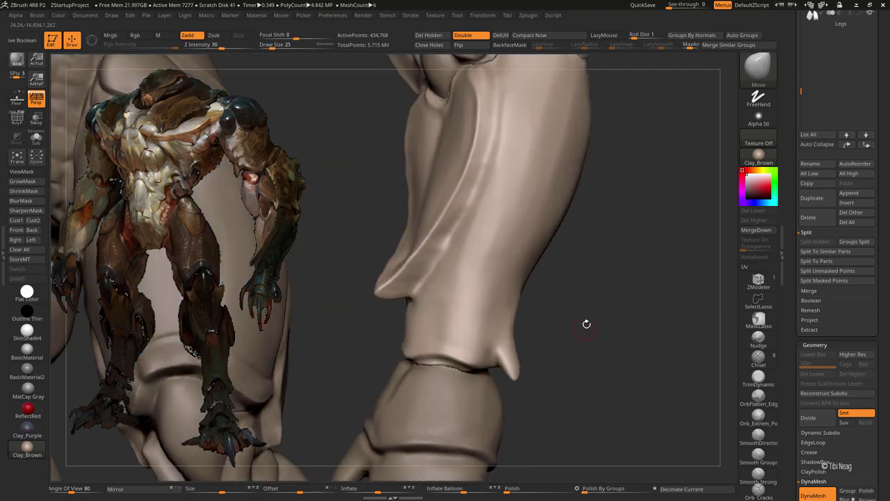
pyautogui.moveTo(586, 324)
pyautogui.mouseDown()
pyautogui.moveTo(527, 322)
pyautogui.moveTo(514, 347)
pyautogui.mouseUp()
pyautogui.hotkey('ctrl', 'shift', 's')
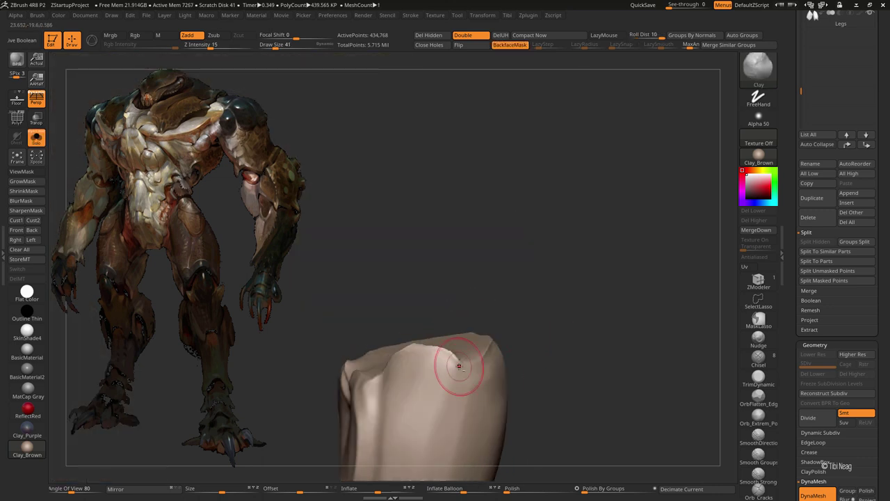
pyautogui.keyDown('shift'); pyautogui.moveTo(450, 359); pyautogui.dragTo(457, 364); pyautogui.keyUp('shift')
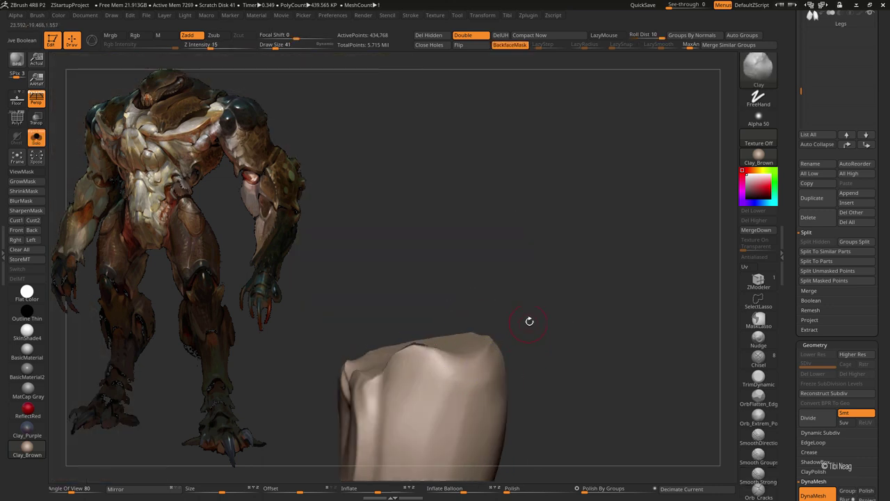
pyautogui.hotkey('ctrl', 'shift', 's')
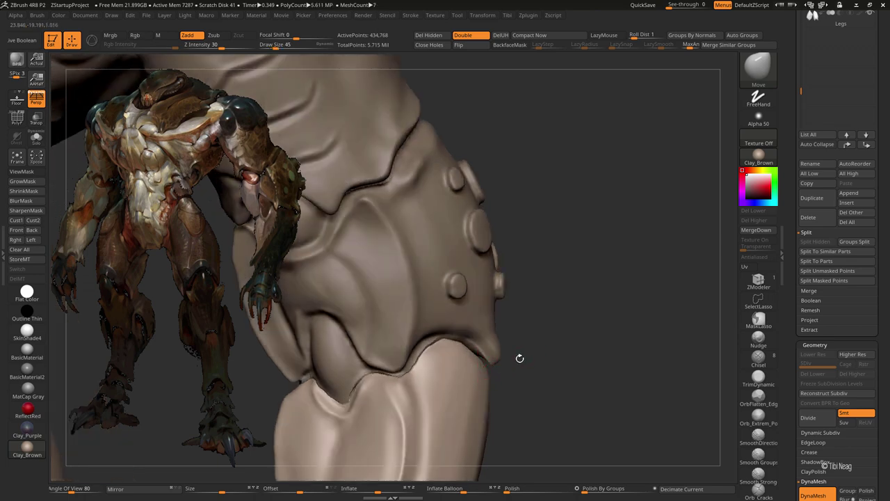
pyautogui.hotkey('ctrl', 'shift', 's')
# Step: Review the isolated lower armour piece, then select Arms1 and show it alone with Solo
pyautogui.moveTo(511, 338); pyautogui.dragTo(493, 344)
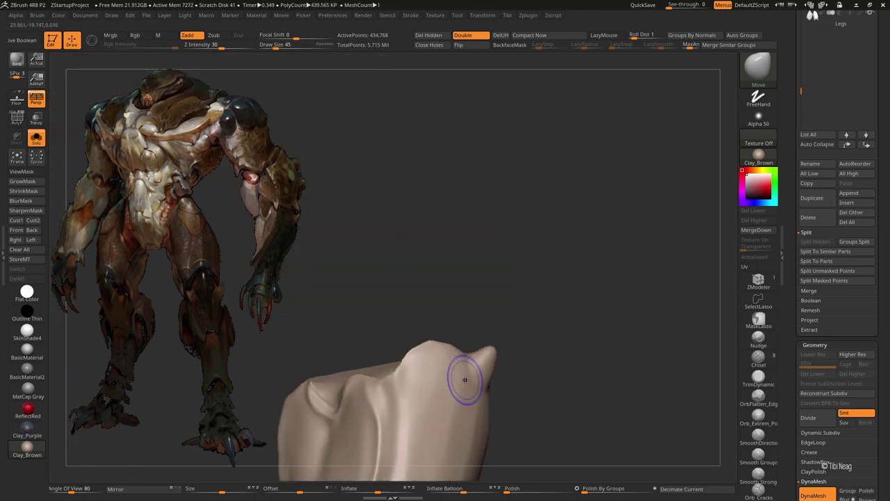
pyautogui.hotkey('ctrl', 'shift', 's')
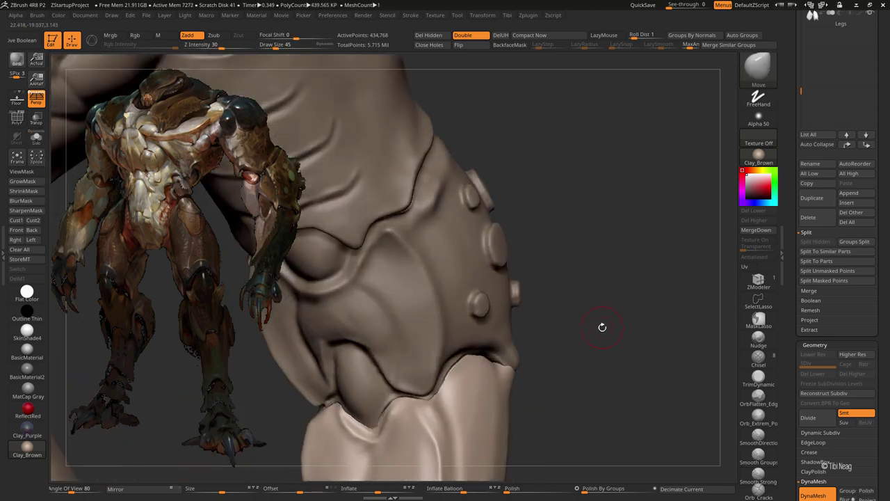
pyautogui.hotkey('ctrl', 'shift', 's')
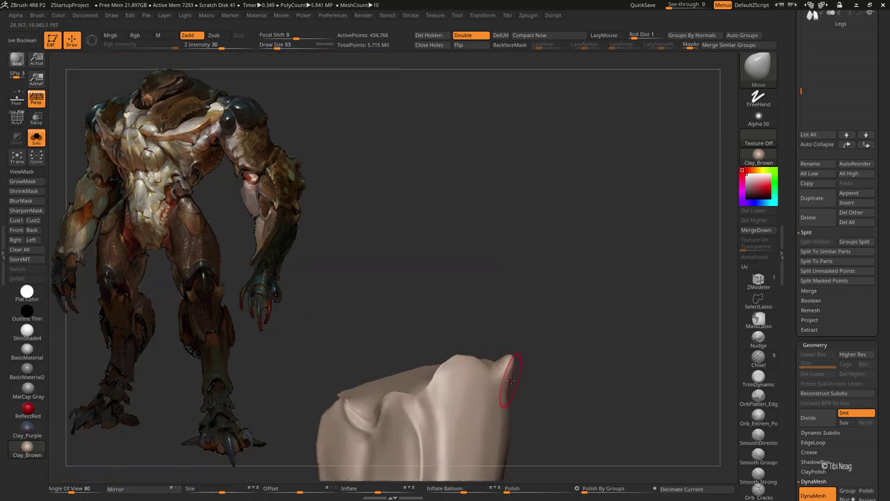
pyautogui.moveTo(578, 344); pyautogui.dragTo(507, 388)
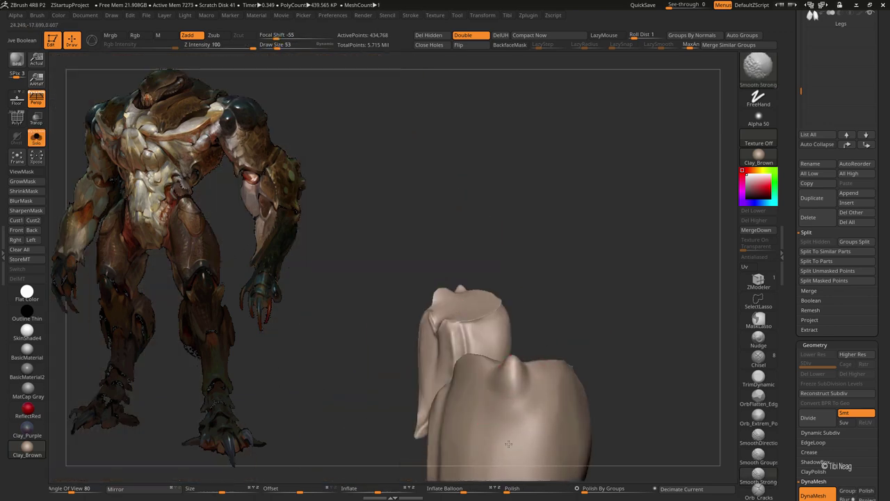
pyautogui.moveTo(585, 348)
pyautogui.mouseDown()
pyautogui.moveTo(611, 335)
pyautogui.moveTo(586, 313)
pyautogui.mouseUp()
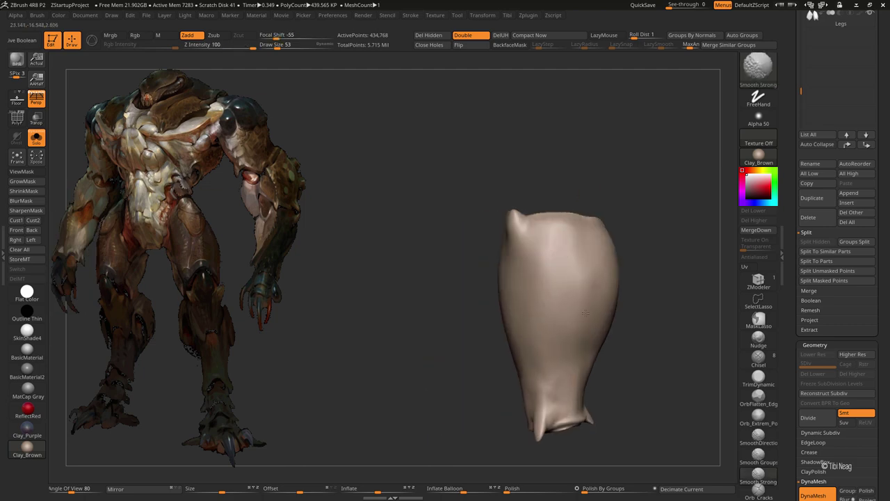
pyautogui.moveTo(602, 189)
pyautogui.keyDown('shift'); pyautogui.mouseDown()
pyautogui.moveTo(626, 191)
pyautogui.moveTo(630, 155)
pyautogui.moveTo(697, 155)
pyautogui.moveTo(608, 192)
pyautogui.moveTo(556, 164)
pyautogui.moveTo(477, 184)
pyautogui.mouseUp(); pyautogui.keyUp('shift')
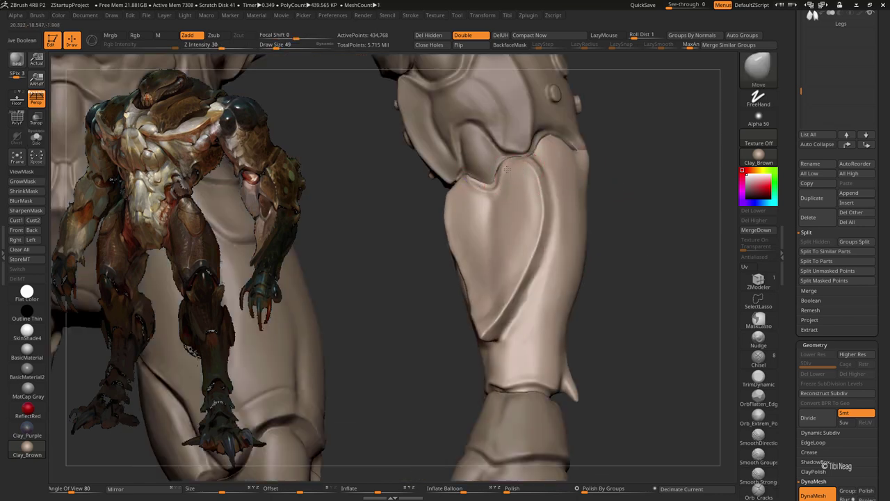
pyautogui.moveTo(612, 174); pyautogui.dragTo(467, 257)
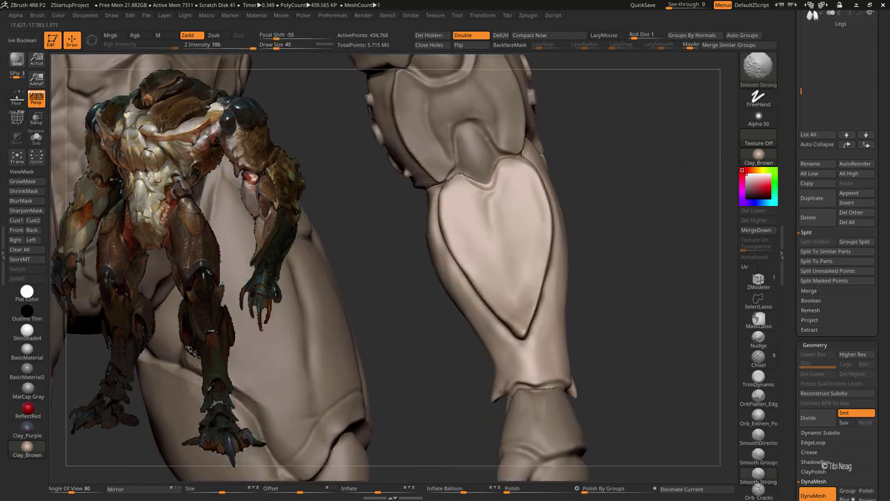
pyautogui.keyDown('alt'); pyautogui.click(487, 166); pyautogui.keyUp('alt')
pyautogui.hotkey('shift', 'ctrl', 's')
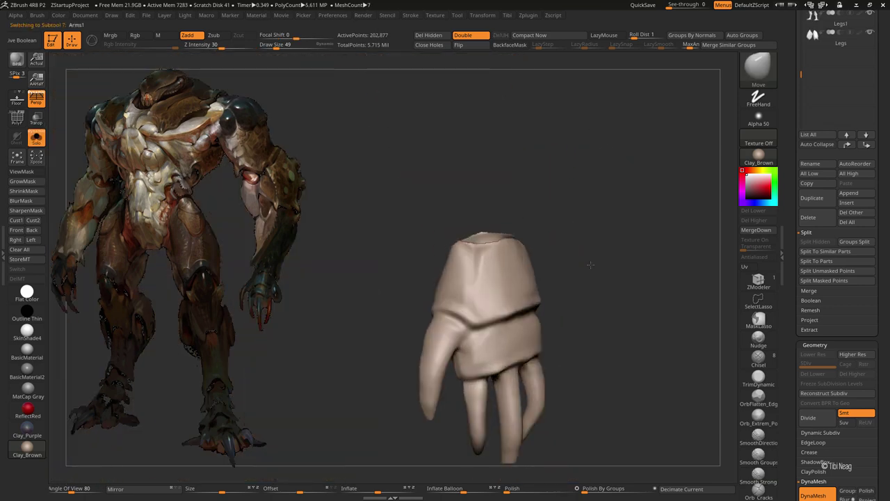
# Step: Close the Arms1 hand's open wrist end, then turn Solo off to frame the whole creature
pyautogui.click(431, 46)
pyautogui.moveTo(540, 149); pyautogui.dragTo(488, 207)
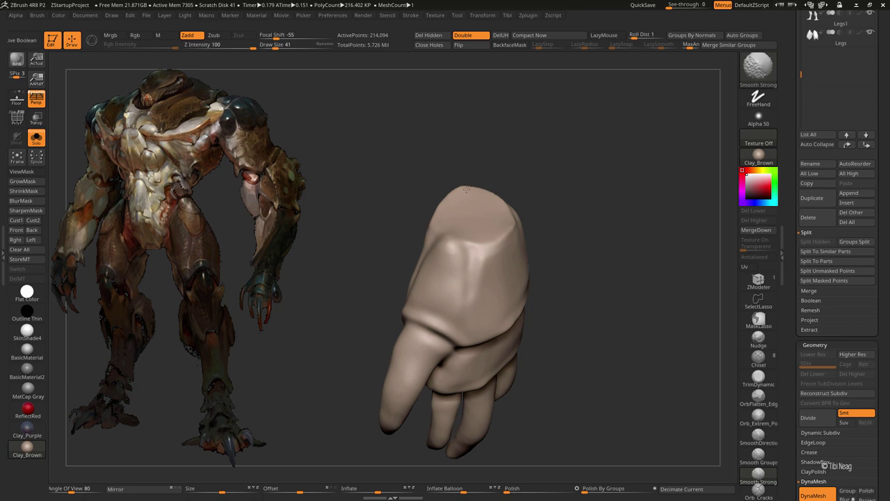
pyautogui.moveTo(466, 188)
pyautogui.mouseDown()
pyautogui.moveTo(485, 221)
pyautogui.moveTo(624, 141)
pyautogui.moveTo(524, 238)
pyautogui.moveTo(578, 147)
pyautogui.moveTo(602, 221)
pyautogui.moveTo(572, 201)
pyautogui.mouseUp()
pyautogui.hotkey('ctrl', 'shift', 's')
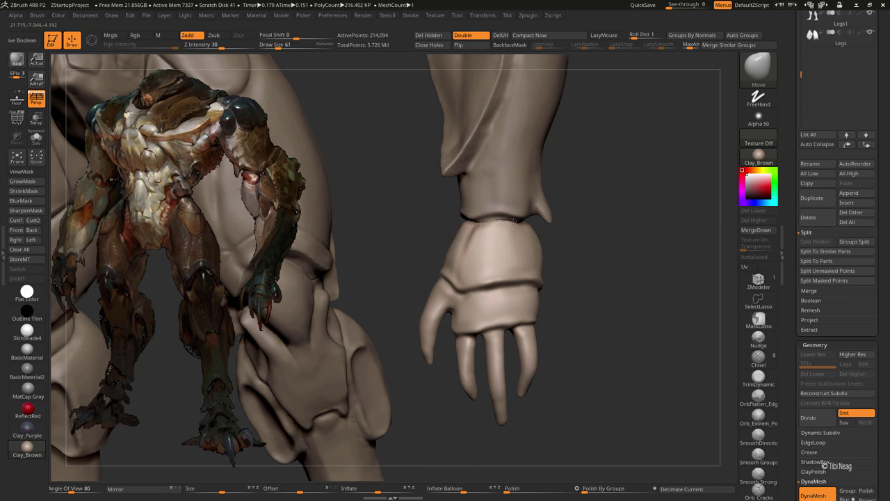
pyautogui.press('f')
pyautogui.moveTo(577, 167); pyautogui.dragTo(583, 178)
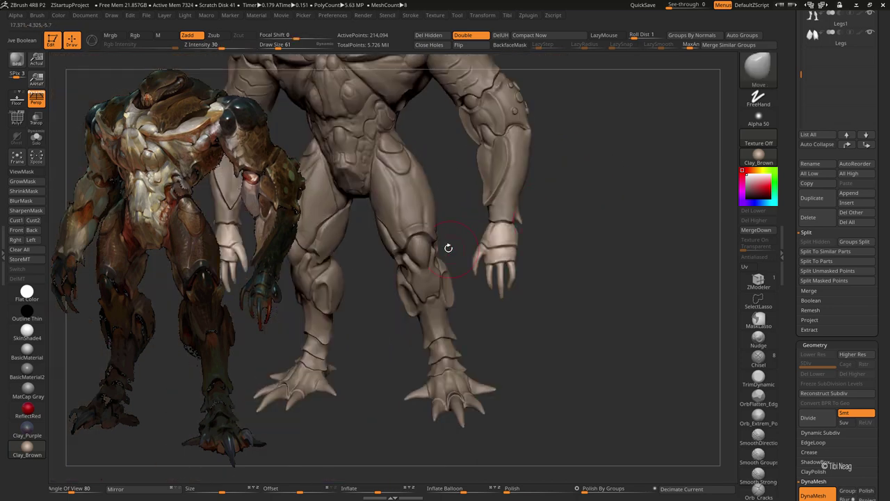
# Step: Isolate the leg part with Solo and pick the Clay build-up brush (BCL)
pyautogui.hotkey('ctrl', 'shift', 's')
pyautogui.moveTo(481, 264); pyautogui.dragTo(626, 278)
pyautogui.press('w')
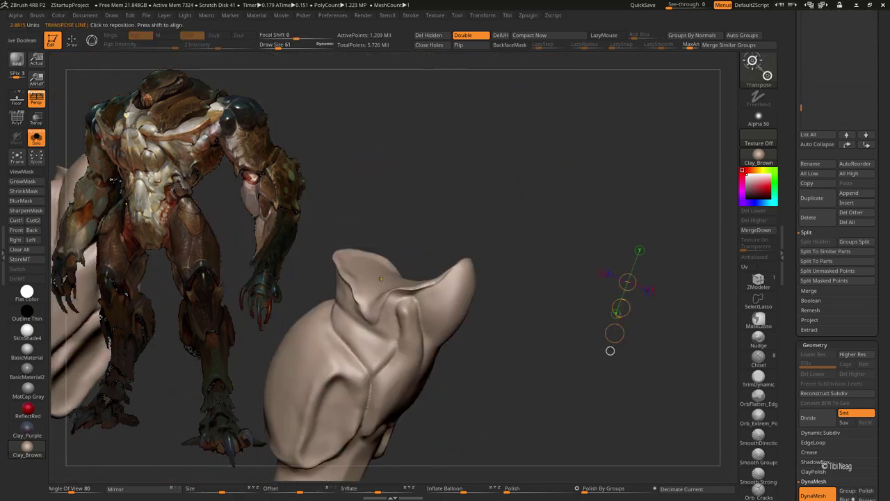
pyautogui.hotkey('ctrl', 'shift', 's')
pyautogui.press('q')
pyautogui.press('b')
pyautogui.press('c')
pyautogui.press('l')
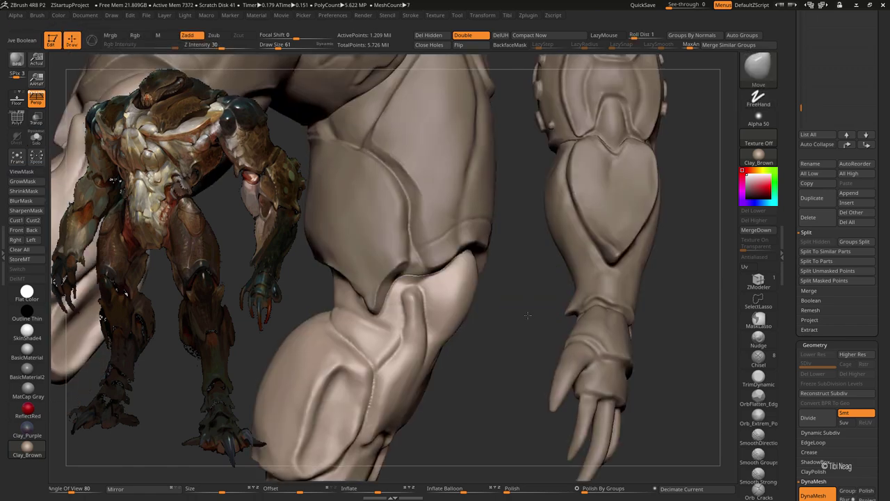
pyautogui.hotkey('ctrl', 'shift', 's')
pyautogui.moveTo(536, 298)
pyautogui.mouseDown()
pyautogui.moveTo(356, 299)
pyautogui.moveTo(400, 300)
pyautogui.mouseUp()
pyautogui.moveTo(372, 294); pyautogui.dragTo(371, 288, button='right')
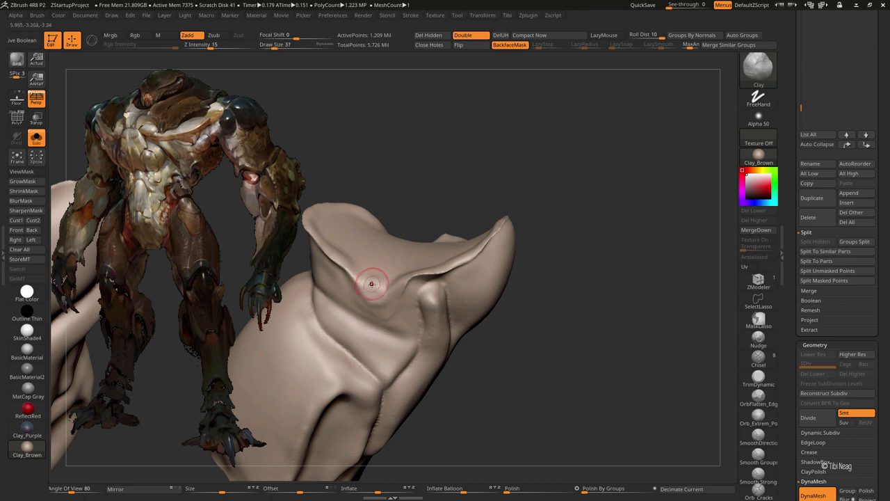
# Step: Soften the flared raised tip with Shift Smooth Strong
pyautogui.press('shift')
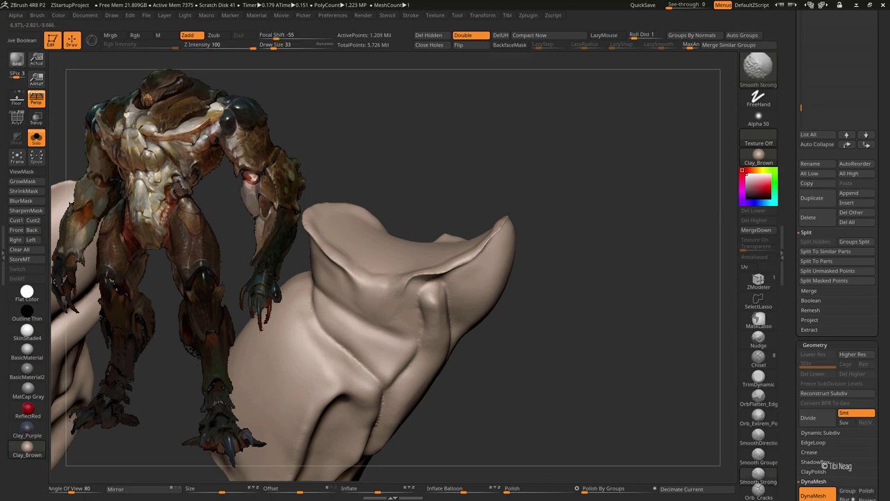
pyautogui.press('shift')
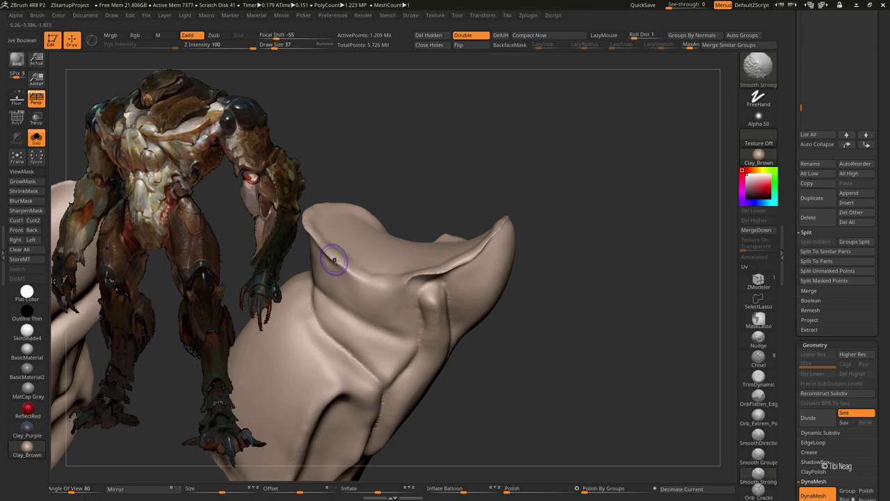
pyautogui.moveTo(412, 260); pyautogui.dragTo(498, 149)
pyautogui.moveTo(521, 228)
pyautogui.mouseDown()
pyautogui.moveTo(499, 197)
pyautogui.moveTo(460, 223)
pyautogui.moveTo(463, 199)
pyautogui.moveTo(515, 243)
pyautogui.moveTo(475, 251)
pyautogui.moveTo(549, 205)
pyautogui.mouseUp()
pyautogui.press('shift')
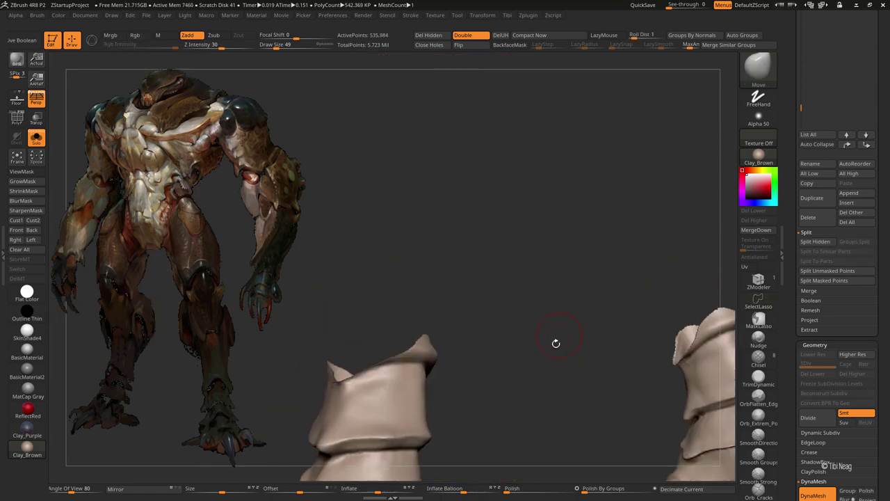
# Step: Lasso-hide several mesh regions around the plates, then unhide all leg parts
pyautogui.moveTo(556, 343)
pyautogui.mouseDown()
pyautogui.moveTo(427, 308)
pyautogui.moveTo(357, 254)
pyautogui.mouseUp()
pyautogui.keyDown('ctrl'); pyautogui.keyDown('alt'); pyautogui.keyDown('shift'); pyautogui.moveTo(395, 203); pyautogui.dragTo(333, 282); pyautogui.keyUp('shift'); pyautogui.keyUp('alt'); pyautogui.keyUp('ctrl')
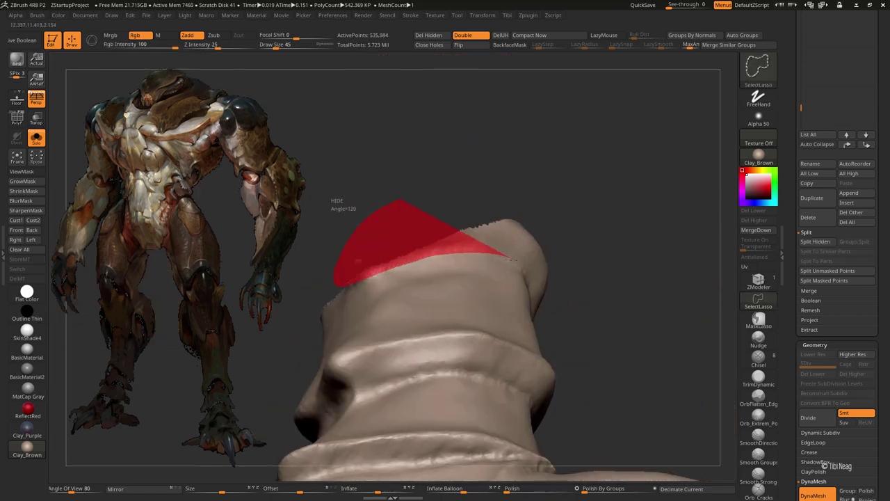
pyautogui.moveTo(513, 259)
pyautogui.keyDown('ctrl'); pyautogui.keyDown('alt'); pyautogui.keyDown('shift'); pyautogui.mouseDown()
pyautogui.moveTo(557, 188)
pyautogui.moveTo(477, 220)
pyautogui.moveTo(546, 230)
pyautogui.moveTo(502, 206)
pyautogui.moveTo(459, 150)
pyautogui.mouseUp(); pyautogui.keyUp('shift'); pyautogui.keyUp('alt'); pyautogui.keyUp('ctrl')
pyautogui.keyDown('ctrl'); pyautogui.keyDown('alt'); pyautogui.keyDown('shift'); pyautogui.moveTo(459, 150); pyautogui.dragTo(570, 180); pyautogui.keyUp('shift'); pyautogui.keyUp('alt'); pyautogui.keyUp('ctrl')
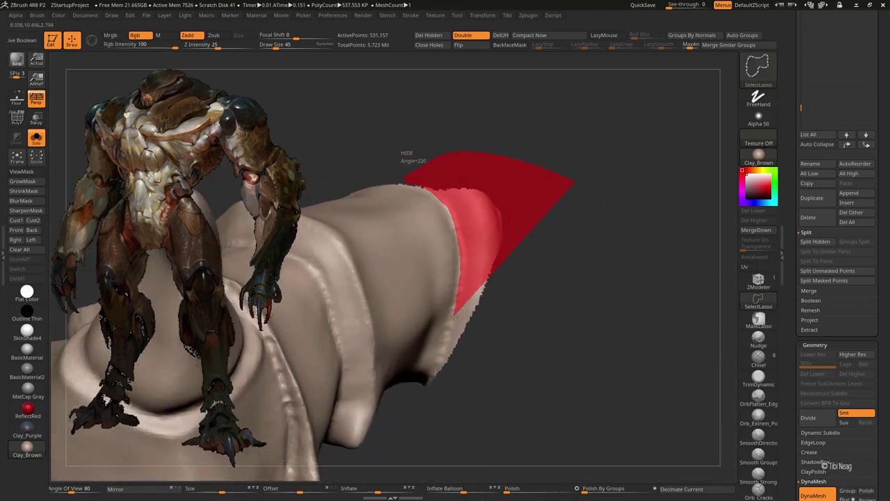
pyautogui.moveTo(502, 390)
pyautogui.keyDown('ctrl'); pyautogui.keyDown('alt'); pyautogui.keyDown('shift'); pyautogui.mouseDown()
pyautogui.moveTo(480, 417)
pyautogui.moveTo(540, 221)
pyautogui.moveTo(555, 262)
pyautogui.mouseUp(); pyautogui.keyUp('shift'); pyautogui.keyUp('alt'); pyautogui.keyUp('ctrl')
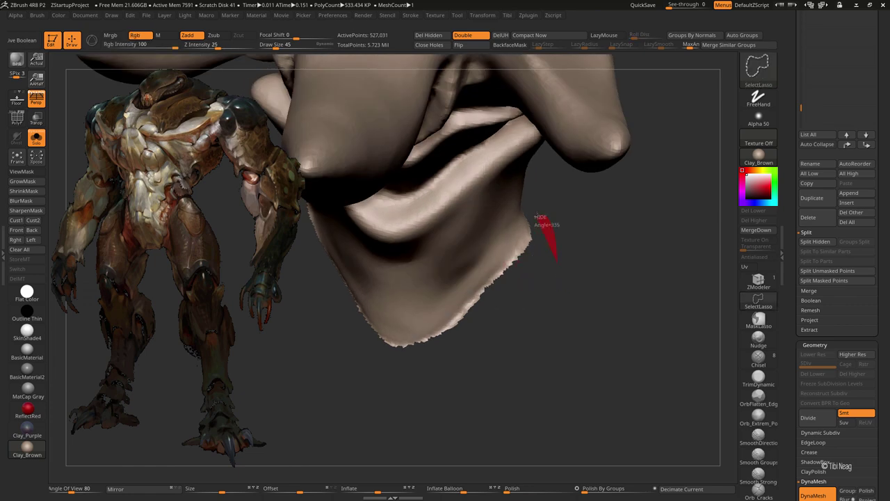
pyautogui.moveTo(391, 405)
pyautogui.mouseDown()
pyautogui.moveTo(408, 197)
pyautogui.moveTo(510, 222)
pyautogui.mouseUp()
pyautogui.moveTo(396, 417)
pyautogui.keyDown('ctrl'); pyautogui.keyDown('shift'); pyautogui.mouseDown()
pyautogui.moveTo(396, 404)
pyautogui.moveTo(583, 225)
pyautogui.moveTo(521, 342)
pyautogui.moveTo(616, 224)
pyautogui.moveTo(614, 206)
pyautogui.moveTo(584, 174)
pyautogui.mouseUp(); pyautogui.keyUp('shift'); pyautogui.keyUp('ctrl')
pyautogui.keyDown('ctrl'); pyautogui.keyDown('shift'); pyautogui.click(397, 404); pyautogui.keyUp('shift'); pyautogui.keyUp('ctrl')
# Step: With polygroup colours off, lasso-hide the remaining mesh until only the two curved plates show
pyautogui.hotkey('shift', 'f')
pyautogui.moveTo(557, 128)
pyautogui.keyDown('ctrl'); pyautogui.keyDown('shift'); pyautogui.mouseDown()
pyautogui.moveTo(379, 242)
pyautogui.moveTo(461, 387)
pyautogui.moveTo(527, 398)
pyautogui.moveTo(558, 276)
pyautogui.moveTo(399, 337)
pyautogui.moveTo(435, 356)
pyautogui.mouseUp(); pyautogui.keyUp('shift'); pyautogui.keyUp('ctrl')
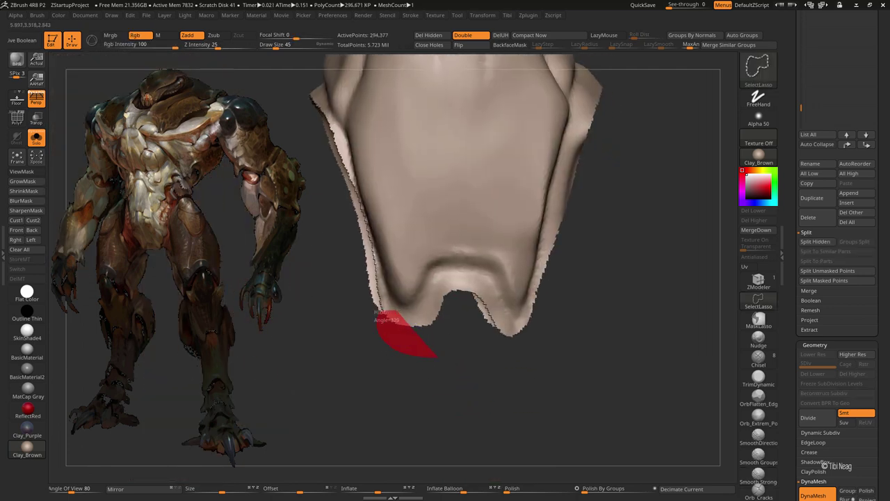
pyautogui.keyDown('ctrl'); pyautogui.keyDown('alt'); pyautogui.keyDown('shift'); pyautogui.moveTo(497, 295); pyautogui.dragTo(500, 300); pyautogui.keyUp('shift'); pyautogui.keyUp('alt'); pyautogui.keyUp('ctrl')
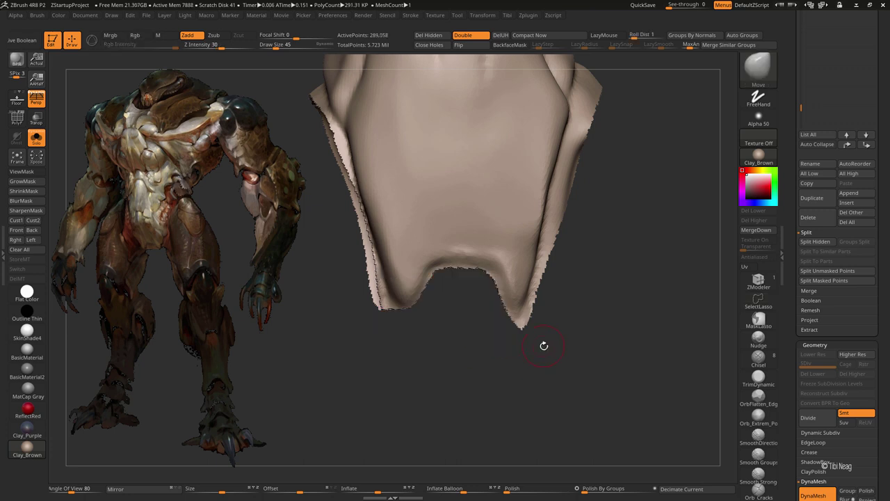
pyautogui.moveTo(542, 344); pyautogui.dragTo(493, 363)
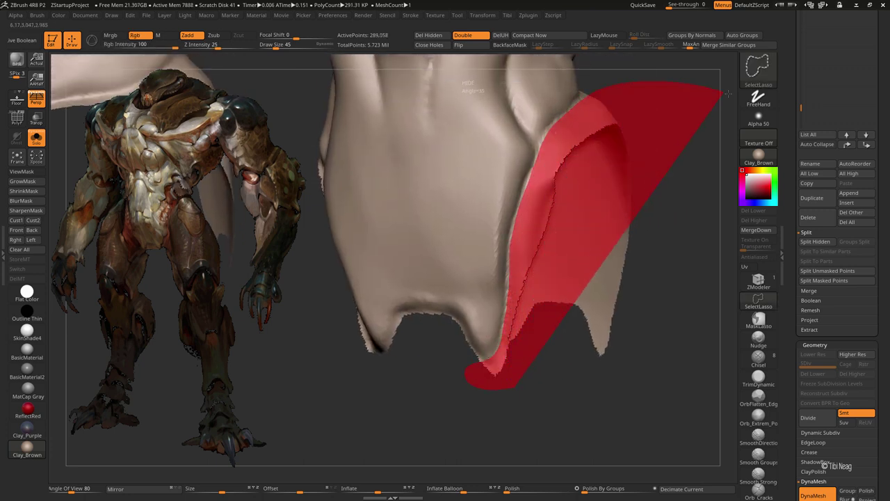
pyautogui.keyDown('ctrl'); pyautogui.keyDown('alt'); pyautogui.keyDown('shift'); pyautogui.moveTo(534, 165); pyautogui.dragTo(533, 271); pyautogui.keyUp('shift'); pyautogui.keyUp('alt'); pyautogui.keyUp('ctrl')
pyautogui.moveTo(417, 276); pyautogui.dragTo(332, 362)
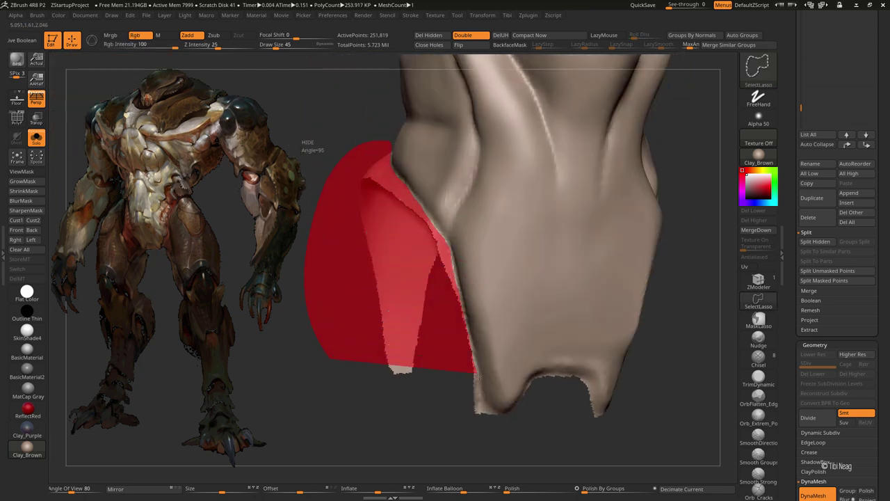
pyautogui.keyDown('ctrl'); pyautogui.keyDown('alt'); pyautogui.keyDown('shift'); pyautogui.moveTo(493, 410); pyautogui.dragTo(487, 411); pyautogui.keyUp('shift'); pyautogui.keyUp('alt'); pyautogui.keyUp('ctrl')
pyautogui.moveTo(368, 391); pyautogui.dragTo(339, 284)
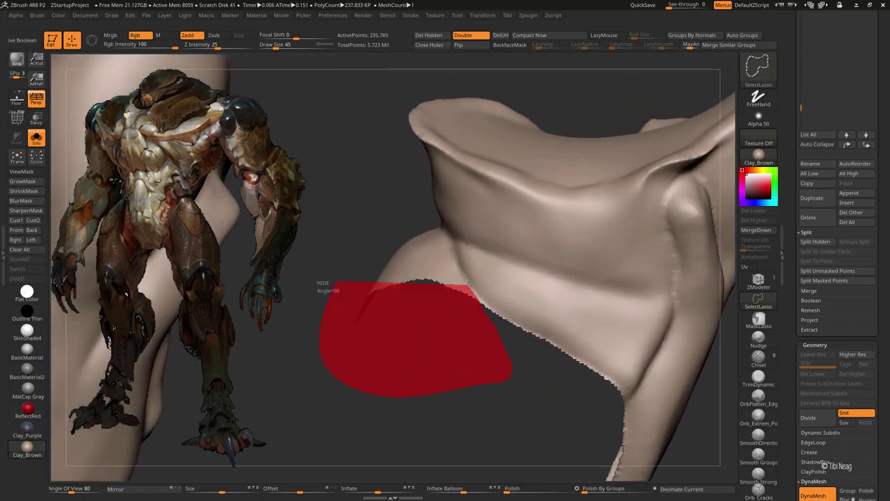
pyautogui.keyDown('ctrl'); pyautogui.keyDown('alt'); pyautogui.keyDown('shift'); pyautogui.moveTo(441, 227); pyautogui.dragTo(441, 228); pyautogui.keyUp('shift'); pyautogui.keyUp('alt'); pyautogui.keyUp('ctrl')
pyautogui.moveTo(379, 223)
pyautogui.mouseDown()
pyautogui.moveTo(393, 228)
pyautogui.moveTo(348, 335)
pyautogui.mouseUp()
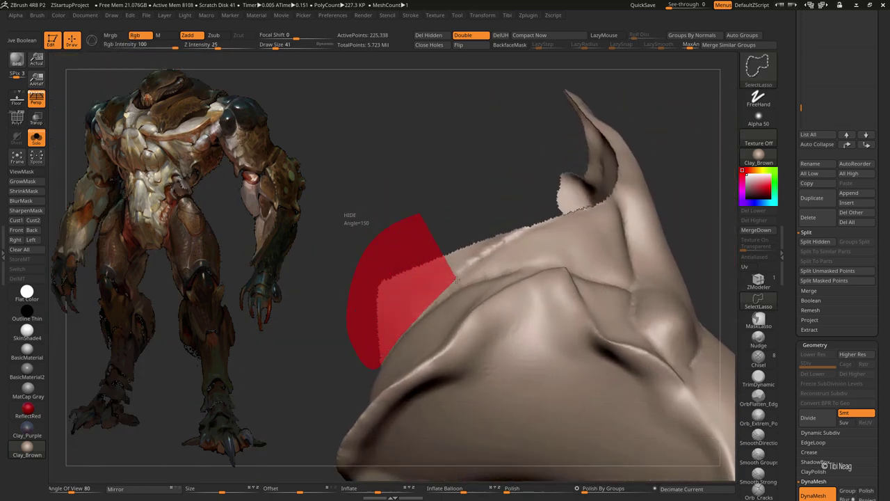
pyautogui.keyDown('ctrl'); pyautogui.keyDown('alt'); pyautogui.keyDown('shift'); pyautogui.moveTo(525, 226); pyautogui.dragTo(646, 105); pyautogui.keyUp('shift'); pyautogui.keyUp('alt'); pyautogui.keyUp('ctrl')
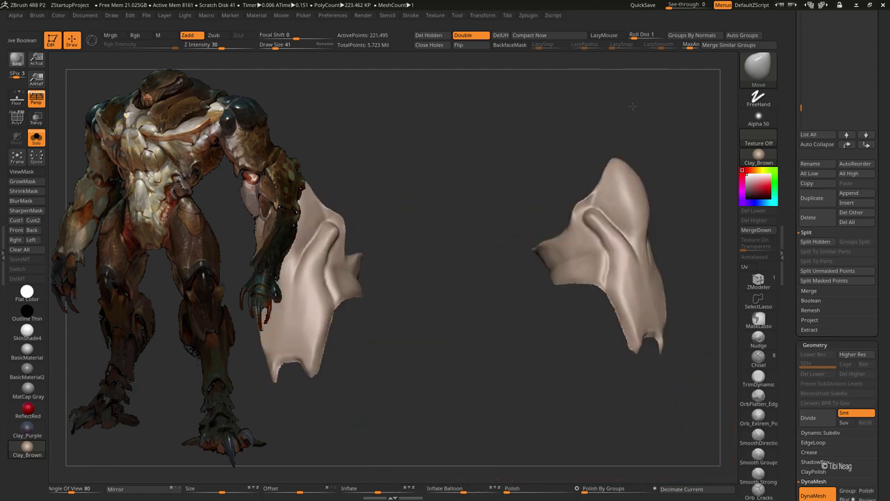
# Step: Show polygroup colours, isolate the red polygroup, and lasso-hide sections of it
pyautogui.hotkey('shift', 'f')
pyautogui.keyDown('ctrl'); pyautogui.keyDown('shift'); pyautogui.click(681, 160); pyautogui.keyUp('shift'); pyautogui.keyUp('ctrl')
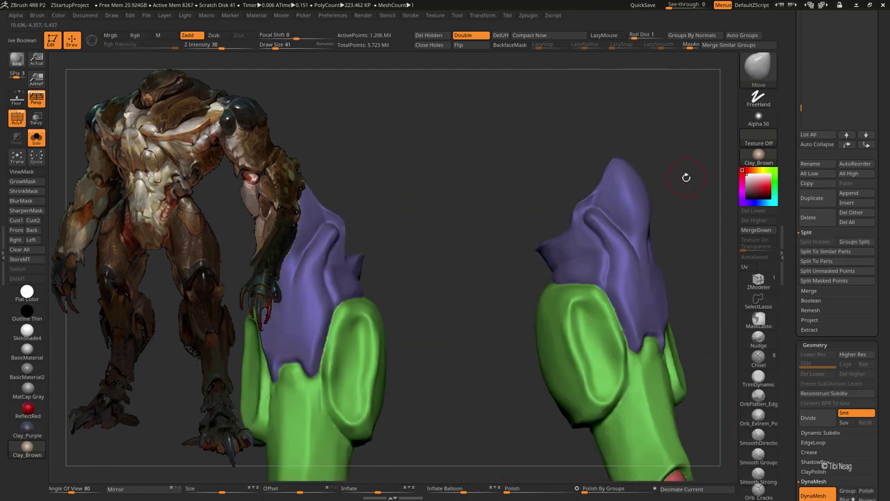
pyautogui.moveTo(588, 116)
pyautogui.mouseDown()
pyautogui.moveTo(636, 161)
pyautogui.moveTo(652, 241)
pyautogui.moveTo(562, 296)
pyautogui.mouseUp()
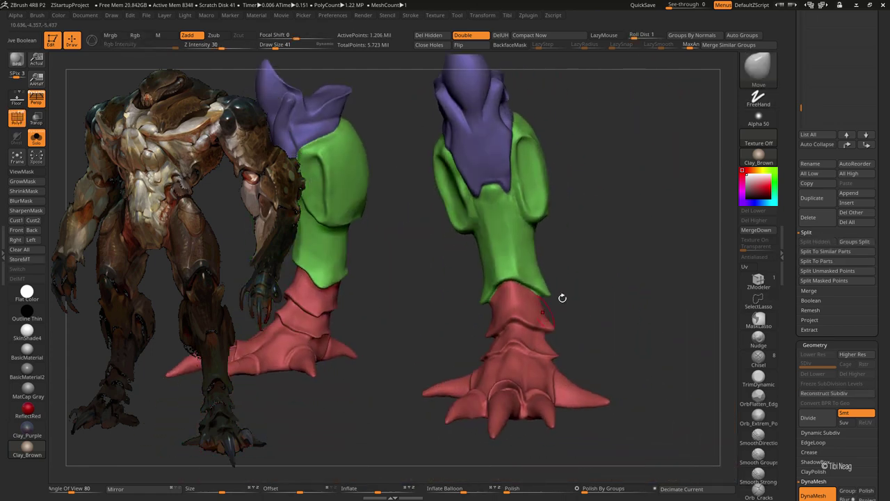
pyautogui.keyDown('ctrl'); pyautogui.keyDown('shift'); pyautogui.click(527, 326); pyautogui.keyUp('shift'); pyautogui.keyUp('ctrl')
pyautogui.moveTo(527, 325)
pyautogui.mouseDown()
pyautogui.moveTo(596, 219)
pyautogui.moveTo(383, 314)
pyautogui.moveTo(440, 307)
pyautogui.mouseUp()
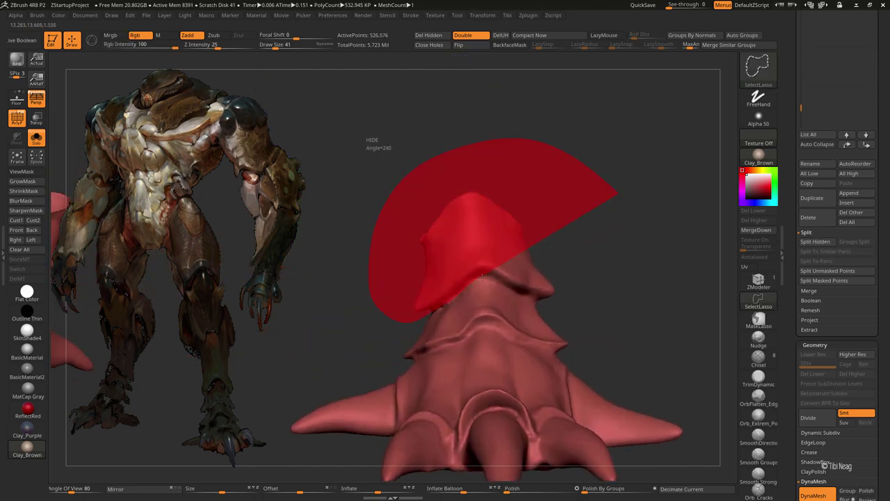
pyautogui.keyDown('ctrl'); pyautogui.keyDown('alt'); pyautogui.keyDown('shift'); pyautogui.moveTo(530, 299); pyautogui.dragTo(550, 292); pyautogui.keyUp('shift'); pyautogui.keyUp('alt'); pyautogui.keyUp('ctrl')
pyautogui.moveTo(626, 174)
pyautogui.mouseDown()
pyautogui.moveTo(541, 230)
pyautogui.moveTo(536, 144)
pyautogui.mouseUp()
pyautogui.keyDown('ctrl'); pyautogui.keyDown('alt'); pyautogui.keyDown('shift'); pyautogui.moveTo(535, 144); pyautogui.dragTo(445, 157); pyautogui.keyUp('shift'); pyautogui.keyUp('alt'); pyautogui.keyUp('ctrl')
pyautogui.moveTo(493, 235)
pyautogui.keyDown('ctrl'); pyautogui.keyDown('alt'); pyautogui.keyDown('shift'); pyautogui.mouseDown()
pyautogui.moveTo(519, 233)
pyautogui.moveTo(513, 190)
pyautogui.moveTo(530, 214)
pyautogui.mouseUp(); pyautogui.keyUp('shift'); pyautogui.keyUp('alt'); pyautogui.keyUp('ctrl')
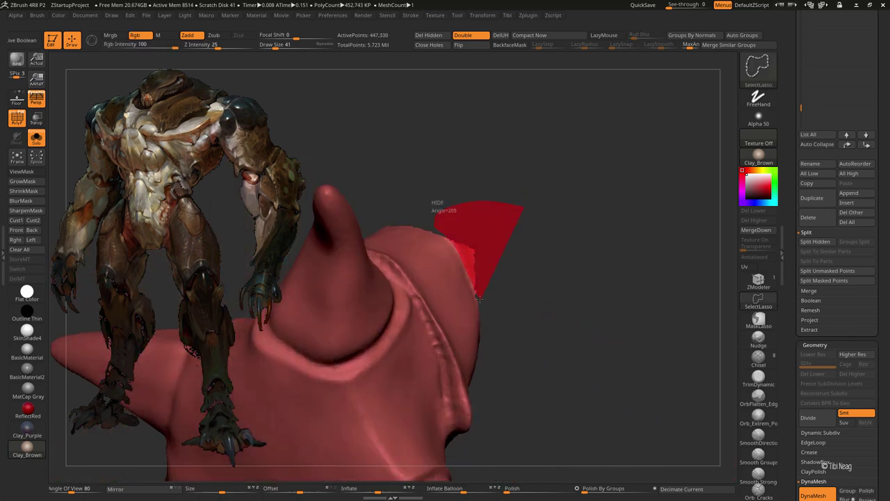
pyautogui.keyDown('ctrl'); pyautogui.keyDown('alt'); pyautogui.keyDown('shift'); pyautogui.moveTo(479, 298); pyautogui.dragTo(480, 296); pyautogui.keyUp('shift'); pyautogui.keyUp('alt'); pyautogui.keyUp('ctrl')
pyautogui.moveTo(509, 262)
pyautogui.mouseDown()
pyautogui.moveTo(496, 199)
pyautogui.moveTo(493, 271)
pyautogui.moveTo(485, 196)
pyautogui.moveTo(505, 173)
pyautogui.mouseUp()
# Step: Lasso-hide further parts of the mesh around the green section
pyautogui.keyDown('ctrl'); pyautogui.keyDown('alt'); pyautogui.keyDown('shift'); pyautogui.moveTo(539, 141); pyautogui.dragTo(415, 315); pyautogui.keyUp('shift'); pyautogui.keyUp('alt'); pyautogui.keyUp('ctrl')
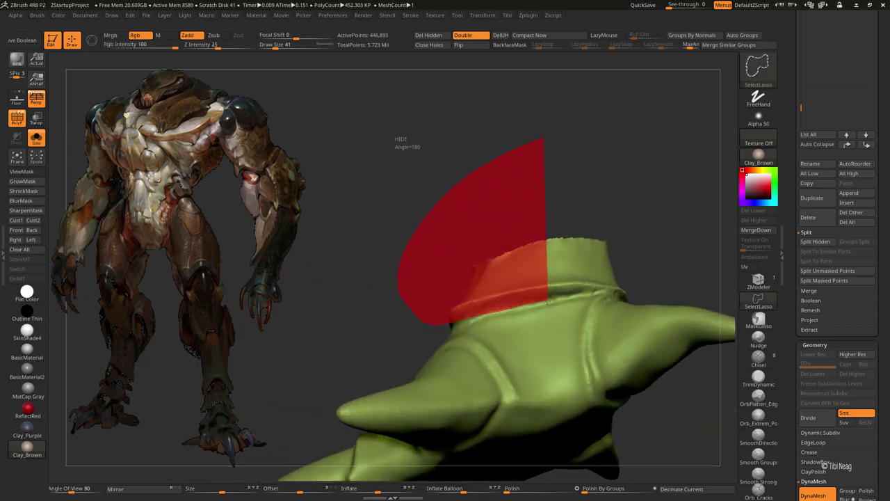
pyautogui.moveTo(477, 315)
pyautogui.keyDown('ctrl'); pyautogui.keyDown('alt'); pyautogui.keyDown('shift'); pyautogui.mouseDown()
pyautogui.moveTo(619, 292)
pyautogui.moveTo(549, 207)
pyautogui.moveTo(410, 327)
pyautogui.mouseUp(); pyautogui.keyUp('shift'); pyautogui.keyUp('alt'); pyautogui.keyUp('ctrl')
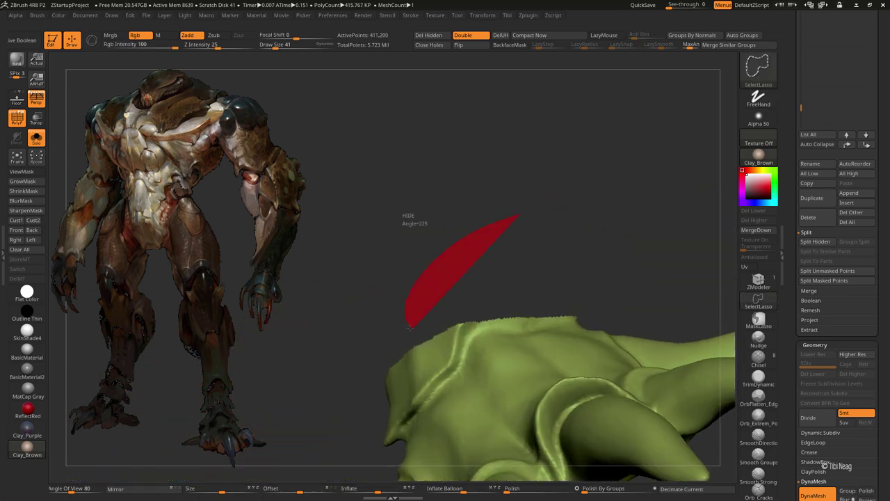
pyautogui.keyDown('ctrl'); pyautogui.keyDown('alt'); pyautogui.keyDown('shift'); pyautogui.moveTo(579, 314); pyautogui.dragTo(580, 312); pyautogui.keyUp('shift'); pyautogui.keyUp('alt'); pyautogui.keyUp('ctrl')
pyautogui.moveTo(591, 264)
pyautogui.mouseDown()
pyautogui.moveTo(431, 231)
pyautogui.moveTo(347, 362)
pyautogui.mouseUp()
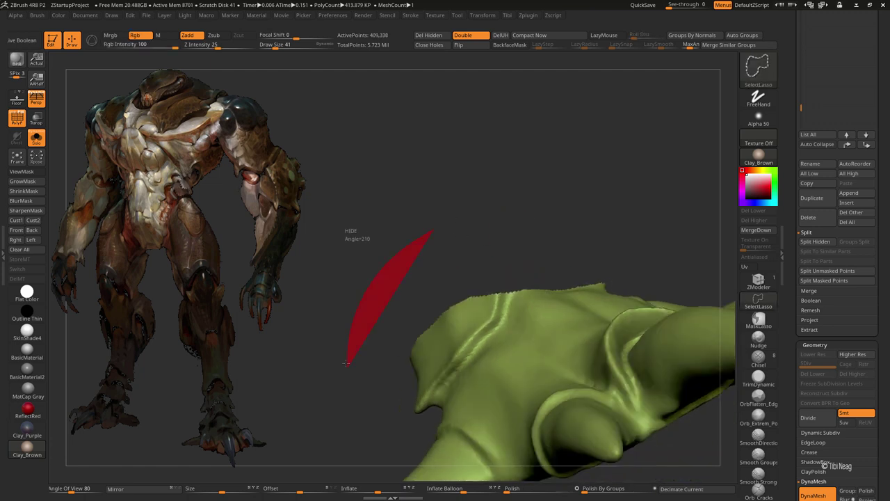
pyautogui.keyDown('ctrl'); pyautogui.keyDown('alt'); pyautogui.keyDown('shift'); pyautogui.moveTo(483, 343); pyautogui.dragTo(483, 343); pyautogui.keyUp('shift'); pyautogui.keyUp('alt'); pyautogui.keyUp('ctrl')
pyautogui.keyDown('ctrl'); pyautogui.keyDown('alt'); pyautogui.keyDown('shift'); pyautogui.moveTo(465, 235); pyautogui.dragTo(375, 411); pyautogui.keyUp('shift'); pyautogui.keyUp('alt'); pyautogui.keyUp('ctrl')
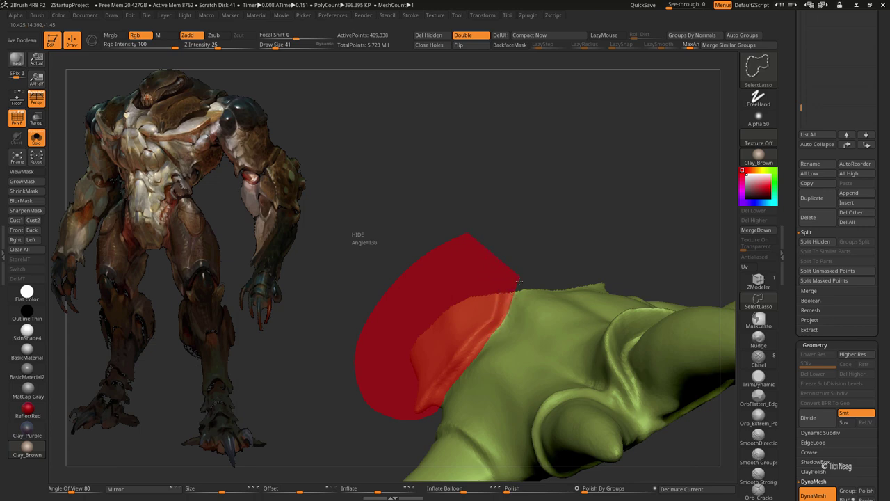
pyautogui.keyDown('ctrl'); pyautogui.keyDown('alt'); pyautogui.keyDown('shift'); pyautogui.moveTo(518, 280); pyautogui.dragTo(516, 289); pyautogui.keyUp('shift'); pyautogui.keyUp('alt'); pyautogui.keyUp('ctrl')
pyautogui.moveTo(487, 209)
pyautogui.mouseDown()
pyautogui.moveTo(457, 235)
pyautogui.moveTo(480, 291)
pyautogui.mouseUp()
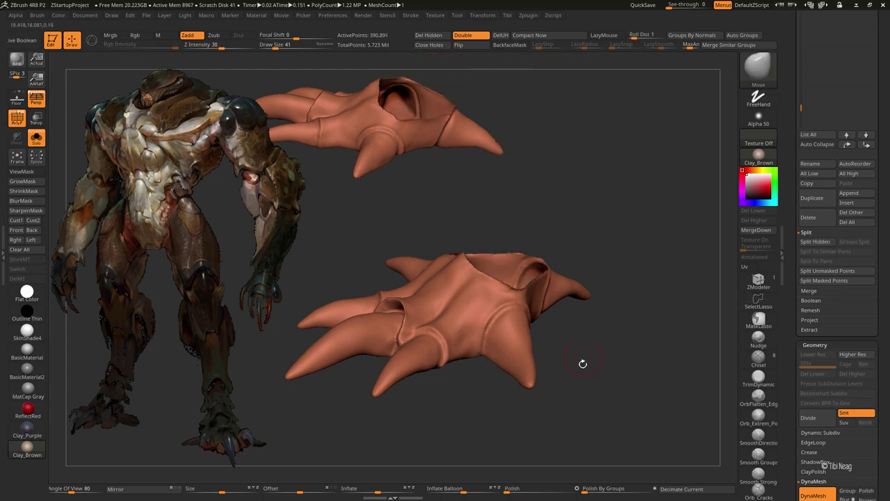
# Step: Unhide the whole leg mesh and apply Groups Split, confirming five separate subtools
pyautogui.moveTo(583, 363)
pyautogui.mouseDown()
pyautogui.moveTo(566, 408)
pyautogui.moveTo(568, 322)
pyautogui.moveTo(592, 305)
pyautogui.moveTo(566, 298)
pyautogui.moveTo(582, 234)
pyautogui.moveTo(561, 293)
pyautogui.moveTo(578, 278)
pyautogui.mouseUp()
pyautogui.keyDown('ctrl'); pyautogui.keyDown('shift'); pyautogui.click(585, 417); pyautogui.keyUp('shift'); pyautogui.keyUp('ctrl')
pyautogui.click(854, 241)
pyautogui.click(673, 260)
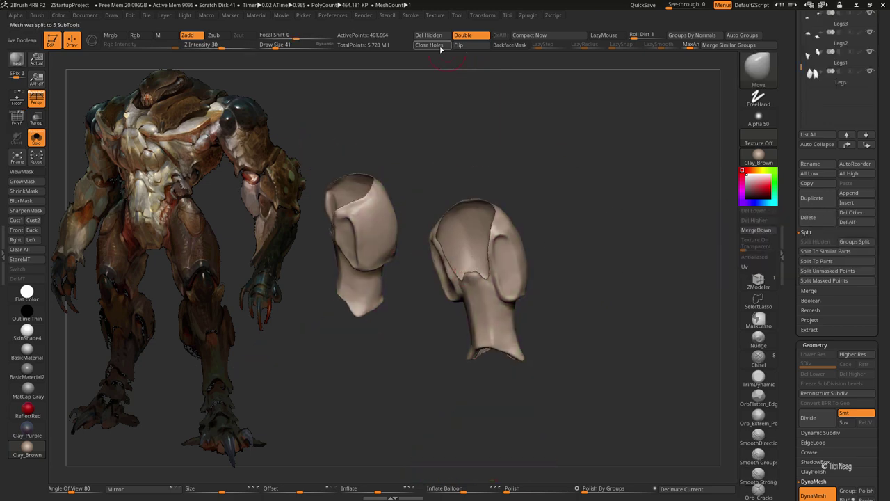
# Step: Select the Legs5 plate, toggle the mask view, and inspect it from several angles
pyautogui.moveTo(521, 146)
pyautogui.mouseDown()
pyautogui.moveTo(566, 176)
pyautogui.moveTo(552, 250)
pyautogui.mouseUp()
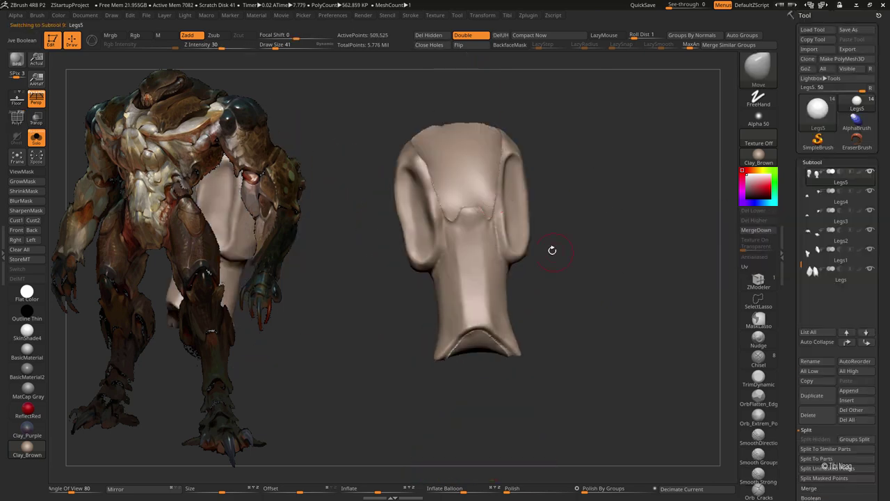
pyautogui.hotkey('ctrl', 'h')
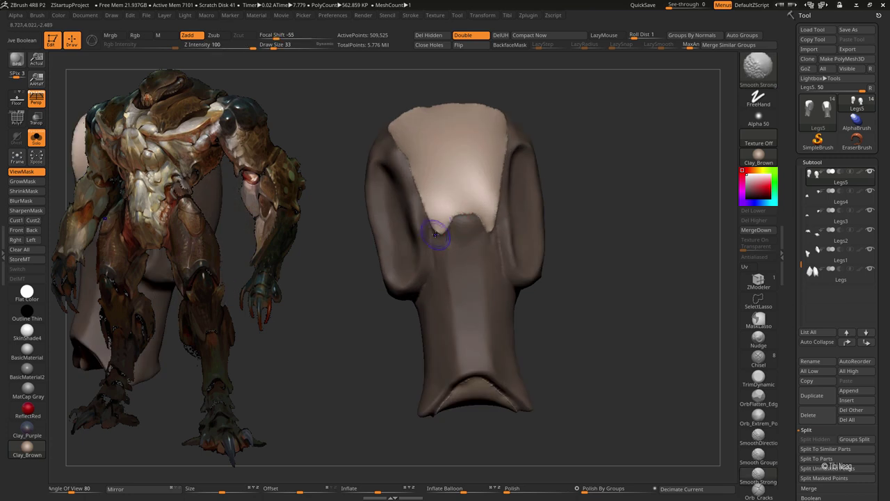
pyautogui.moveTo(409, 137); pyautogui.dragTo(415, 262)
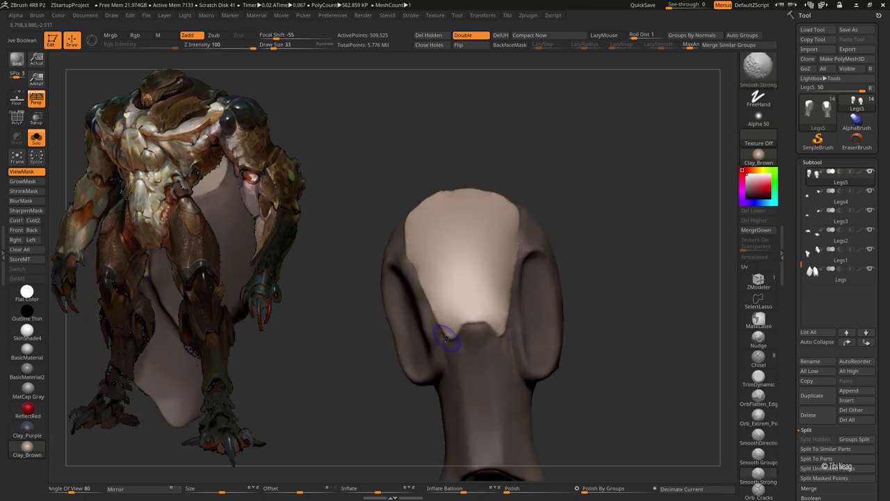
pyautogui.moveTo(446, 337); pyautogui.dragTo(442, 300)
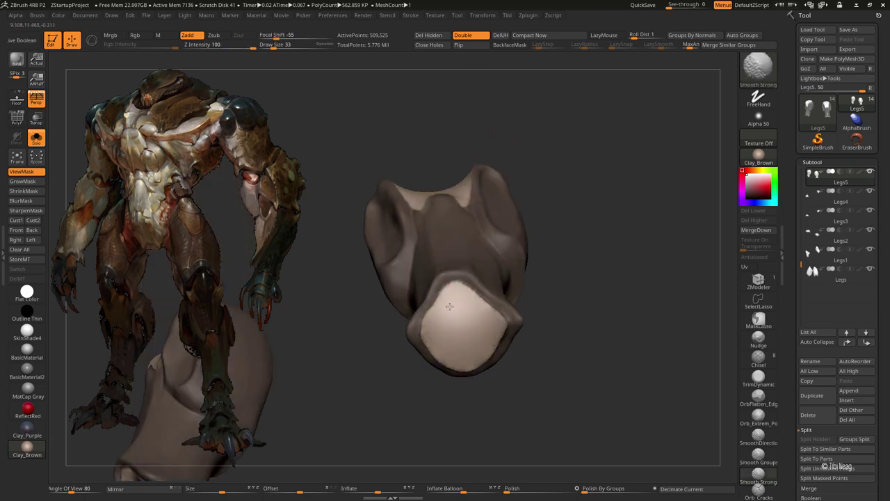
pyautogui.hotkey('ctrl', 'h')
pyautogui.moveTo(450, 306); pyautogui.dragTo(548, 276)
pyautogui.keyDown('alt'); pyautogui.moveTo(448, 318); pyautogui.dragTo(419, 338); pyautogui.keyUp('alt')
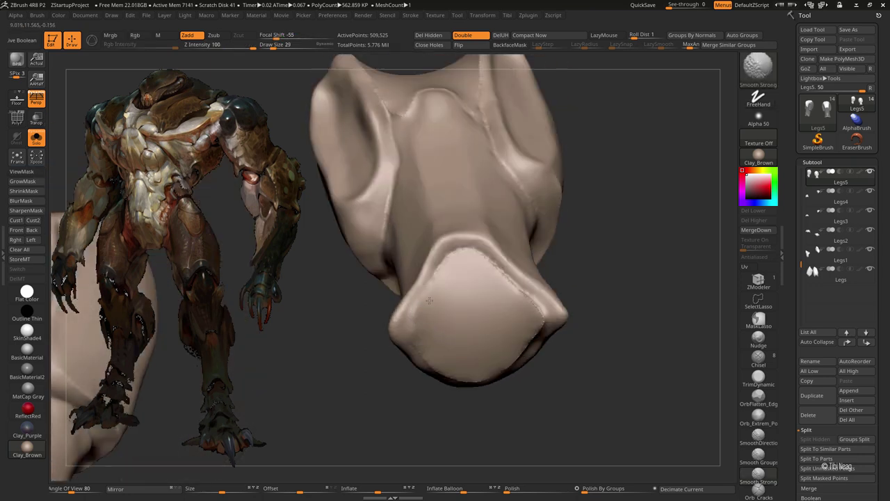
pyautogui.moveTo(615, 326); pyautogui.dragTo(533, 309)
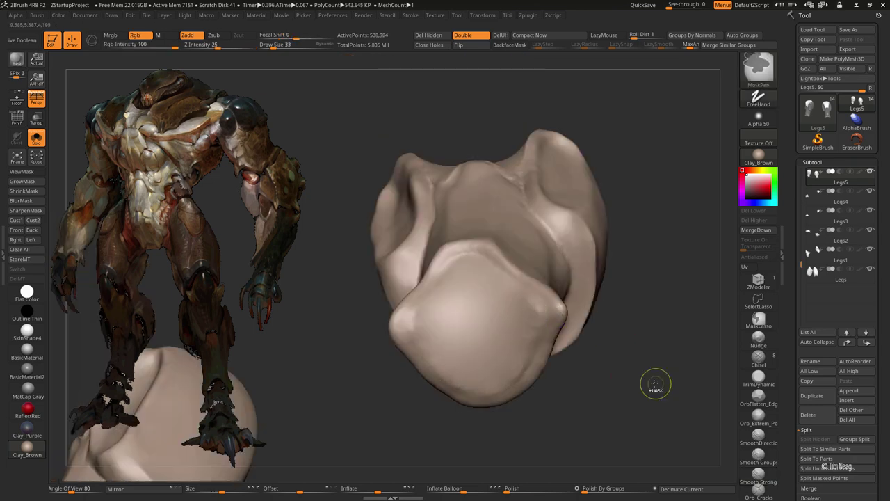
pyautogui.hotkey('shift', 'f')
pyautogui.hotkey('shift', 'f')
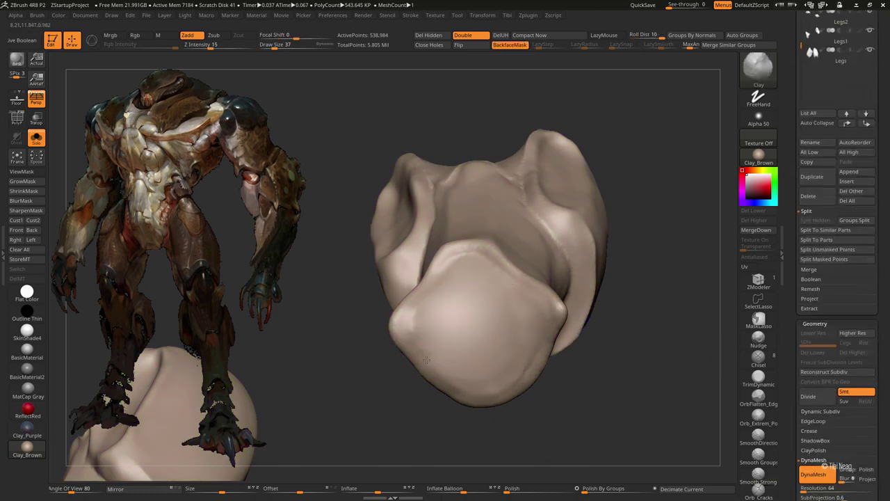
# Step: Smooth out the crease on the plate's front face with Smooth Strong
pyautogui.press('shift')
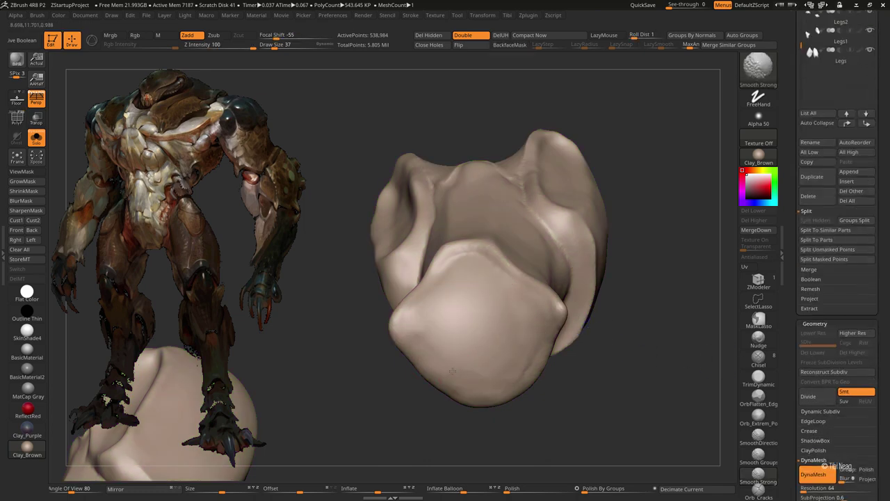
pyautogui.moveTo(507, 300)
pyautogui.keyDown('shift'); pyautogui.mouseDown(button='right')
pyautogui.moveTo(618, 175)
pyautogui.moveTo(607, 243)
pyautogui.mouseUp(button='right'); pyautogui.keyUp('shift')
pyautogui.keyDown('shift'); pyautogui.moveTo(486, 194); pyautogui.dragTo(453, 174); pyautogui.keyUp('shift')
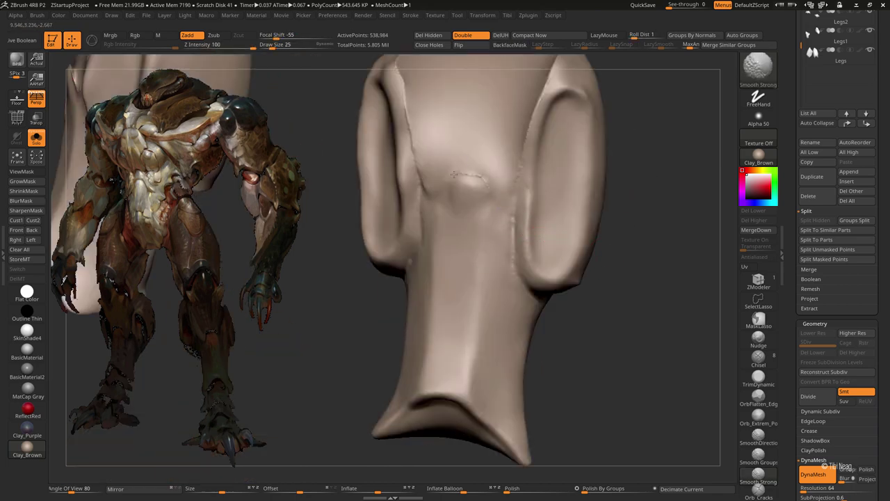
pyautogui.moveTo(444, 191); pyautogui.dragTo(630, 253, button='right')
# Step: Polish a front patch with hPolish, then smooth away the bump and the small dent
pyautogui.press('b')
pyautogui.press('h')
pyautogui.press('p')
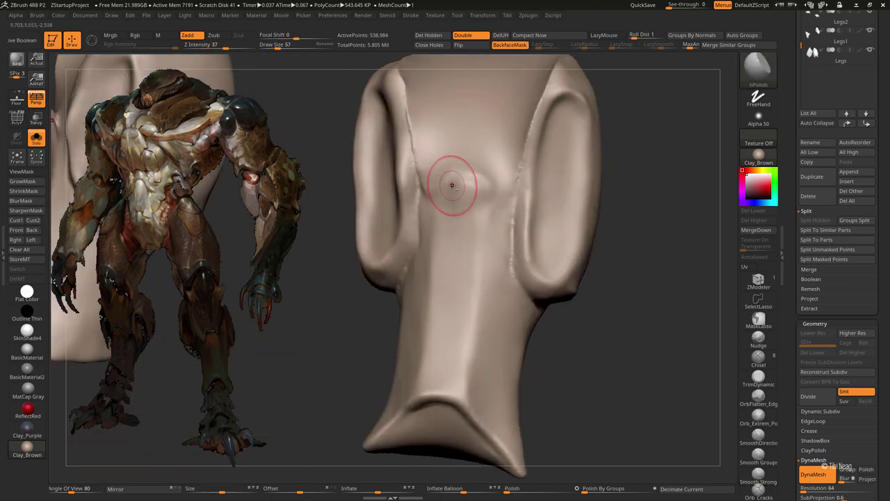
pyautogui.moveTo(464, 185); pyautogui.dragTo(458, 232)
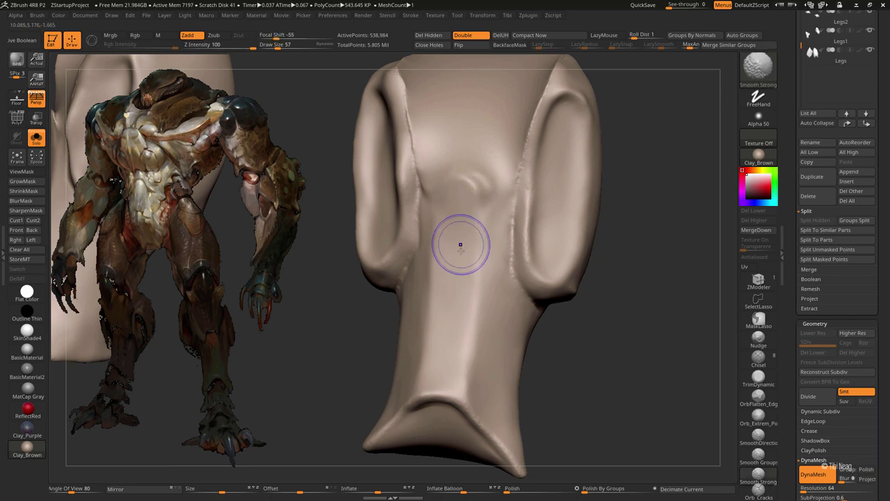
pyautogui.keyDown('shift'); pyautogui.moveTo(503, 205); pyautogui.dragTo(450, 170); pyautogui.keyUp('shift')
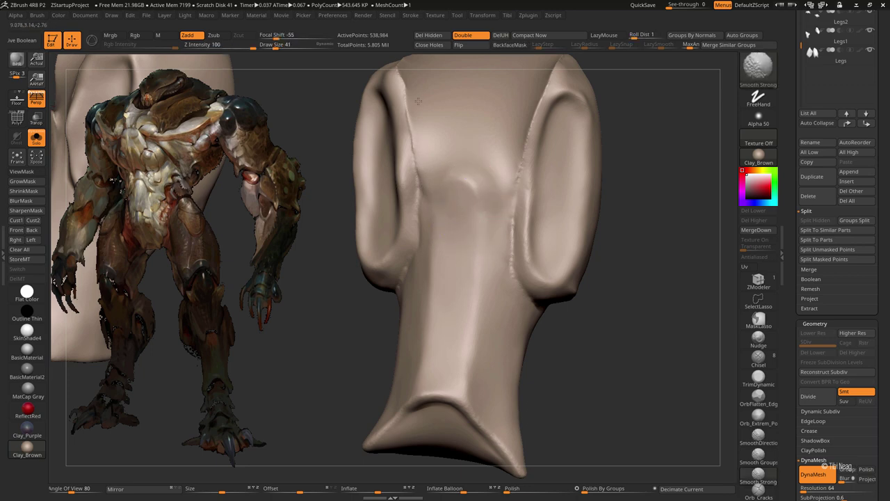
pyautogui.moveTo(450, 170); pyautogui.dragTo(397, 182, button='right')
pyautogui.keyDown('shift'); pyautogui.moveTo(416, 266); pyautogui.dragTo(414, 345); pyautogui.keyUp('shift')
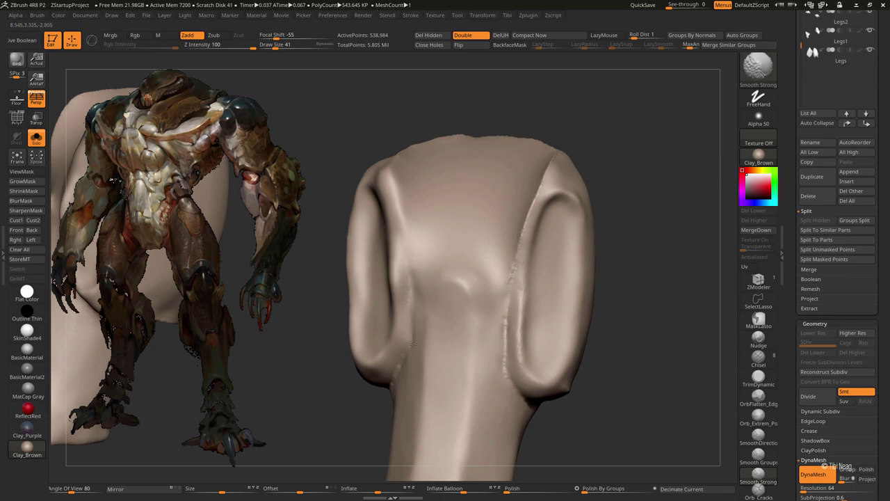
pyautogui.moveTo(512, 256); pyautogui.dragTo(569, 133, button='right')
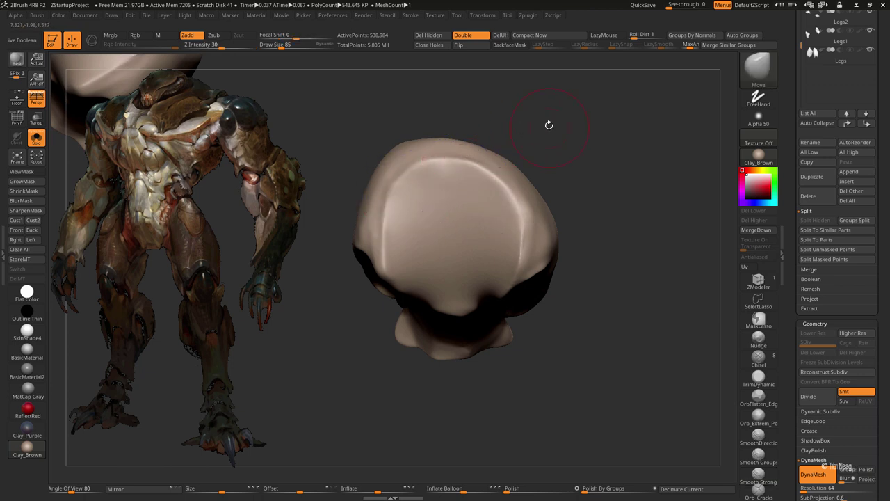
# Step: Enlarge the brush and smooth the Legs5 plate's top and sides
pyautogui.moveTo(548, 123); pyautogui.dragTo(544, 168)
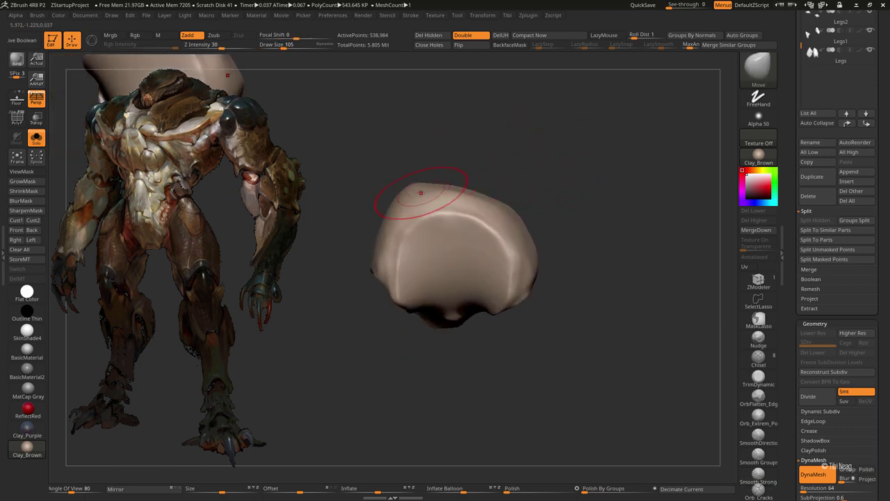
pyautogui.press('s')
pyautogui.scroll(2, 417, 195)
pyautogui.moveTo(411, 174); pyautogui.dragTo(379, 160)
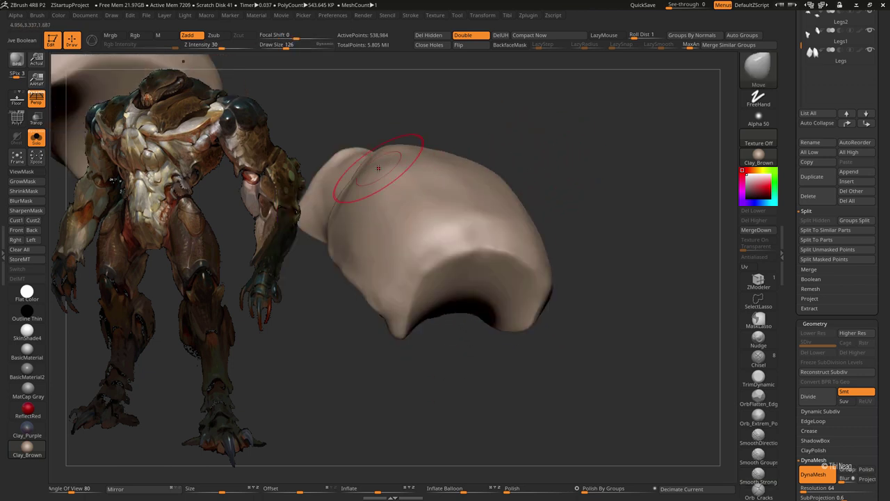
pyautogui.moveTo(462, 180); pyautogui.dragTo(402, 173)
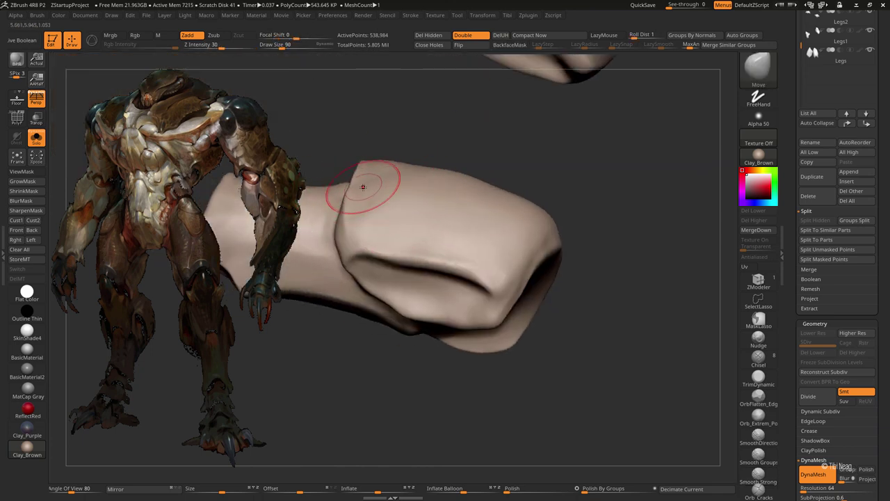
# Step: Switch to Clay, then Smooth Strong the plate's remaining edges and orbit out to the full leg
pyautogui.press('b')
pyautogui.press('c')
pyautogui.press('l')
pyautogui.press('shift')
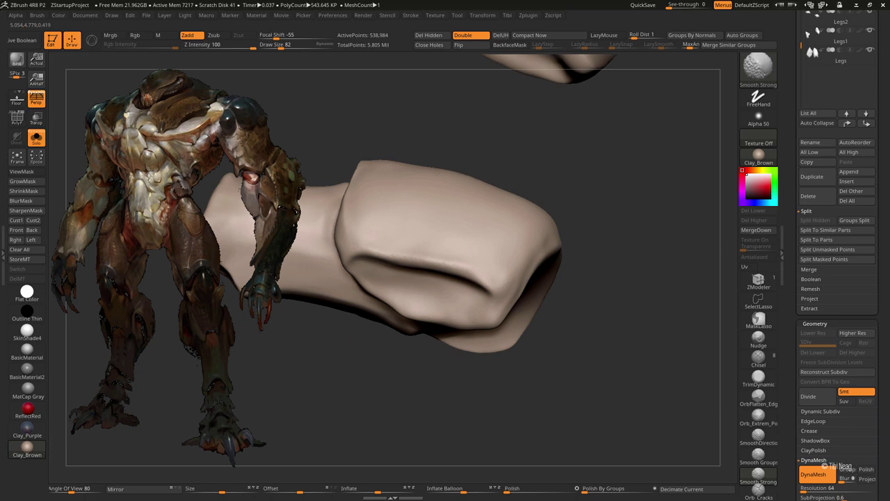
pyautogui.moveTo(602, 135); pyautogui.dragTo(527, 177)
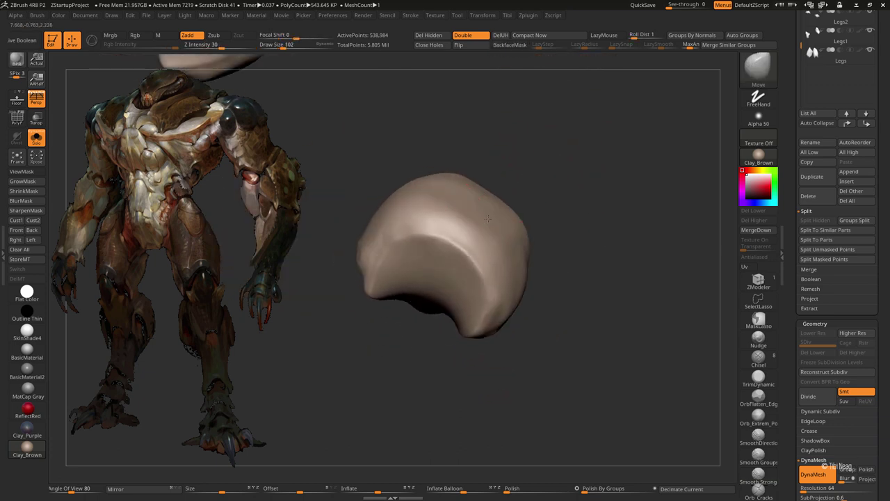
pyautogui.moveTo(487, 218); pyautogui.dragTo(452, 206)
pyautogui.moveTo(527, 150); pyautogui.dragTo(506, 206)
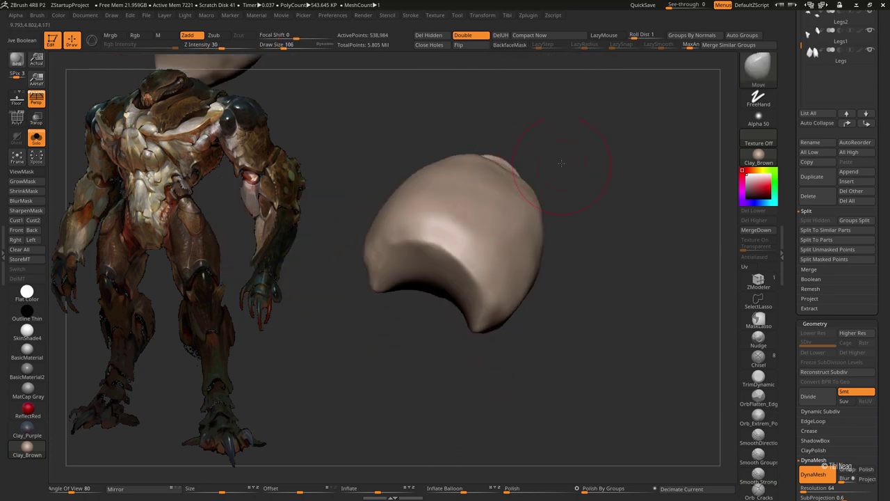
pyautogui.moveTo(562, 163); pyautogui.dragTo(537, 149)
pyautogui.moveTo(451, 174)
pyautogui.mouseDown()
pyautogui.moveTo(429, 176)
pyautogui.moveTo(446, 165)
pyautogui.moveTo(587, 168)
pyautogui.moveTo(420, 219)
pyautogui.moveTo(427, 173)
pyautogui.mouseUp()
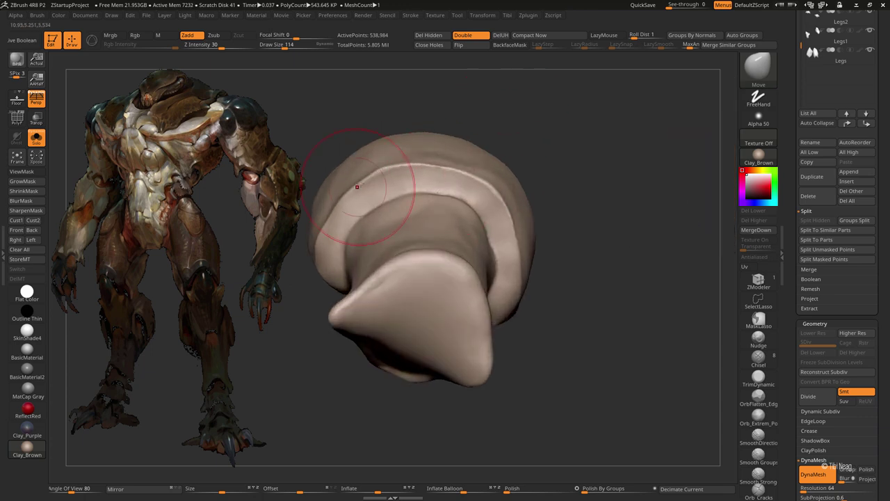
pyautogui.moveTo(357, 186); pyautogui.dragTo(508, 224)
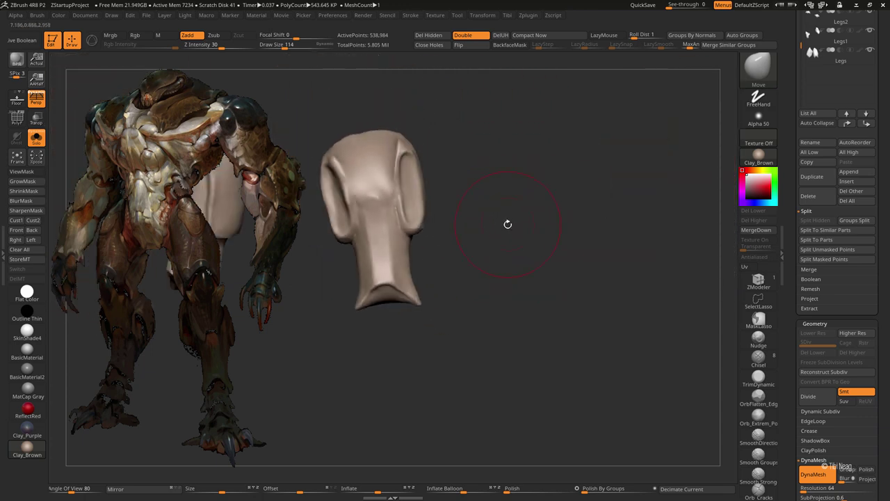
pyautogui.moveTo(534, 191); pyautogui.dragTo(569, 226)
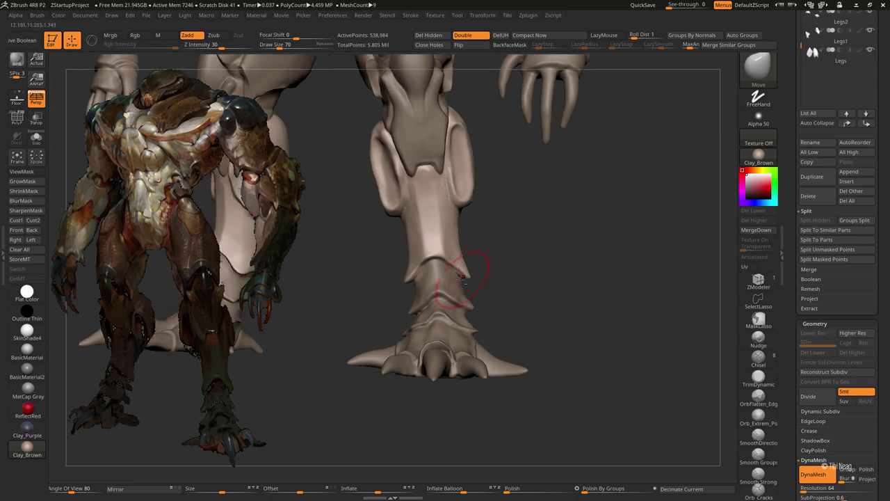
# Step: Paint a MaskPen mask over one half of the leg armor shell, erasing stray patches
pyautogui.moveTo(530, 191)
pyautogui.mouseDown()
pyautogui.moveTo(442, 187)
pyautogui.moveTo(443, 281)
pyautogui.mouseUp()
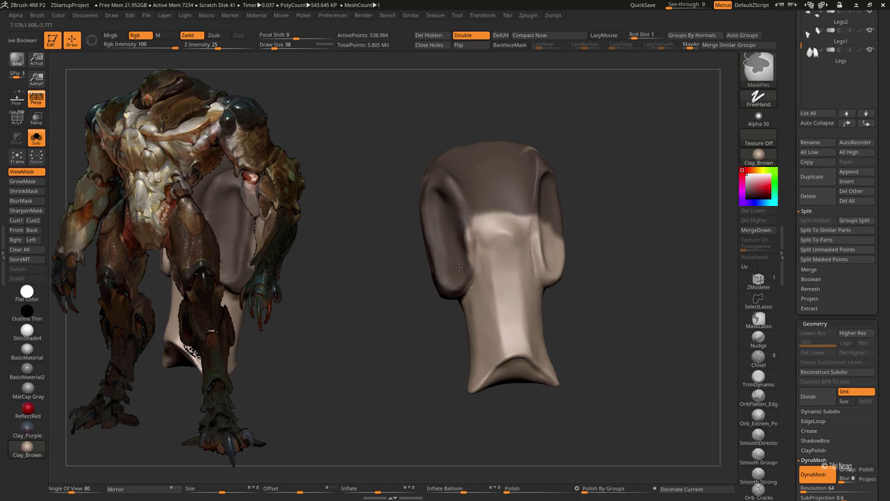
pyautogui.moveTo(432, 168)
pyautogui.mouseDown()
pyautogui.moveTo(494, 230)
pyautogui.moveTo(535, 219)
pyautogui.mouseUp()
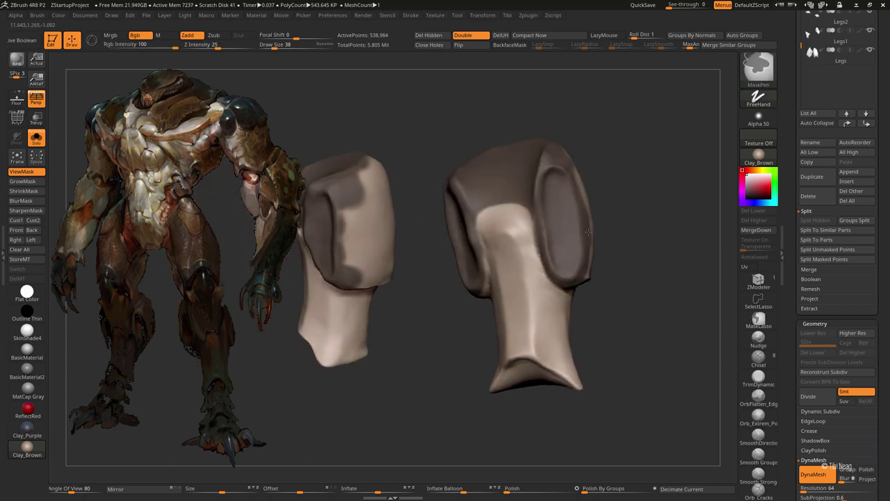
pyautogui.moveTo(623, 144)
pyautogui.mouseDown()
pyautogui.moveTo(575, 259)
pyautogui.moveTo(453, 174)
pyautogui.moveTo(496, 209)
pyautogui.moveTo(400, 292)
pyautogui.moveTo(427, 183)
pyautogui.mouseUp()
pyautogui.keyDown('ctrl'); pyautogui.moveTo(404, 298); pyautogui.dragTo(494, 264); pyautogui.keyUp('ctrl')
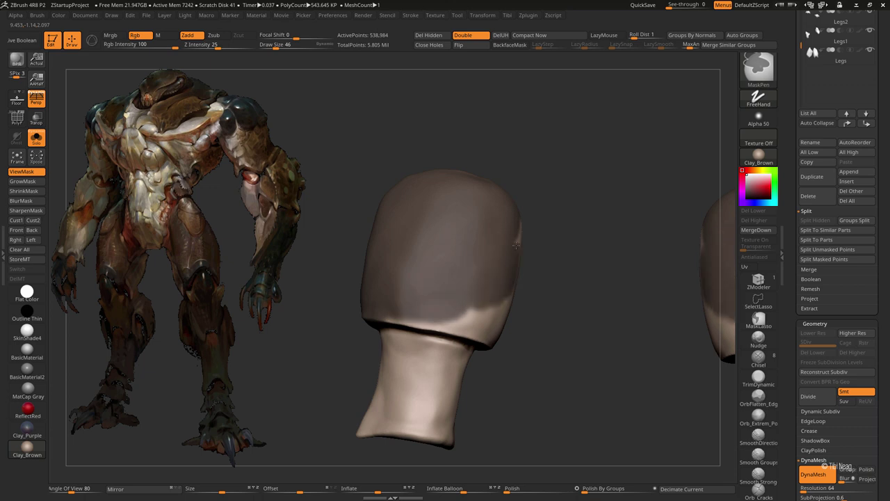
pyautogui.moveTo(591, 292); pyautogui.dragTo(364, 337)
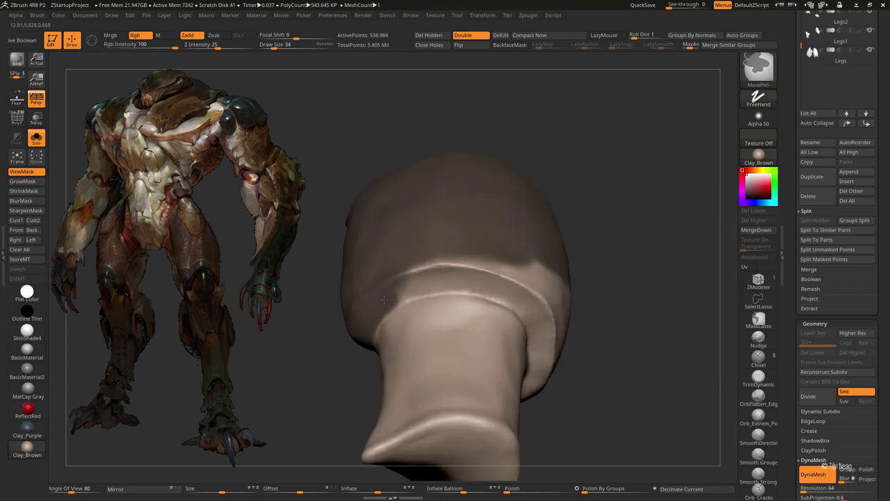
pyautogui.keyDown('ctrl'); pyautogui.moveTo(384, 299); pyautogui.dragTo(467, 277); pyautogui.keyUp('ctrl')
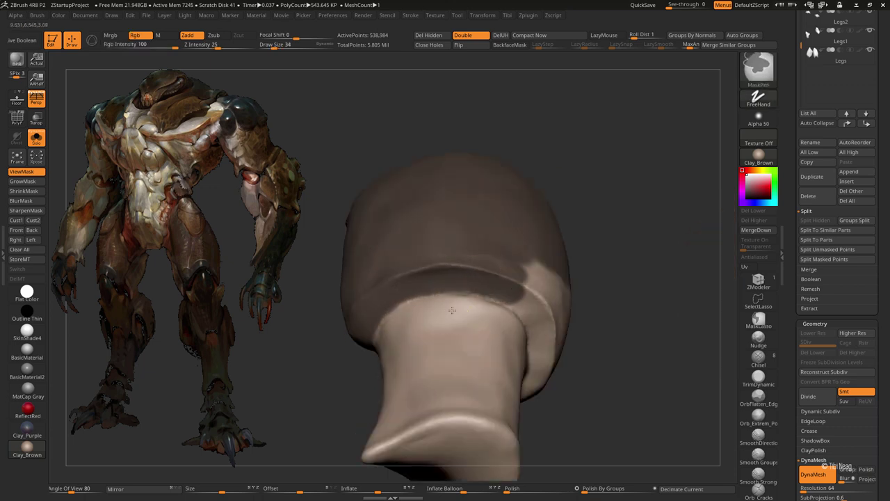
pyautogui.moveTo(447, 308); pyautogui.dragTo(384, 242)
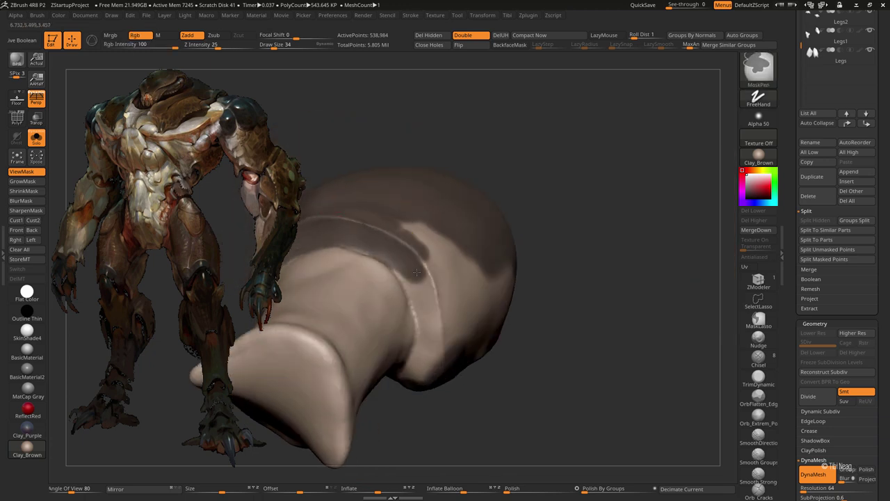
pyautogui.moveTo(416, 272)
pyautogui.keyDown('ctrl'); pyautogui.mouseDown()
pyautogui.moveTo(452, 285)
pyautogui.moveTo(494, 243)
pyautogui.mouseUp(); pyautogui.keyUp('ctrl')
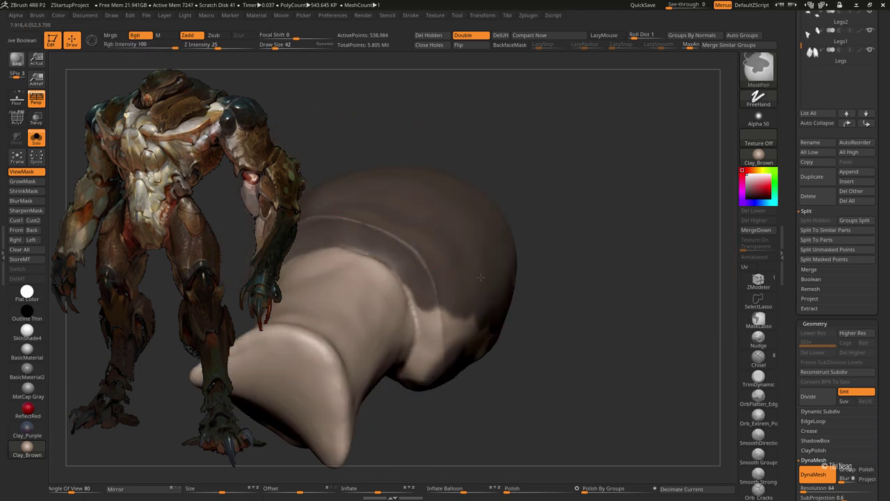
pyautogui.moveTo(481, 276)
pyautogui.mouseDown()
pyautogui.moveTo(403, 220)
pyautogui.moveTo(367, 209)
pyautogui.moveTo(417, 229)
pyautogui.mouseUp()
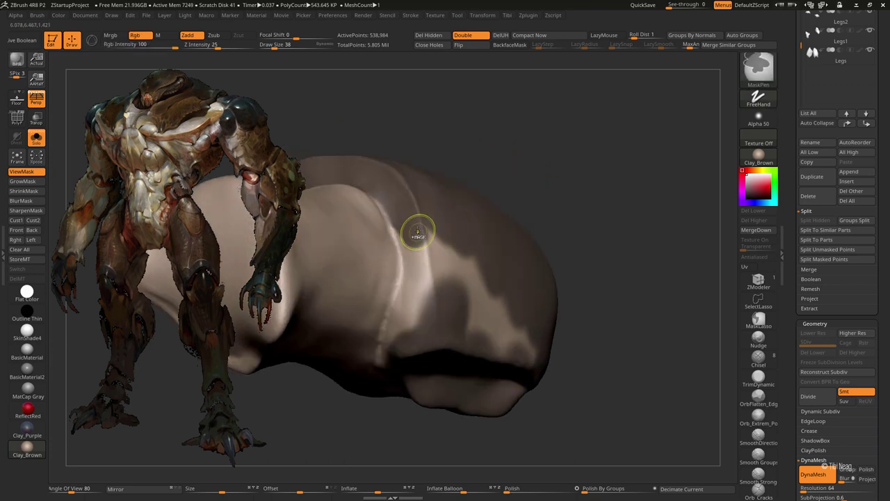
pyautogui.moveTo(411, 291)
pyautogui.keyDown('ctrl'); pyautogui.keyDown('alt'); pyautogui.mouseDown()
pyautogui.moveTo(402, 324)
pyautogui.moveTo(445, 264)
pyautogui.moveTo(482, 268)
pyautogui.moveTo(402, 250)
pyautogui.mouseUp(); pyautogui.keyUp('alt'); pyautogui.keyUp('ctrl')
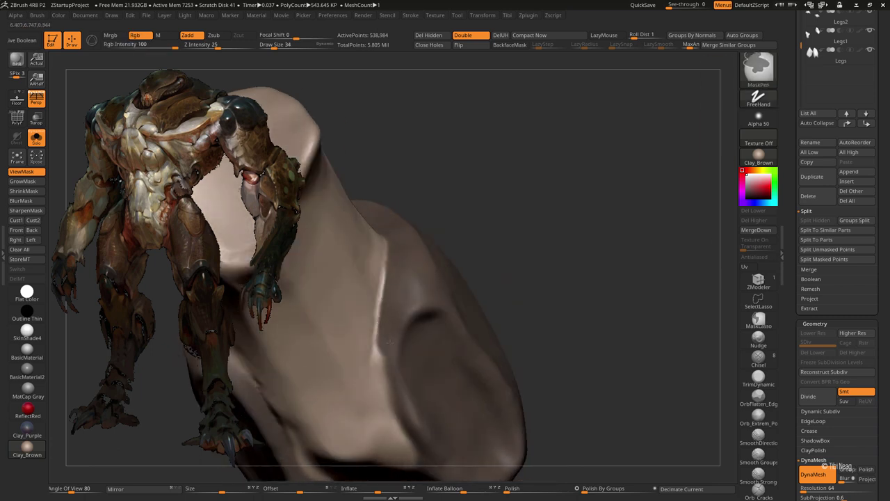
pyautogui.moveTo(411, 411); pyautogui.dragTo(402, 247)
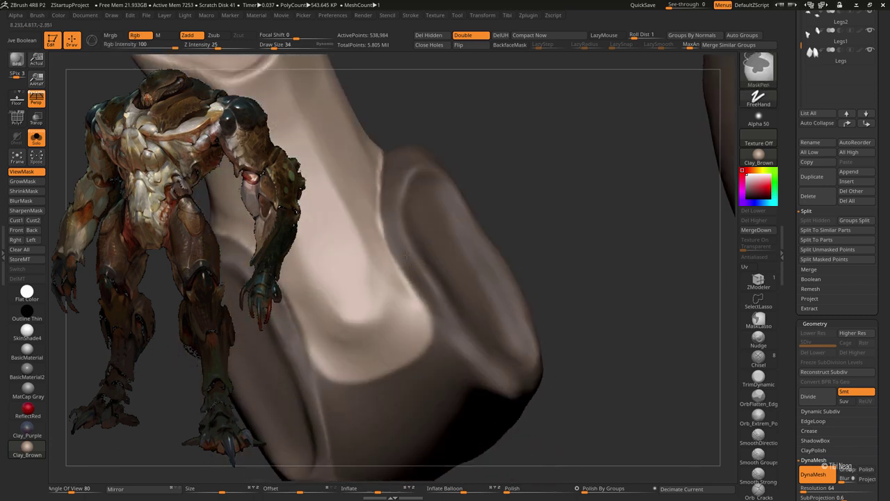
pyautogui.moveTo(443, 324); pyautogui.dragTo(369, 247)
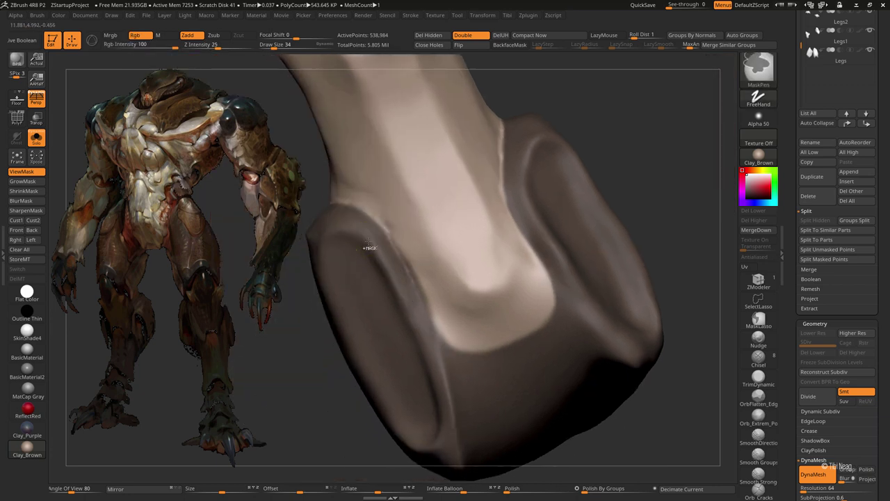
# Step: Hide the masked part of the armor shell with a Ctrl+Shift click
pyautogui.press('b')
pyautogui.press('m')
pyautogui.press('v')
pyautogui.moveTo(435, 296)
pyautogui.mouseDown()
pyautogui.moveTo(397, 199)
pyautogui.moveTo(447, 226)
pyautogui.mouseUp()
pyautogui.press('ctrl')
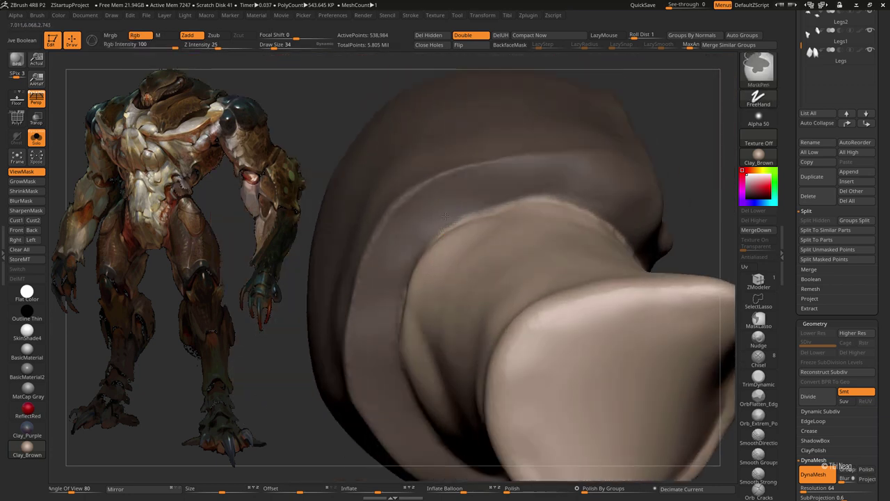
pyautogui.keyDown('ctrl'); pyautogui.keyDown('shift'); pyautogui.click(522, 189); pyautogui.keyUp('shift'); pyautogui.keyUp('ctrl')
pyautogui.moveTo(407, 199); pyautogui.dragTo(647, 185)
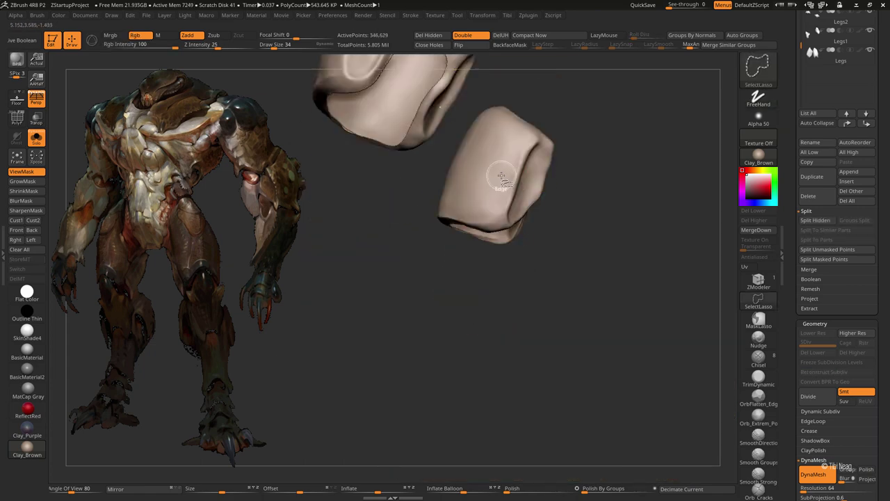
# Step: Run Split Hidden and confirm, creating the separate Legs3 subtool
pyautogui.click(816, 220)
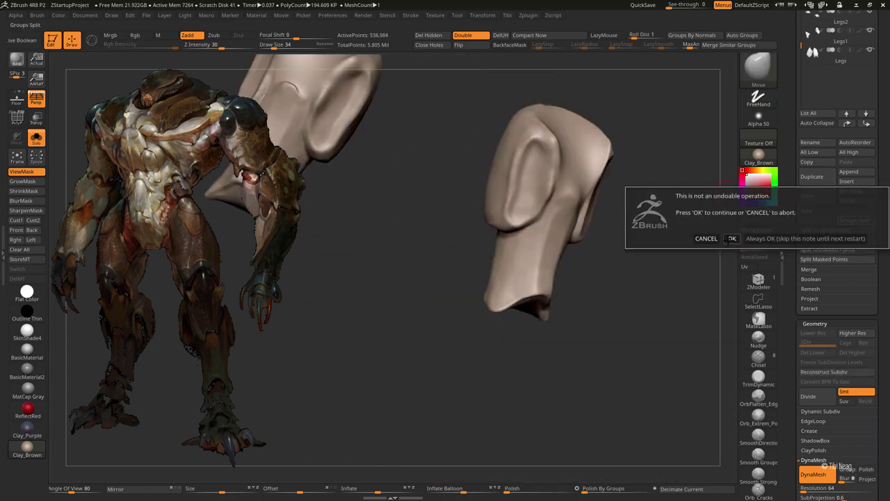
pyautogui.click(688, 235)
pyautogui.moveTo(670, 246)
pyautogui.mouseDown()
pyautogui.moveTo(446, 91)
pyautogui.moveTo(507, 209)
pyautogui.mouseUp()
pyautogui.press('w')
pyautogui.keyDown('ctrl'); pyautogui.click(488, 287); pyautogui.keyUp('ctrl')
# Step: Smooth the split cup plate with Smooth Strong from several angles
pyautogui.press('q')
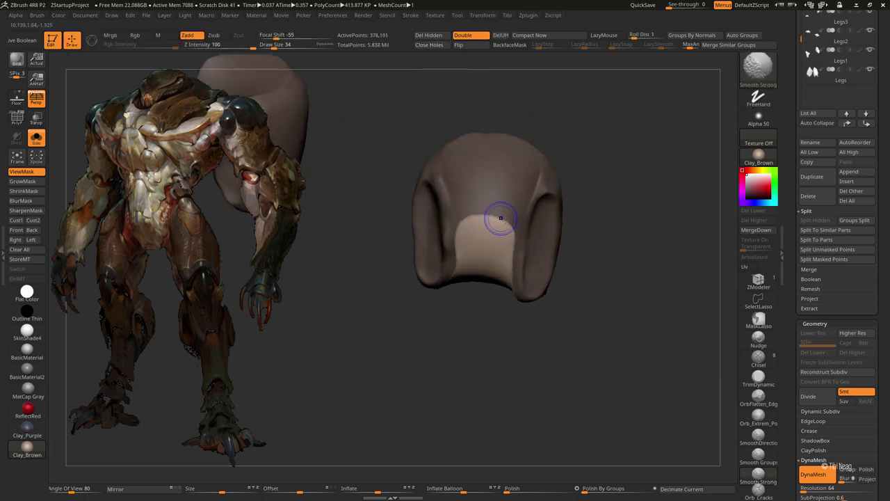
pyautogui.keyDown('alt'); pyautogui.moveTo(592, 390); pyautogui.dragTo(462, 226); pyautogui.keyUp('alt')
pyautogui.press('shift')
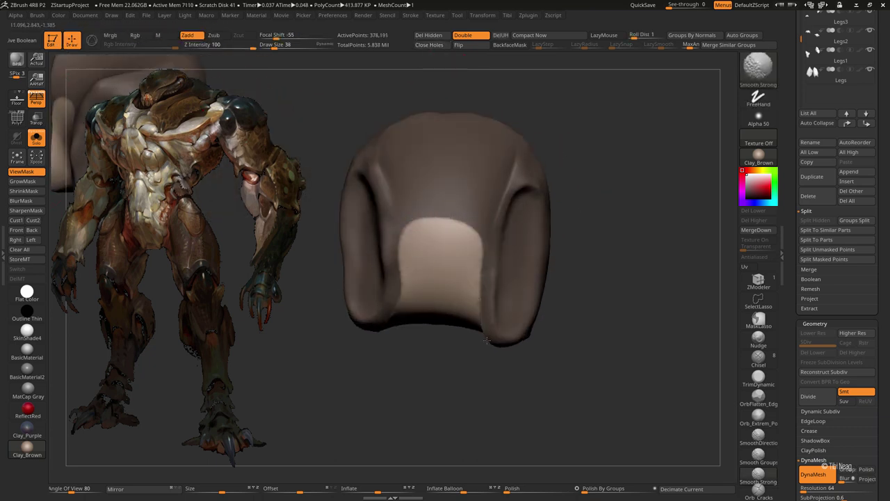
pyautogui.moveTo(487, 340); pyautogui.dragTo(397, 185)
pyautogui.moveTo(501, 369); pyautogui.dragTo(515, 335)
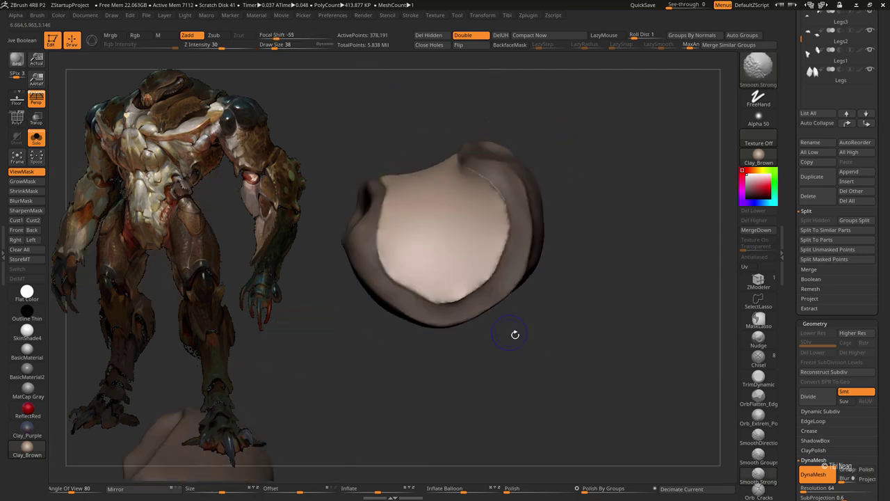
pyautogui.moveTo(521, 159)
pyautogui.mouseDown()
pyautogui.moveTo(576, 152)
pyautogui.moveTo(510, 161)
pyautogui.mouseUp()
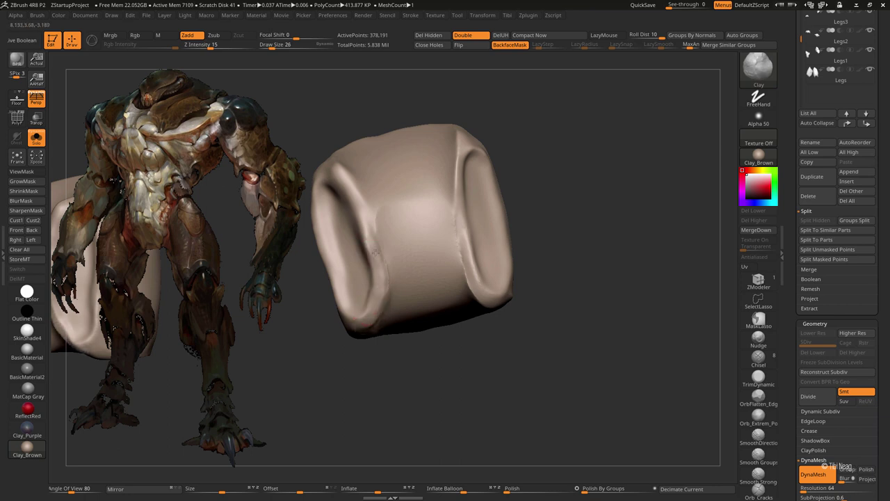
pyautogui.moveTo(389, 115); pyautogui.dragTo(421, 242)
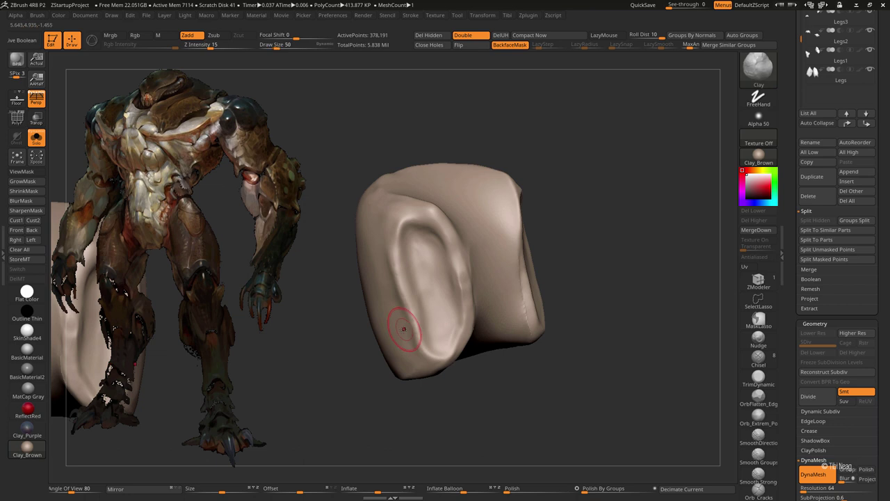
# Step: Polish the cup plate surface with hPolish, then switch to Move and keep smoothing
pyautogui.press('b')
pyautogui.press('h')
pyautogui.press('p')
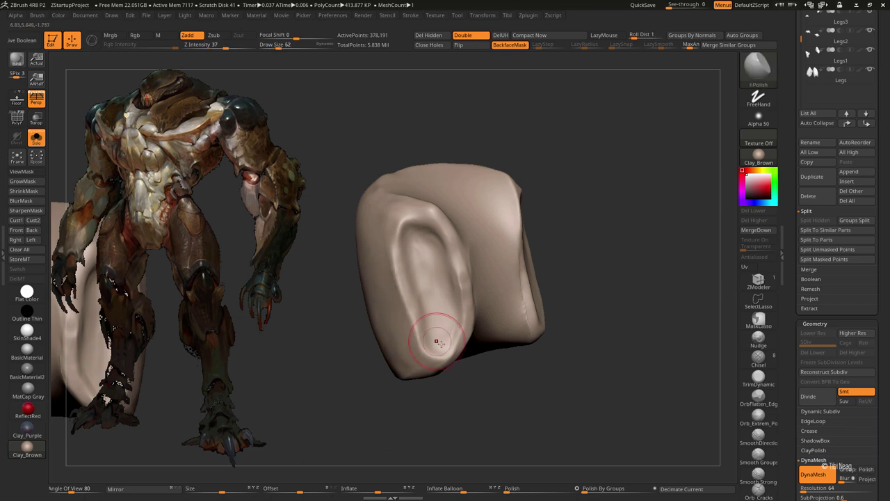
pyautogui.press('b')
pyautogui.press('m')
pyautogui.press('v')
pyautogui.moveTo(528, 153)
pyautogui.mouseDown()
pyautogui.moveTo(578, 212)
pyautogui.moveTo(575, 192)
pyautogui.mouseUp()
pyautogui.press('ctrl')
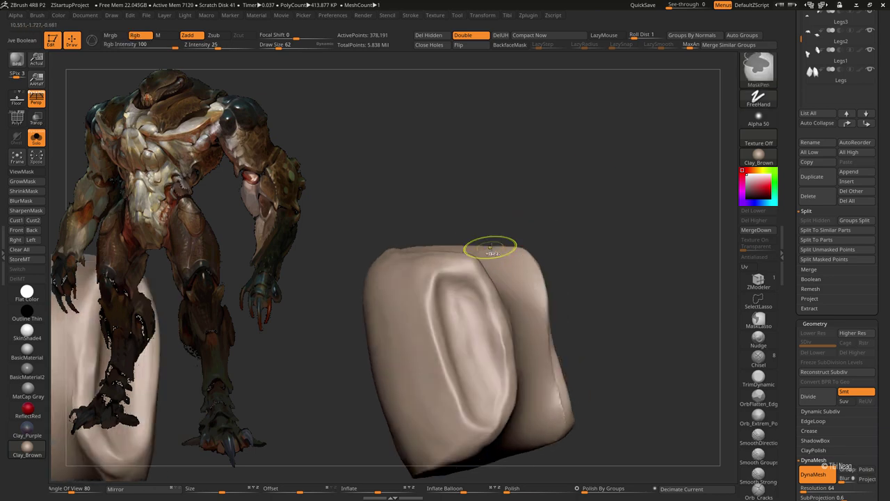
pyautogui.moveTo(499, 177)
pyautogui.mouseDown()
pyautogui.moveTo(603, 245)
pyautogui.moveTo(596, 293)
pyautogui.moveTo(616, 181)
pyautogui.moveTo(666, 174)
pyautogui.mouseUp()
pyautogui.press('shift')
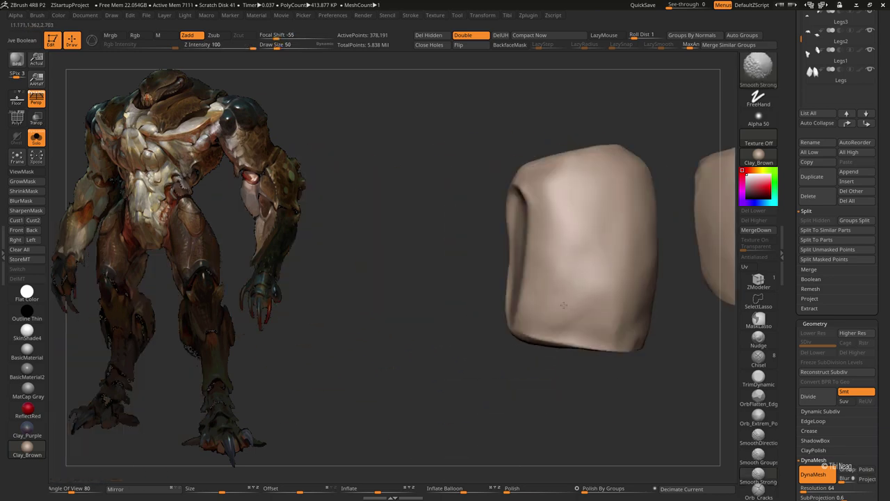
pyautogui.moveTo(563, 305); pyautogui.dragTo(552, 365)
# Step: Build up the plate with Clay, smooth it again, then turn off Solo to show the creature
pyautogui.press('b')
pyautogui.press('c')
pyautogui.press('l')
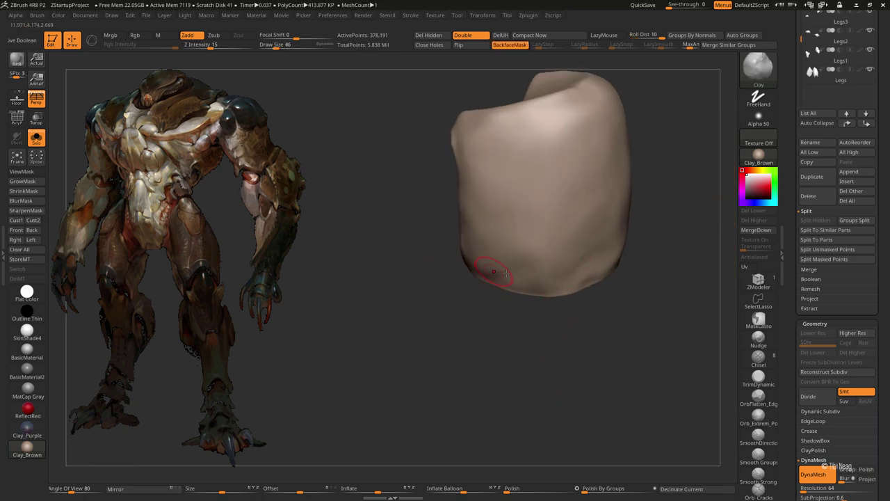
pyautogui.moveTo(494, 272); pyautogui.dragTo(561, 350)
pyautogui.press('shift')
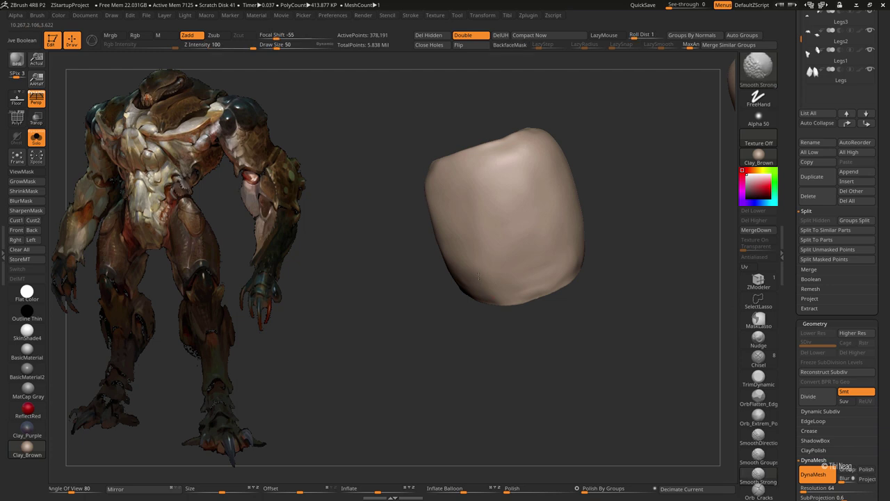
pyautogui.moveTo(509, 163)
pyautogui.mouseDown()
pyautogui.moveTo(531, 204)
pyautogui.moveTo(491, 133)
pyautogui.moveTo(596, 115)
pyautogui.moveTo(614, 288)
pyautogui.moveTo(602, 288)
pyautogui.moveTo(590, 238)
pyautogui.mouseUp()
pyautogui.press('b')
pyautogui.press('m')
pyautogui.press('v')
pyautogui.hotkey('alt', 's')
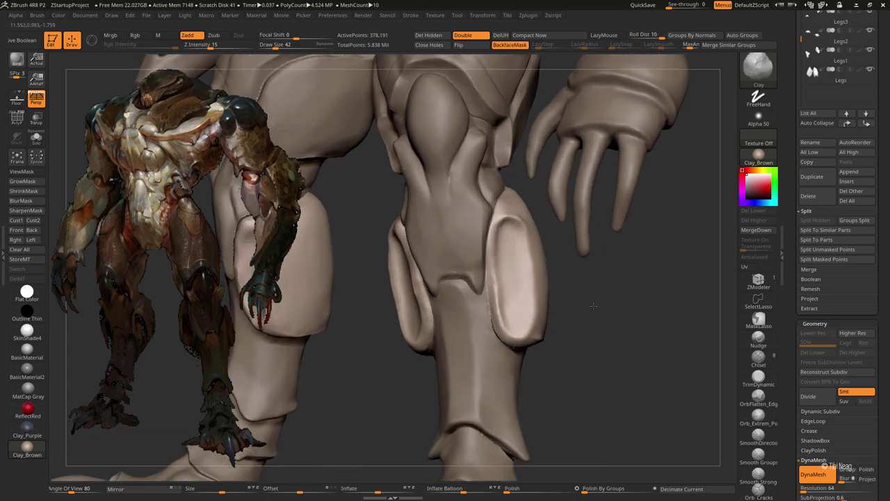
# Step: Isolate the cup plate with Solo and zoom in on its inner oval recess
pyautogui.hotkey('alt', 's')
pyautogui.moveTo(576, 197); pyautogui.dragTo(507, 235)
pyautogui.press('shift')
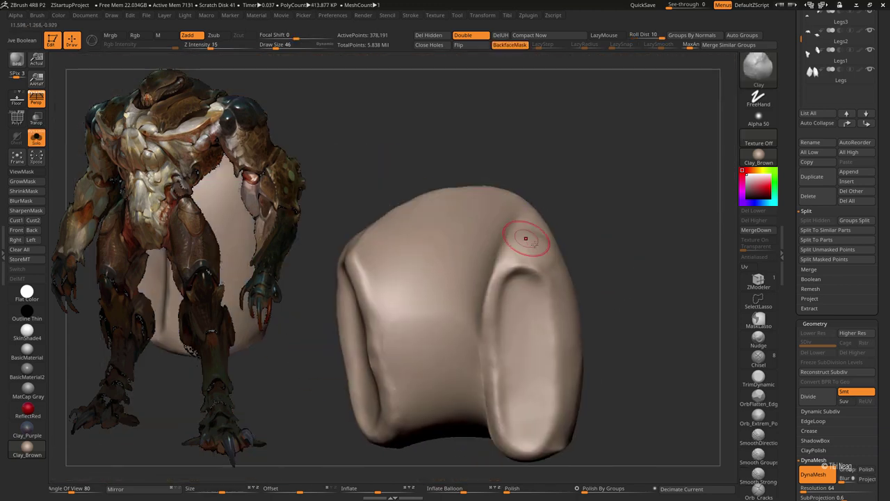
pyautogui.moveTo(598, 265)
pyautogui.mouseDown()
pyautogui.moveTo(612, 209)
pyautogui.moveTo(631, 230)
pyautogui.moveTo(487, 200)
pyautogui.moveTo(491, 311)
pyautogui.mouseUp()
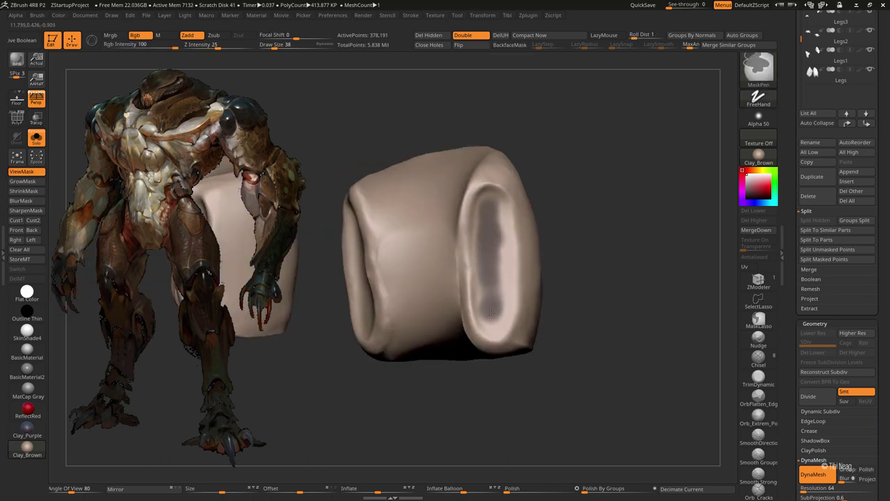
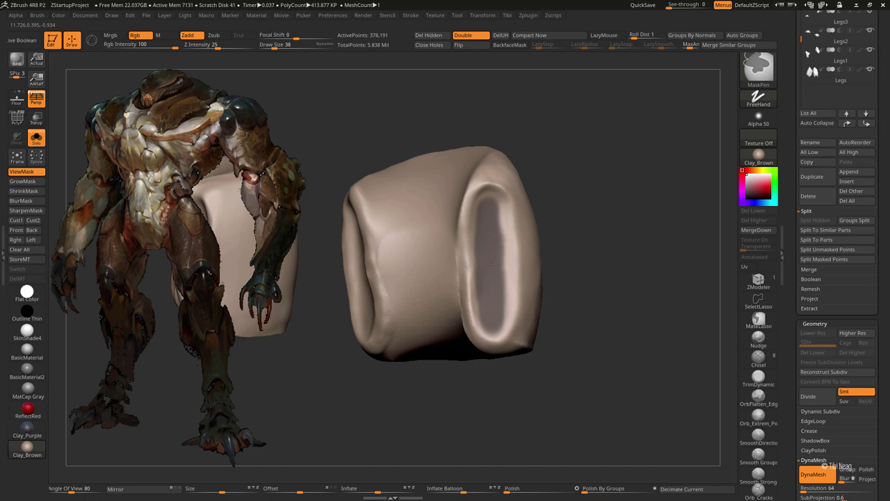
# Step: Mask the cup's oval opening, invert the mask, and tighten its edge with ShrinkMask
pyautogui.moveTo(549, 299)
pyautogui.mouseDown()
pyautogui.moveTo(587, 199)
pyautogui.moveTo(668, 180)
pyautogui.mouseUp()
pyautogui.keyDown('ctrl'); pyautogui.moveTo(411, 244); pyautogui.dragTo(425, 355); pyautogui.keyUp('ctrl')
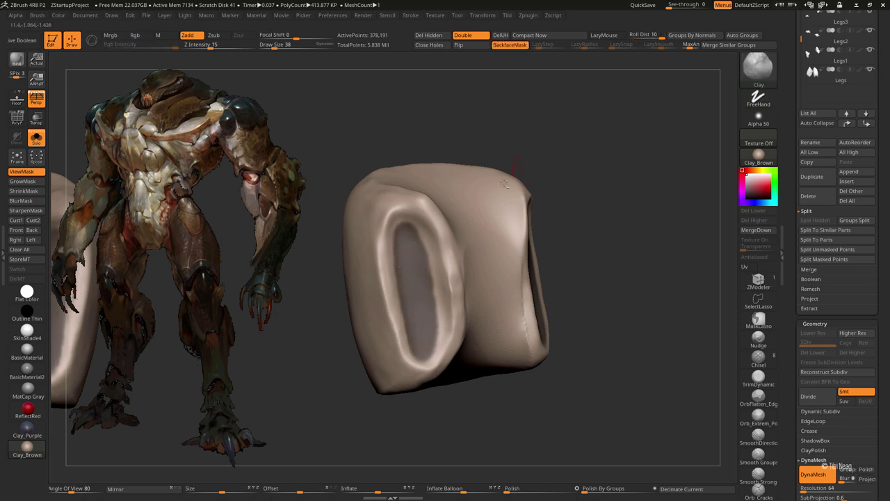
pyautogui.keyDown('ctrl'); pyautogui.click(536, 159); pyautogui.keyUp('ctrl')
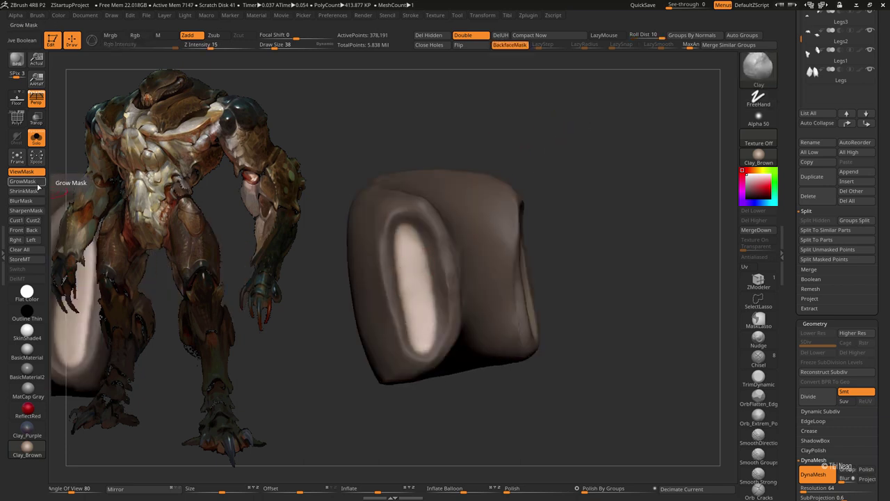
pyautogui.click(40, 192)
pyautogui.moveTo(299, 425)
pyautogui.mouseDown()
pyautogui.moveTo(327, 445)
pyautogui.moveTo(374, 427)
pyautogui.mouseUp()
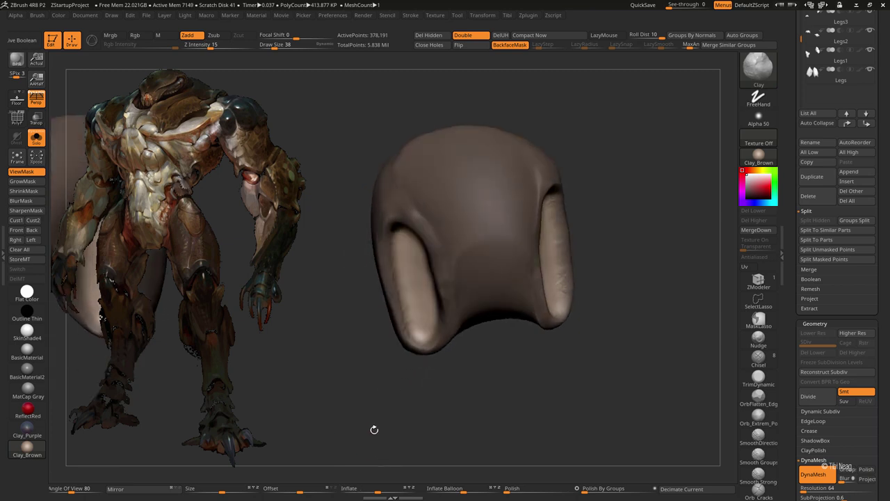
pyautogui.moveTo(404, 379); pyautogui.dragTo(415, 375)
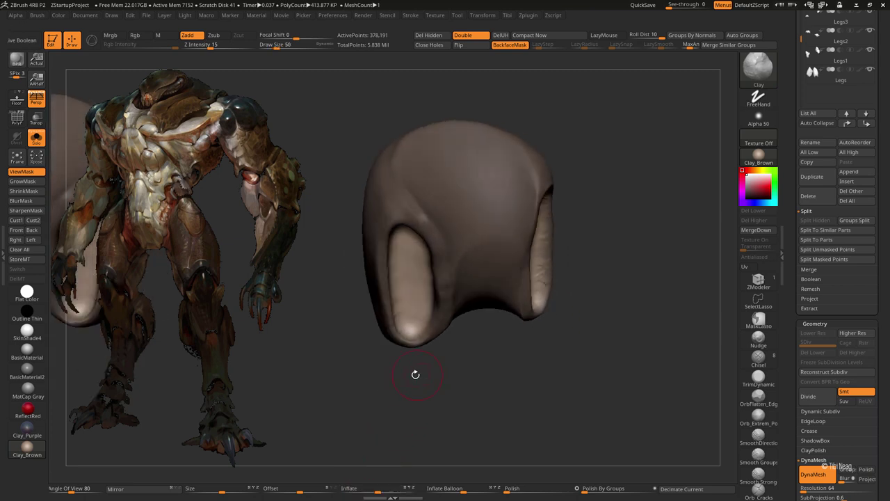
# Step: Pull the cup into a rounded hood form with the Move brush, then clear the mask
pyautogui.press('b')
pyautogui.press('m')
pyautogui.press('v')
pyautogui.moveTo(426, 320)
pyautogui.mouseDown()
pyautogui.moveTo(408, 276)
pyautogui.moveTo(511, 223)
pyautogui.moveTo(508, 264)
pyautogui.mouseUp()
pyautogui.hotkey('ctrl', 'h')
pyautogui.moveTo(577, 225)
pyautogui.mouseDown()
pyautogui.moveTo(527, 219)
pyautogui.moveTo(475, 251)
pyautogui.mouseUp()
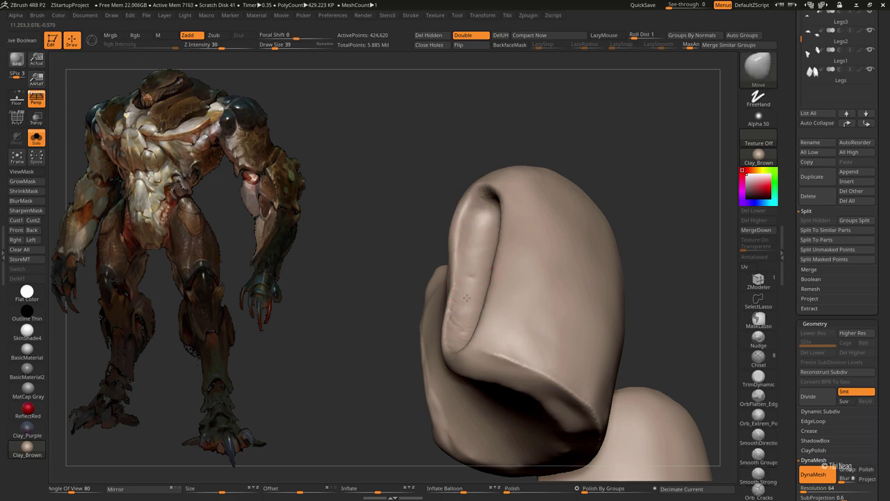
# Step: Pull the cup plate's top rim outward with the Move brush
pyautogui.moveTo(476, 296)
pyautogui.keyDown('shift'); pyautogui.mouseDown()
pyautogui.moveTo(478, 324)
pyautogui.moveTo(499, 357)
pyautogui.mouseUp(); pyautogui.keyUp('shift')
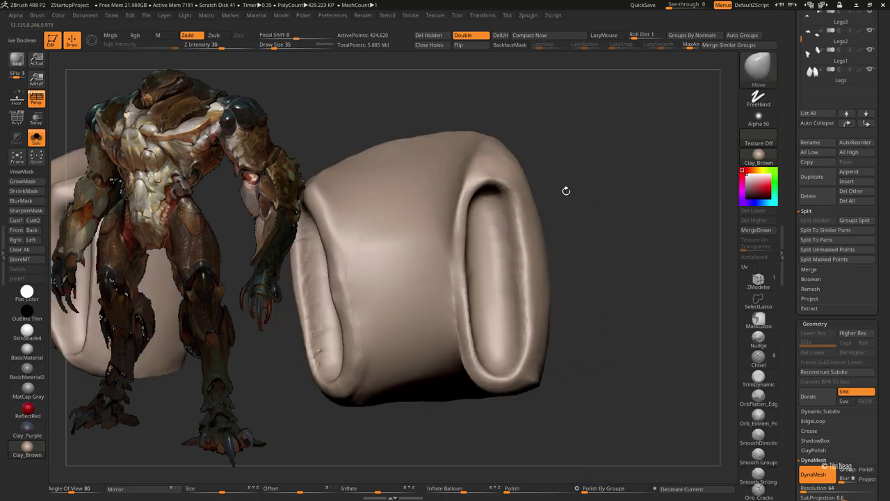
pyautogui.moveTo(566, 191)
pyautogui.mouseDown()
pyautogui.moveTo(397, 314)
pyautogui.moveTo(453, 360)
pyautogui.mouseUp()
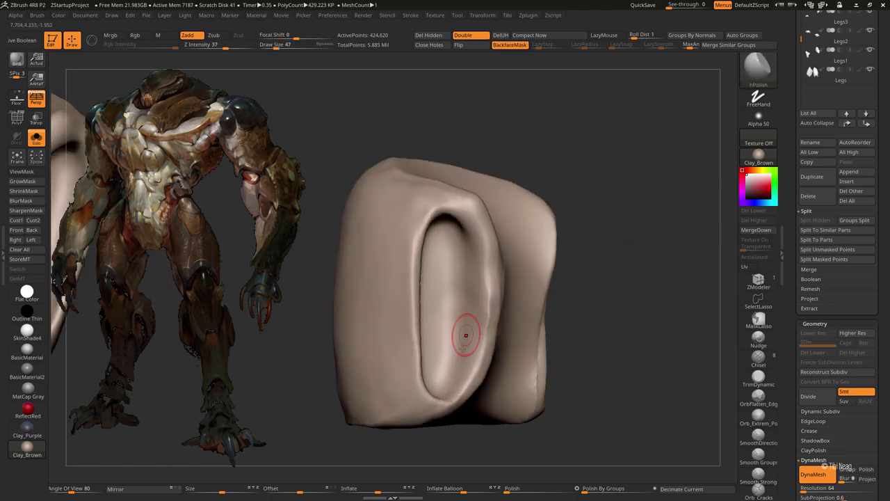
pyautogui.moveTo(569, 242)
pyautogui.mouseDown()
pyautogui.moveTo(594, 211)
pyautogui.moveTo(452, 327)
pyautogui.moveTo(468, 341)
pyautogui.mouseUp()
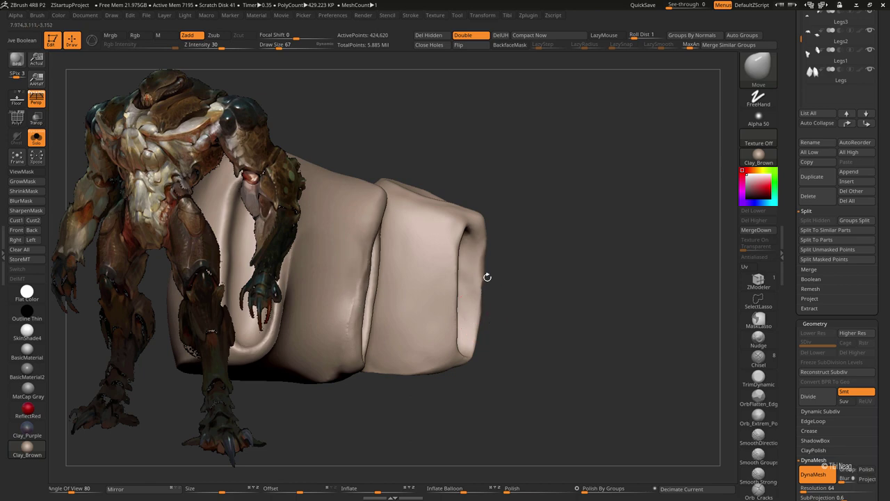
pyautogui.moveTo(487, 277); pyautogui.dragTo(497, 295)
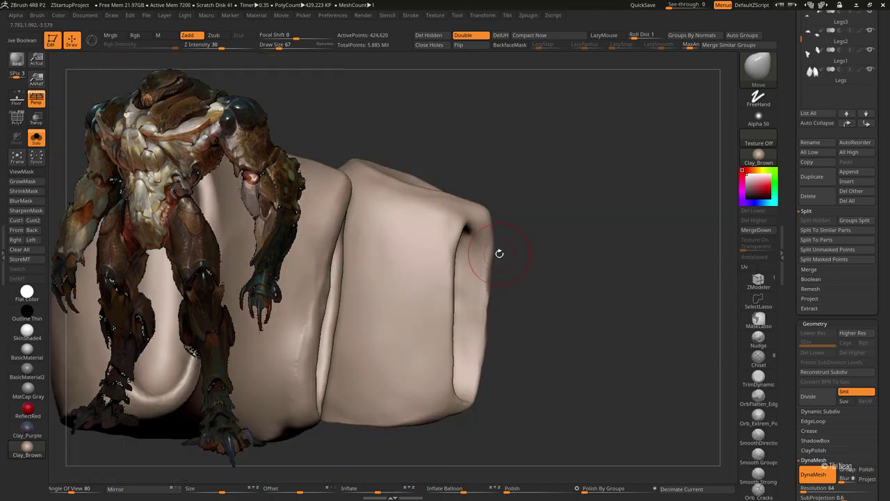
pyautogui.moveTo(499, 253)
pyautogui.mouseDown()
pyautogui.moveTo(467, 199)
pyautogui.moveTo(499, 207)
pyautogui.moveTo(570, 195)
pyautogui.moveTo(529, 143)
pyautogui.mouseUp()
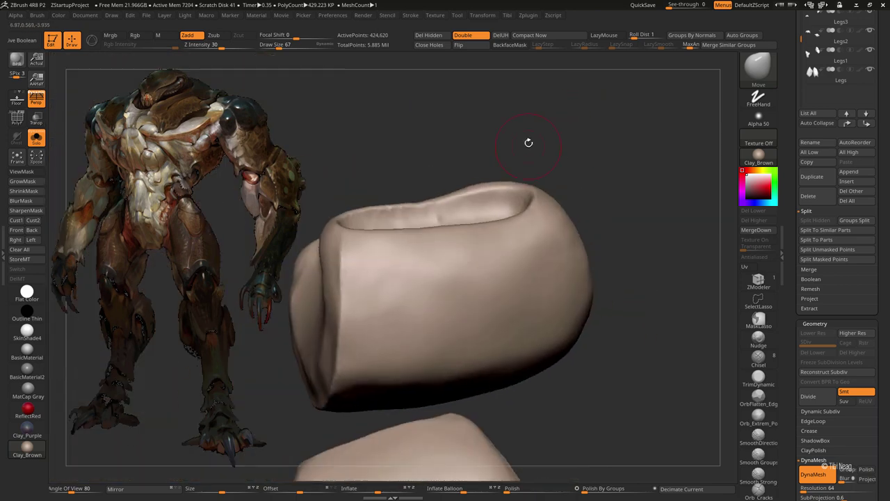
pyautogui.moveTo(477, 193); pyautogui.dragTo(416, 203)
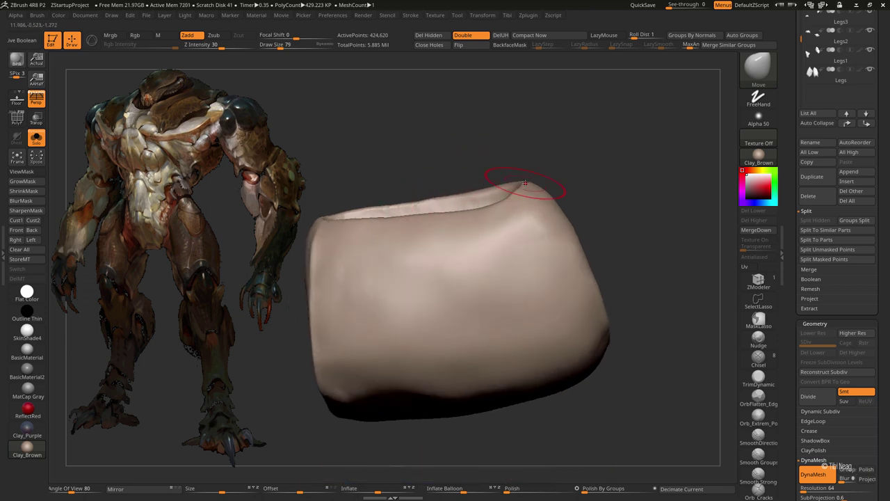
pyautogui.moveTo(525, 183); pyautogui.dragTo(384, 240)
pyautogui.moveTo(469, 233)
pyautogui.mouseDown()
pyautogui.moveTo(580, 75)
pyautogui.moveTo(586, 144)
pyautogui.moveTo(572, 141)
pyautogui.mouseUp()
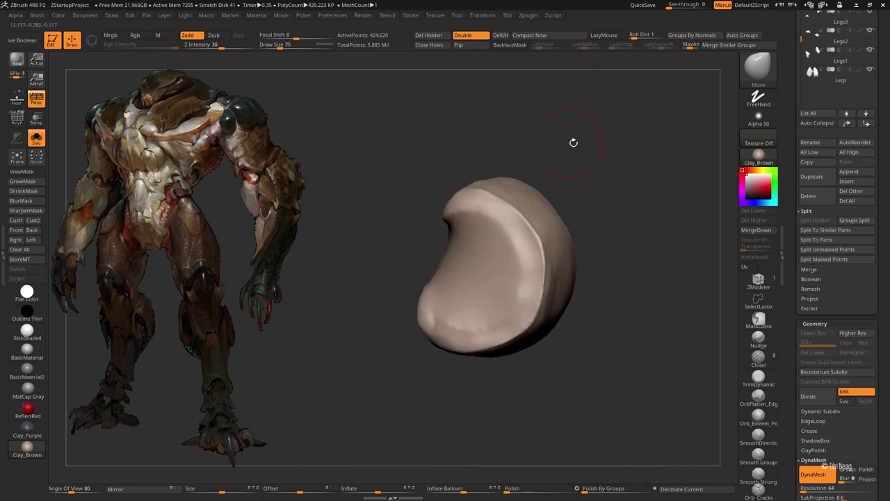
# Step: Flatten the plate's planes with the nPolish and hPolish brushes
pyautogui.press('4')
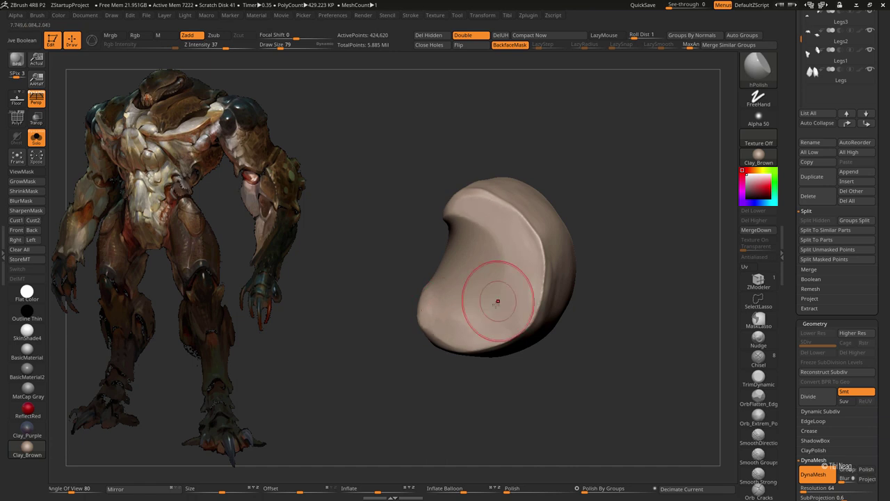
pyautogui.moveTo(588, 209)
pyautogui.mouseDown()
pyautogui.moveTo(610, 183)
pyautogui.moveTo(612, 209)
pyautogui.mouseUp()
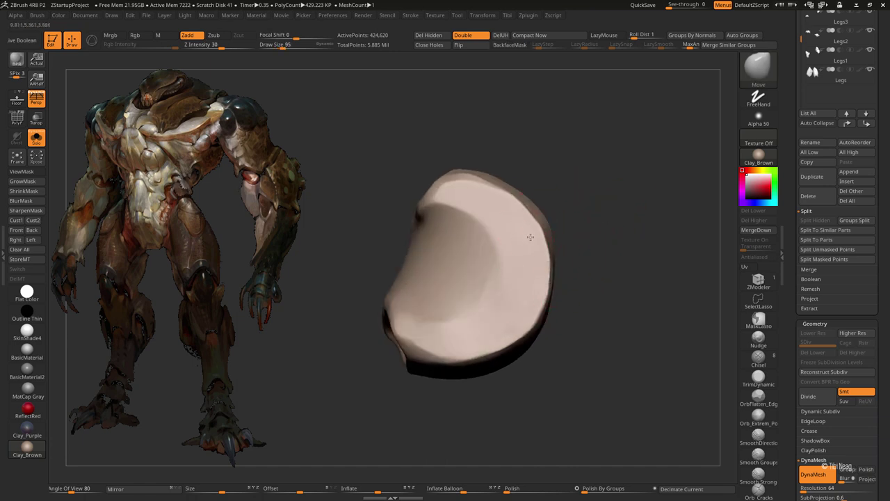
pyautogui.moveTo(537, 238); pyautogui.dragTo(574, 251, button='right')
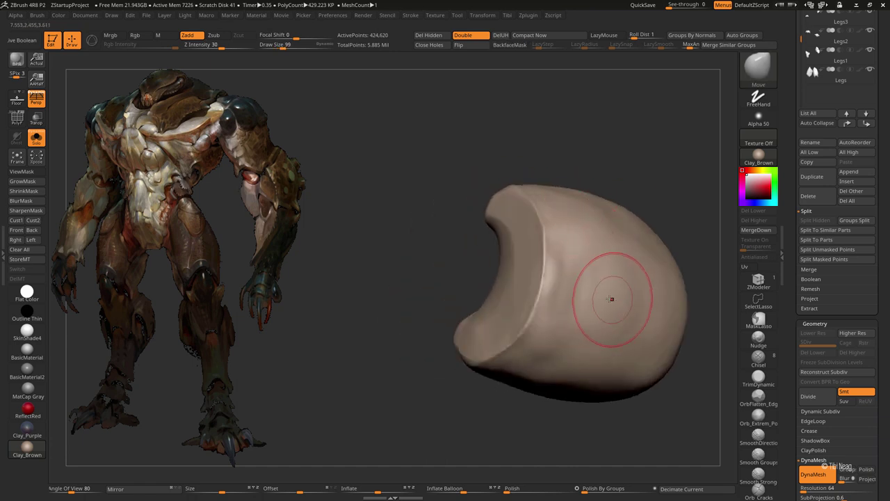
pyautogui.press('b')
pyautogui.press('h')
pyautogui.press('p')
pyautogui.moveTo(588, 183); pyautogui.dragTo(566, 210)
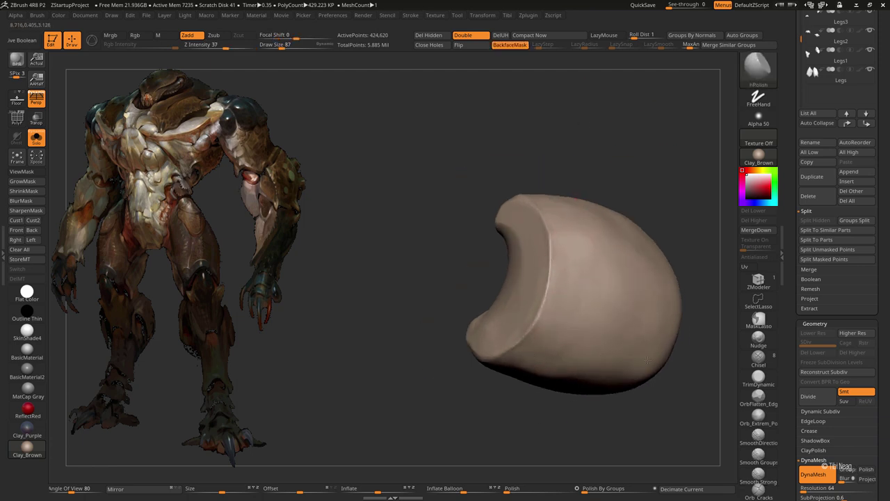
# Step: Smooth the block's upper surfaces, then select the Legs5 subtool
pyautogui.moveTo(683, 153)
pyautogui.mouseDown(button='right')
pyautogui.moveTo(533, 311)
pyautogui.moveTo(523, 262)
pyautogui.mouseUp(button='right')
pyautogui.moveTo(516, 248); pyautogui.dragTo(546, 319)
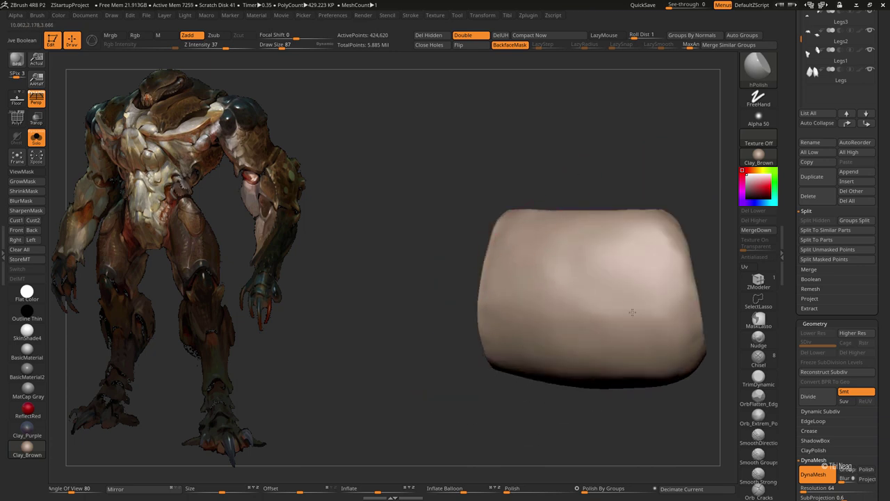
pyautogui.moveTo(522, 240)
pyautogui.mouseDown()
pyautogui.moveTo(547, 306)
pyautogui.moveTo(592, 334)
pyautogui.mouseUp()
pyautogui.moveTo(556, 251); pyautogui.dragTo(644, 222)
pyautogui.moveTo(645, 223)
pyautogui.mouseDown(button='right')
pyautogui.moveTo(646, 199)
pyautogui.moveTo(579, 197)
pyautogui.moveTo(425, 281)
pyautogui.mouseUp(button='right')
pyautogui.hotkey('alt', 'Up')
pyautogui.hotkey('alt', 'Up')
pyautogui.hotkey('alt', 'Up')
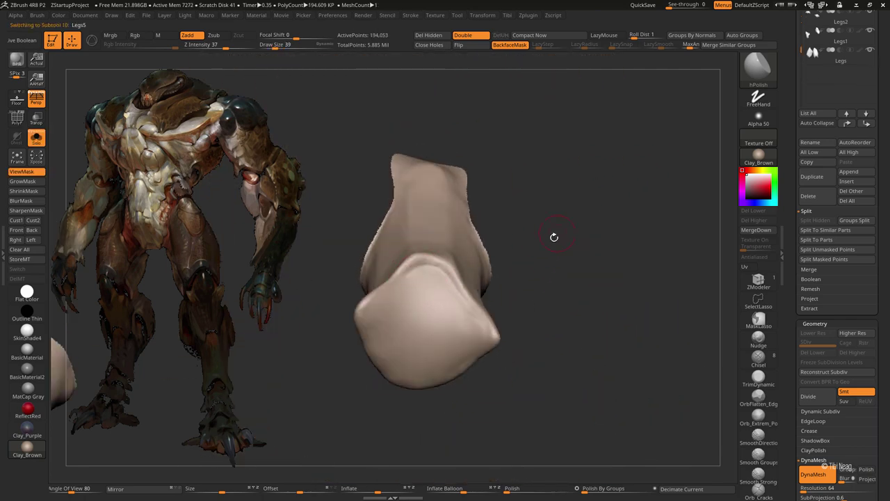
# Step: Mask most of the Legs5 plate with a Transpose line
pyautogui.moveTo(554, 238); pyautogui.dragTo(402, 288, button='right')
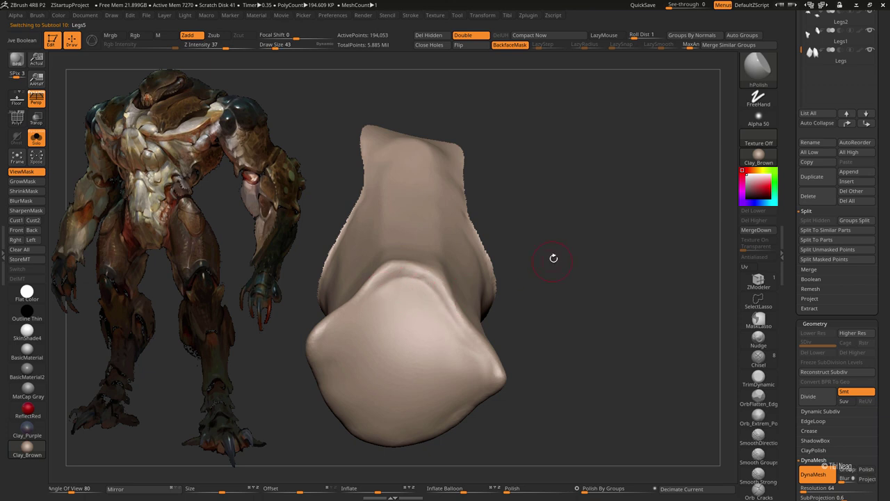
pyautogui.moveTo(554, 258)
pyautogui.mouseDown(button='right')
pyautogui.moveTo(539, 232)
pyautogui.moveTo(644, 199)
pyautogui.mouseUp(button='right')
pyautogui.press('w')
pyautogui.keyDown('ctrl'); pyautogui.moveTo(559, 239); pyautogui.dragTo(644, 149); pyautogui.keyUp('ctrl')
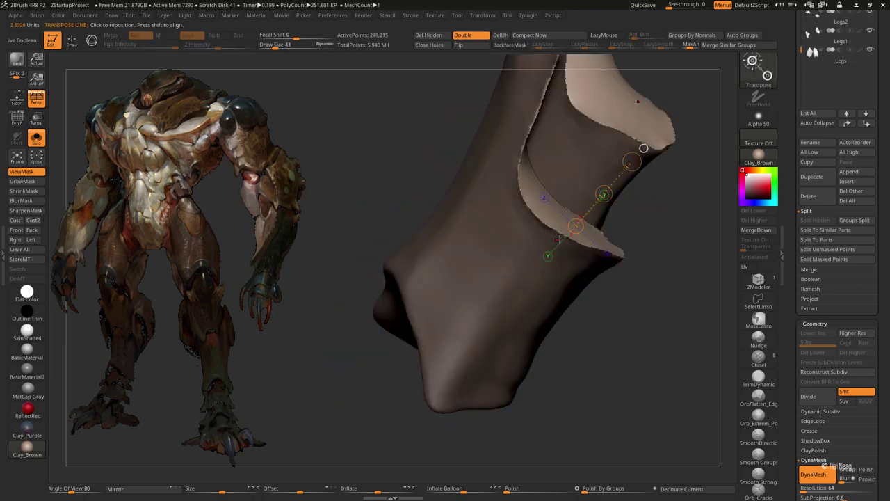
pyautogui.press('q')
# Step: Inflate the ragged rim and smooth away its jagged fragments with Smooth Strong
pyautogui.moveTo(560, 240); pyautogui.dragTo(358, 238, button='right')
pyautogui.moveTo(636, 353); pyautogui.dragTo(477, 280, button='right')
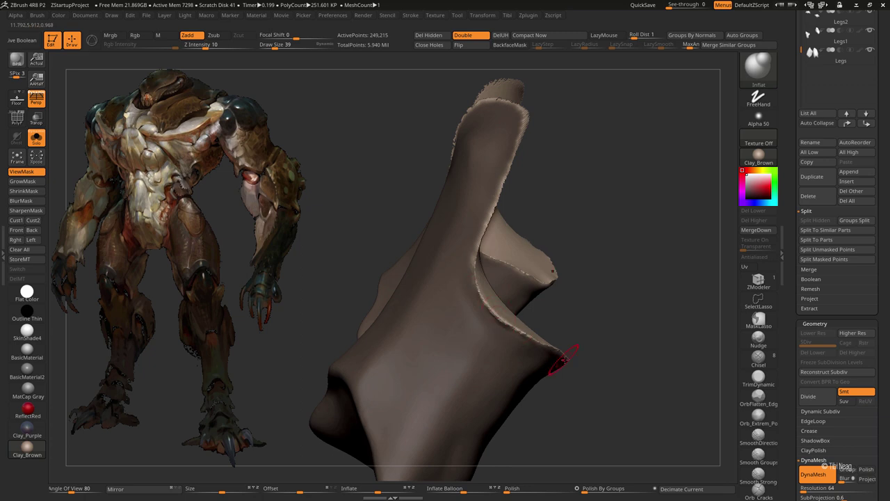
pyautogui.moveTo(565, 358)
pyautogui.mouseDown(button='right')
pyautogui.moveTo(518, 331)
pyautogui.moveTo(536, 240)
pyautogui.moveTo(445, 291)
pyautogui.moveTo(409, 286)
pyautogui.moveTo(433, 274)
pyautogui.moveTo(446, 284)
pyautogui.moveTo(534, 298)
pyautogui.moveTo(489, 316)
pyautogui.moveTo(469, 312)
pyautogui.mouseUp(button='right')
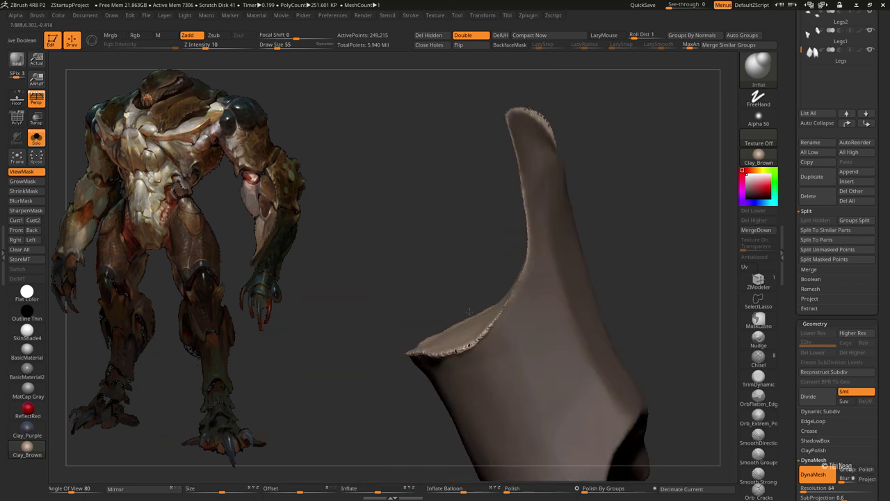
pyautogui.moveTo(515, 172)
pyautogui.mouseDown(button='right')
pyautogui.moveTo(487, 258)
pyautogui.moveTo(498, 218)
pyautogui.mouseUp(button='right')
pyautogui.moveTo(530, 183)
pyautogui.mouseDown(button='right')
pyautogui.moveTo(514, 174)
pyautogui.moveTo(527, 163)
pyautogui.mouseUp(button='right')
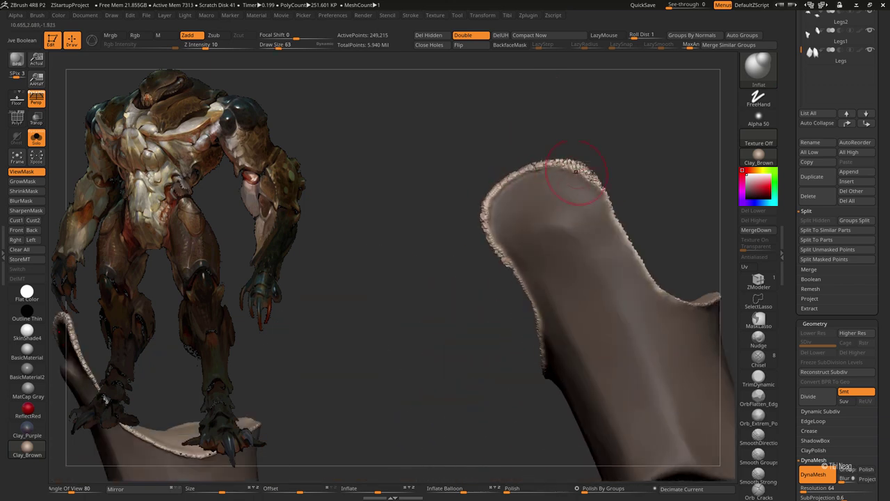
pyautogui.moveTo(672, 280); pyautogui.dragTo(588, 186, button='right')
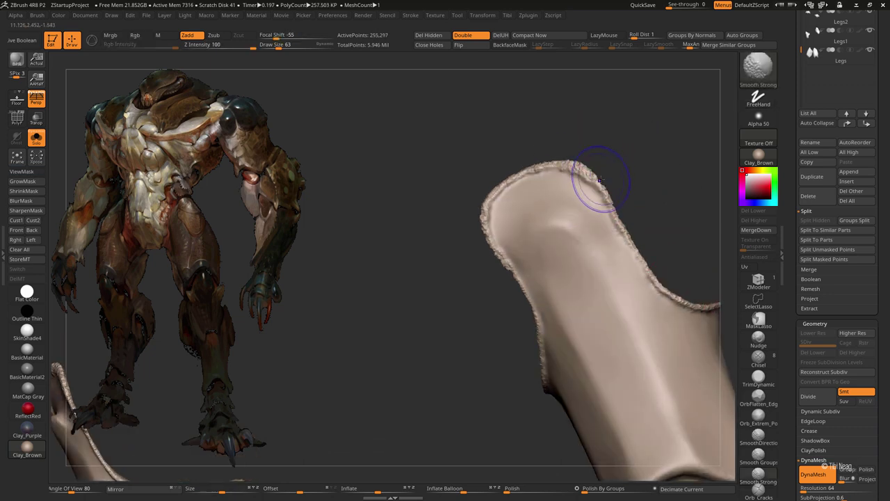
pyautogui.keyDown('ctrl'); pyautogui.moveTo(461, 248); pyautogui.dragTo(477, 248); pyautogui.keyUp('ctrl')
pyautogui.moveTo(478, 249)
pyautogui.mouseDown(button='right')
pyautogui.moveTo(447, 334)
pyautogui.moveTo(473, 191)
pyautogui.mouseUp(button='right')
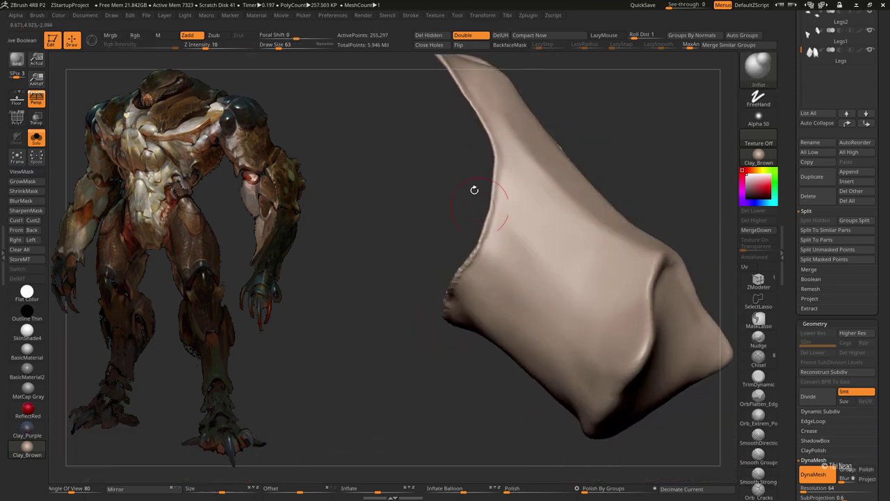
pyautogui.moveTo(464, 274)
pyautogui.mouseDown(button='right')
pyautogui.moveTo(423, 348)
pyautogui.moveTo(493, 199)
pyautogui.moveTo(468, 282)
pyautogui.moveTo(456, 284)
pyautogui.mouseUp(button='right')
# Step: Nudge the plate's overall shape with the Move brush at higher strength and size
pyautogui.press('b')
pyautogui.press('m')
pyautogui.press('v')
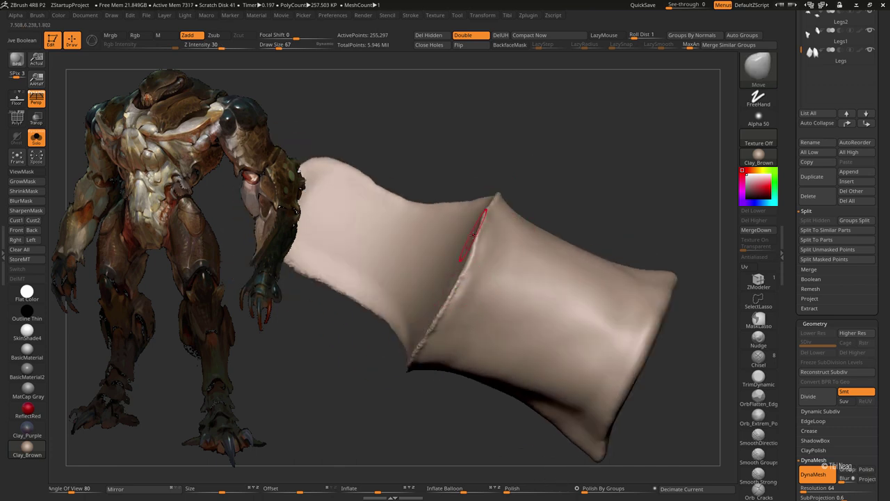
pyautogui.moveTo(489, 206)
pyautogui.mouseDown(button='right')
pyautogui.moveTo(558, 196)
pyautogui.moveTo(377, 248)
pyautogui.mouseUp(button='right')
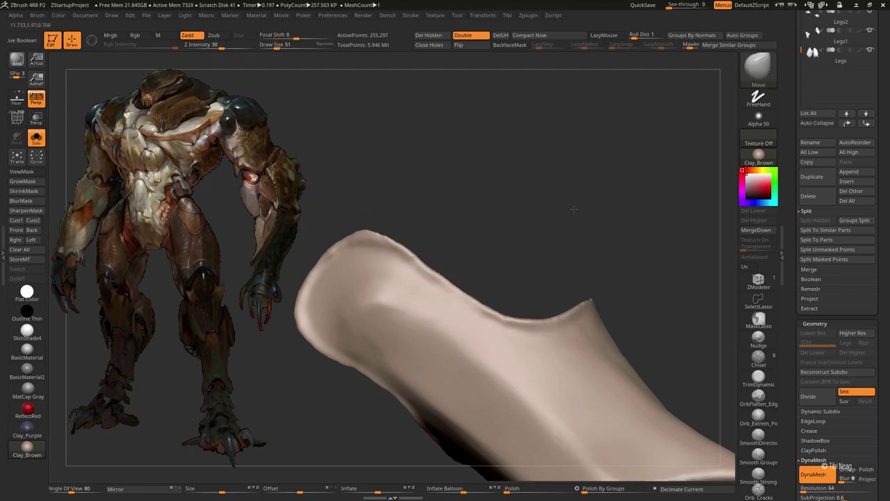
pyautogui.moveTo(507, 313); pyautogui.dragTo(622, 183, button='right')
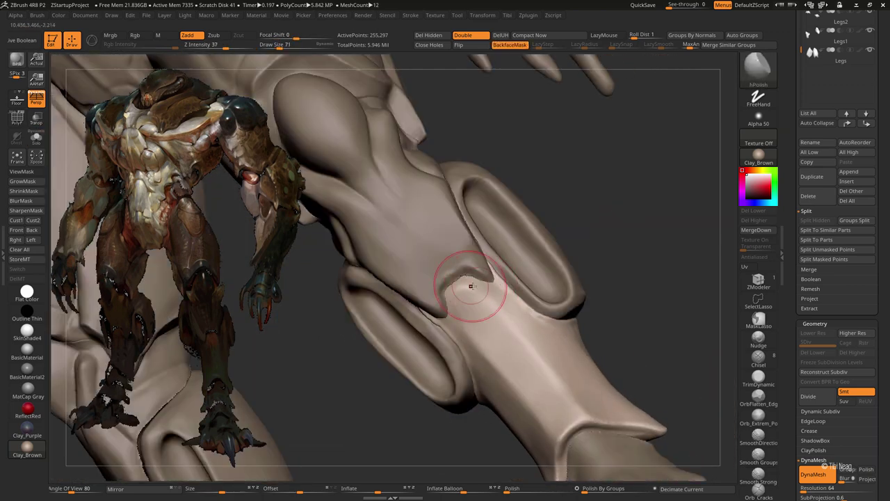
# Step: Polish the shin plate's surface around the crease
pyautogui.moveTo(477, 306); pyautogui.dragTo(476, 317)
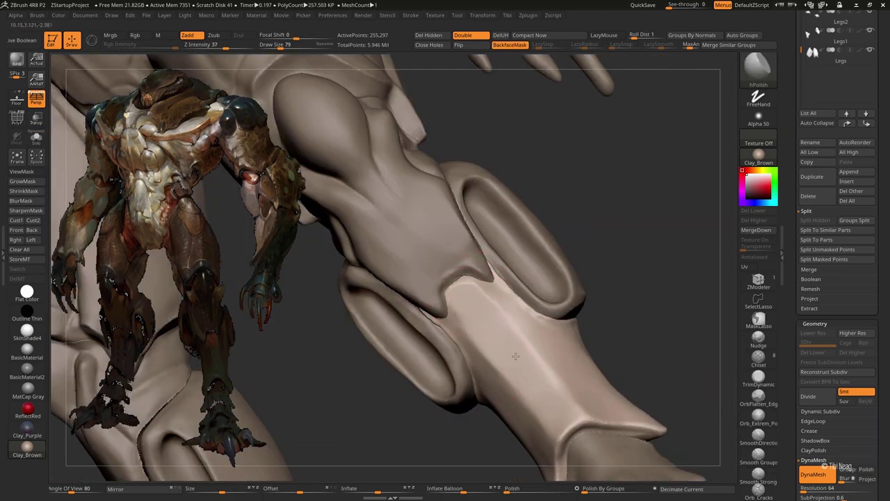
pyautogui.moveTo(501, 335); pyautogui.dragTo(507, 298, button='right')
pyautogui.moveTo(507, 298); pyautogui.dragTo(489, 281)
pyautogui.moveTo(523, 318)
pyautogui.mouseDown(button='right')
pyautogui.moveTo(616, 225)
pyautogui.moveTo(466, 249)
pyautogui.moveTo(578, 192)
pyautogui.mouseUp(button='right')
pyautogui.press('b')
pyautogui.press('m')
pyautogui.press('v')
# Step: Solo the shin plate, sculpt it with hPolish, and compare against the full model
pyautogui.press('b')
pyautogui.press('h')
pyautogui.press('p')
pyautogui.hotkey('shift', 's')
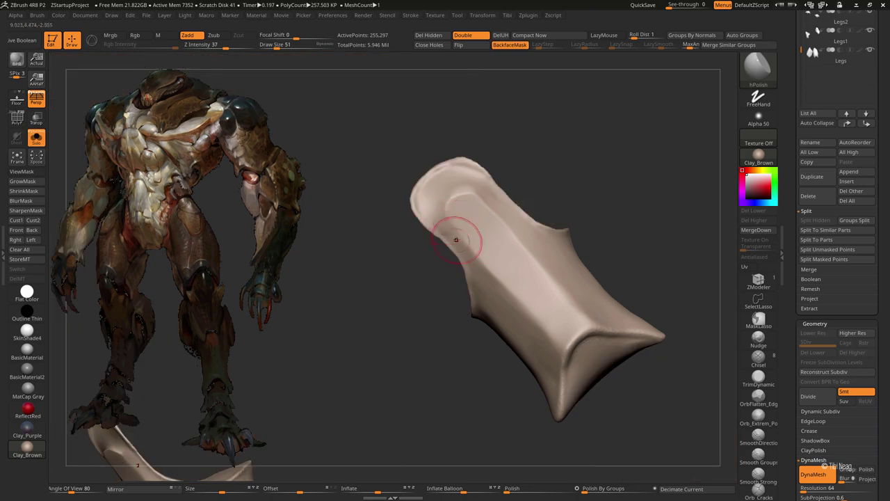
pyautogui.hotkey('shift', 's')
pyautogui.moveTo(470, 268)
pyautogui.keyDown('alt'); pyautogui.mouseDown(button='right')
pyautogui.moveTo(626, 149)
pyautogui.moveTo(536, 219)
pyautogui.mouseUp(button='right'); pyautogui.keyUp('alt')
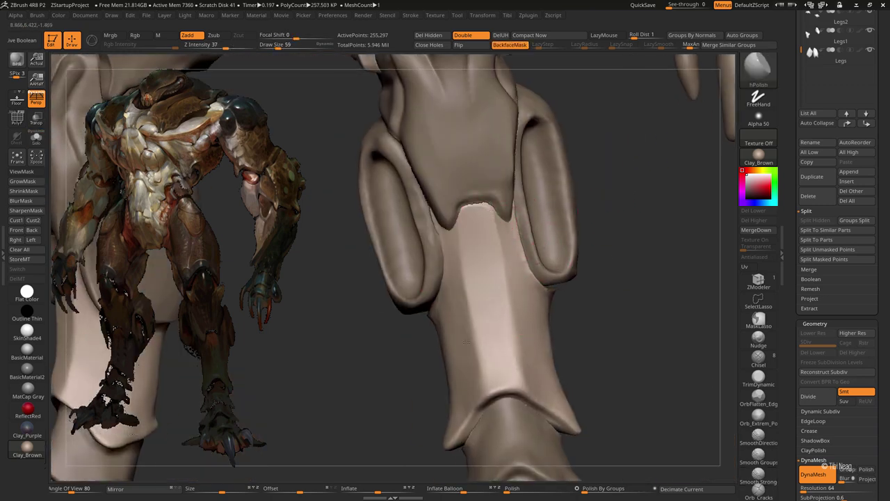
pyautogui.moveTo(503, 241)
pyautogui.keyDown('alt'); pyautogui.mouseDown(button='right')
pyautogui.moveTo(550, 221)
pyautogui.moveTo(620, 312)
pyautogui.moveTo(605, 273)
pyautogui.mouseUp(button='right'); pyautogui.keyUp('alt')
pyautogui.hotkey('shift', 's')
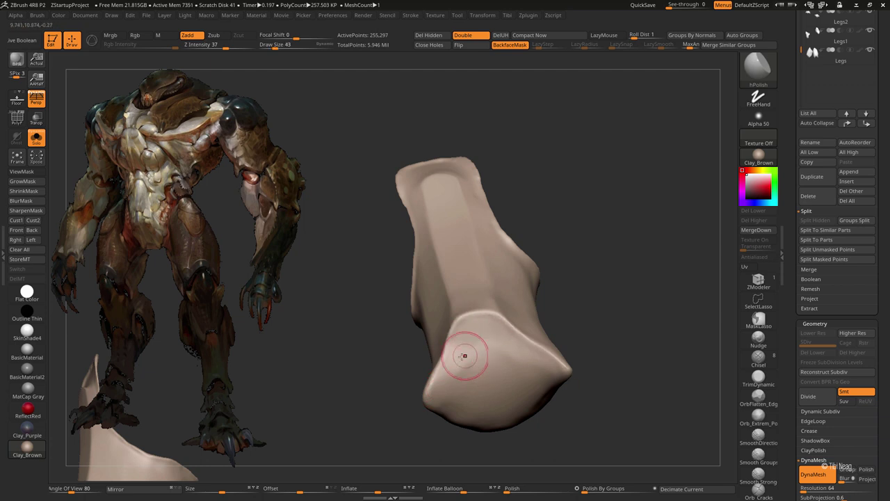
# Step: Soften the plate's edges with Smooth Strong and check it against the leg
pyautogui.moveTo(471, 361)
pyautogui.mouseDown(button='right')
pyautogui.moveTo(529, 334)
pyautogui.moveTo(631, 383)
pyautogui.moveTo(655, 292)
pyautogui.mouseUp(button='right')
pyautogui.press('shift')
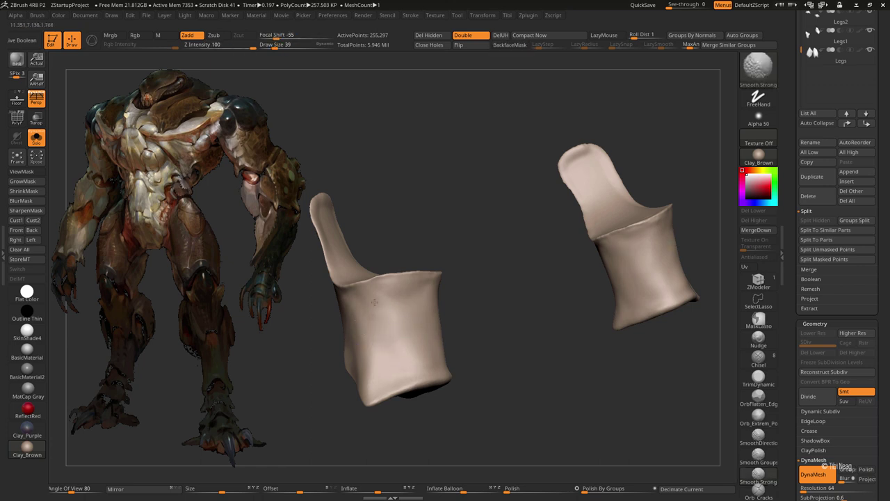
pyautogui.moveTo(432, 293)
pyautogui.mouseDown(button='right')
pyautogui.moveTo(522, 318)
pyautogui.moveTo(432, 334)
pyautogui.mouseUp(button='right')
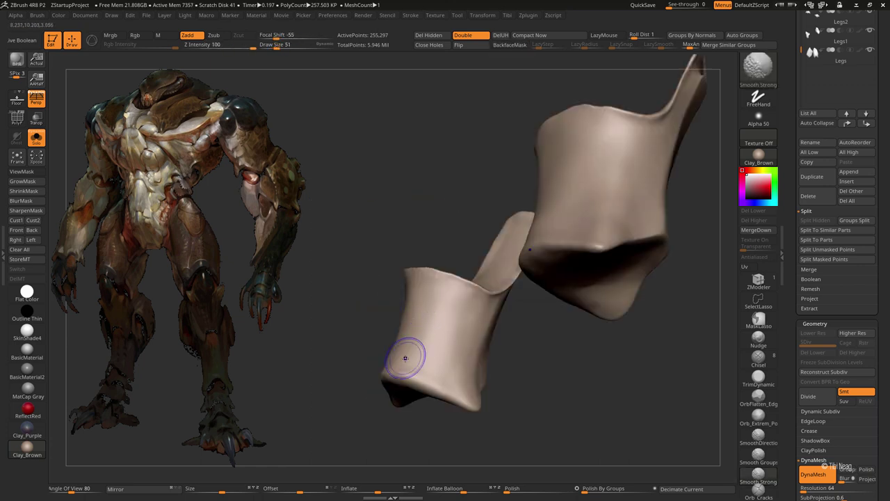
pyautogui.moveTo(472, 314)
pyautogui.mouseDown(button='right')
pyautogui.moveTo(473, 347)
pyautogui.moveTo(602, 350)
pyautogui.mouseUp(button='right')
pyautogui.moveTo(537, 318)
pyautogui.mouseDown(button='right')
pyautogui.moveTo(610, 253)
pyautogui.moveTo(647, 335)
pyautogui.moveTo(568, 298)
pyautogui.moveTo(441, 377)
pyautogui.moveTo(595, 310)
pyautogui.mouseUp(button='right')
# Step: Shape the shin plate's lower point with the Move and hPolish brushes
pyautogui.press('b')
pyautogui.press('m')
pyautogui.press('v')
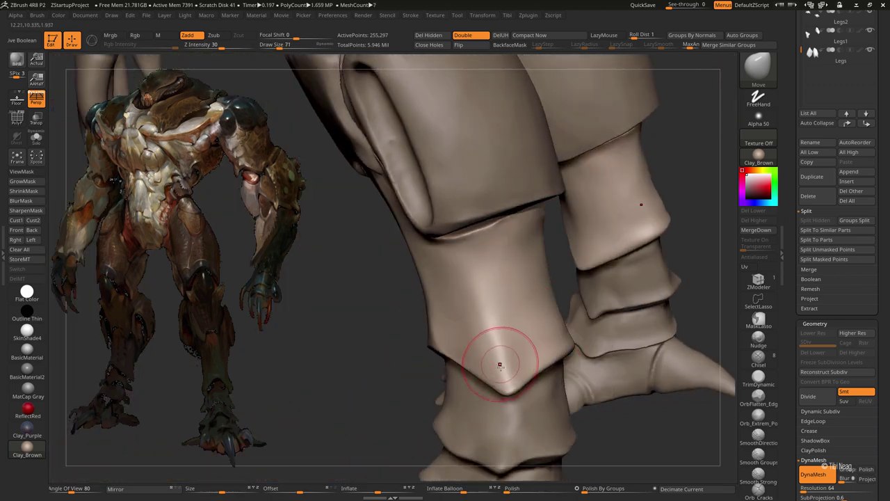
pyautogui.press('b')
pyautogui.press('h')
pyautogui.press('p')
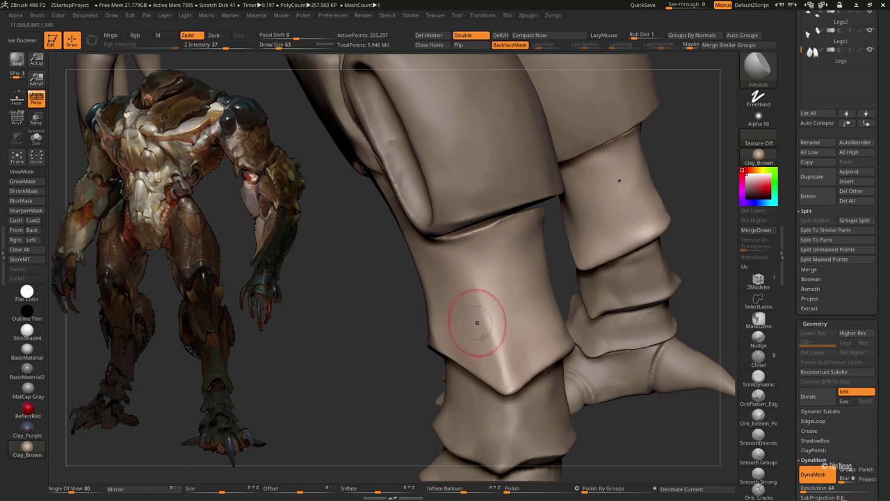
pyautogui.moveTo(521, 352)
pyautogui.mouseDown(button='right')
pyautogui.moveTo(600, 293)
pyautogui.moveTo(628, 334)
pyautogui.moveTo(648, 304)
pyautogui.moveTo(618, 308)
pyautogui.moveTo(590, 285)
pyautogui.moveTo(482, 271)
pyautogui.mouseUp(button='right')
# Step: Push the point snugly over the ankle with Move, checking the guard in Solo
pyautogui.press('b')
pyautogui.press('m')
pyautogui.press('v')
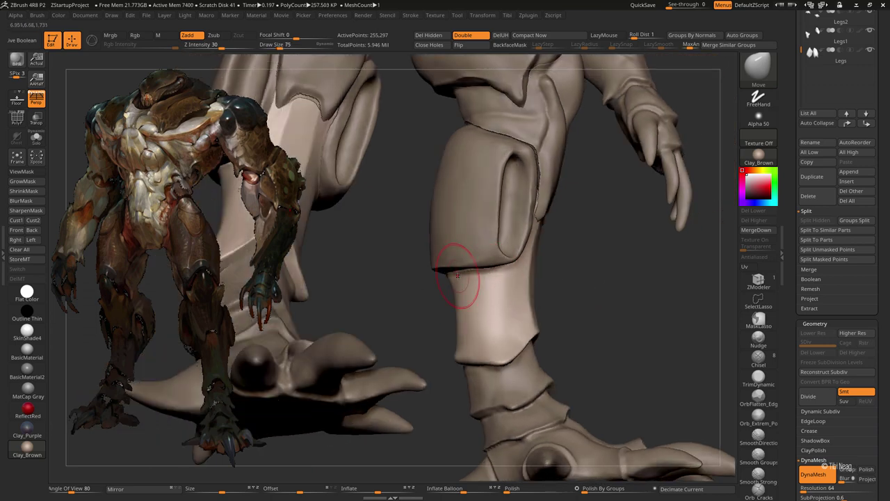
pyautogui.moveTo(421, 297)
pyautogui.mouseDown(button='right')
pyautogui.moveTo(438, 277)
pyautogui.moveTo(452, 317)
pyautogui.mouseUp(button='right')
pyautogui.moveTo(408, 282)
pyautogui.mouseDown(button='right')
pyautogui.moveTo(357, 301)
pyautogui.moveTo(509, 306)
pyautogui.moveTo(455, 422)
pyautogui.moveTo(521, 383)
pyautogui.moveTo(617, 300)
pyautogui.moveTo(416, 359)
pyautogui.mouseUp(button='right')
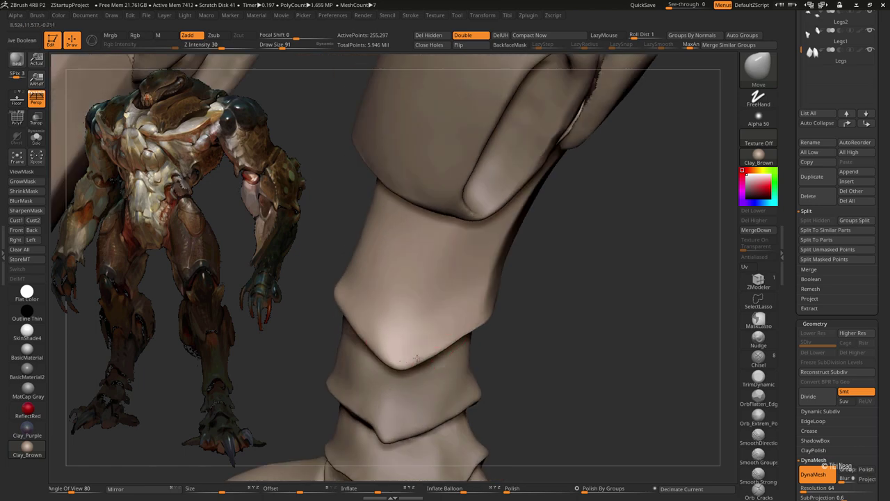
pyautogui.hotkey('ctrl', 'shift', 's')
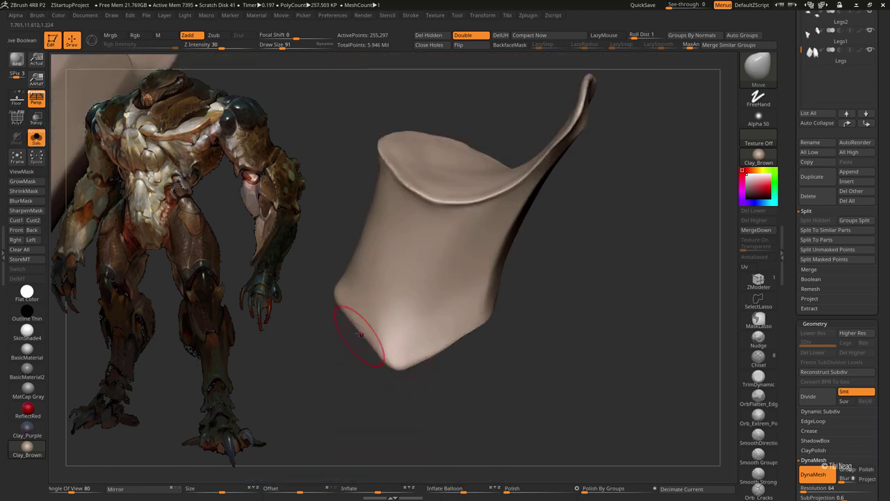
pyautogui.keyDown('alt'); pyautogui.moveTo(360, 333); pyautogui.dragTo(498, 316, button='right'); pyautogui.keyUp('alt')
pyautogui.hotkey('ctrl', 'shift', 's')
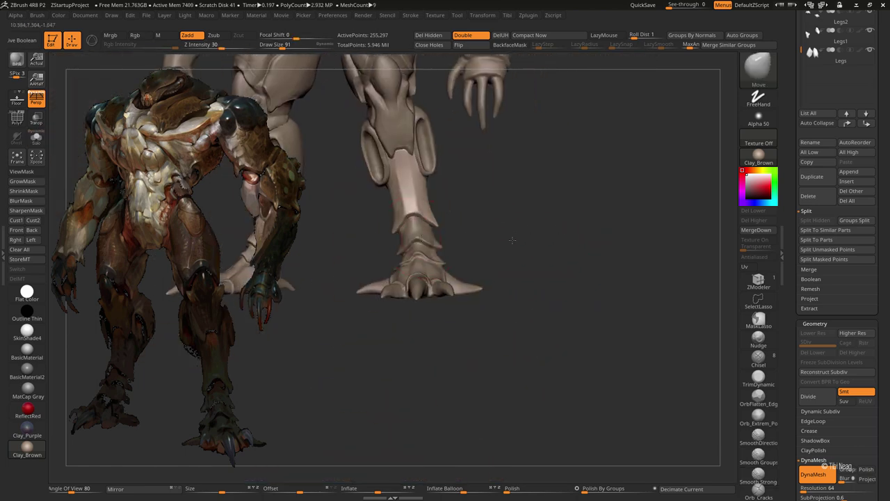
# Step: Solo the Legs4 subtool and Smooth Strong the lower-left rim of its flat face
pyautogui.keyDown('alt'); pyautogui.click(522, 235); pyautogui.keyUp('alt')
pyautogui.hotkey('ctrl', 'shift', 's')
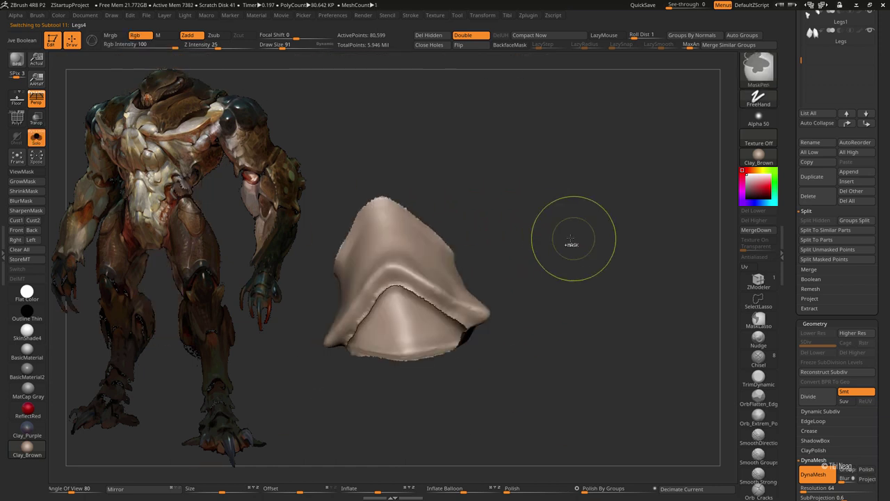
pyautogui.moveTo(572, 248)
pyautogui.mouseDown()
pyautogui.moveTo(421, 308)
pyautogui.moveTo(483, 240)
pyautogui.mouseUp()
pyautogui.press('[')
pyautogui.press('shift')
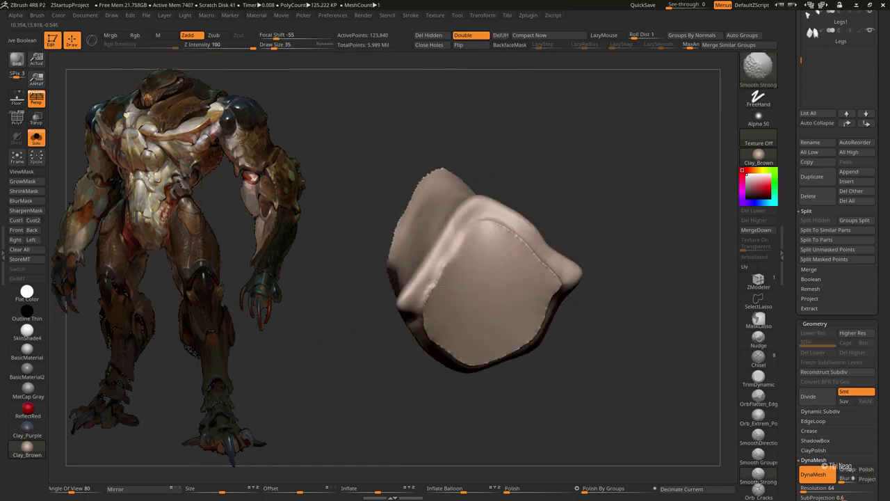
pyautogui.moveTo(442, 285); pyautogui.dragTo(452, 258)
pyautogui.moveTo(513, 205)
pyautogui.keyDown('alt'); pyautogui.mouseDown()
pyautogui.moveTo(453, 183)
pyautogui.moveTo(392, 244)
pyautogui.moveTo(366, 199)
pyautogui.mouseUp(); pyautogui.keyUp('alt')
pyautogui.moveTo(334, 229)
pyautogui.keyDown('shift'); pyautogui.mouseDown()
pyautogui.moveTo(391, 322)
pyautogui.moveTo(473, 264)
pyautogui.moveTo(477, 239)
pyautogui.mouseUp(); pyautogui.keyUp('shift')
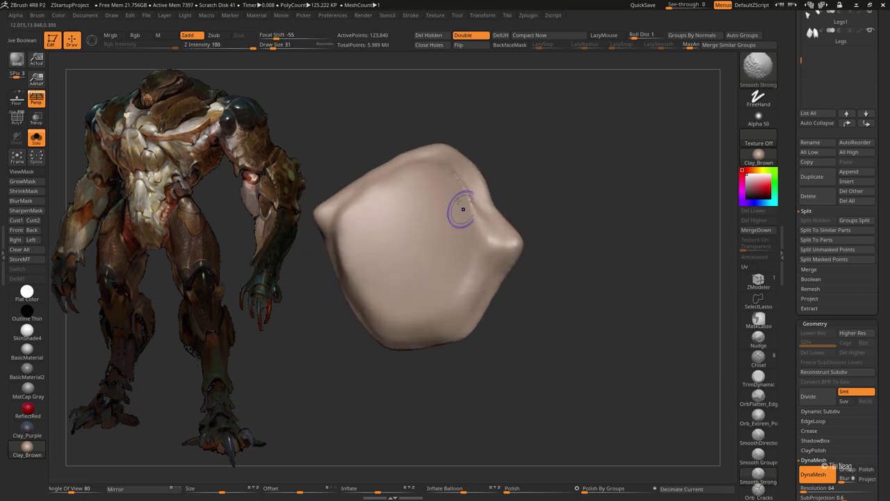
pyautogui.moveTo(515, 213); pyautogui.dragTo(337, 261)
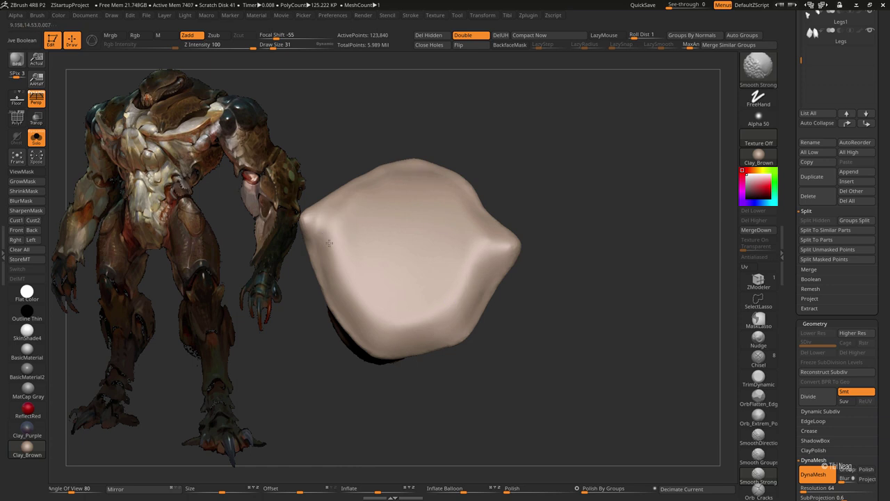
# Step: Pull the upper ring segment's flares further out with the Move brush
pyautogui.press('b')
pyautogui.press('m')
pyautogui.press('v')
pyautogui.moveTo(535, 204)
pyautogui.keyDown('alt'); pyautogui.mouseDown()
pyautogui.moveTo(429, 219)
pyautogui.moveTo(449, 287)
pyautogui.moveTo(535, 230)
pyautogui.moveTo(533, 217)
pyautogui.mouseUp(); pyautogui.keyUp('alt')
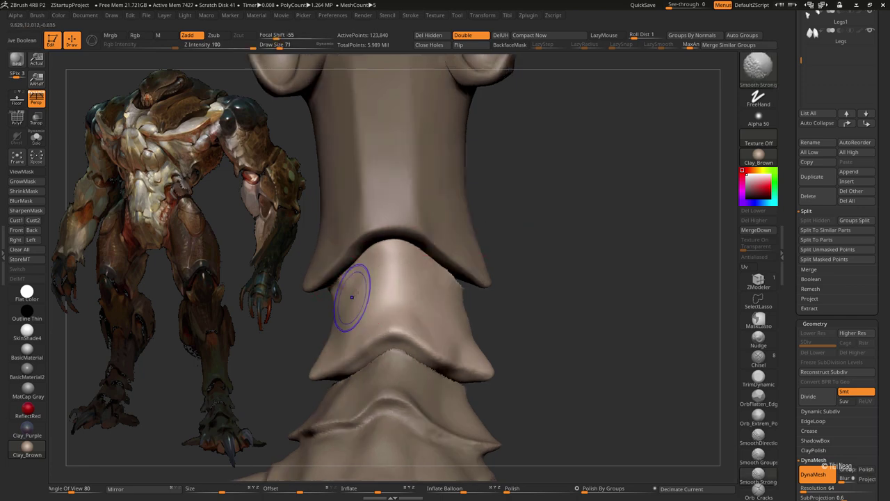
pyautogui.moveTo(341, 276)
pyautogui.mouseDown()
pyautogui.moveTo(459, 286)
pyautogui.moveTo(473, 318)
pyautogui.moveTo(466, 308)
pyautogui.moveTo(612, 251)
pyautogui.moveTo(640, 228)
pyautogui.moveTo(491, 296)
pyautogui.moveTo(527, 330)
pyautogui.moveTo(401, 355)
pyautogui.mouseUp()
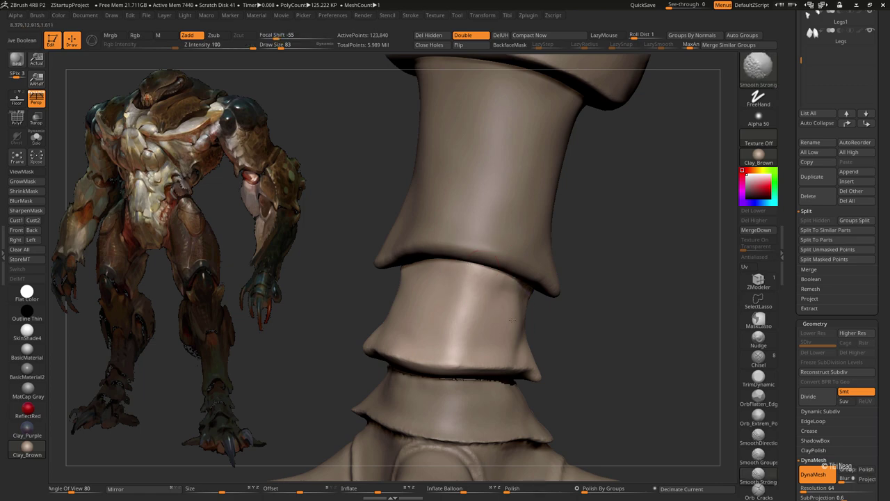
pyautogui.moveTo(522, 288)
pyautogui.mouseDown()
pyautogui.moveTo(558, 318)
pyautogui.moveTo(546, 279)
pyautogui.moveTo(524, 308)
pyautogui.moveTo(489, 289)
pyautogui.moveTo(418, 283)
pyautogui.moveTo(429, 285)
pyautogui.moveTo(555, 127)
pyautogui.moveTo(567, 162)
pyautogui.moveTo(445, 240)
pyautogui.moveTo(402, 236)
pyautogui.moveTo(378, 279)
pyautogui.mouseUp()
pyautogui.hotkey('ctrl', 'shift', 's')
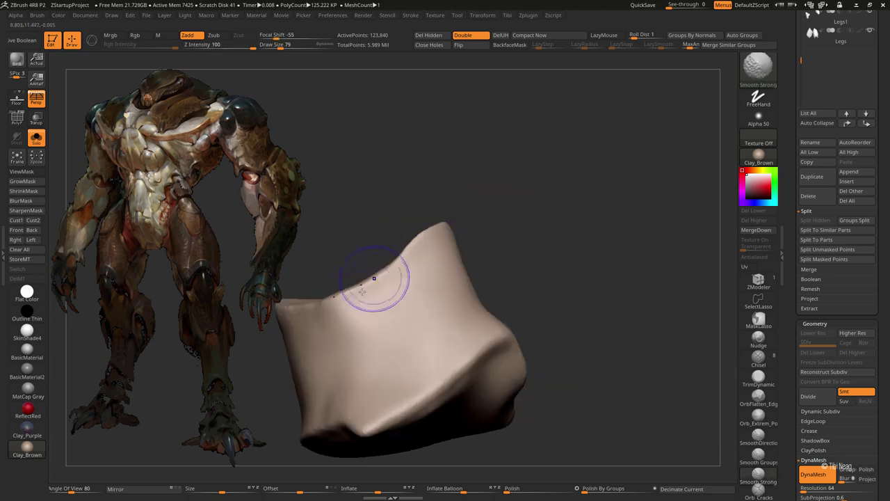
pyautogui.hotkey('ctrl', 'shift', 's')
# Step: Smooth the stacked leg rings, then isolate a single ankle ring segment
pyautogui.moveTo(477, 201)
pyautogui.mouseDown()
pyautogui.moveTo(500, 280)
pyautogui.moveTo(487, 271)
pyautogui.moveTo(567, 233)
pyautogui.moveTo(432, 332)
pyautogui.moveTo(488, 338)
pyautogui.moveTo(564, 283)
pyautogui.moveTo(317, 304)
pyautogui.mouseUp()
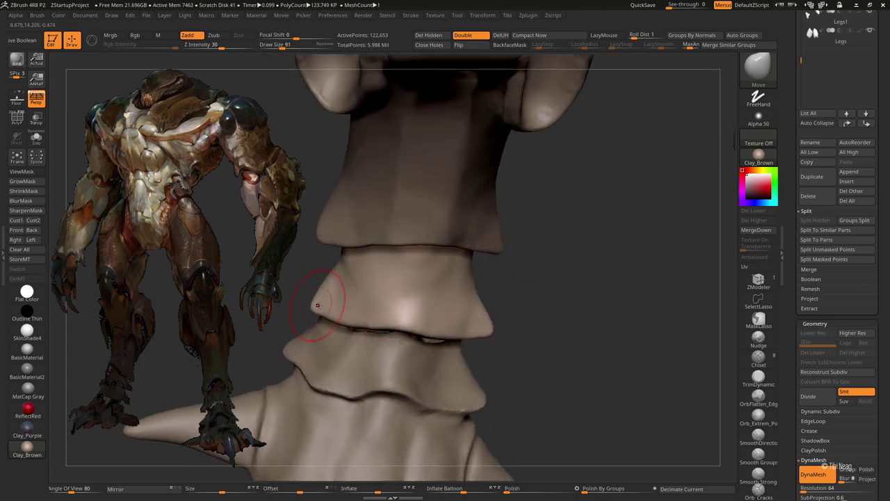
pyautogui.press('shift')
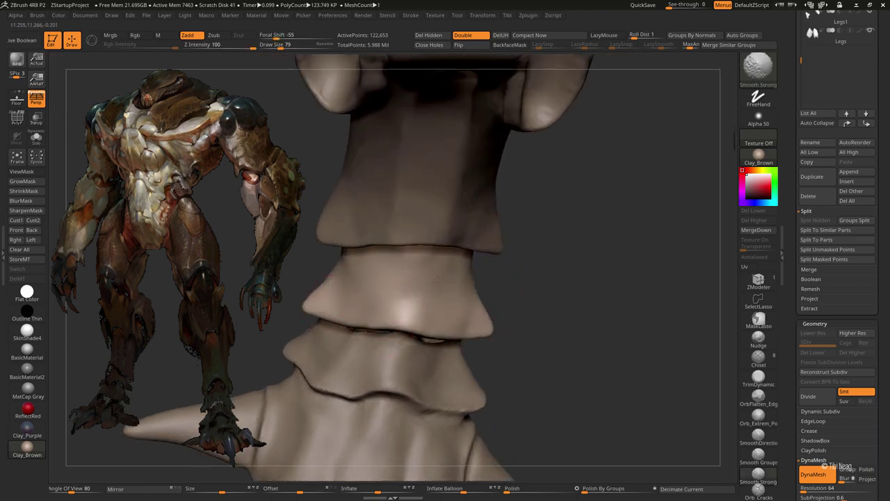
pyautogui.moveTo(454, 322); pyautogui.dragTo(510, 290)
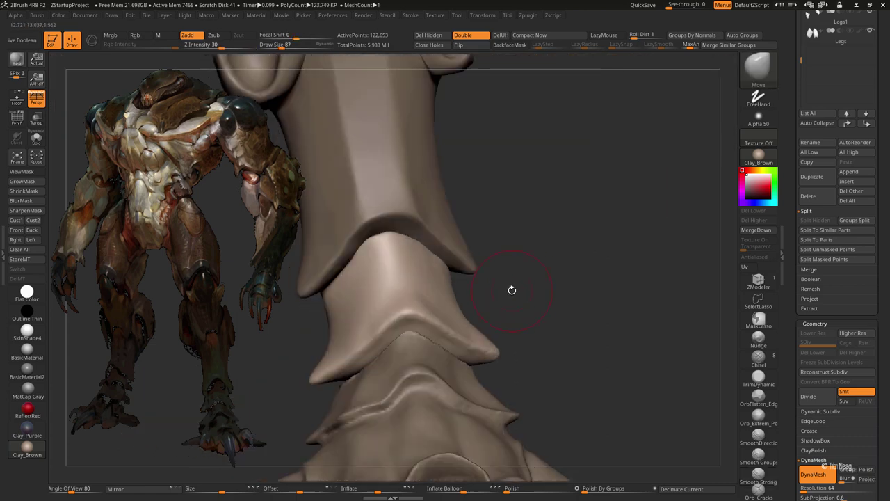
pyautogui.hotkey('ctrl', 'shift', 's')
pyautogui.moveTo(435, 343); pyautogui.dragTo(510, 294)
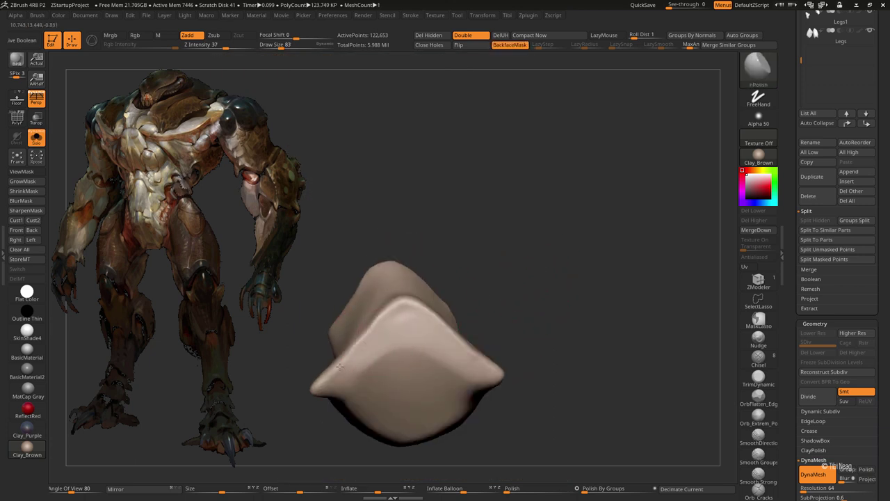
pyautogui.moveTo(411, 330); pyautogui.dragTo(379, 309)
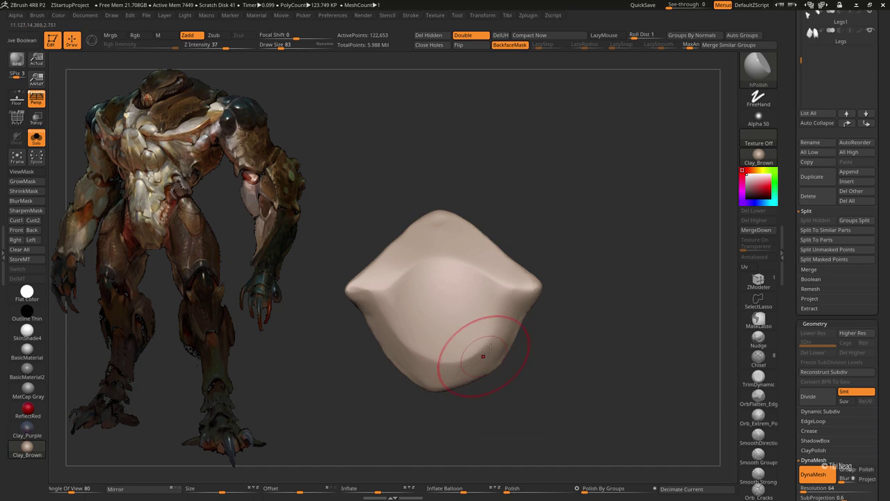
pyautogui.moveTo(483, 356); pyautogui.dragTo(523, 413)
# Step: Shape the ankle ring with Move, hPolish and Smooth Strong, then view the full leg
pyautogui.press('b')
pyautogui.press('m')
pyautogui.press('v')
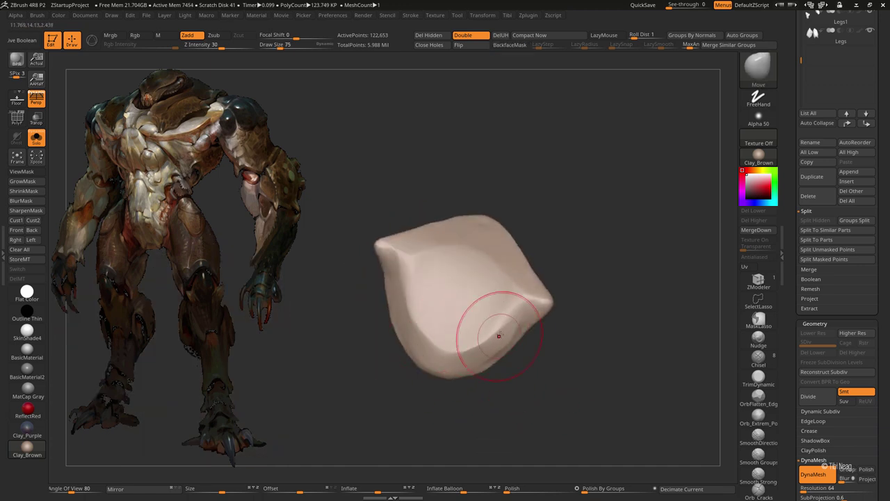
pyautogui.press('b')
pyautogui.press('h')
pyautogui.press('p')
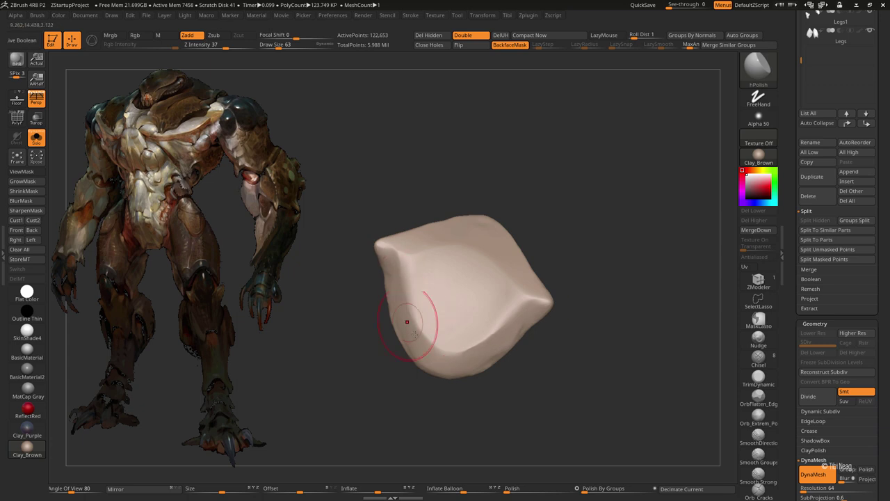
pyautogui.moveTo(541, 310)
pyautogui.mouseDown()
pyautogui.moveTo(621, 368)
pyautogui.moveTo(594, 334)
pyautogui.moveTo(489, 367)
pyautogui.mouseUp()
pyautogui.press('shift')
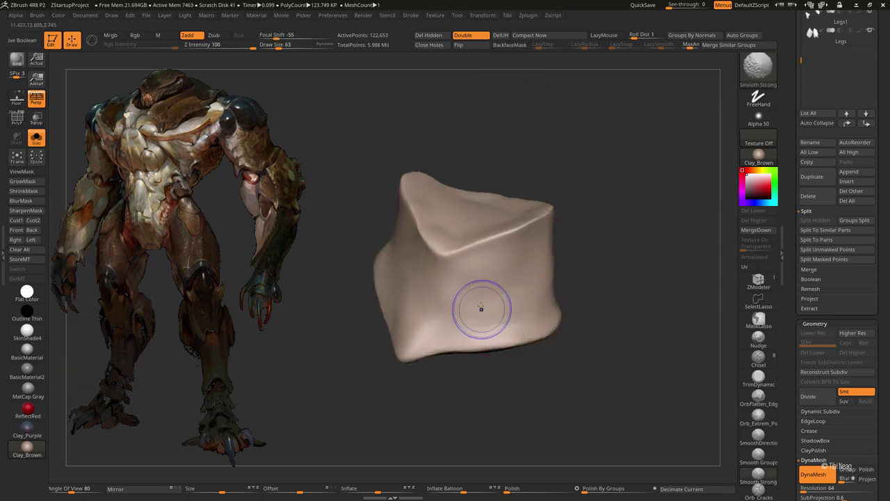
pyautogui.moveTo(544, 259)
pyautogui.mouseDown()
pyautogui.moveTo(461, 248)
pyautogui.moveTo(407, 319)
pyautogui.moveTo(543, 249)
pyautogui.moveTo(475, 268)
pyautogui.moveTo(505, 369)
pyautogui.moveTo(561, 362)
pyautogui.moveTo(570, 376)
pyautogui.mouseUp()
pyautogui.press('b')
pyautogui.press('m')
pyautogui.press('v')
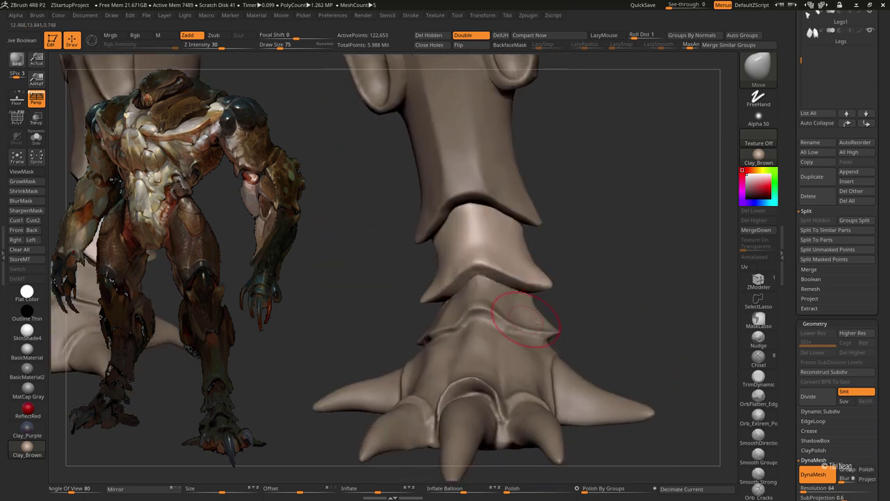
# Step: Select the Legs3 piece, smooth its top, and trim a flat plane into it with TrimDynamic
pyautogui.keyDown('alt'); pyautogui.click(550, 327); pyautogui.keyUp('alt')
pyautogui.moveTo(549, 327); pyautogui.dragTo(596, 253)
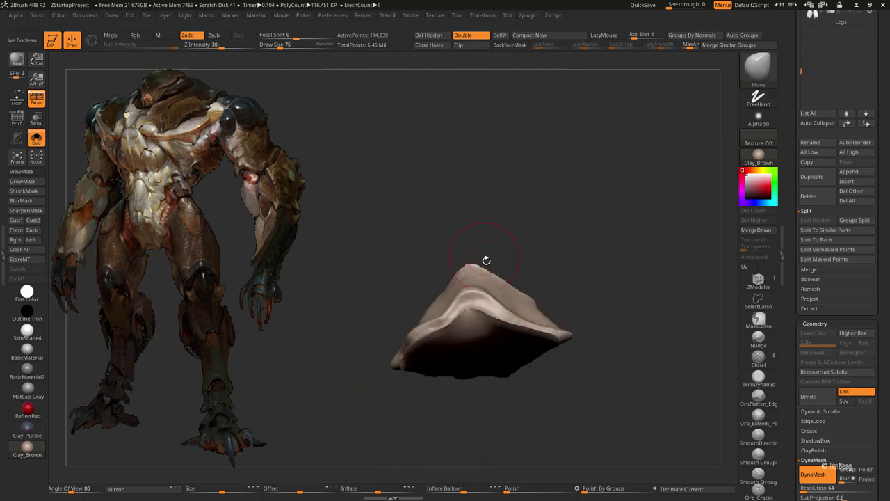
pyautogui.moveTo(486, 260); pyautogui.dragTo(499, 233)
pyautogui.keyDown('alt'); pyautogui.moveTo(509, 169); pyautogui.dragTo(433, 245); pyautogui.keyUp('alt')
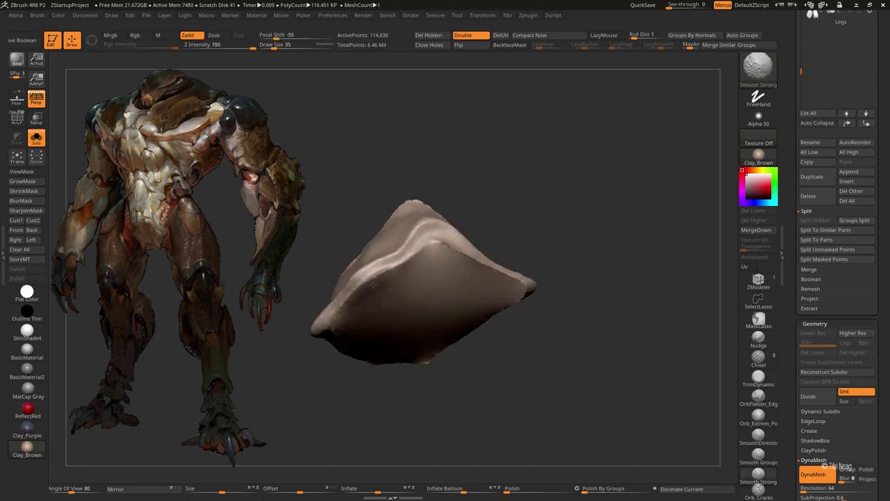
pyautogui.moveTo(340, 321)
pyautogui.mouseDown()
pyautogui.moveTo(519, 201)
pyautogui.moveTo(377, 179)
pyautogui.moveTo(524, 139)
pyautogui.moveTo(407, 338)
pyautogui.moveTo(362, 246)
pyautogui.moveTo(415, 318)
pyautogui.mouseUp()
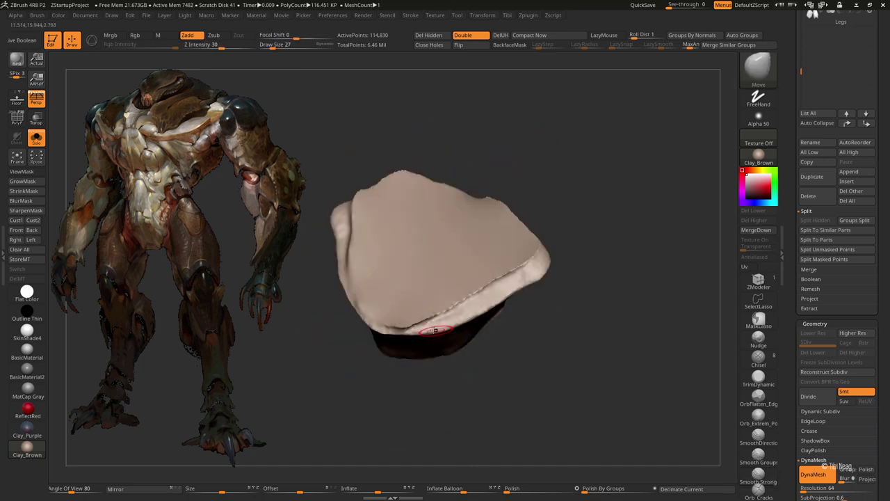
pyautogui.moveTo(554, 201)
pyautogui.mouseDown()
pyautogui.moveTo(601, 133)
pyautogui.moveTo(489, 211)
pyautogui.mouseUp()
pyautogui.keyDown('shift'); pyautogui.moveTo(421, 216); pyautogui.dragTo(538, 199); pyautogui.keyUp('shift')
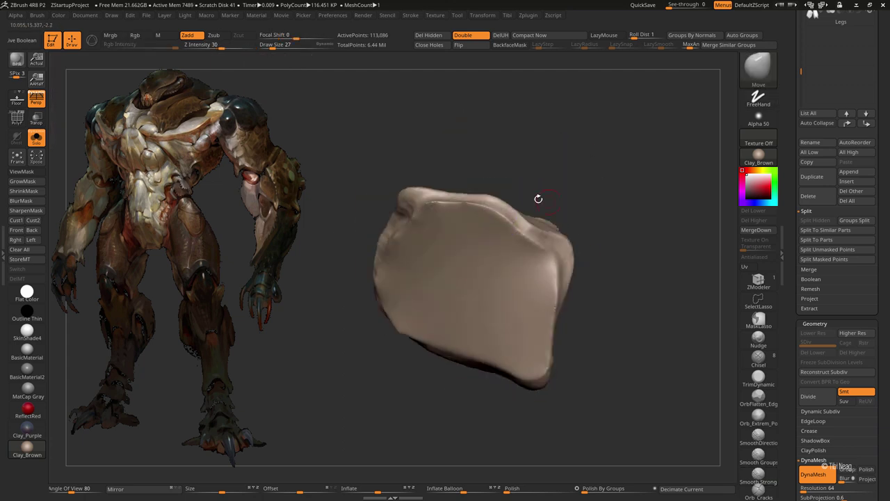
pyautogui.click(758, 377)
pyautogui.moveTo(428, 205); pyautogui.dragTo(475, 205)
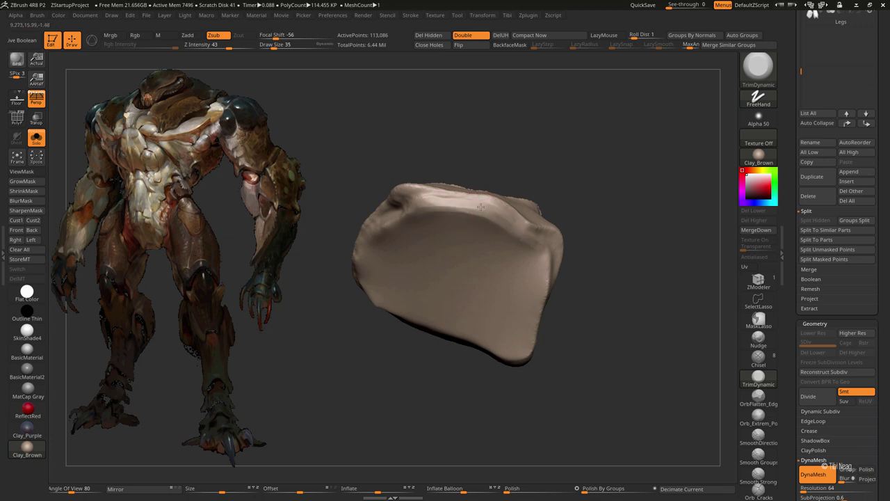
# Step: Flatten the upper-left surface of the Legs3 piece
pyautogui.moveTo(539, 253); pyautogui.dragTo(562, 332)
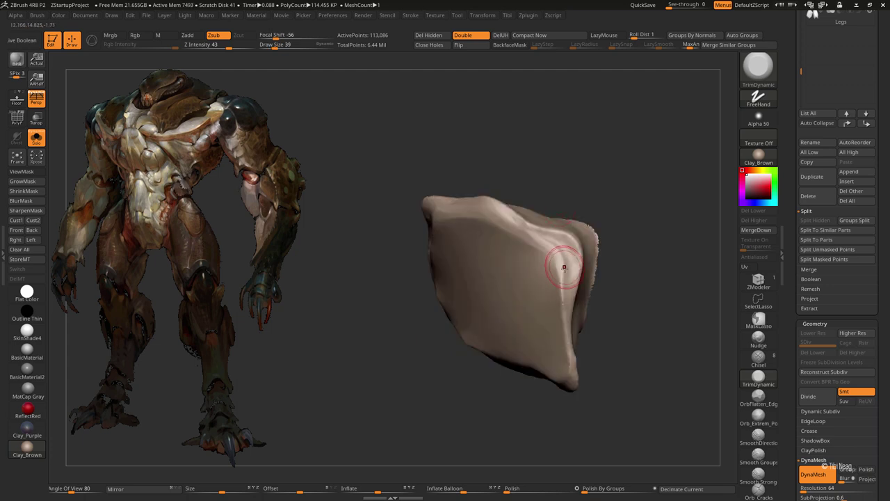
pyautogui.moveTo(568, 362); pyautogui.dragTo(429, 396)
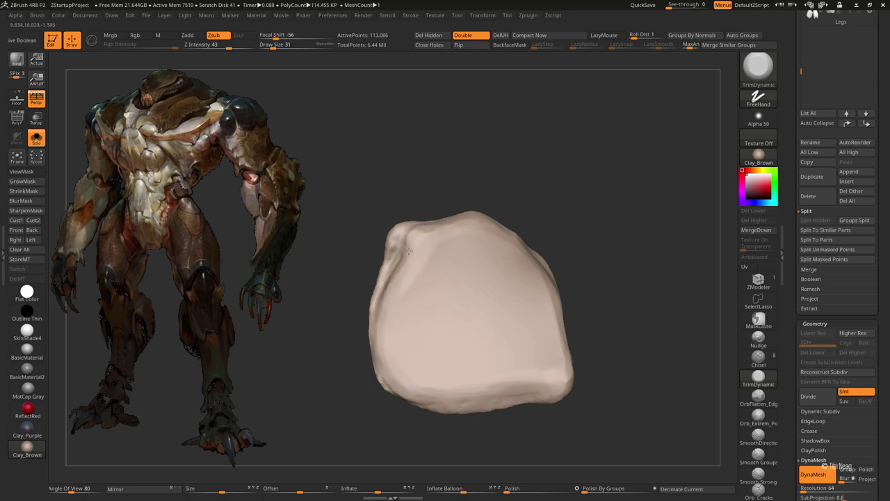
pyautogui.moveTo(409, 251); pyautogui.dragTo(431, 199, button='right')
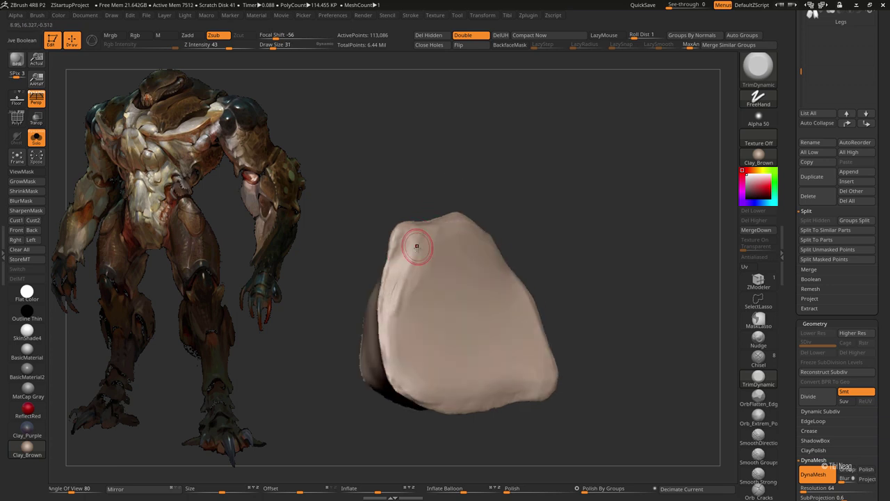
pyautogui.moveTo(396, 271); pyautogui.dragTo(403, 283)
# Step: Build up the hollow side with Clay and Smooth Strong, then show the whole foot
pyautogui.press('b')
pyautogui.press('c')
pyautogui.press('l')
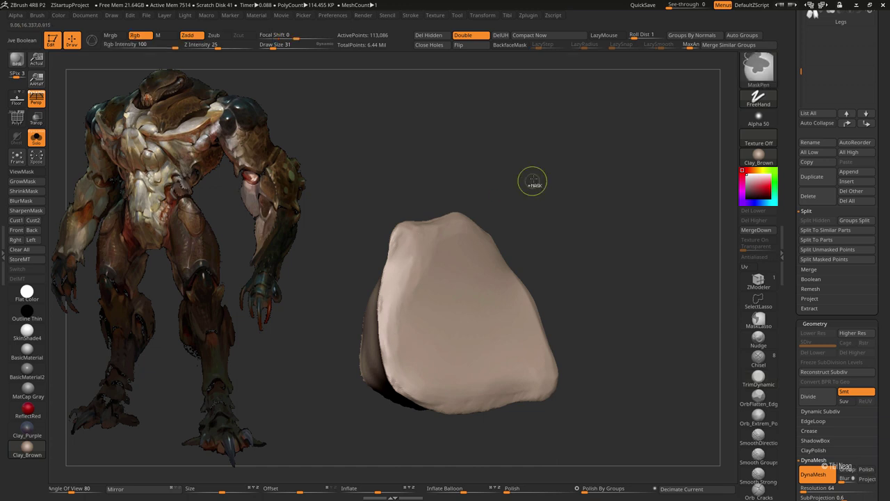
pyautogui.moveTo(533, 183)
pyautogui.mouseDown(button='right')
pyautogui.moveTo(509, 183)
pyautogui.moveTo(417, 264)
pyautogui.moveTo(543, 66)
pyautogui.mouseUp(button='right')
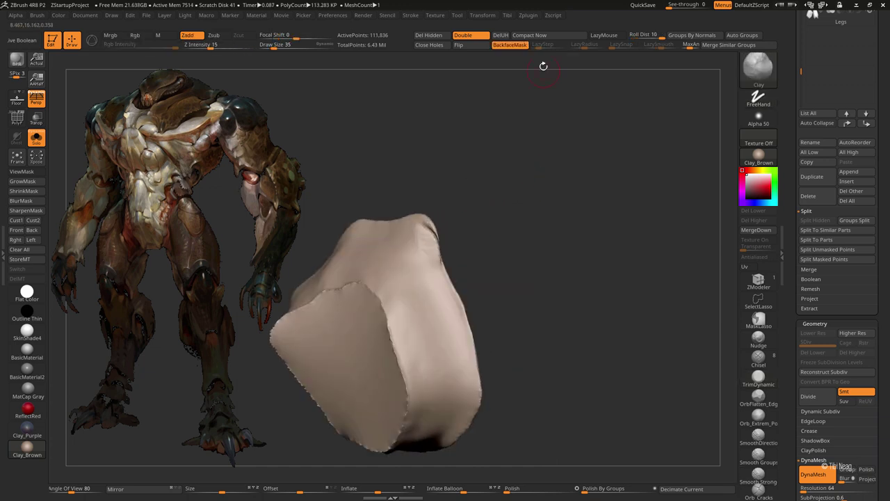
pyautogui.press('shift')
pyautogui.press('shift')
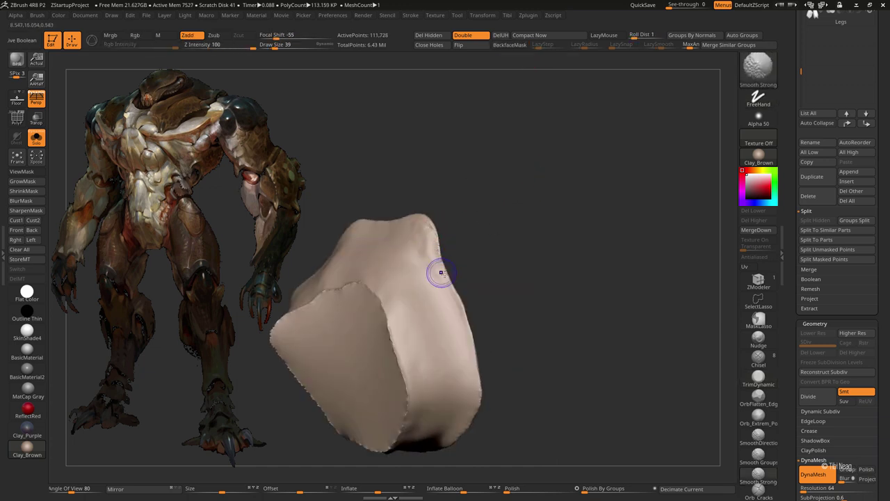
pyautogui.moveTo(351, 296)
pyautogui.mouseDown(button='right')
pyautogui.moveTo(554, 165)
pyautogui.moveTo(331, 284)
pyautogui.moveTo(491, 263)
pyautogui.moveTo(432, 279)
pyautogui.moveTo(497, 259)
pyautogui.mouseUp(button='right')
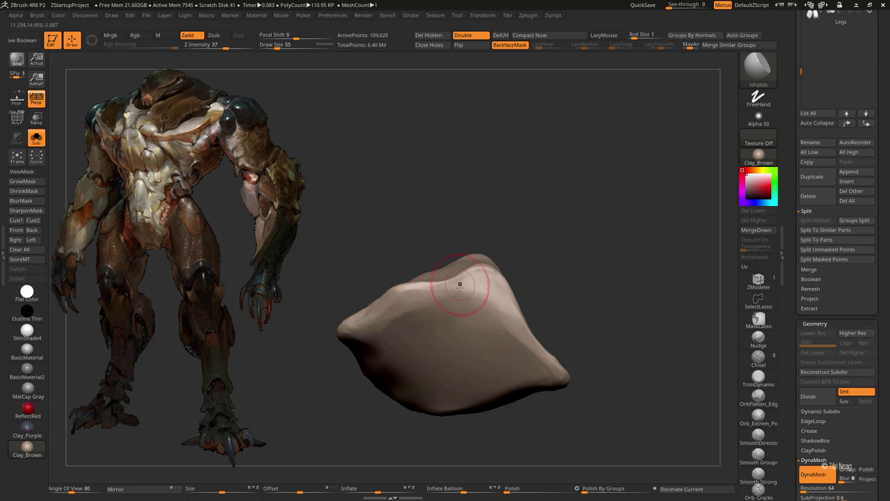
pyautogui.moveTo(460, 283); pyautogui.dragTo(457, 250, button='right')
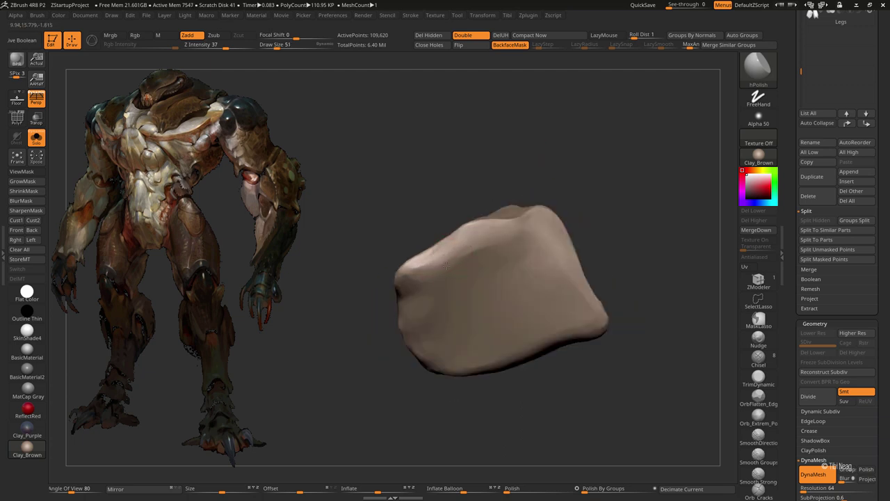
pyautogui.moveTo(427, 222); pyautogui.dragTo(432, 266)
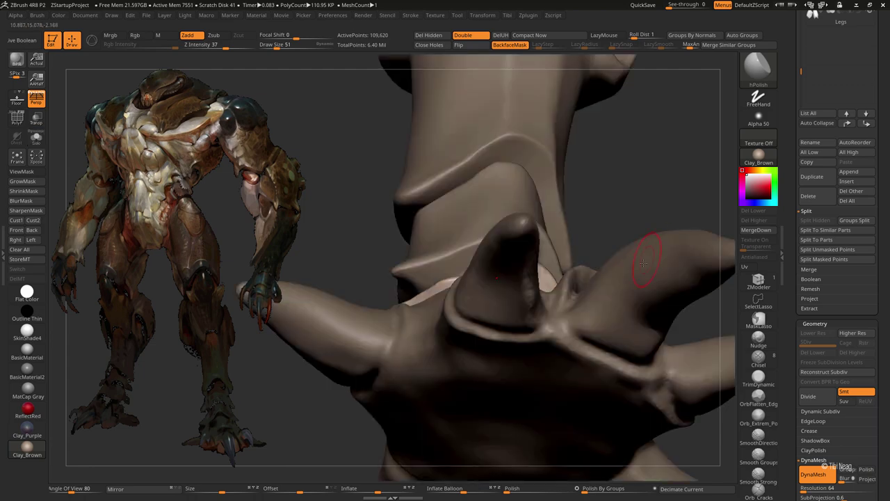
pyautogui.moveTo(636, 258)
pyautogui.mouseDown()
pyautogui.moveTo(557, 246)
pyautogui.moveTo(413, 339)
pyautogui.mouseUp()
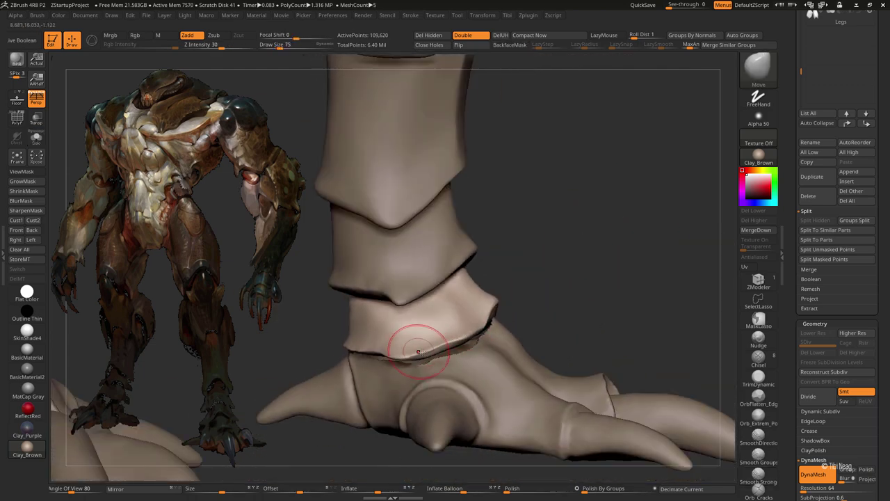
# Step: Switch to the Move brush and frame the ankle rings above the foot
pyautogui.moveTo(556, 292)
pyautogui.mouseDown()
pyautogui.moveTo(608, 239)
pyautogui.moveTo(656, 252)
pyautogui.moveTo(644, 260)
pyautogui.mouseUp()
pyautogui.press('b')
pyautogui.press('m')
pyautogui.press('v')
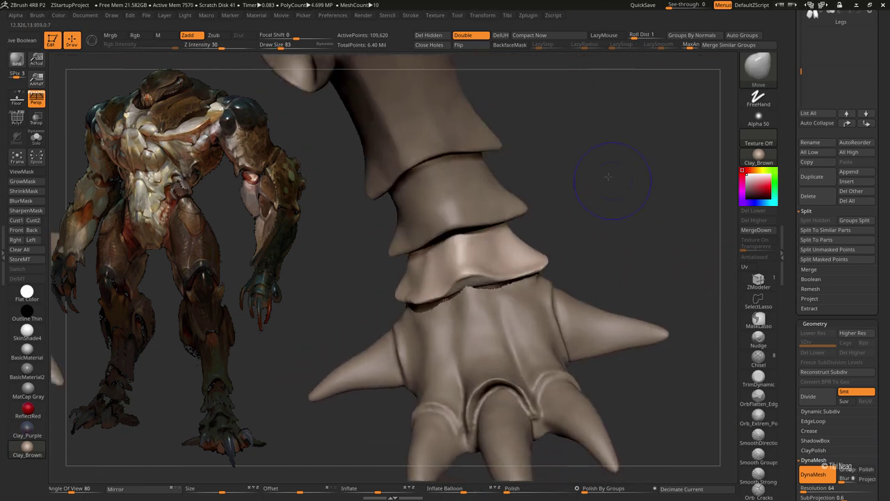
pyautogui.moveTo(591, 278)
pyautogui.mouseDown()
pyautogui.moveTo(603, 253)
pyautogui.moveTo(477, 258)
pyautogui.moveTo(441, 298)
pyautogui.mouseUp()
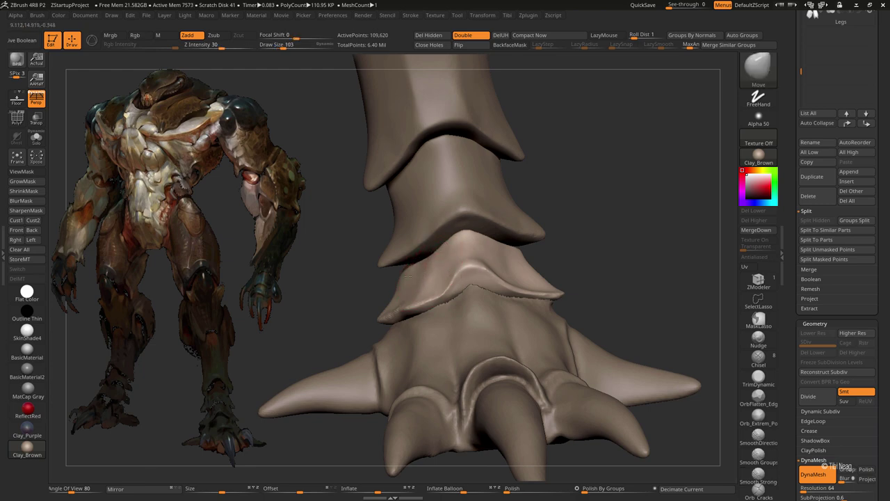
pyautogui.moveTo(539, 264); pyautogui.dragTo(557, 245)
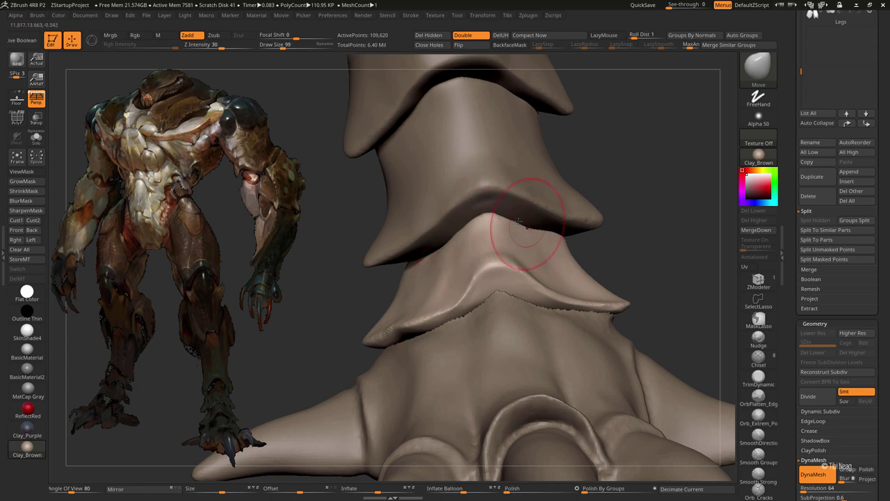
pyautogui.moveTo(551, 236)
pyautogui.mouseDown()
pyautogui.moveTo(477, 278)
pyautogui.moveTo(557, 319)
pyautogui.mouseUp()
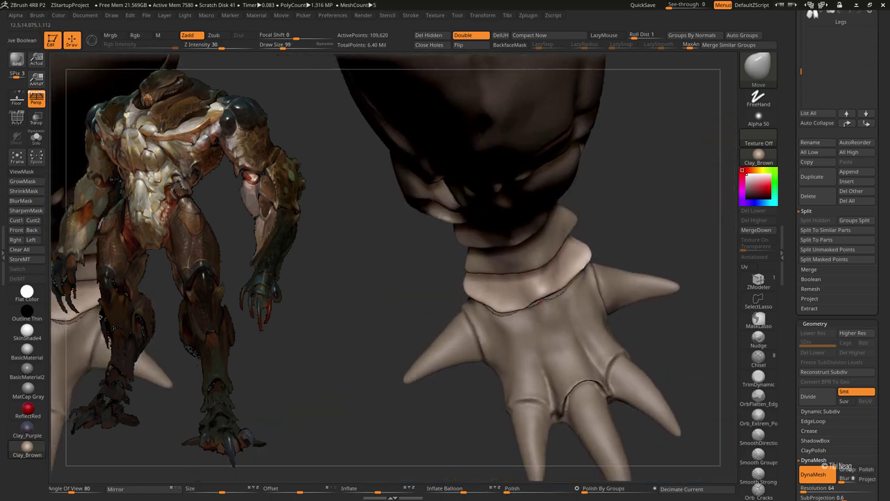
pyautogui.hotkey('ctrl', 'shift', 'f')
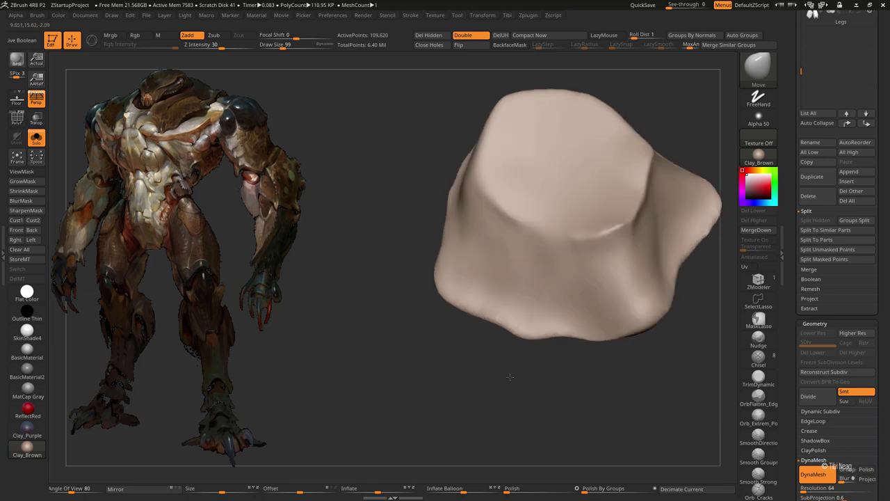
# Step: Pull the ankle ring's lip up and to the right, then solo that ring subtool
pyautogui.moveTo(533, 335)
pyautogui.mouseDown(button='right')
pyautogui.moveTo(512, 313)
pyautogui.moveTo(540, 325)
pyautogui.moveTo(509, 326)
pyautogui.moveTo(525, 322)
pyautogui.moveTo(496, 301)
pyautogui.moveTo(493, 274)
pyautogui.moveTo(471, 272)
pyautogui.moveTo(475, 316)
pyautogui.moveTo(487, 252)
pyautogui.moveTo(513, 235)
pyautogui.moveTo(482, 258)
pyautogui.moveTo(521, 209)
pyautogui.moveTo(563, 282)
pyautogui.mouseUp(button='right')
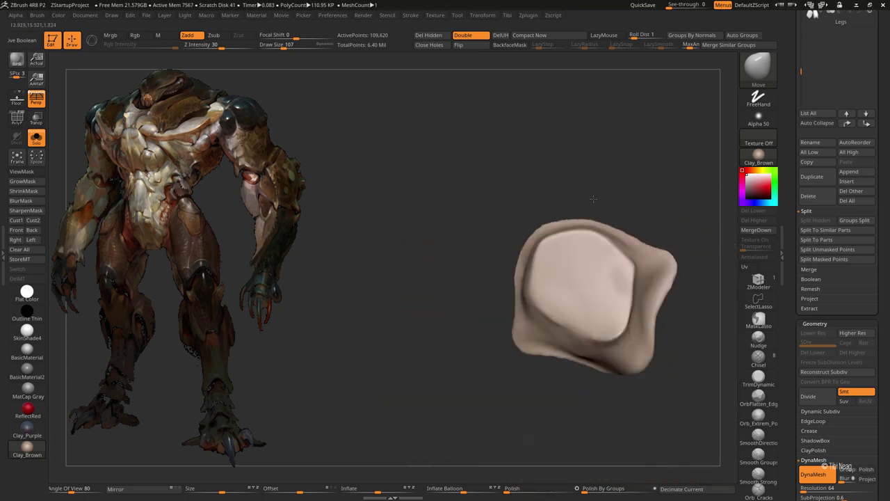
pyautogui.keyDown('ctrl'); pyautogui.moveTo(628, 267); pyautogui.dragTo(600, 245, button='right'); pyautogui.keyUp('ctrl')
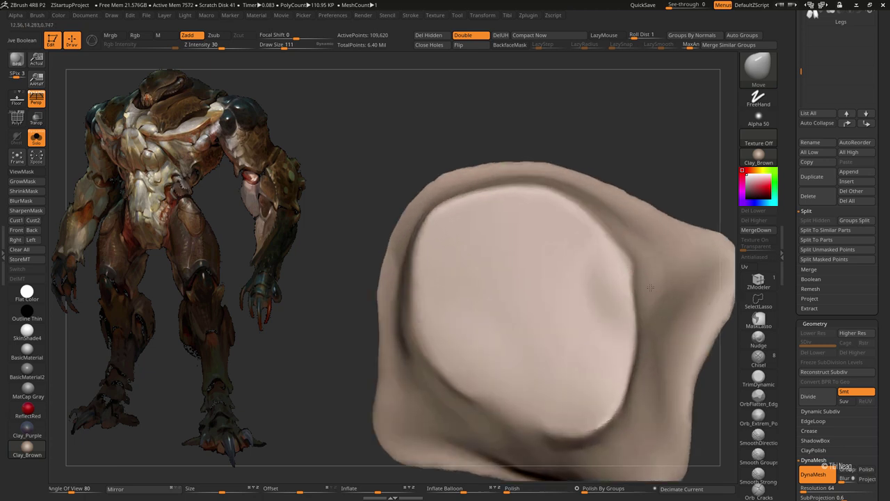
pyautogui.keyDown('ctrl'); pyautogui.moveTo(583, 281); pyautogui.dragTo(475, 238, button='right'); pyautogui.keyUp('ctrl')
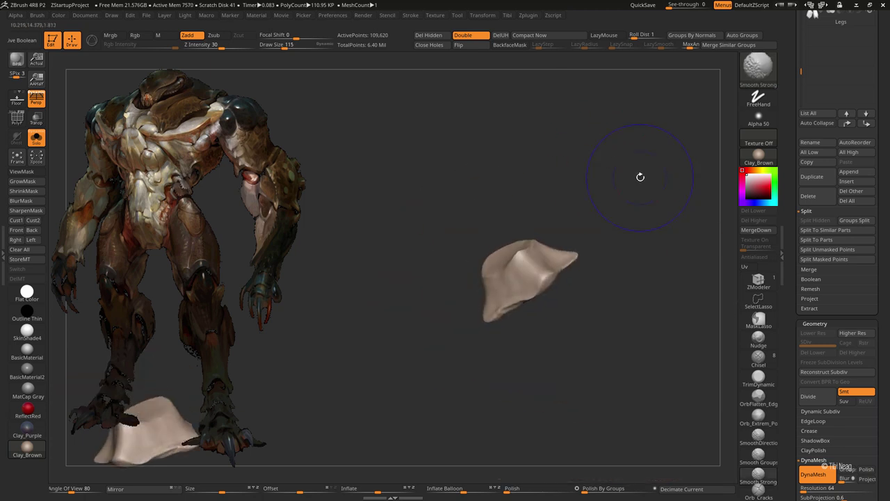
pyautogui.moveTo(604, 244)
pyautogui.mouseDown(button='right')
pyautogui.moveTo(594, 243)
pyautogui.moveTo(612, 240)
pyautogui.mouseUp(button='right')
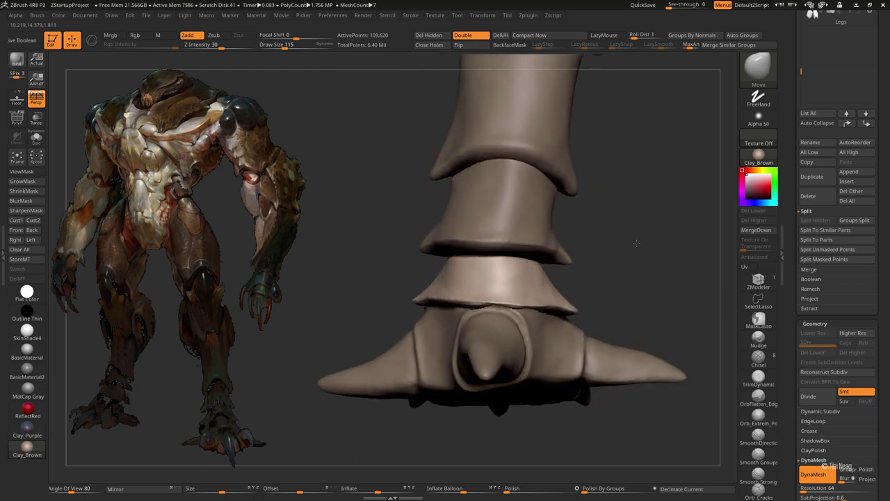
pyautogui.moveTo(578, 264)
pyautogui.keyDown('ctrl'); pyautogui.mouseDown(button='right')
pyautogui.moveTo(645, 309)
pyautogui.moveTo(596, 278)
pyautogui.mouseUp(button='right'); pyautogui.keyUp('ctrl')
pyautogui.moveTo(666, 260)
pyautogui.keyDown('ctrl'); pyautogui.mouseDown(button='right')
pyautogui.moveTo(410, 247)
pyautogui.moveTo(608, 354)
pyautogui.mouseUp(button='right'); pyautogui.keyUp('ctrl')
pyautogui.hotkey('ctrl', 'shift', 's')
pyautogui.hotkey('ctrl', 'shift', 's')
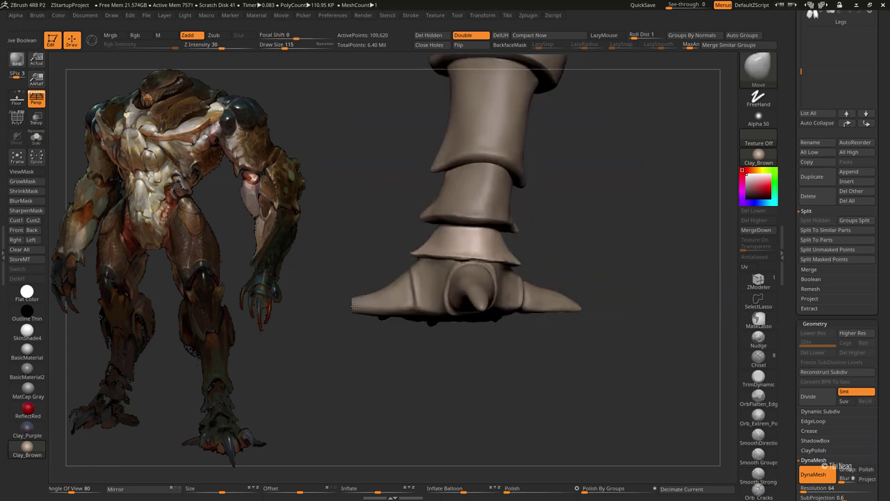
pyautogui.moveTo(407, 388)
pyautogui.mouseDown(button='right')
pyautogui.moveTo(650, 265)
pyautogui.moveTo(657, 219)
pyautogui.moveTo(508, 276)
pyautogui.mouseUp(button='right')
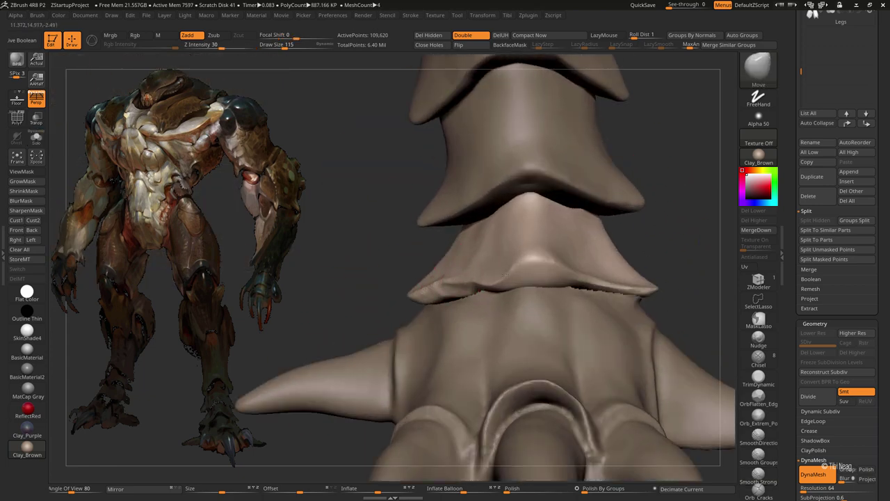
pyautogui.moveTo(444, 286); pyautogui.dragTo(476, 272)
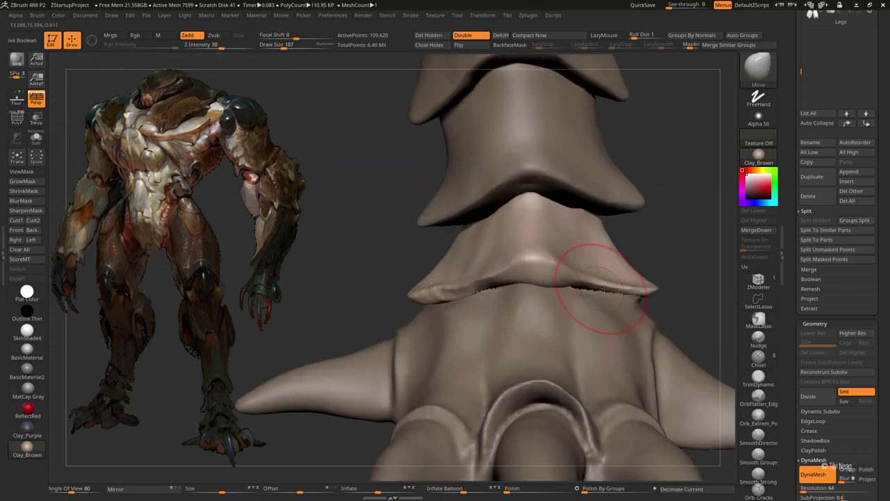
pyautogui.hotkey('ctrl', 'shift', 's')
pyautogui.moveTo(501, 334); pyautogui.dragTo(415, 215, button='right')
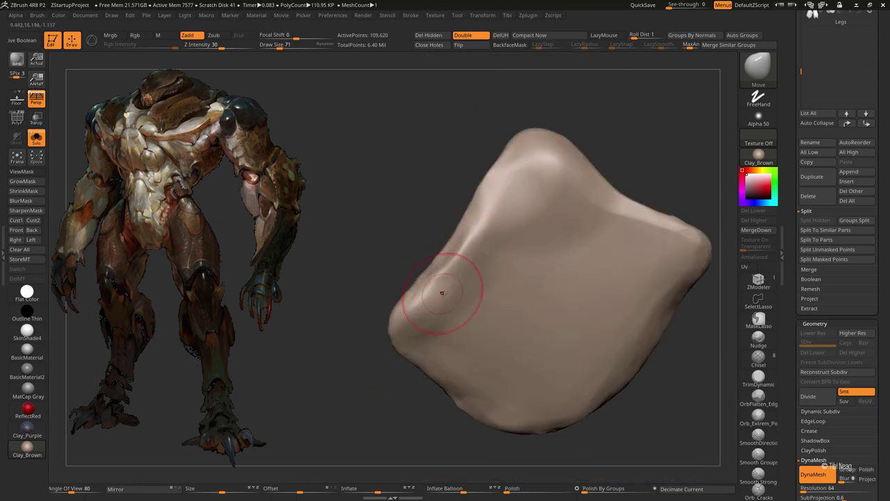
# Step: Polish the ring's left-edge crease, upper-right ridge and upper tip with hPolish
pyautogui.press('b')
pyautogui.press('h')
pyautogui.press('p')
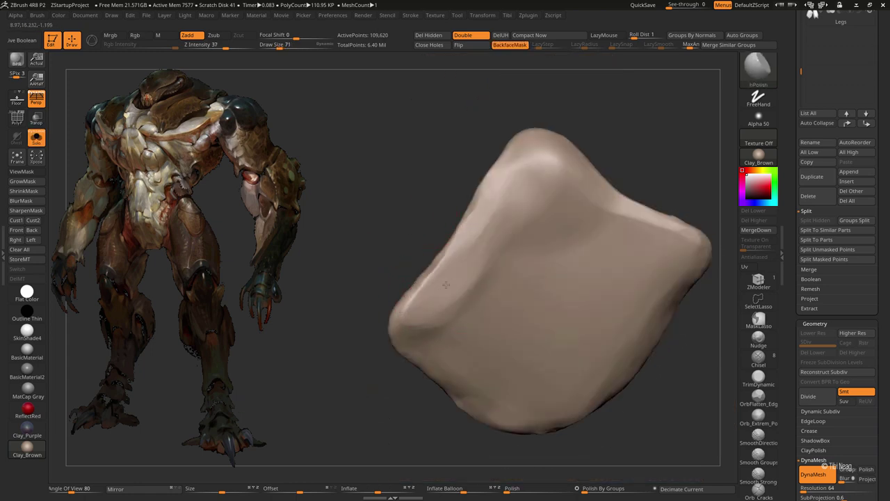
pyautogui.moveTo(445, 285); pyautogui.dragTo(454, 292)
pyautogui.moveTo(596, 209); pyautogui.dragTo(571, 224)
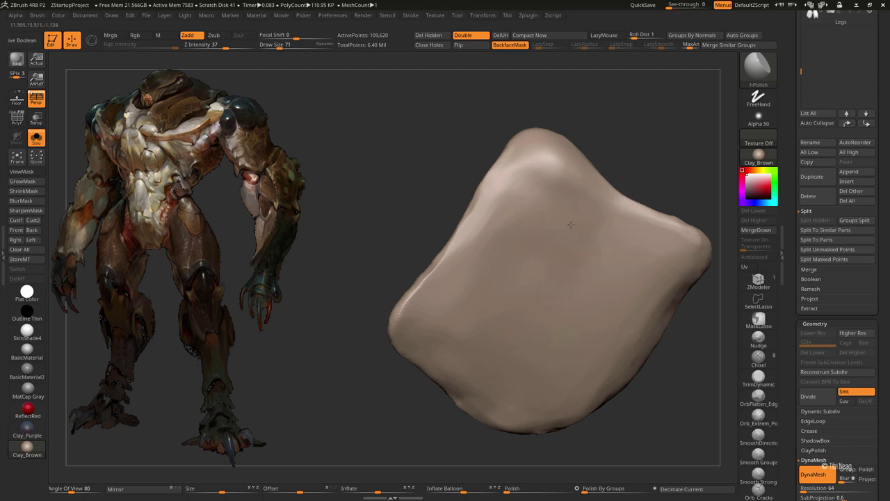
pyautogui.moveTo(557, 162); pyautogui.dragTo(541, 158)
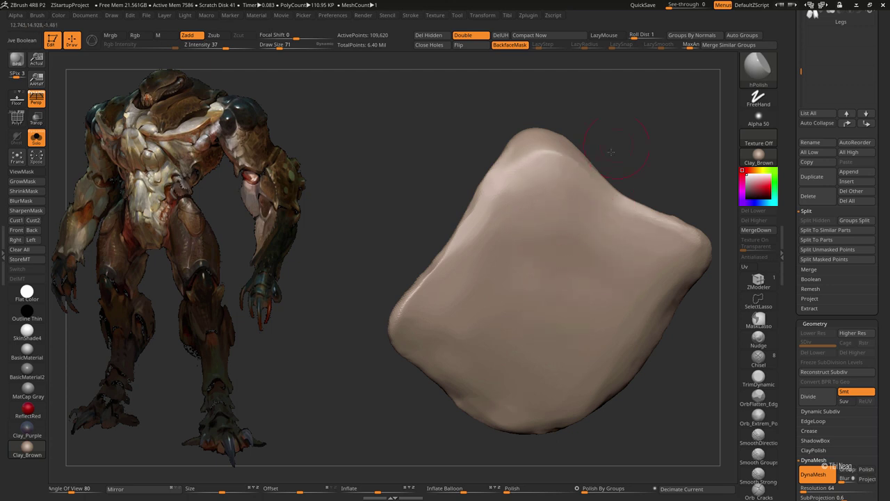
pyautogui.moveTo(611, 151)
pyautogui.mouseDown()
pyautogui.moveTo(610, 288)
pyautogui.moveTo(536, 149)
pyautogui.moveTo(561, 242)
pyautogui.mouseUp()
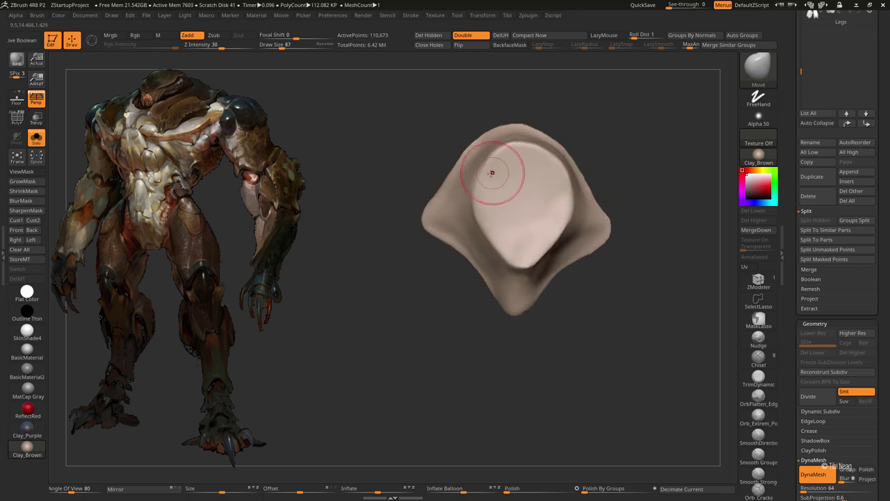
pyautogui.moveTo(594, 223)
pyautogui.keyDown('ctrl'); pyautogui.mouseDown(button='right')
pyautogui.moveTo(596, 357)
pyautogui.moveTo(518, 322)
pyautogui.moveTo(569, 277)
pyautogui.mouseUp(button='right'); pyautogui.keyUp('ctrl')
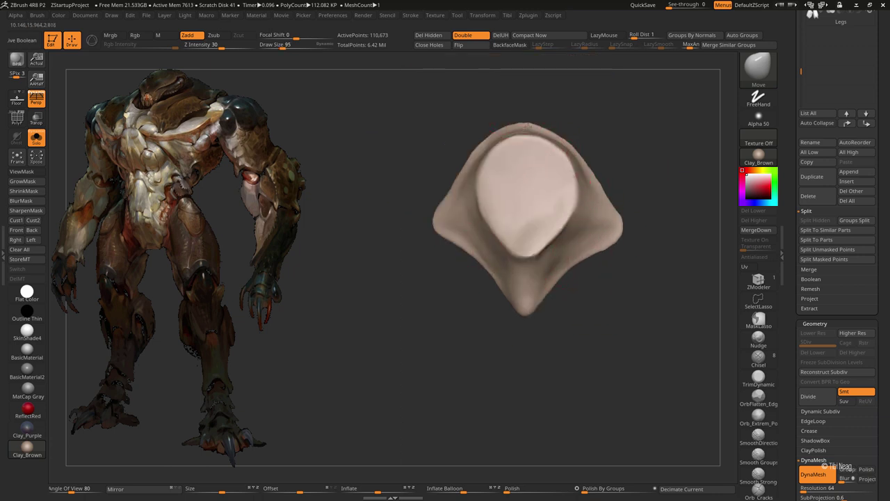
pyautogui.moveTo(608, 121)
pyautogui.mouseDown(button='right')
pyautogui.moveTo(642, 404)
pyautogui.moveTo(612, 284)
pyautogui.moveTo(598, 290)
pyautogui.moveTo(617, 286)
pyautogui.moveTo(610, 298)
pyautogui.moveTo(608, 119)
pyautogui.moveTo(553, 121)
pyautogui.mouseUp(button='right')
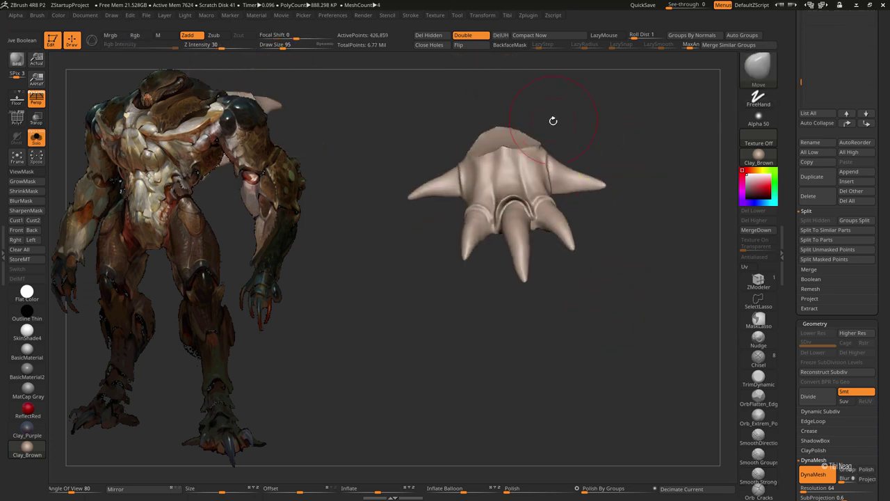
# Step: Smooth the palm surface with an enlarged brush
pyautogui.moveTo(602, 152)
pyautogui.mouseDown(button='right')
pyautogui.moveTo(509, 213)
pyautogui.moveTo(533, 201)
pyautogui.mouseUp(button='right')
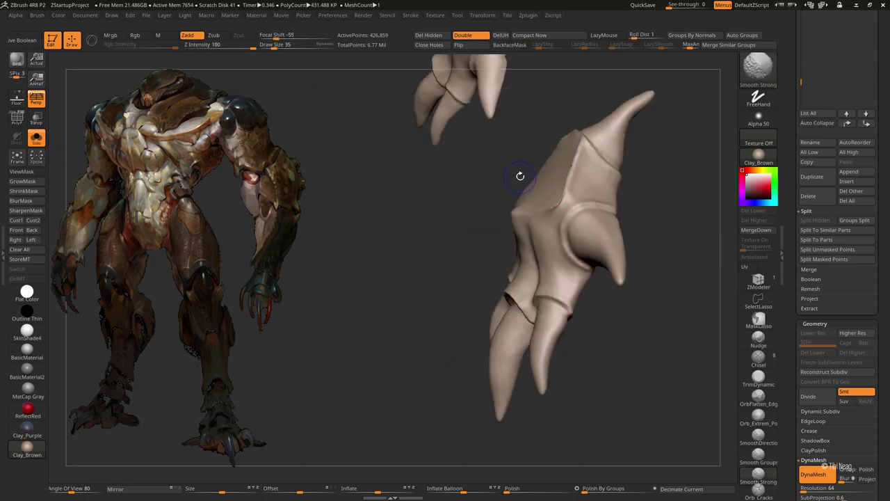
pyautogui.moveTo(582, 150)
pyautogui.mouseDown(button='right')
pyautogui.moveTo(582, 134)
pyautogui.moveTo(508, 203)
pyautogui.moveTo(666, 173)
pyautogui.moveTo(684, 182)
pyautogui.moveTo(557, 225)
pyautogui.mouseUp(button='right')
pyautogui.press(']')
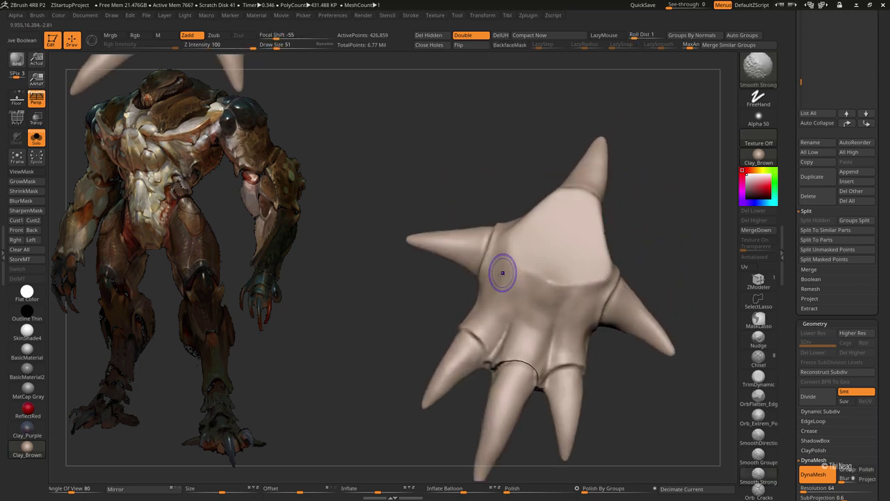
pyautogui.moveTo(514, 268)
pyautogui.keyDown('shift'); pyautogui.mouseDown()
pyautogui.moveTo(497, 302)
pyautogui.moveTo(550, 286)
pyautogui.mouseUp(); pyautogui.keyUp('shift')
pyautogui.moveTo(586, 295)
pyautogui.mouseDown(button='right')
pyautogui.moveTo(606, 253)
pyautogui.moveTo(580, 242)
pyautogui.mouseUp(button='right')
pyautogui.press('[')
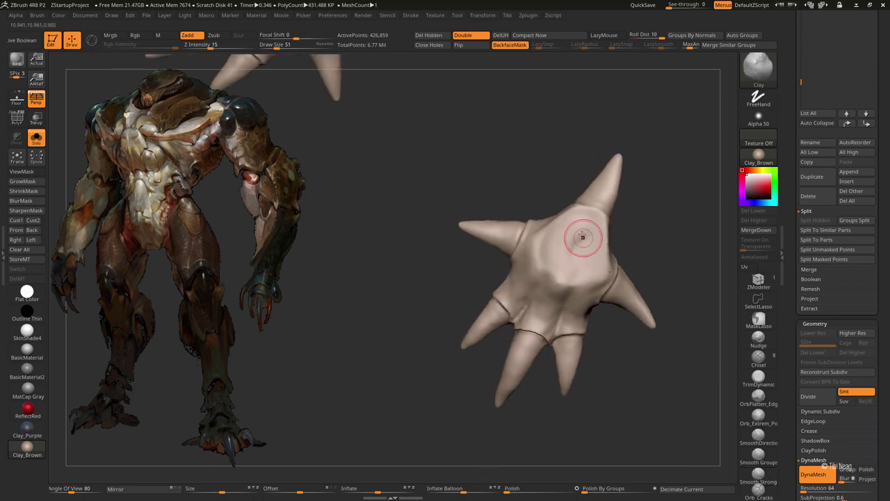
# Step: Build a rounded bump in the palm centre and smooth it
pyautogui.moveTo(588, 228); pyautogui.dragTo(567, 233)
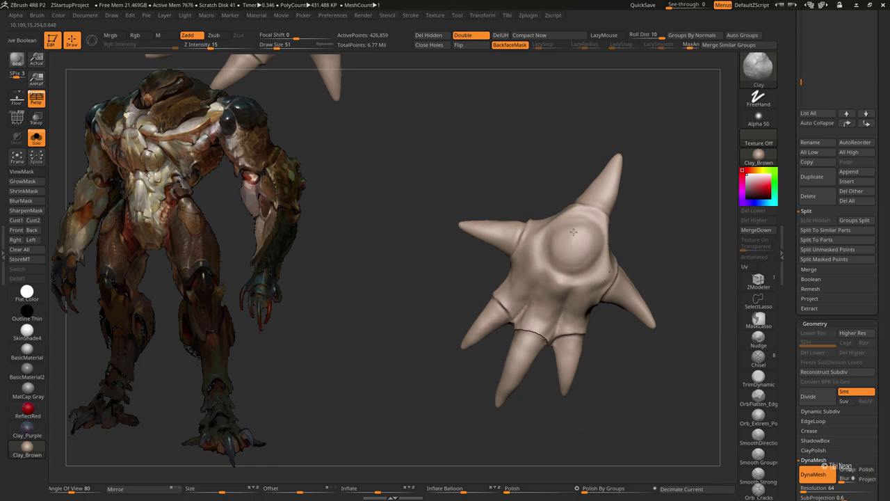
pyautogui.press('ctrl')
pyautogui.press('shift')
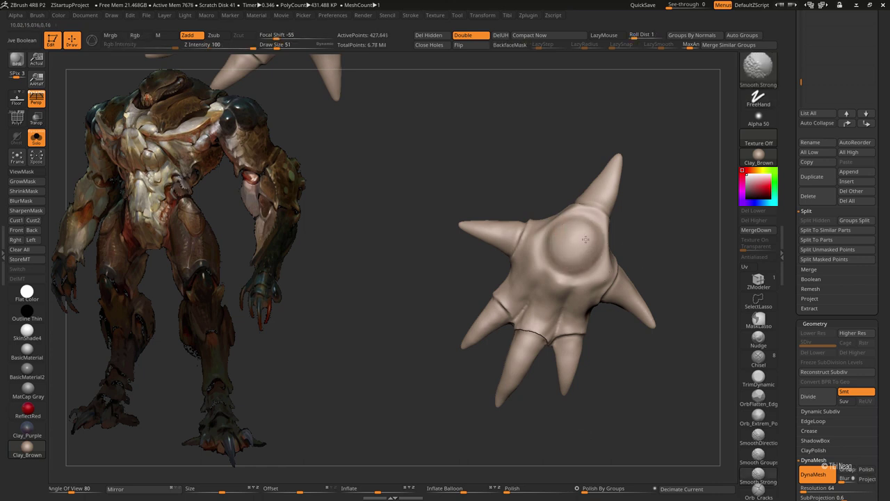
pyautogui.moveTo(568, 276); pyautogui.dragTo(656, 209, button='right')
# Step: Carve crease lines at the finger bases with DamStandard
pyautogui.press('b')
pyautogui.press('d')
pyautogui.press('s')
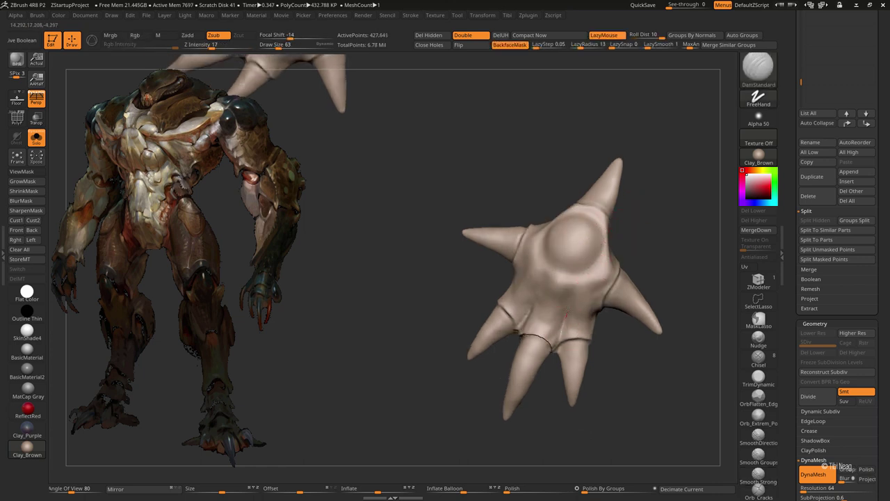
pyautogui.moveTo(649, 238); pyautogui.dragTo(612, 167, button='right')
pyautogui.moveTo(599, 248); pyautogui.dragTo(559, 364, button='right')
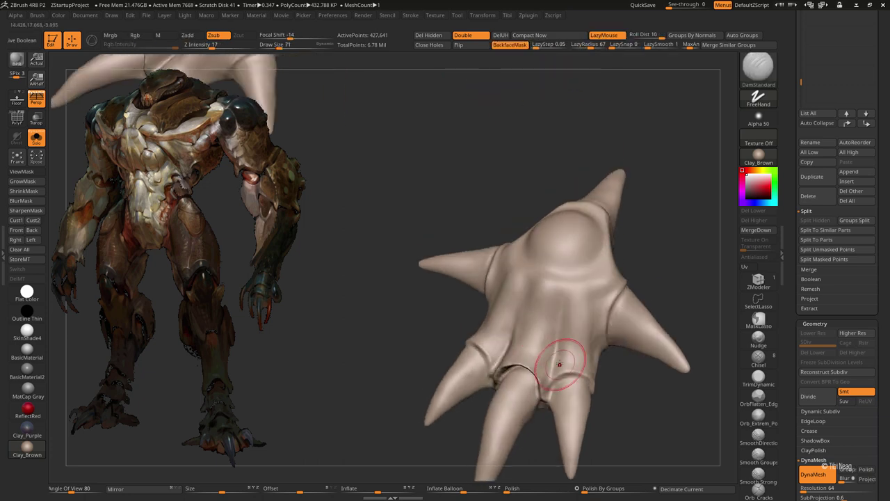
pyautogui.moveTo(562, 291); pyautogui.dragTo(507, 345, button='right')
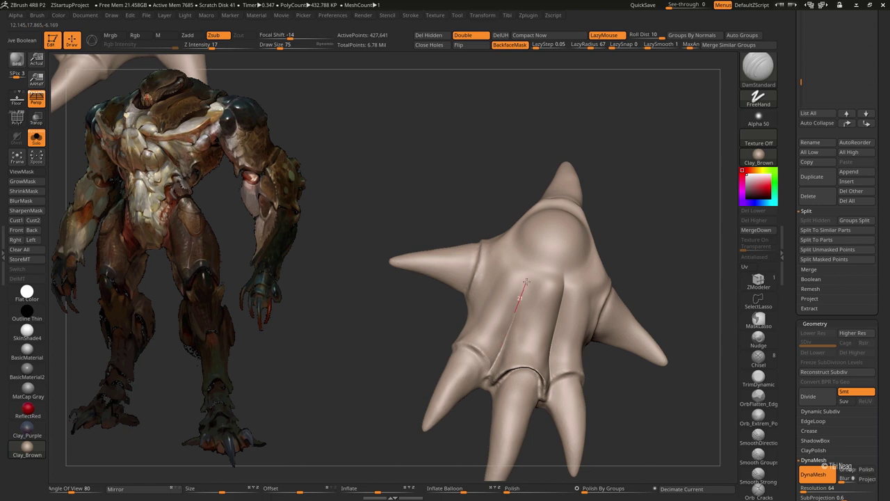
pyautogui.moveTo(538, 239)
pyautogui.mouseDown(button='right')
pyautogui.moveTo(661, 250)
pyautogui.moveTo(667, 256)
pyautogui.moveTo(658, 274)
pyautogui.moveTo(669, 273)
pyautogui.moveTo(660, 186)
pyautogui.moveTo(640, 279)
pyautogui.mouseUp(button='right')
# Step: Polish the fingers with a slightly larger hPolish brush
pyautogui.press('b')
pyautogui.press('h')
pyautogui.press('p')
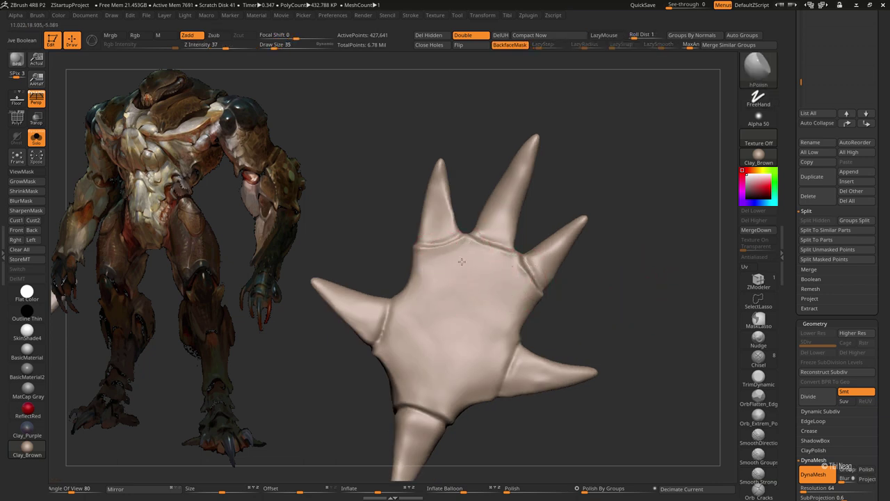
pyautogui.press(']')
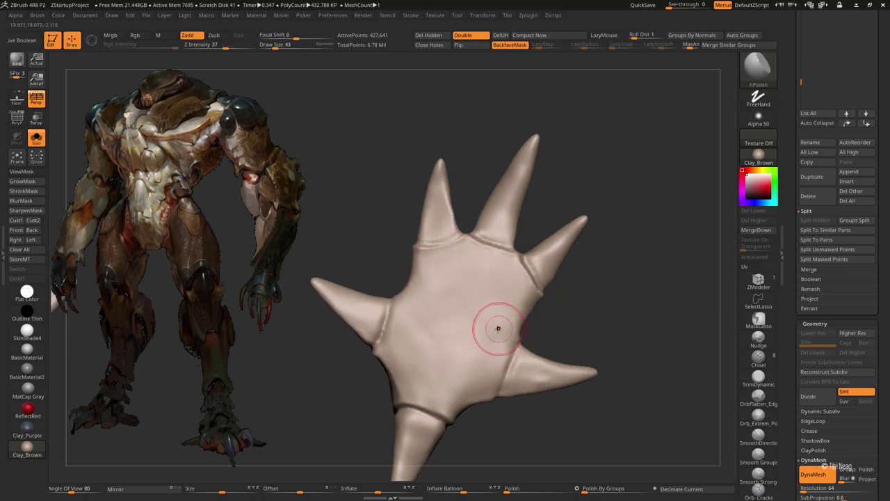
pyautogui.moveTo(575, 304); pyautogui.dragTo(412, 393)
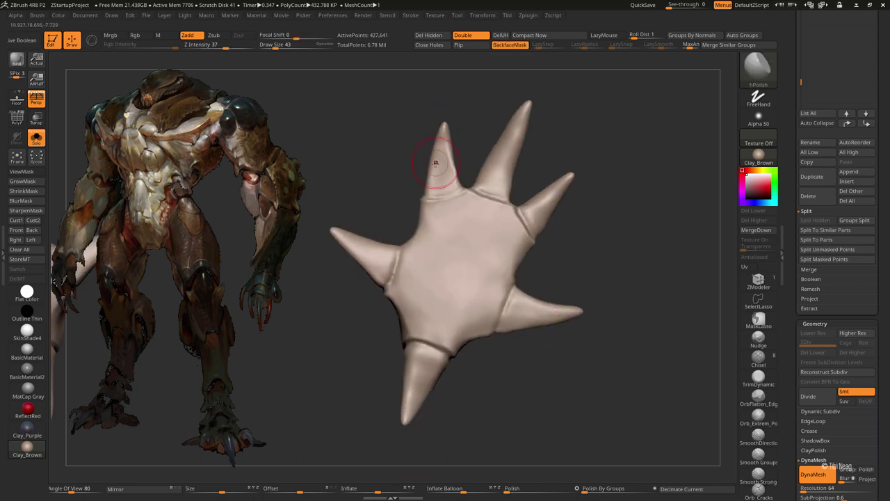
pyautogui.keyDown('alt'); pyautogui.moveTo(417, 159); pyautogui.dragTo(397, 205); pyautogui.keyUp('alt')
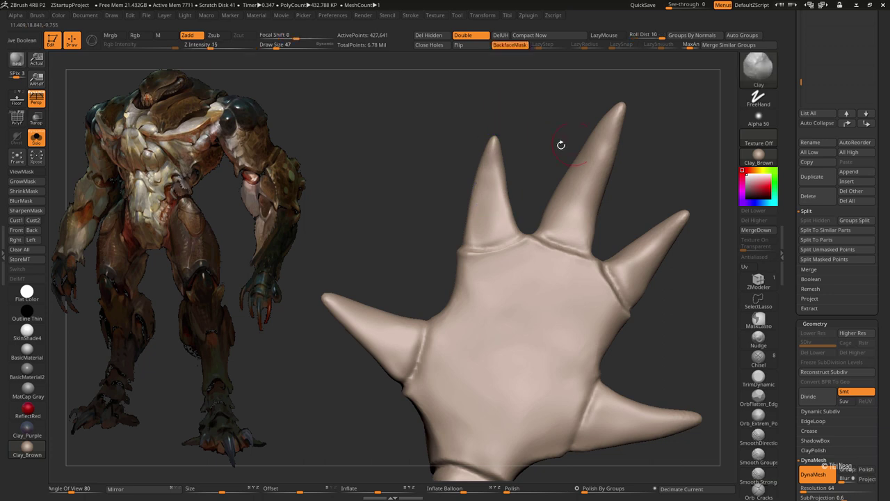
pyautogui.moveTo(563, 143)
pyautogui.keyDown('alt'); pyautogui.mouseDown()
pyautogui.moveTo(529, 74)
pyautogui.moveTo(567, 301)
pyautogui.moveTo(605, 382)
pyautogui.moveTo(516, 189)
pyautogui.mouseUp(); pyautogui.keyUp('alt')
# Step: Reshape the slot between the fingers with Move, then turn Solo off
pyautogui.press('b')
pyautogui.press('i')
pyautogui.press('n')
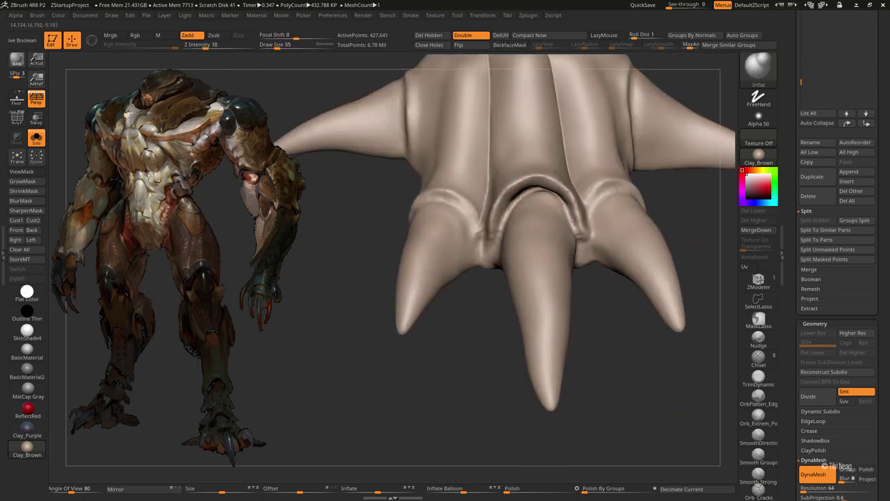
pyautogui.press('b')
pyautogui.press('m')
pyautogui.press('v')
pyautogui.moveTo(549, 191); pyautogui.dragTo(535, 198)
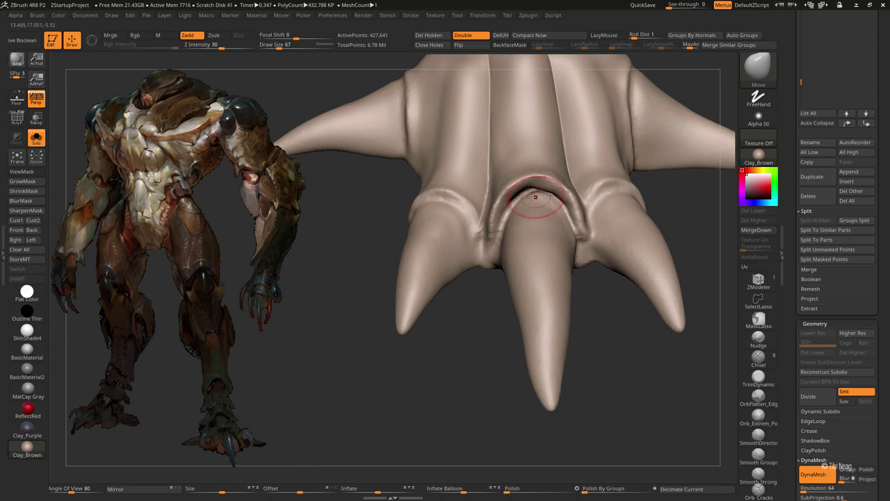
pyautogui.moveTo(639, 340); pyautogui.dragTo(577, 229)
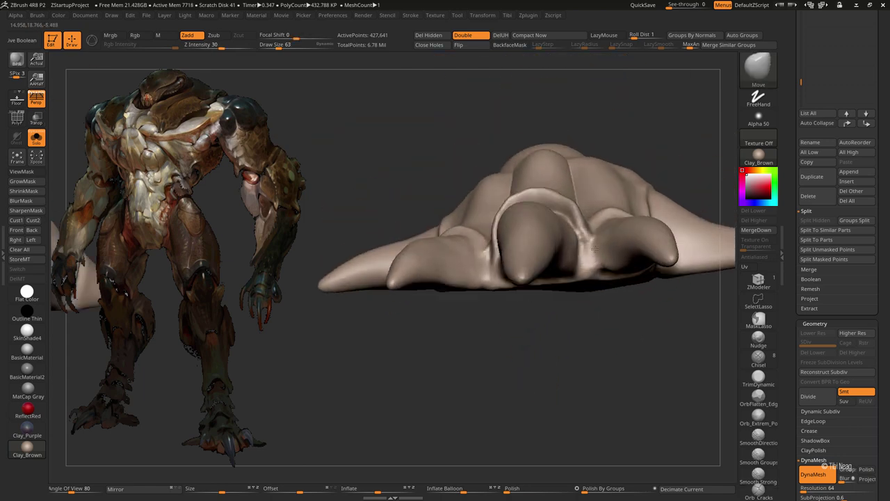
pyautogui.moveTo(666, 110)
pyautogui.keyDown('alt'); pyautogui.mouseDown()
pyautogui.moveTo(677, 302)
pyautogui.moveTo(686, 192)
pyautogui.mouseUp(); pyautogui.keyUp('alt')
pyautogui.hotkey('shift', 'ctrl', 's')
# Step: Select and solo the Legs2 subtool, then hide its green polygroup
pyautogui.keyDown('alt'); pyautogui.click(491, 131); pyautogui.keyUp('alt')
pyautogui.hotkey('shift', 'ctrl', 's')
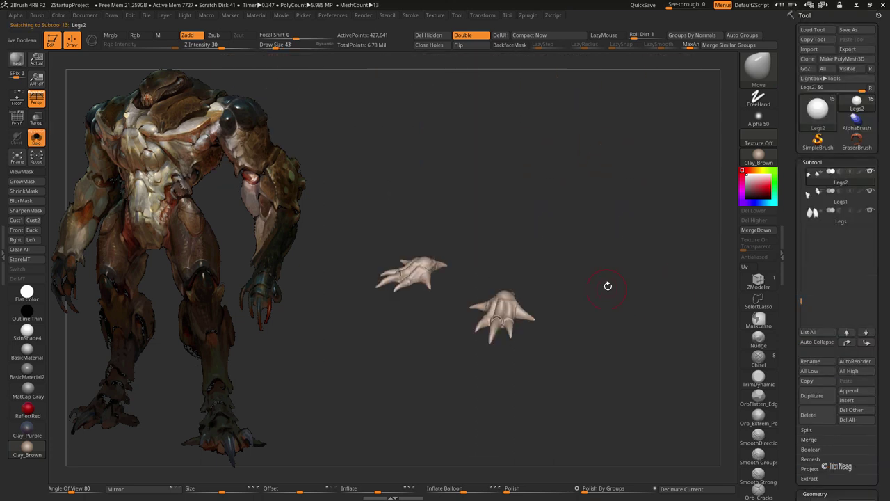
pyautogui.moveTo(552, 153); pyautogui.dragTo(625, 202)
pyautogui.hotkey('shift', 'f')
pyautogui.hotkey('ctrl', 'w')
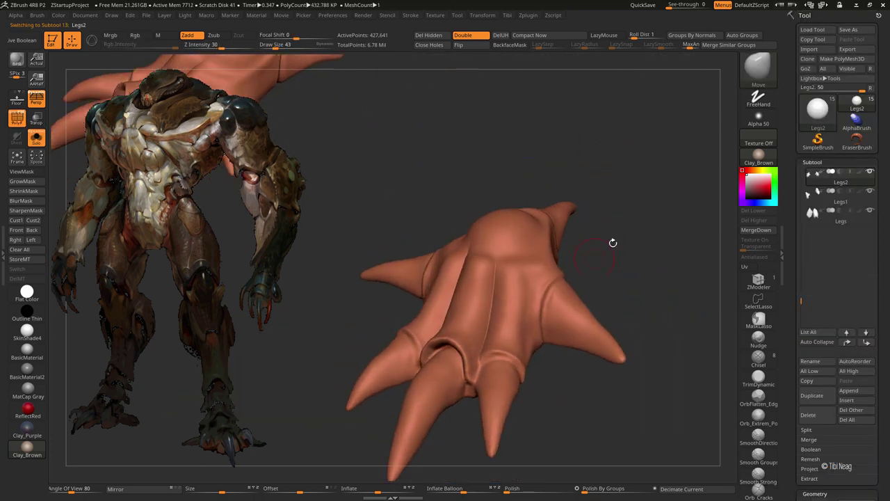
pyautogui.hotkey('shift', 'f')
# Step: Lasso-hide hand regions around the spikes, then reveal the whole hand again
pyautogui.press('b')
pyautogui.press('m')
pyautogui.press('v')
pyautogui.moveTo(607, 276); pyautogui.dragTo(582, 265)
pyautogui.moveTo(546, 318)
pyautogui.mouseDown()
pyautogui.moveTo(536, 234)
pyautogui.moveTo(578, 216)
pyautogui.mouseUp()
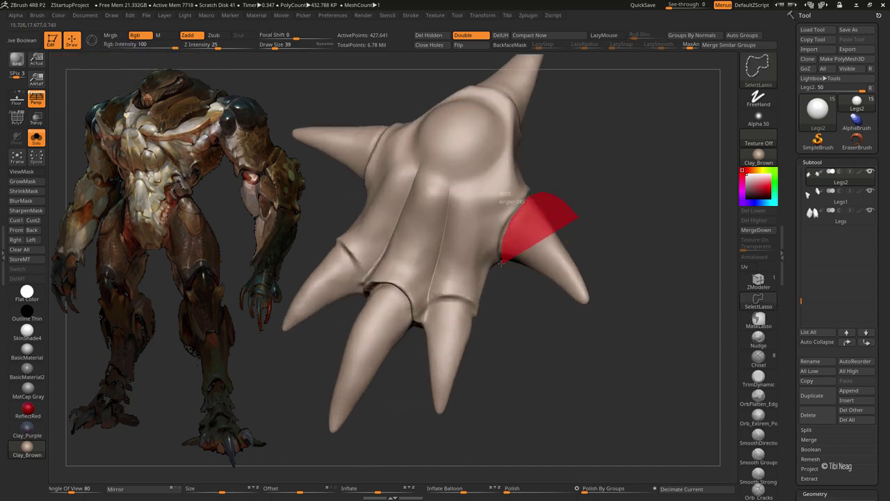
pyautogui.moveTo(552, 252)
pyautogui.mouseDown()
pyautogui.moveTo(450, 286)
pyautogui.moveTo(538, 361)
pyautogui.mouseUp()
pyautogui.moveTo(500, 334)
pyautogui.keyDown('alt'); pyautogui.mouseDown()
pyautogui.moveTo(442, 229)
pyautogui.moveTo(479, 165)
pyautogui.moveTo(394, 193)
pyautogui.mouseUp(); pyautogui.keyUp('alt')
pyautogui.moveTo(454, 147)
pyautogui.mouseDown()
pyautogui.moveTo(477, 227)
pyautogui.moveTo(588, 244)
pyautogui.moveTo(449, 247)
pyautogui.mouseUp()
pyautogui.keyDown('ctrl'); pyautogui.keyDown('shift'); pyautogui.moveTo(507, 270); pyautogui.dragTo(507, 271); pyautogui.keyUp('shift'); pyautogui.keyUp('ctrl')
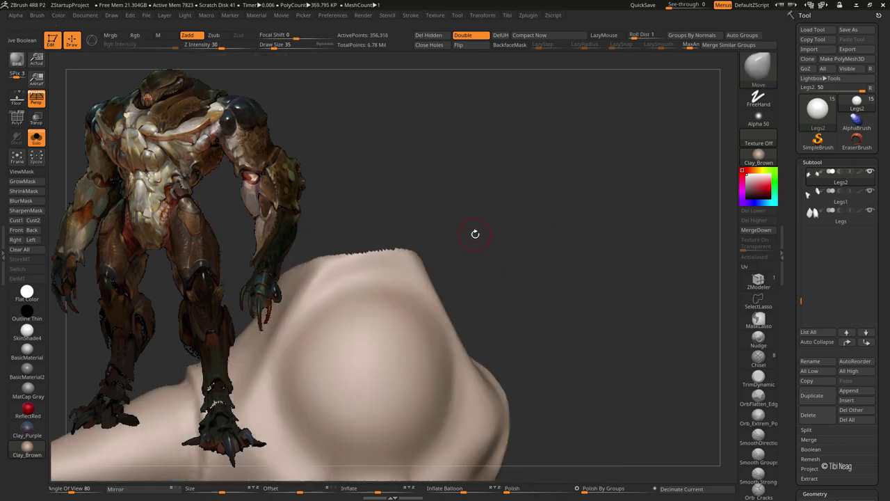
pyautogui.moveTo(507, 232)
pyautogui.keyDown('ctrl'); pyautogui.keyDown('shift'); pyautogui.mouseDown()
pyautogui.moveTo(425, 332)
pyautogui.moveTo(447, 374)
pyautogui.moveTo(463, 348)
pyautogui.moveTo(381, 304)
pyautogui.mouseUp(); pyautogui.keyUp('shift'); pyautogui.keyUp('ctrl')
pyautogui.moveTo(453, 304)
pyautogui.keyDown('ctrl'); pyautogui.keyDown('shift'); pyautogui.mouseDown()
pyautogui.moveTo(471, 253)
pyautogui.moveTo(501, 264)
pyautogui.moveTo(510, 81)
pyautogui.moveTo(389, 251)
pyautogui.moveTo(540, 333)
pyautogui.mouseUp(); pyautogui.keyUp('shift'); pyautogui.keyUp('ctrl')
pyautogui.keyDown('ctrl'); pyautogui.keyDown('shift'); pyautogui.click(459, 278); pyautogui.keyUp('shift'); pyautogui.keyUp('ctrl')
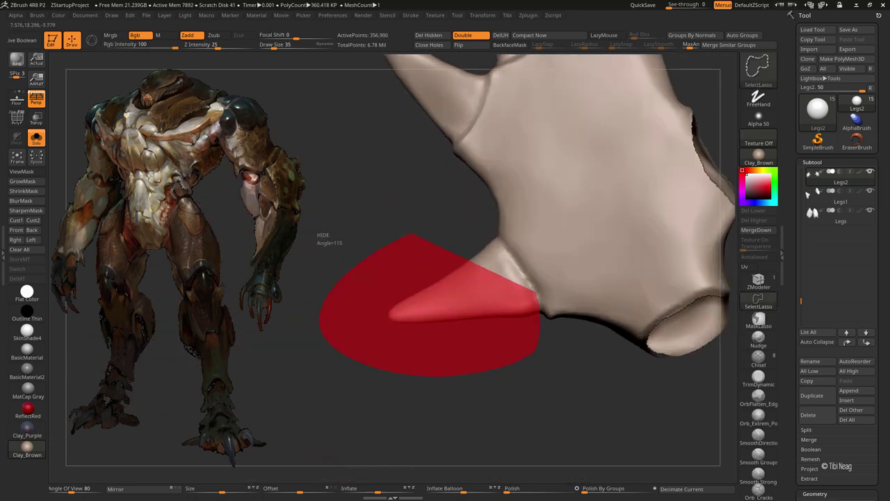
# Step: Hide the hand bases and invert visibility so only the claw spikes remain
pyautogui.keyDown('ctrl'); pyautogui.keyDown('shift'); pyautogui.moveTo(505, 250); pyautogui.dragTo(507, 252); pyautogui.keyUp('shift'); pyautogui.keyUp('ctrl')
pyautogui.moveTo(431, 213)
pyautogui.mouseDown()
pyautogui.moveTo(487, 240)
pyautogui.moveTo(467, 249)
pyautogui.moveTo(519, 202)
pyautogui.mouseUp()
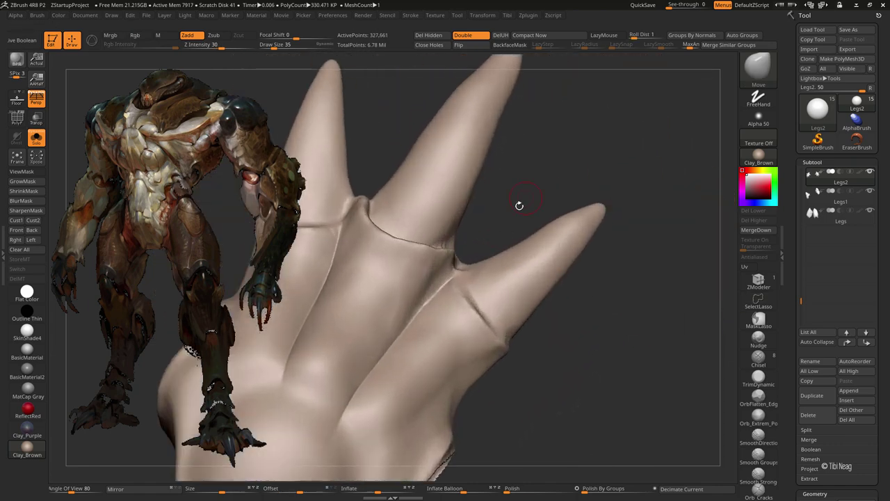
pyautogui.keyDown('ctrl'); pyautogui.keyDown('shift'); pyautogui.moveTo(633, 143); pyautogui.dragTo(476, 244); pyautogui.keyUp('shift'); pyautogui.keyUp('ctrl')
pyautogui.keyDown('ctrl'); pyautogui.keyDown('shift'); pyautogui.moveTo(463, 286); pyautogui.dragTo(458, 307); pyautogui.keyUp('shift'); pyautogui.keyUp('ctrl')
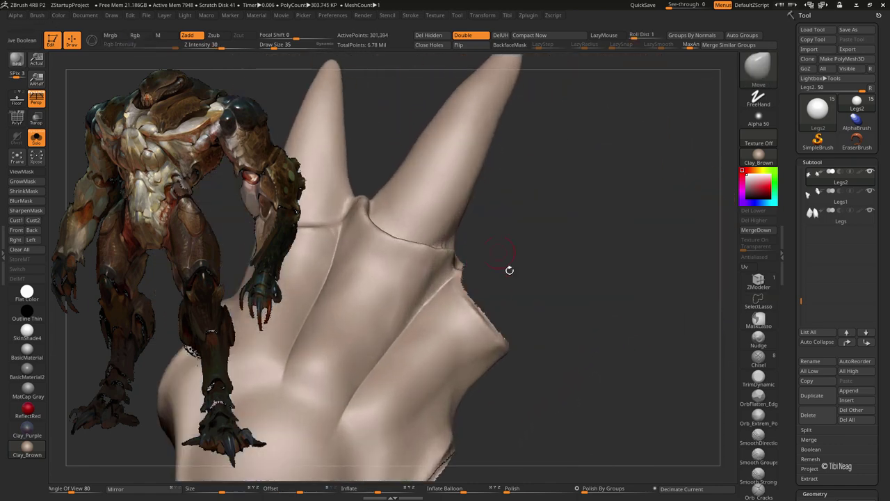
pyautogui.moveTo(510, 266)
pyautogui.mouseDown()
pyautogui.moveTo(612, 184)
pyautogui.moveTo(473, 346)
pyautogui.moveTo(523, 343)
pyautogui.mouseUp()
pyautogui.moveTo(528, 334); pyautogui.dragTo(553, 264)
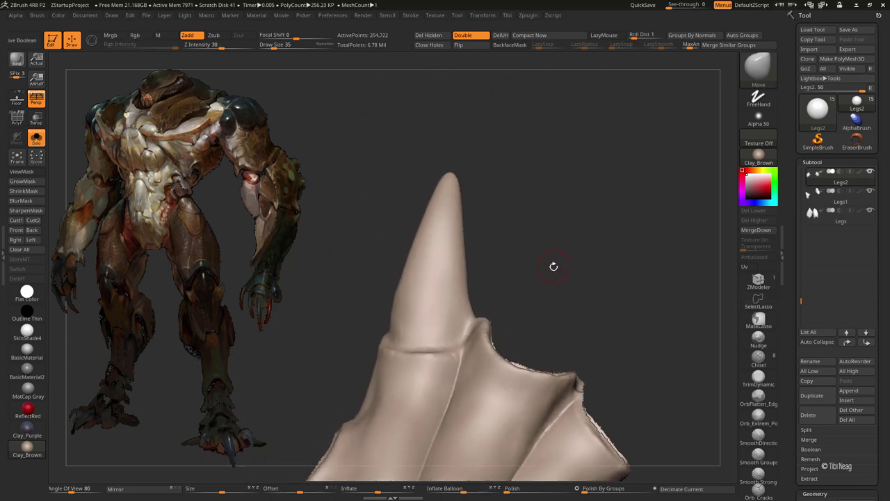
pyautogui.keyDown('ctrl'); pyautogui.keyDown('shift'); pyautogui.moveTo(487, 119); pyautogui.dragTo(411, 346); pyautogui.keyUp('shift'); pyautogui.keyUp('ctrl')
pyautogui.moveTo(497, 265); pyautogui.dragTo(433, 228)
pyautogui.keyDown('ctrl'); pyautogui.keyDown('shift'); pyautogui.click(433, 228); pyautogui.keyUp('shift'); pyautogui.keyUp('ctrl')
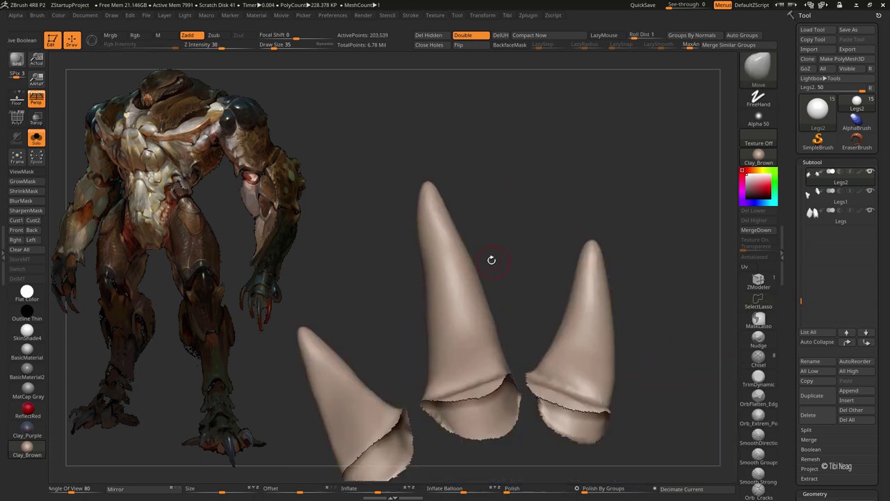
pyautogui.moveTo(489, 258); pyautogui.dragTo(497, 303)
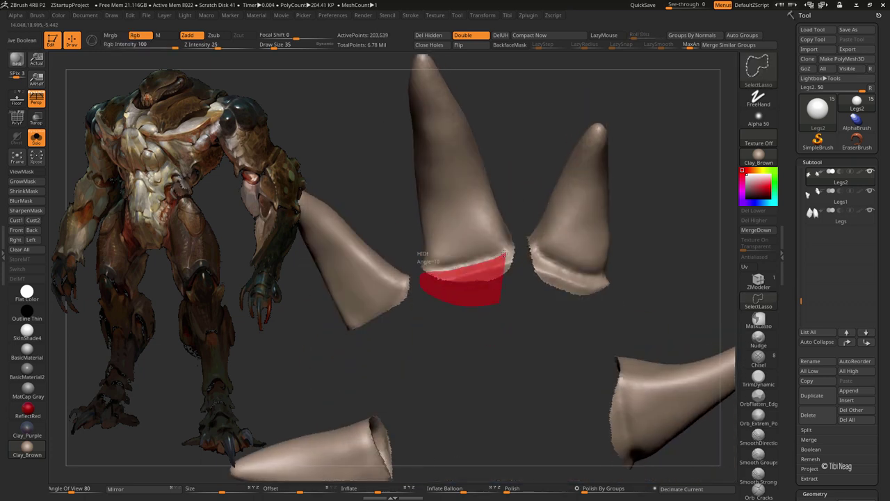
pyautogui.keyDown('ctrl'); pyautogui.keyDown('shift'); pyautogui.moveTo(503, 254); pyautogui.dragTo(505, 256); pyautogui.keyUp('shift'); pyautogui.keyUp('ctrl')
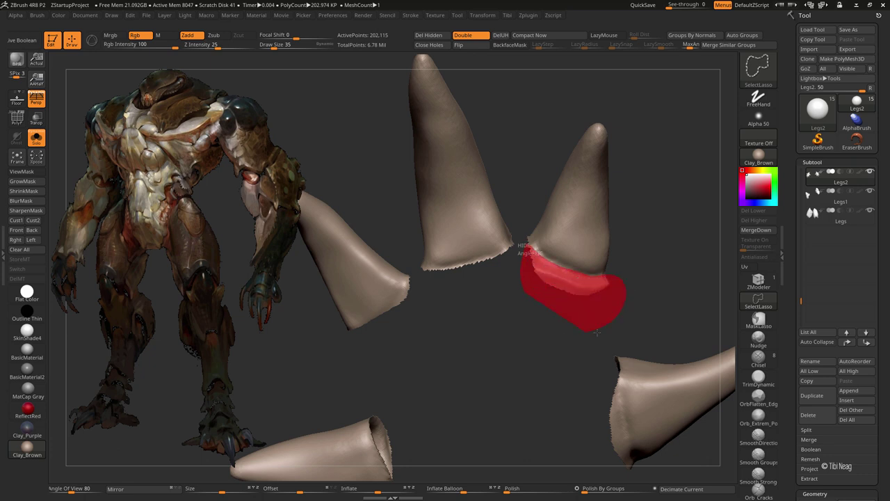
pyautogui.moveTo(597, 333)
pyautogui.keyDown('ctrl'); pyautogui.keyDown('shift'); pyautogui.mouseDown()
pyautogui.moveTo(529, 247)
pyautogui.moveTo(455, 244)
pyautogui.moveTo(437, 182)
pyautogui.mouseUp(); pyautogui.keyUp('shift'); pyautogui.keyUp('ctrl')
# Step: Group the spikes into their own polygroup and split them into a separate subtool
pyautogui.keyDown('ctrl'); pyautogui.keyDown('shift'); pyautogui.click(463, 250); pyautogui.keyUp('shift'); pyautogui.keyUp('ctrl')
pyautogui.hotkey('shift', 'f')
pyautogui.click(807, 429)
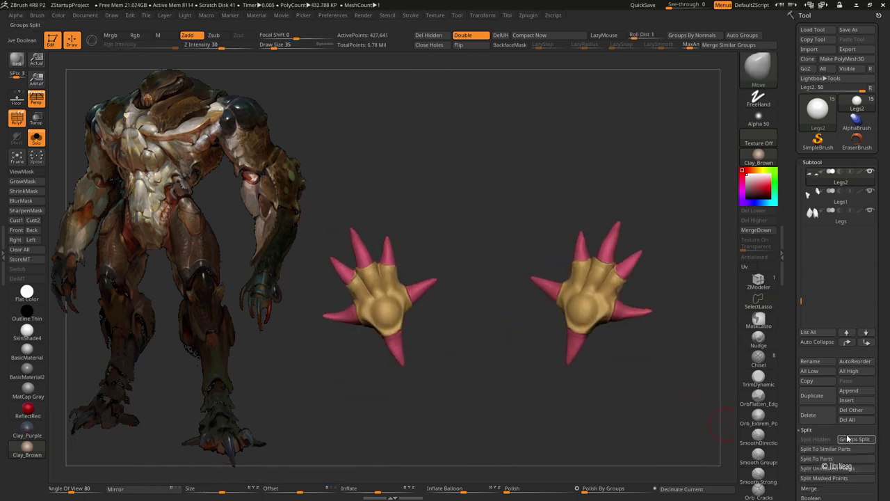
pyautogui.click(848, 439)
pyautogui.click(795, 462)
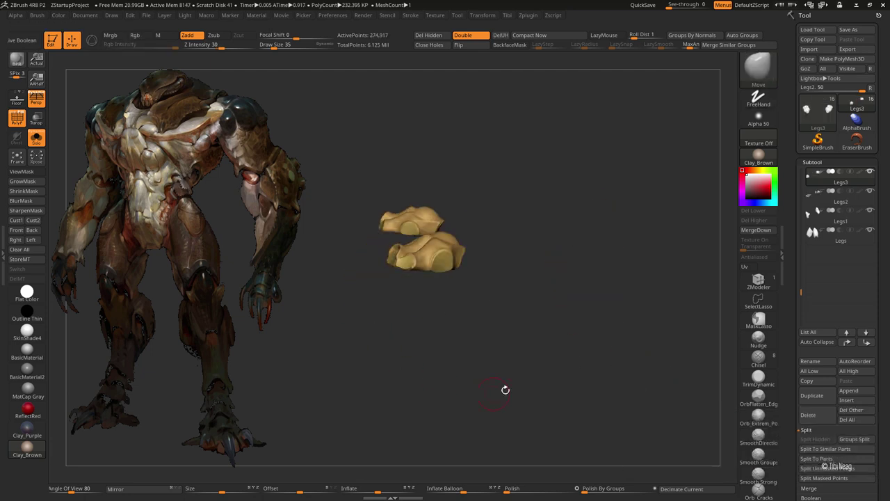
pyautogui.press('f')
pyautogui.hotkey('shift', 'f')
pyautogui.moveTo(434, 364); pyautogui.dragTo(390, 334)
pyautogui.click(22, 171)
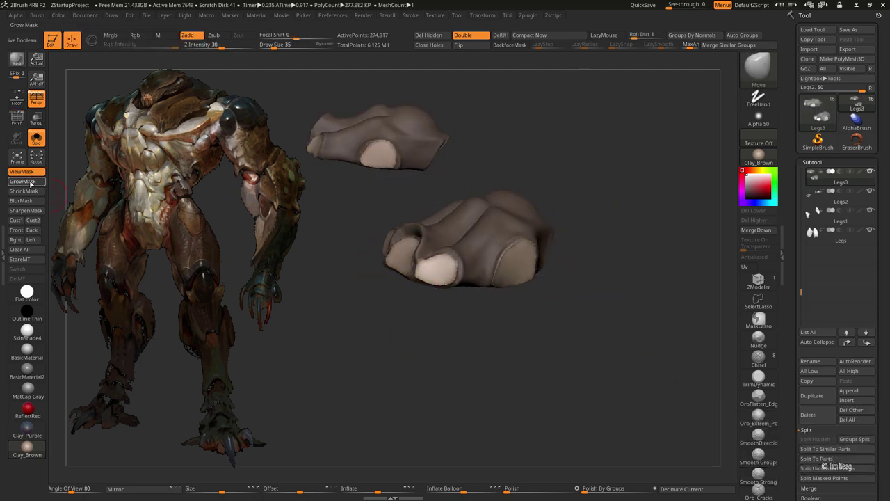
# Step: Sculpt the crease between the finger lobes with Move, then smooth it
pyautogui.moveTo(487, 376); pyautogui.dragTo(515, 362)
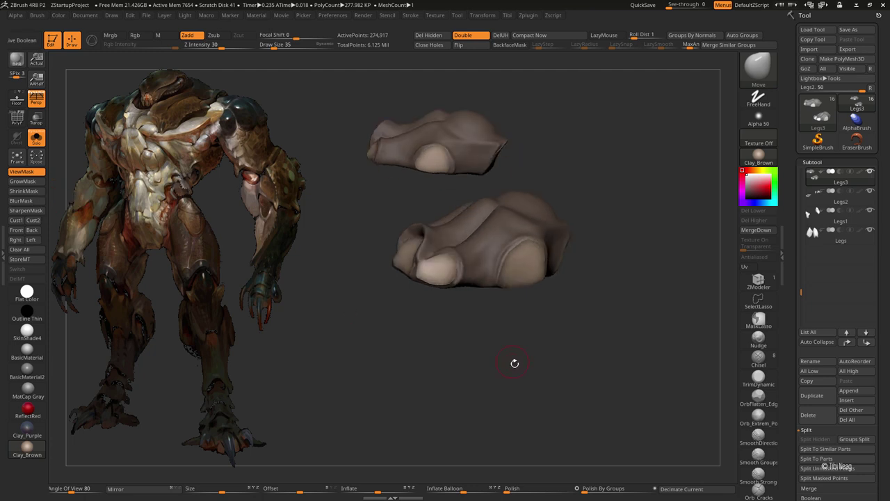
pyautogui.moveTo(366, 487); pyautogui.dragTo(337, 481)
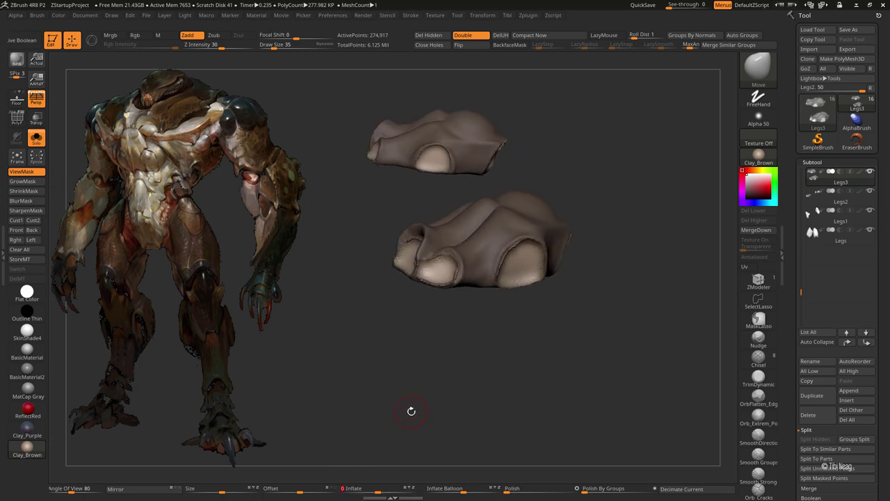
pyautogui.moveTo(411, 411)
pyautogui.mouseDown()
pyautogui.moveTo(430, 273)
pyautogui.moveTo(497, 275)
pyautogui.mouseUp()
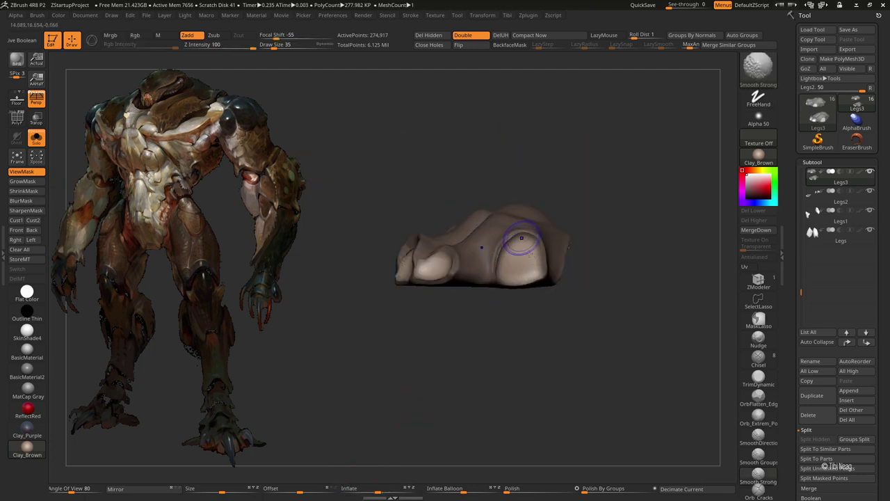
pyautogui.moveTo(521, 238); pyautogui.dragTo(512, 243)
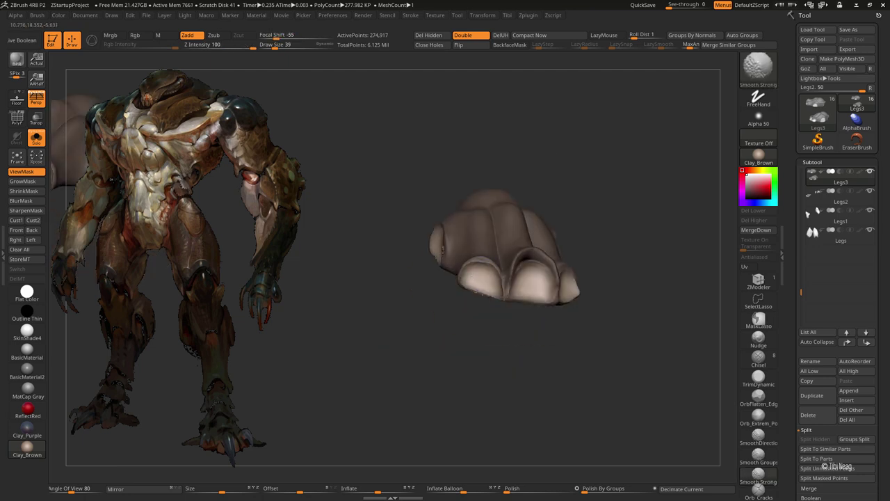
pyautogui.moveTo(502, 299)
pyautogui.mouseDown()
pyautogui.moveTo(394, 239)
pyautogui.moveTo(491, 183)
pyautogui.moveTo(432, 233)
pyautogui.moveTo(551, 195)
pyautogui.moveTo(592, 165)
pyautogui.moveTo(427, 259)
pyautogui.moveTo(453, 264)
pyautogui.moveTo(480, 252)
pyautogui.moveTo(449, 298)
pyautogui.moveTo(493, 271)
pyautogui.moveTo(459, 279)
pyautogui.moveTo(447, 288)
pyautogui.moveTo(495, 264)
pyautogui.moveTo(451, 265)
pyautogui.moveTo(452, 223)
pyautogui.moveTo(481, 178)
pyautogui.mouseUp()
pyautogui.press('b')
pyautogui.press('m')
pyautogui.press('v')
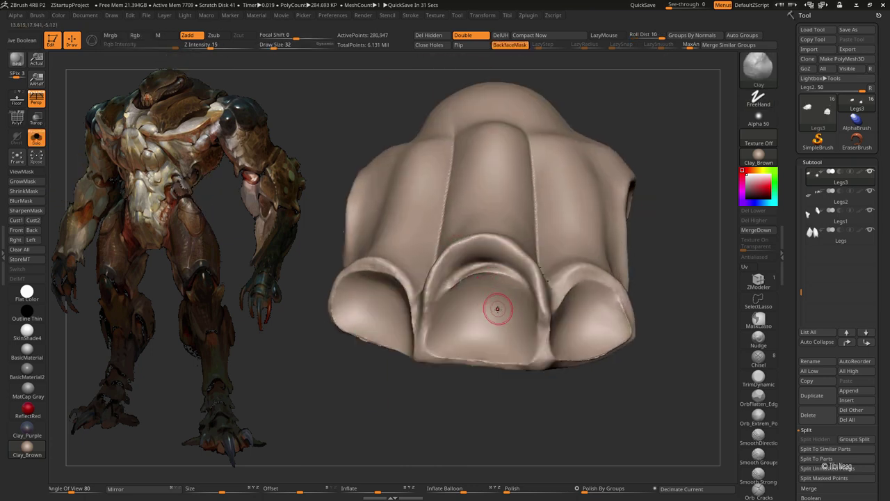
pyautogui.keyDown('shift'); pyautogui.moveTo(496, 276); pyautogui.dragTo(471, 288); pyautogui.keyUp('shift')
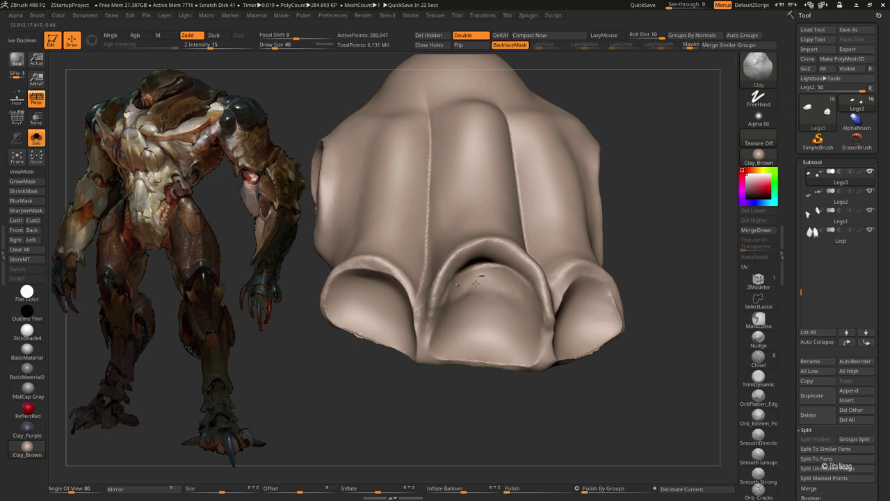
pyautogui.keyDown('shift'); pyautogui.moveTo(478, 281); pyautogui.dragTo(453, 294); pyautogui.keyUp('shift')
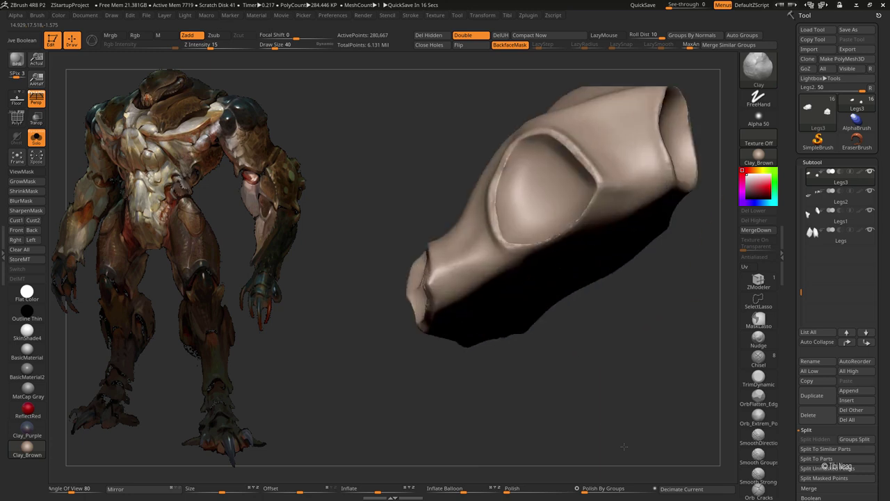
pyautogui.moveTo(624, 446); pyautogui.dragTo(500, 335)
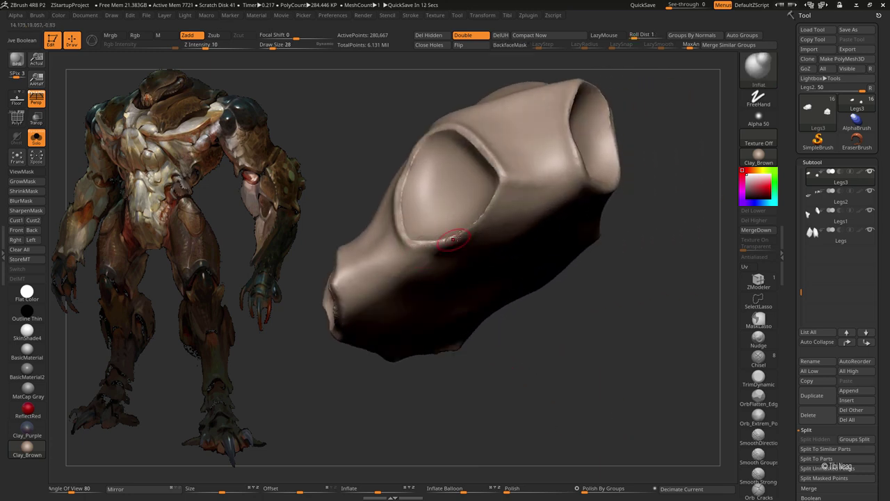
pyautogui.moveTo(521, 206); pyautogui.dragTo(426, 221)
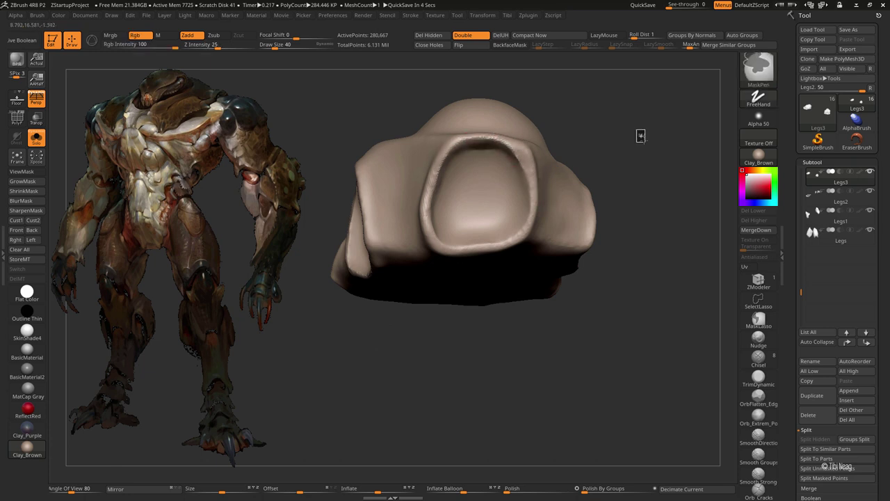
pyautogui.moveTo(639, 135)
pyautogui.keyDown('alt'); pyautogui.mouseDown()
pyautogui.moveTo(536, 113)
pyautogui.moveTo(534, 175)
pyautogui.moveTo(475, 233)
pyautogui.mouseUp(); pyautogui.keyUp('alt')
# Step: Switch to the Move brush and isolate the Legs2 spike cones in Solo
pyautogui.press('b')
pyautogui.press('m')
pyautogui.press('v')
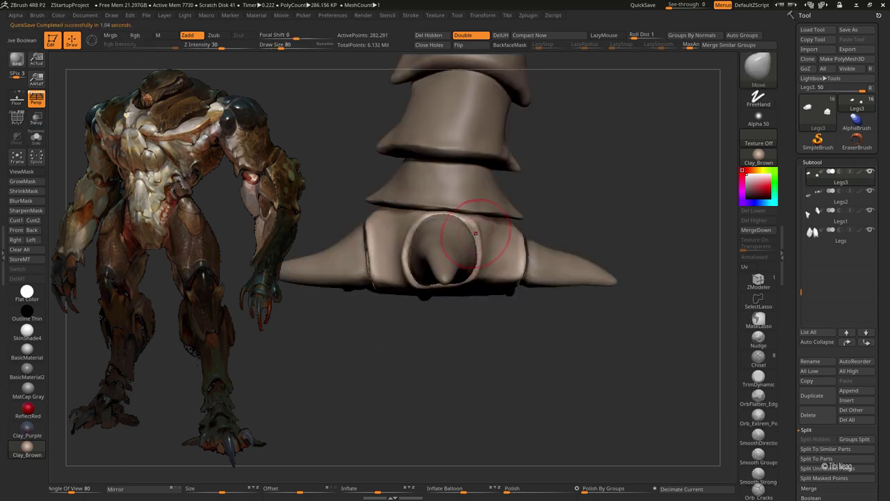
pyautogui.moveTo(503, 206)
pyautogui.mouseDown()
pyautogui.moveTo(498, 324)
pyautogui.moveTo(478, 180)
pyautogui.moveTo(479, 248)
pyautogui.mouseUp()
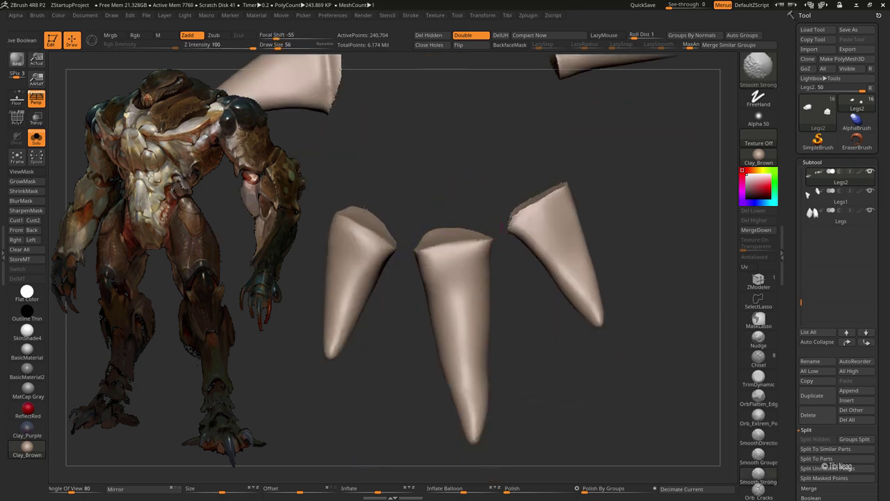
# Step: Orbit and zoom around the Legs2 cones from several angles, then show the full creature again
pyautogui.moveTo(507, 219)
pyautogui.mouseDown()
pyautogui.moveTo(557, 149)
pyautogui.moveTo(536, 189)
pyautogui.moveTo(544, 268)
pyautogui.moveTo(492, 259)
pyautogui.moveTo(502, 298)
pyautogui.moveTo(502, 222)
pyautogui.moveTo(525, 275)
pyautogui.mouseUp()
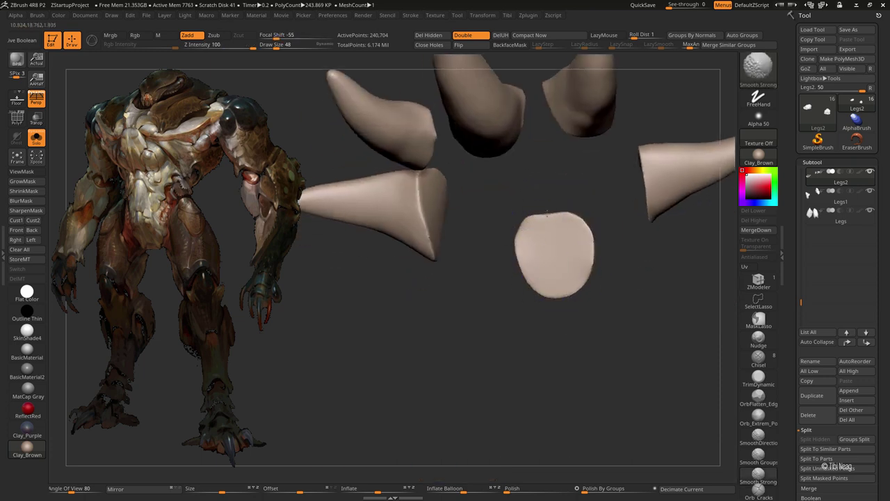
pyautogui.moveTo(573, 248)
pyautogui.mouseDown()
pyautogui.moveTo(512, 236)
pyautogui.moveTo(475, 208)
pyautogui.mouseUp()
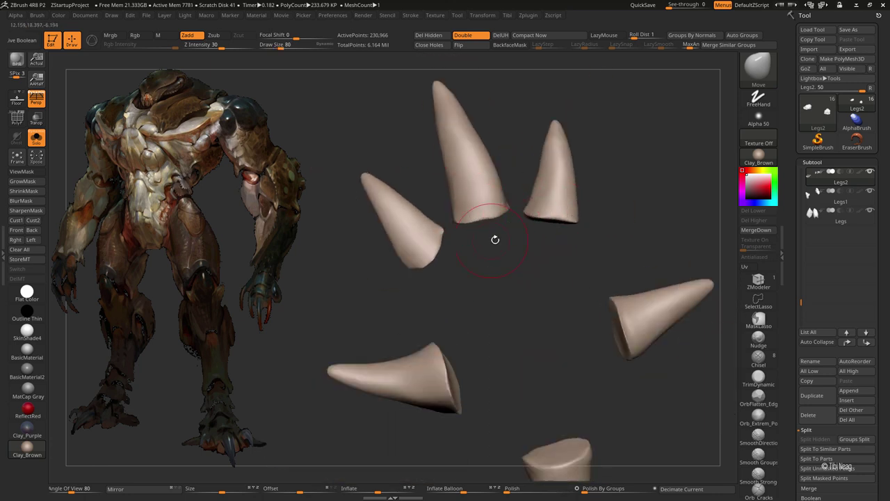
pyautogui.moveTo(494, 239); pyautogui.dragTo(472, 278)
pyautogui.moveTo(478, 343)
pyautogui.mouseDown()
pyautogui.moveTo(447, 338)
pyautogui.moveTo(432, 258)
pyautogui.mouseUp()
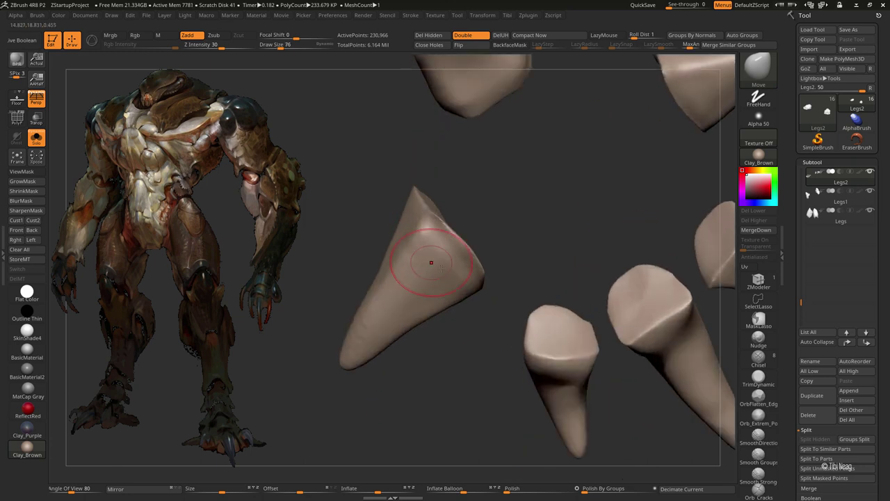
pyautogui.moveTo(344, 349); pyautogui.dragTo(431, 202)
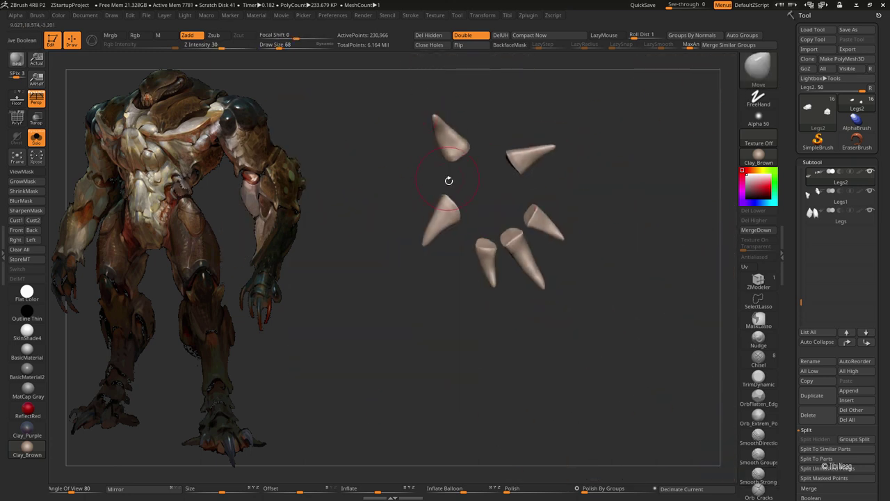
pyautogui.moveTo(499, 298); pyautogui.dragTo(509, 327)
pyautogui.moveTo(536, 196); pyautogui.dragTo(508, 266)
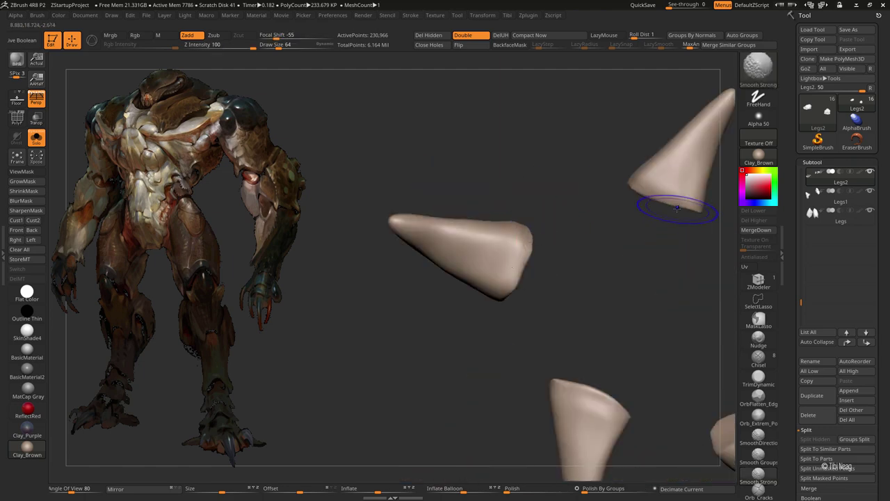
pyautogui.hotkey('ctrl', 'shift', 'f')
# Step: Pull the shoulder plate up over its spike bases with Move, then shrink the brush
pyautogui.moveTo(430, 310)
pyautogui.mouseDown()
pyautogui.moveTo(532, 248)
pyautogui.moveTo(440, 279)
pyautogui.mouseUp()
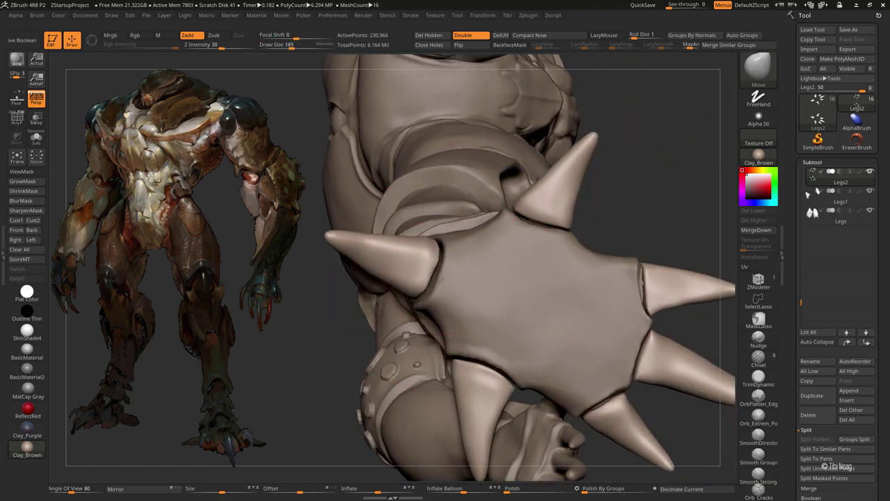
pyautogui.moveTo(549, 231); pyautogui.dragTo(429, 234)
pyautogui.press('space')
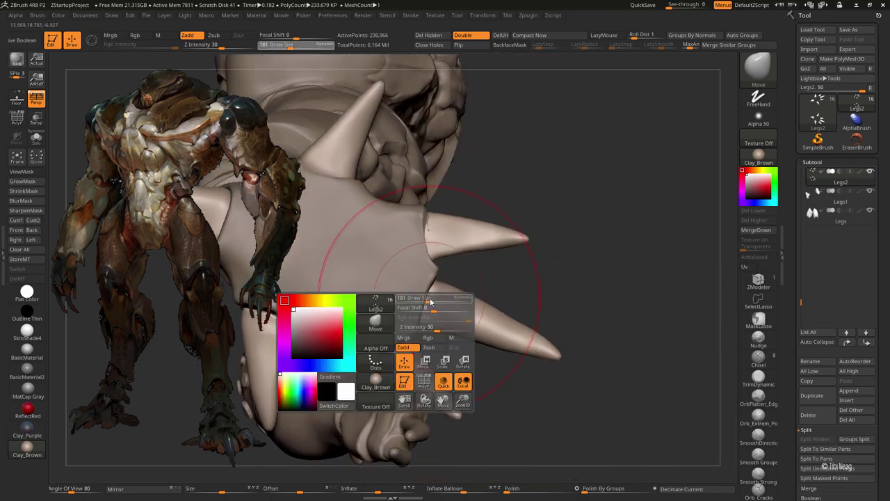
pyautogui.moveTo(436, 298)
pyautogui.mouseDown()
pyautogui.moveTo(400, 349)
pyautogui.moveTo(596, 278)
pyautogui.moveTo(672, 314)
pyautogui.moveTo(663, 325)
pyautogui.moveTo(500, 282)
pyautogui.mouseUp()
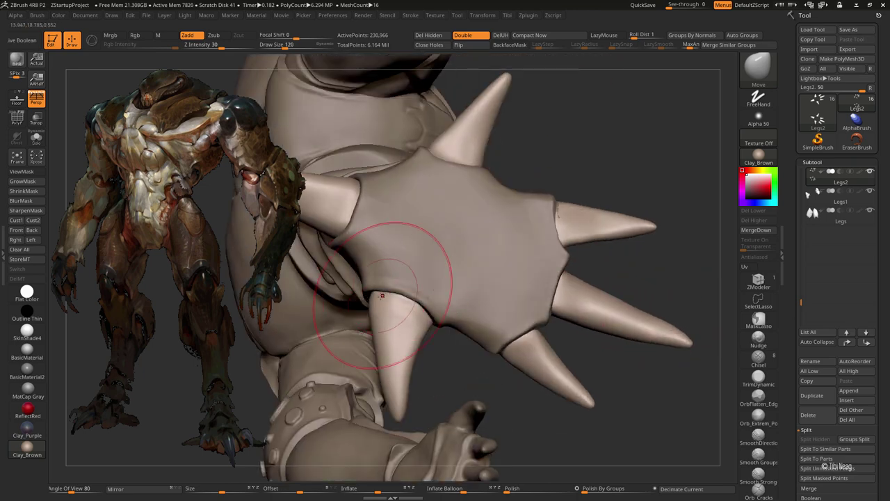
# Step: Inspect the clawed foot from side, frontal and low angles, zooming in on a claw
pyautogui.moveTo(455, 299)
pyautogui.mouseDown()
pyautogui.moveTo(441, 238)
pyautogui.moveTo(449, 260)
pyautogui.mouseUp()
pyautogui.press('space')
pyautogui.moveTo(429, 298); pyautogui.dragTo(497, 331)
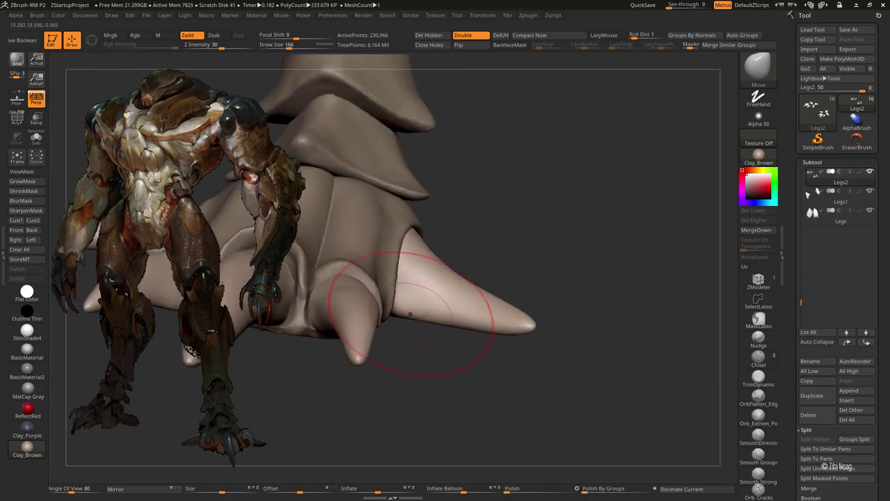
pyautogui.moveTo(411, 314)
pyautogui.mouseDown()
pyautogui.moveTo(496, 258)
pyautogui.moveTo(369, 208)
pyautogui.moveTo(396, 230)
pyautogui.mouseUp()
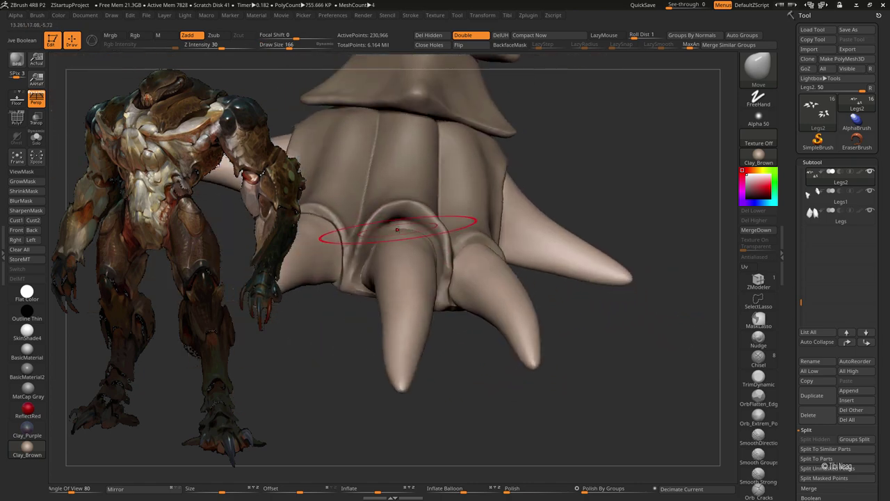
pyautogui.moveTo(408, 276); pyautogui.dragTo(468, 285)
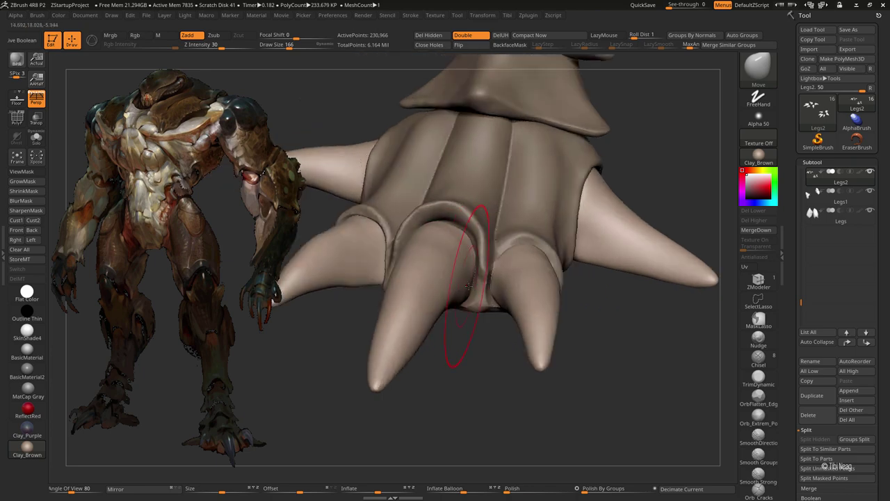
pyautogui.moveTo(454, 231)
pyautogui.mouseDown()
pyautogui.moveTo(408, 284)
pyautogui.moveTo(327, 318)
pyautogui.moveTo(453, 286)
pyautogui.moveTo(587, 288)
pyautogui.mouseUp()
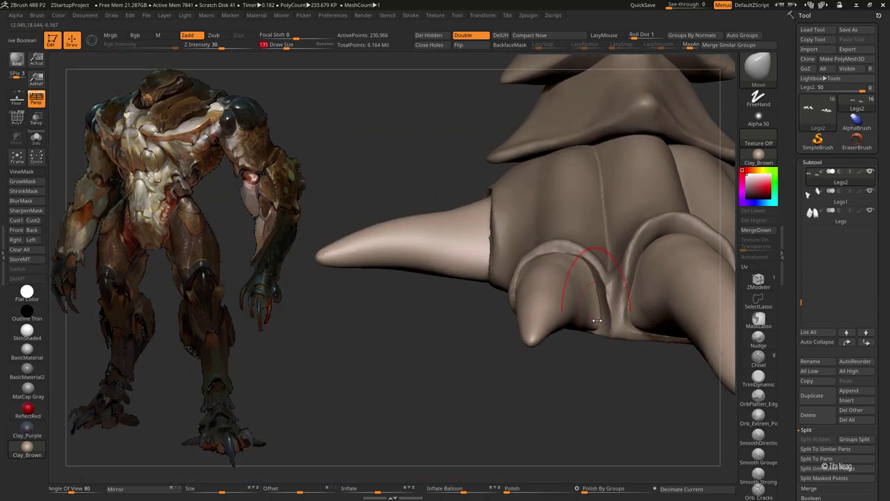
pyautogui.moveTo(597, 329); pyautogui.dragTo(598, 315)
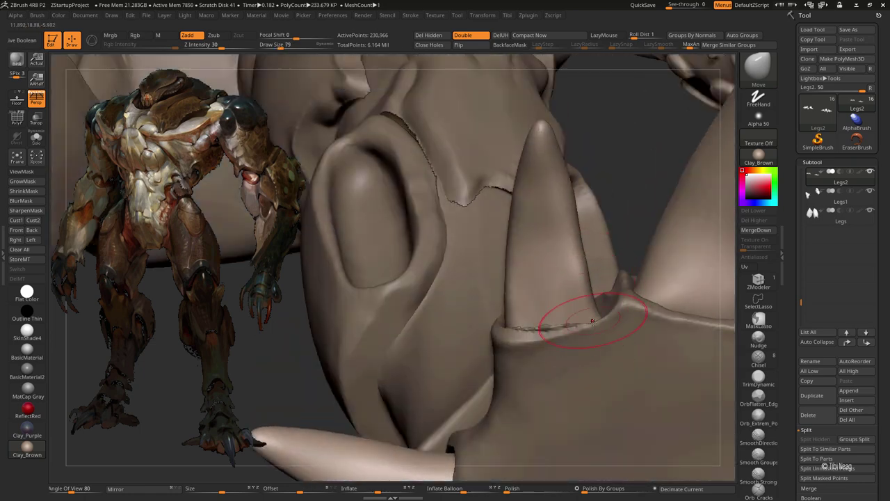
# Step: Isolate the horn piece, switch to the Inflat brush, and toggle Solo off and back on
pyautogui.hotkey('shift', 'ctrl', 's')
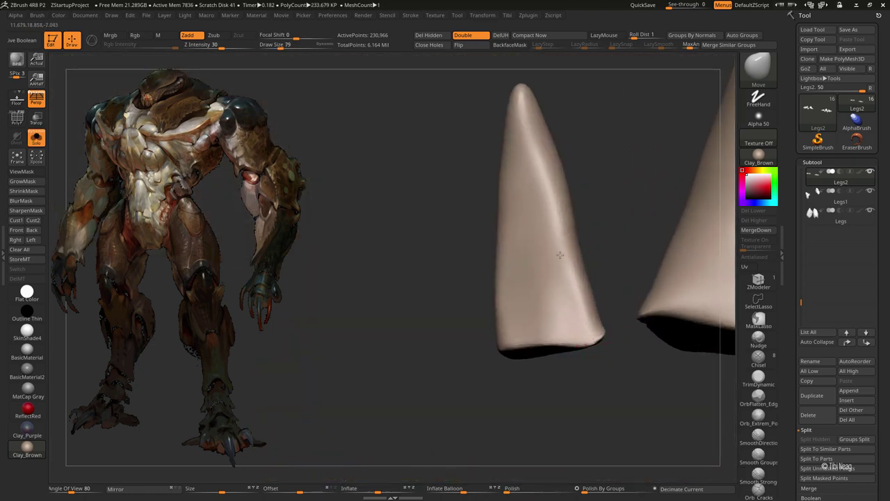
pyautogui.press('shift')
pyautogui.press('b')
pyautogui.press('i')
pyautogui.press('n')
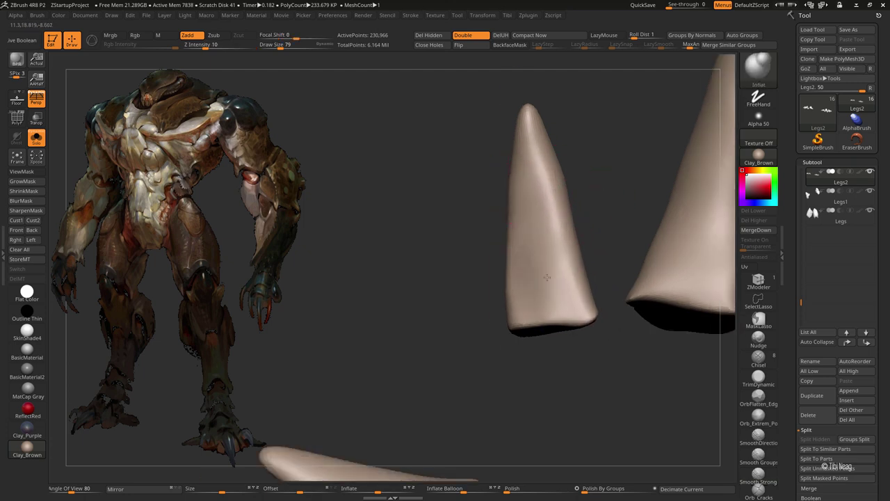
pyautogui.hotkey('shift', 'ctrl', 's')
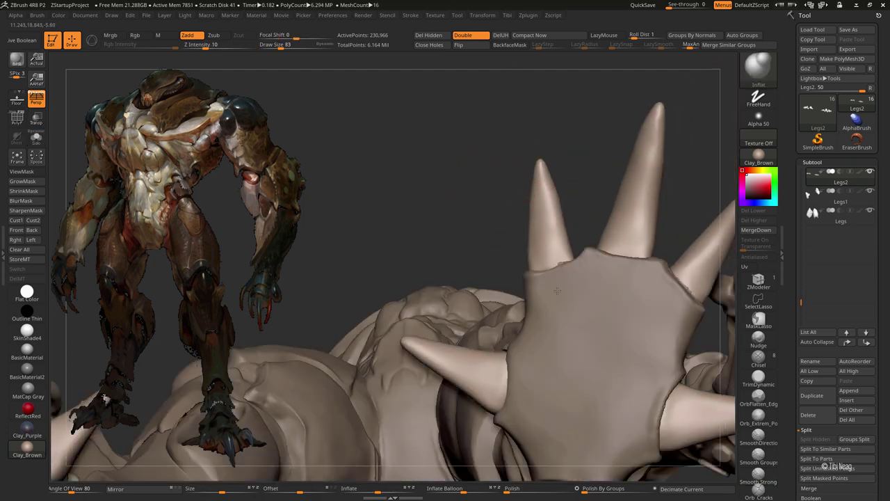
pyautogui.hotkey('shift', 'ctrl', 's')
# Step: Select the Legs3 piece and smooth the bumpy rim of its opening and the lobe ridge
pyautogui.hotkey('shift', 'ctrl', 's')
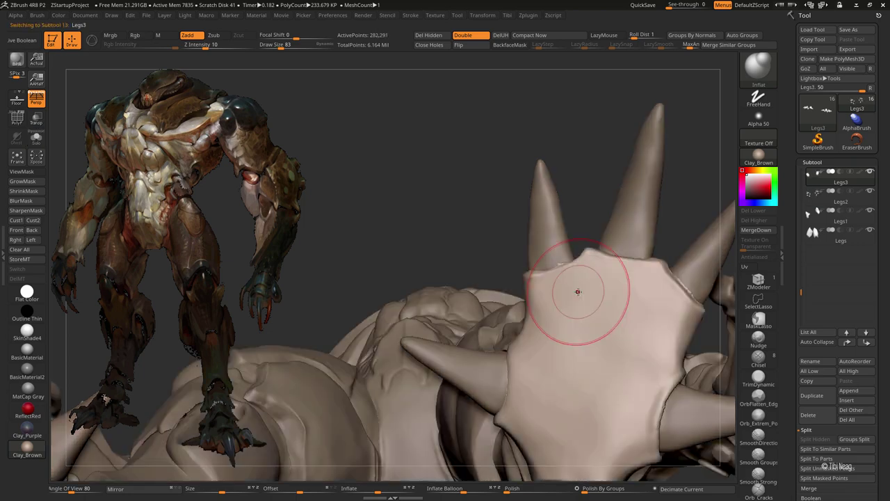
pyautogui.keyDown('alt'); pyautogui.click(576, 290); pyautogui.keyUp('alt')
pyautogui.hotkey('shift', 'ctrl', 's')
pyautogui.moveTo(540, 286); pyautogui.dragTo(509, 139)
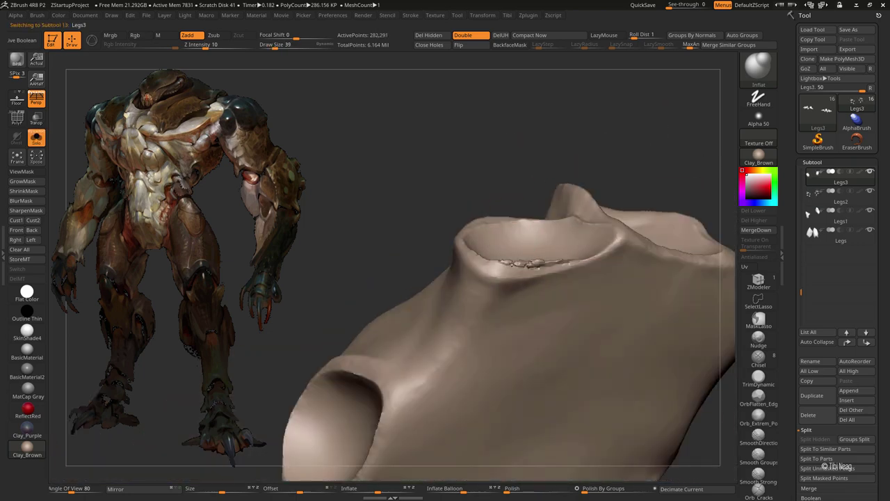
pyautogui.keyDown('shift'); pyautogui.moveTo(569, 263); pyautogui.dragTo(509, 256); pyautogui.keyUp('shift')
pyautogui.keyDown('shift'); pyautogui.moveTo(609, 219); pyautogui.dragTo(567, 169); pyautogui.keyUp('shift')
pyautogui.keyDown('shift'); pyautogui.moveTo(598, 202); pyautogui.dragTo(489, 207); pyautogui.keyUp('shift')
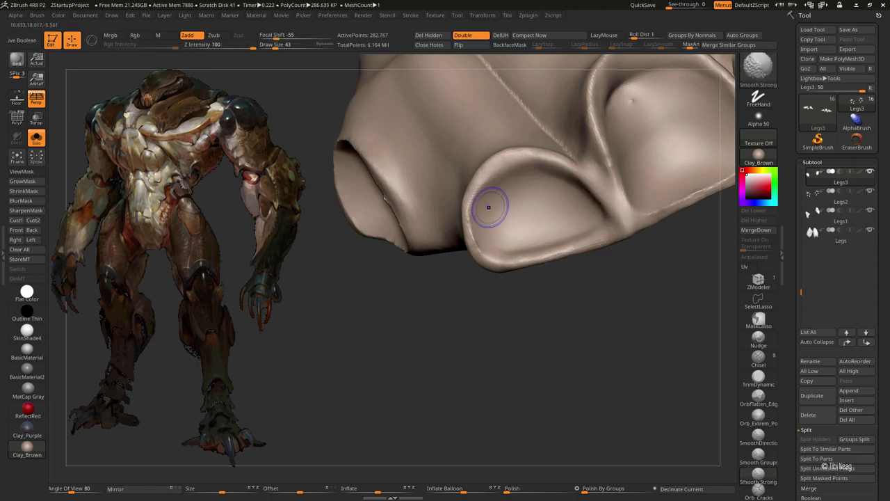
# Step: Step back and forward through the leg's undo history to review each sculpting stage
pyautogui.hotkey('ctrl', 'z')
pyautogui.hotkey('ctrl', 'z')
pyautogui.hotkey('ctrl', 'z')
pyautogui.hotkey('ctrl', 'z')
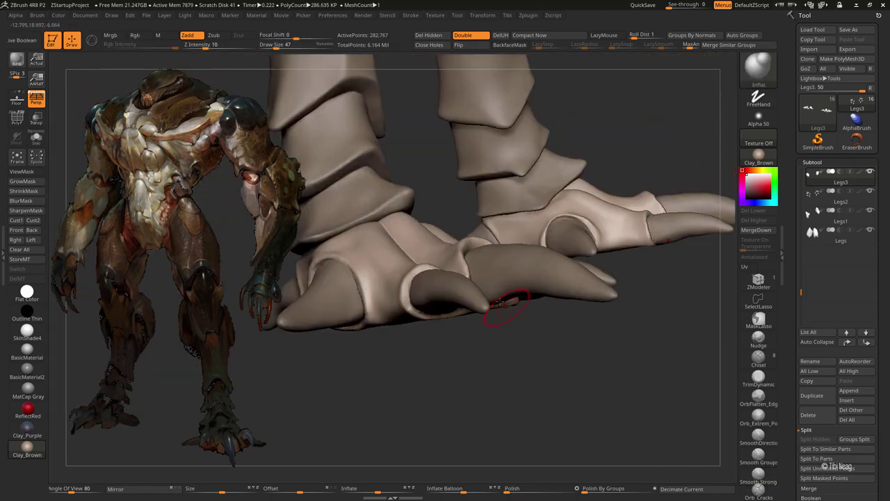
pyautogui.hotkey('ctrl', 'z')
pyautogui.hotkey('ctrl', 'shift', 'z')
pyautogui.hotkey('ctrl', 'shift', 'z')
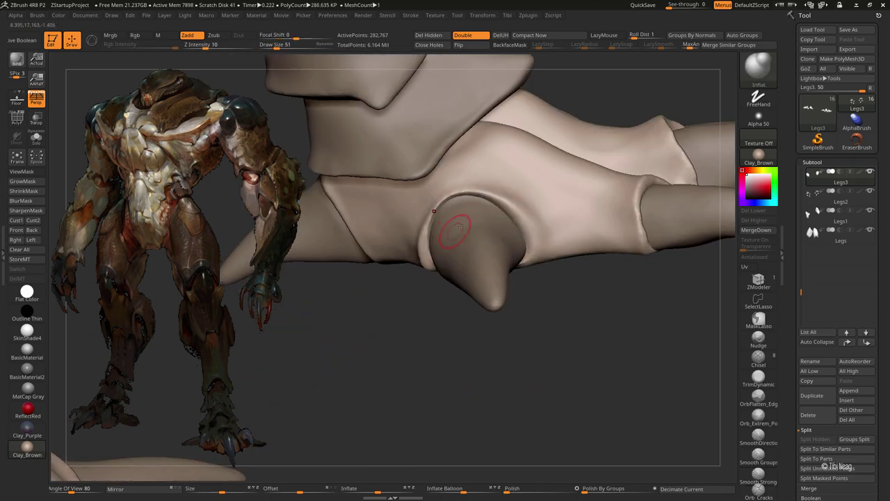
pyautogui.hotkey('ctrl', 'shift', 'z')
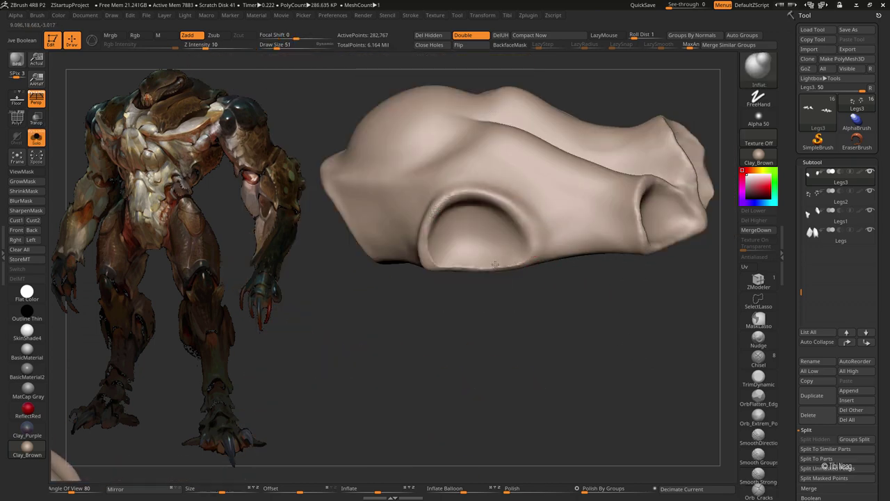
pyautogui.hotkey('ctrl', 'shift', 'z')
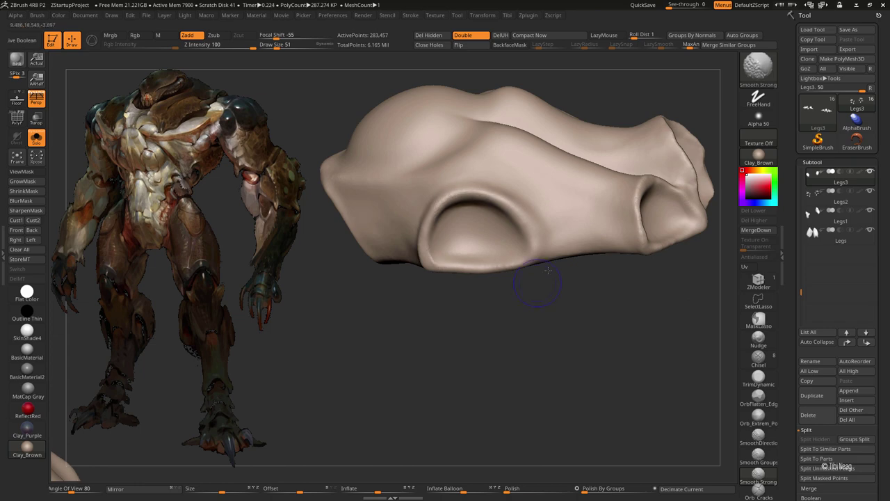
pyautogui.hotkey('ctrl', 'shift', 'z')
pyautogui.hotkey('ctrl', 'shift', 'z')
pyautogui.hotkey('ctrl', 'shift', 'z')
pyautogui.hotkey('ctrl', 'shift', 'z')
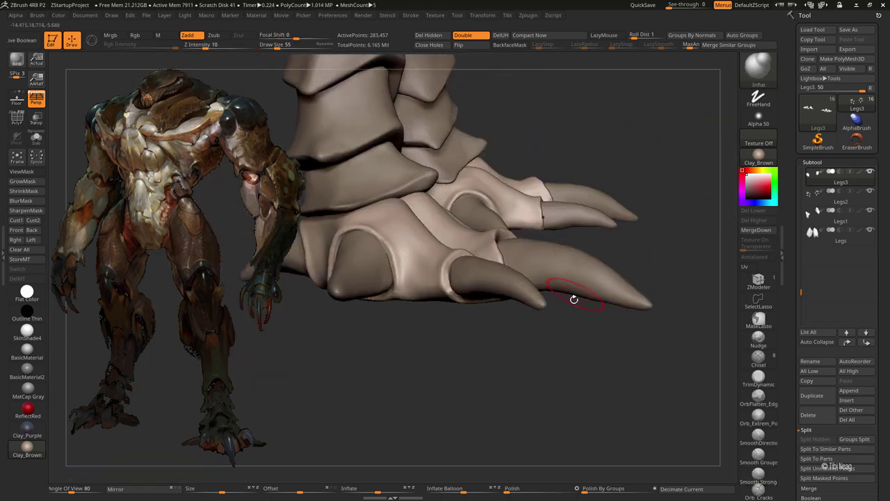
pyautogui.hotkey('ctrl', 'shift', 'z')
pyautogui.hotkey('ctrl', 'shift', 'z')
pyautogui.hotkey('ctrl', 'shift', 'z')
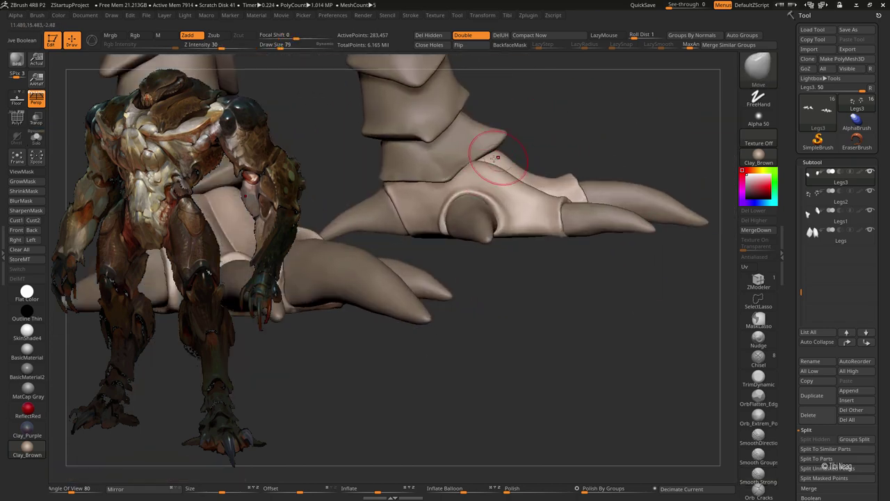
pyautogui.hotkey('ctrl', 'shift', 'z')
pyautogui.hotkey('ctrl', 'shift', 'z')
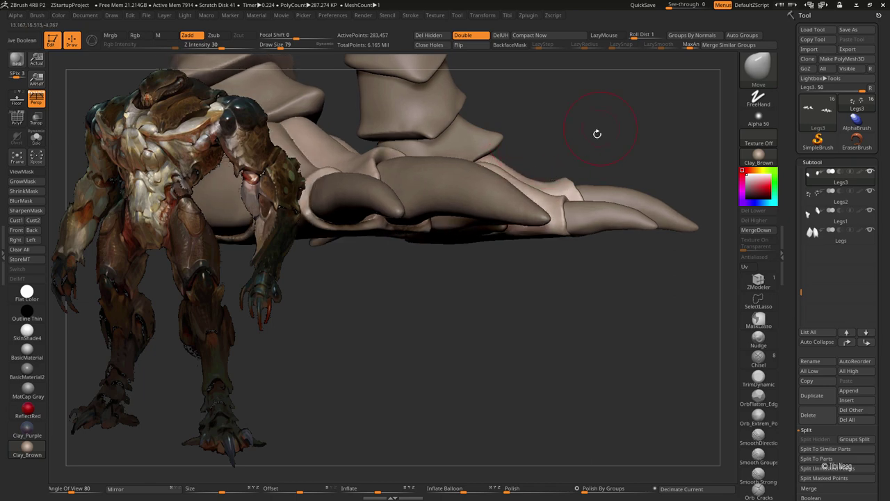
pyautogui.hotkey('ctrl', 'shift', 'z')
pyautogui.hotkey('ctrl', 'shift', 'z')
pyautogui.hotkey('ctrl', 'shift', 'z')
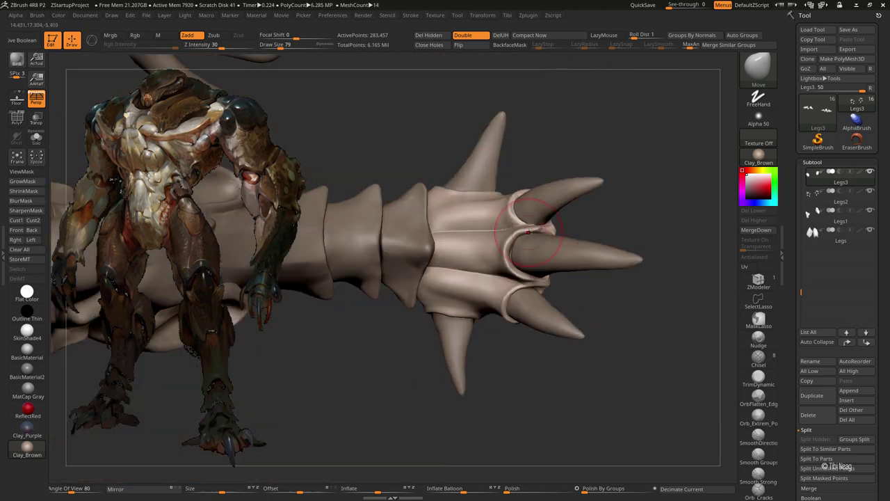
pyautogui.hotkey('ctrl', 'shift', 'z')
pyautogui.hotkey('ctrl', 'shift', 'z')
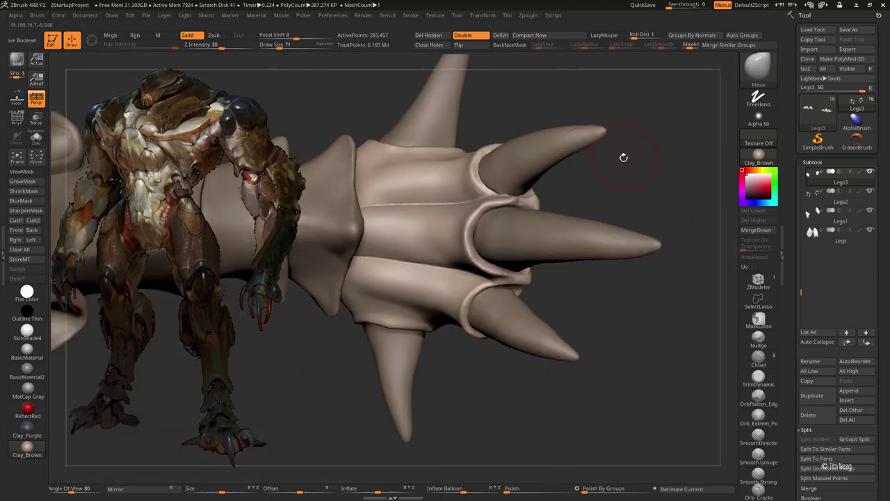
pyautogui.hotkey('ctrl', 'shift', 'z')
# Step: Redo forward through the foot's history to the more inflated stage
pyautogui.hotkey('ctrl', 'shift', 'z')
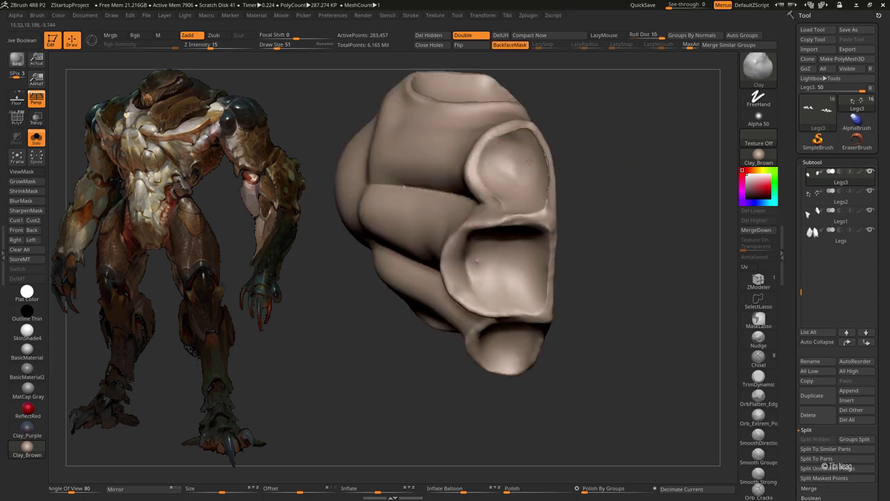
pyautogui.hotkey('ctrl', 'shift', 'z')
pyautogui.hotkey('ctrl', 'shift', 'z')
pyautogui.hotkey('ctrl', 'shift', 'z')
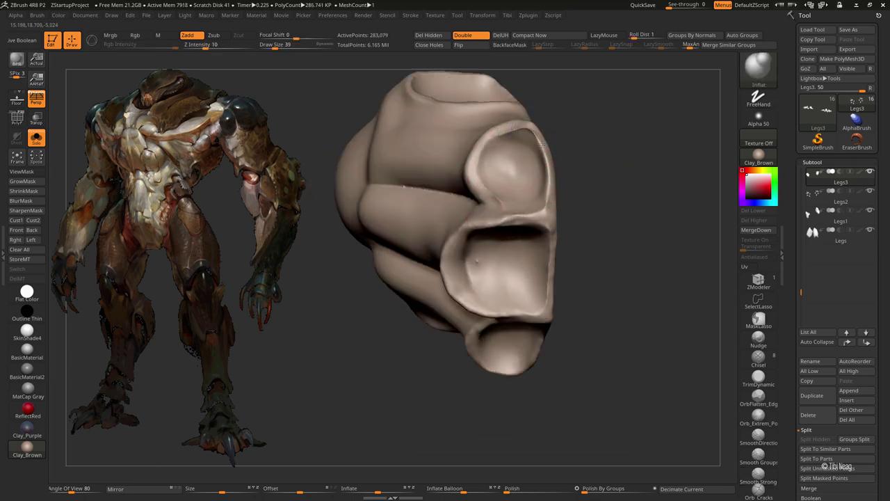
pyautogui.hotkey('ctrl', 'shift', 'z')
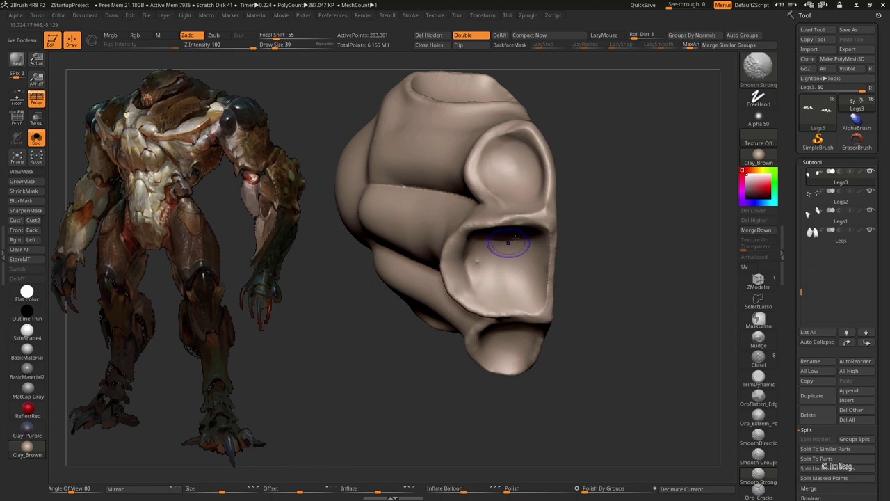
pyautogui.hotkey('ctrl', 'shift', 'z')
pyautogui.hotkey('ctrl', 'shift', 'z')
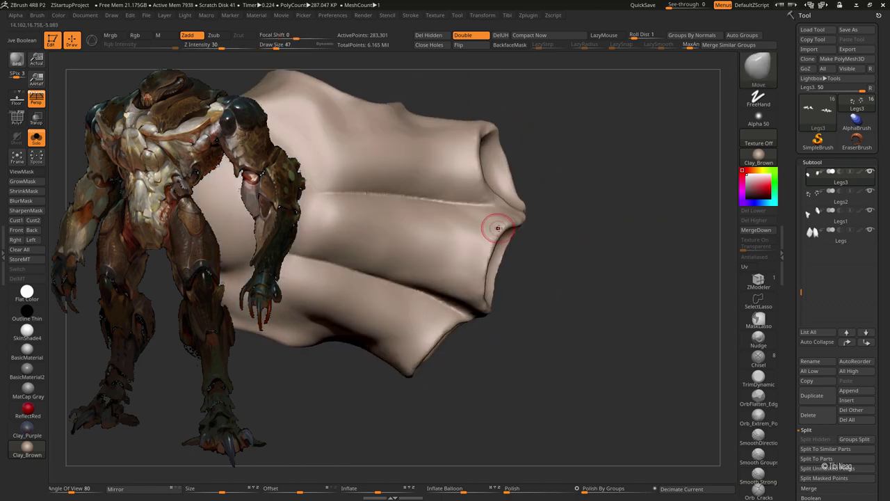
pyautogui.hotkey('ctrl', 'shift', 'z')
pyautogui.hotkey('ctrl', 'shift', 'z')
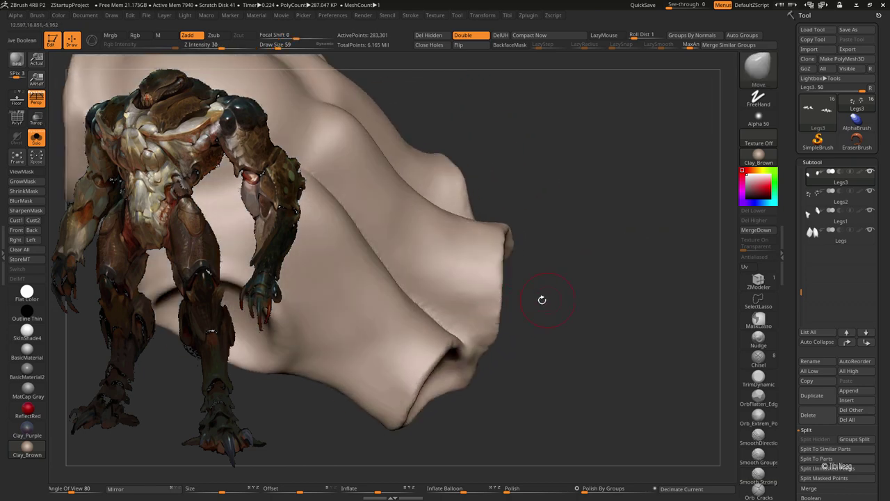
pyautogui.hotkey('ctrl', 'shift', 'z')
# Step: Rotate down onto the spiky plate and push its lower edge outward
pyautogui.moveTo(412, 290)
pyautogui.mouseDown()
pyautogui.moveTo(533, 353)
pyautogui.moveTo(486, 356)
pyautogui.mouseUp()
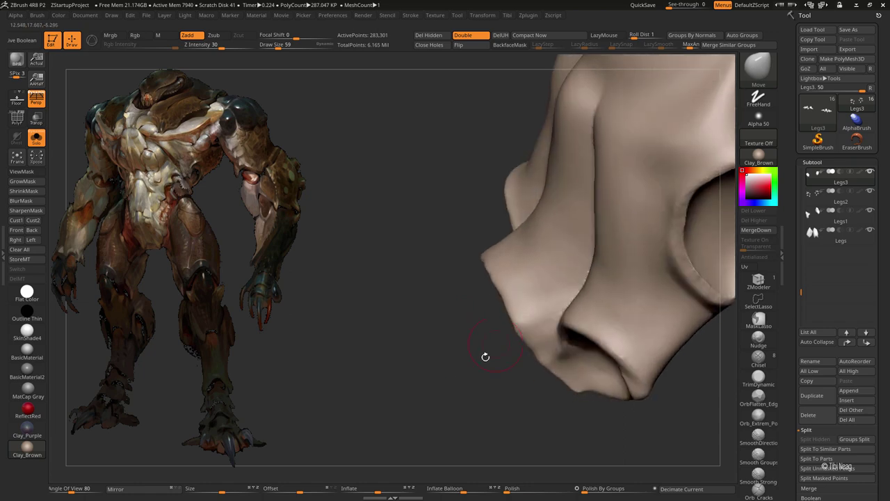
pyautogui.moveTo(495, 297); pyautogui.dragTo(388, 304)
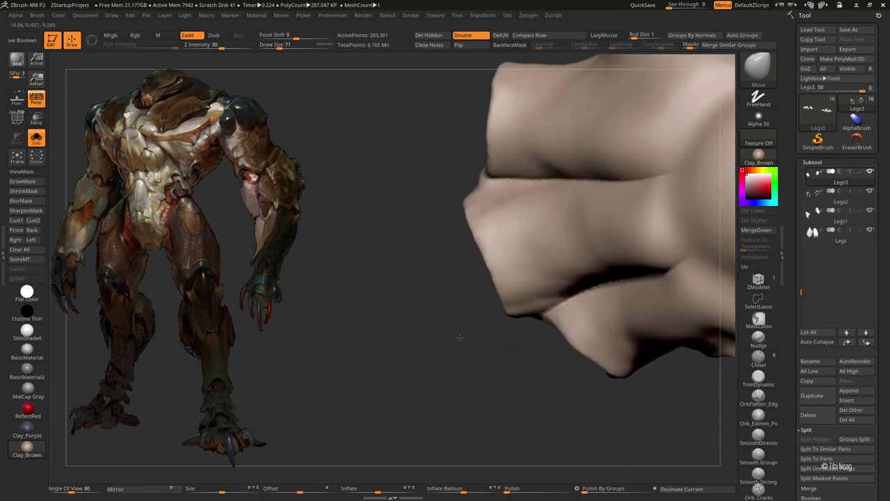
pyautogui.keyDown('alt'); pyautogui.moveTo(582, 356); pyautogui.dragTo(633, 256); pyautogui.keyUp('alt')
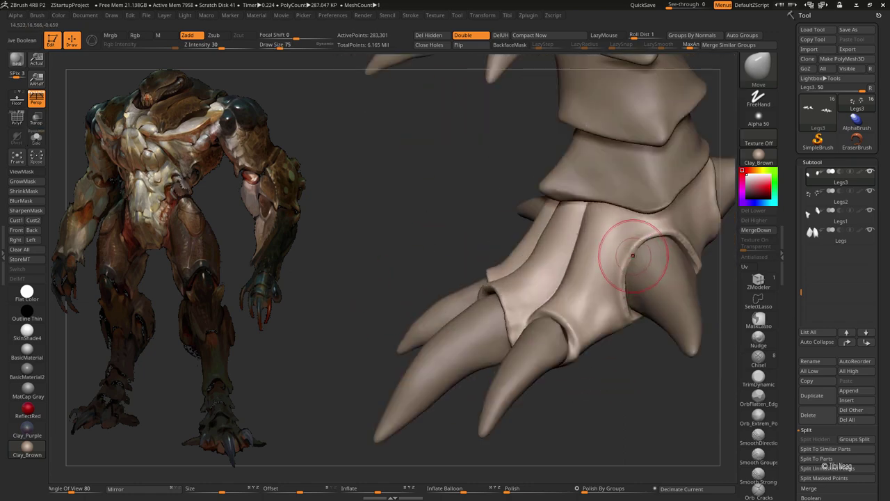
pyautogui.moveTo(637, 374)
pyautogui.mouseDown()
pyautogui.moveTo(580, 312)
pyautogui.moveTo(578, 258)
pyautogui.mouseUp()
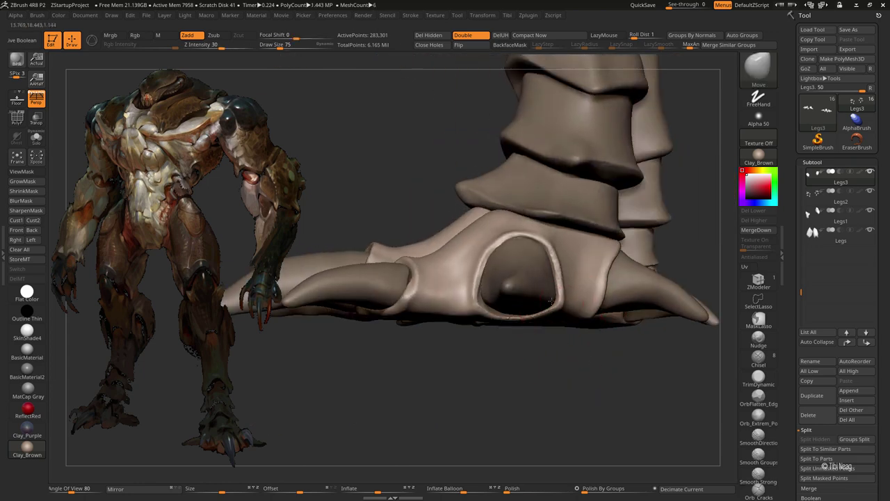
pyautogui.moveTo(500, 293)
pyautogui.mouseDown()
pyautogui.moveTo(496, 318)
pyautogui.moveTo(633, 181)
pyautogui.mouseUp()
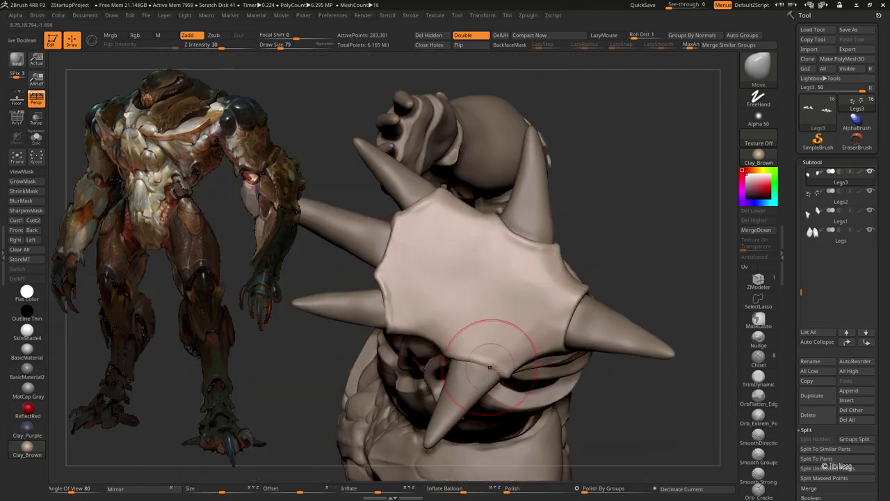
pyautogui.moveTo(490, 367); pyautogui.dragTo(555, 408)
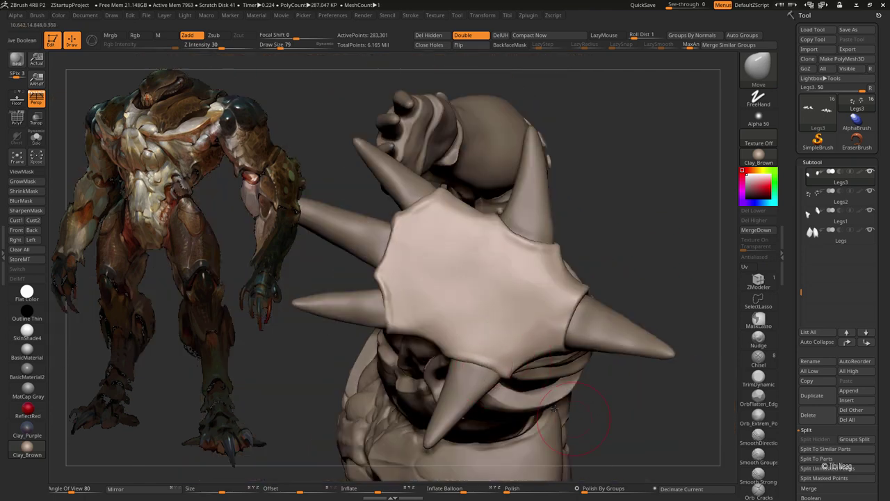
# Step: Nudge the notch on the plate's left edge and frame the plate face-on
pyautogui.moveTo(288, 355)
pyautogui.mouseDown()
pyautogui.moveTo(320, 268)
pyautogui.moveTo(453, 205)
pyautogui.mouseUp()
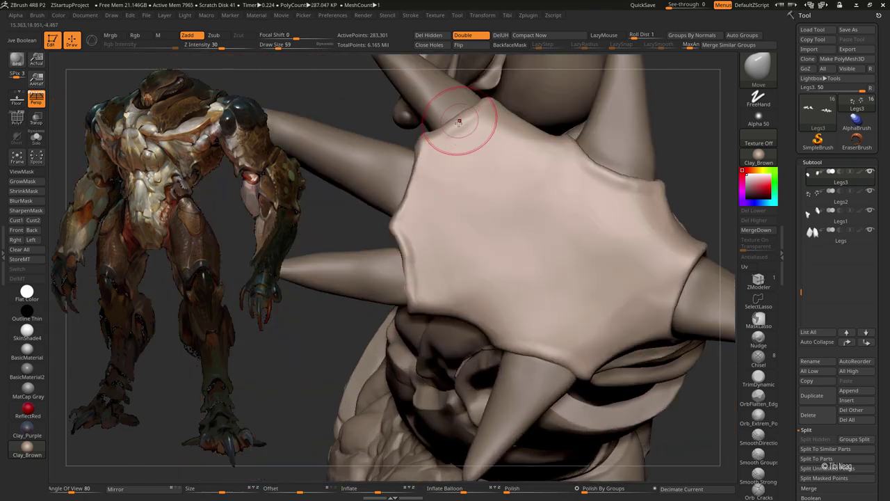
pyautogui.moveTo(408, 252); pyautogui.dragTo(418, 272)
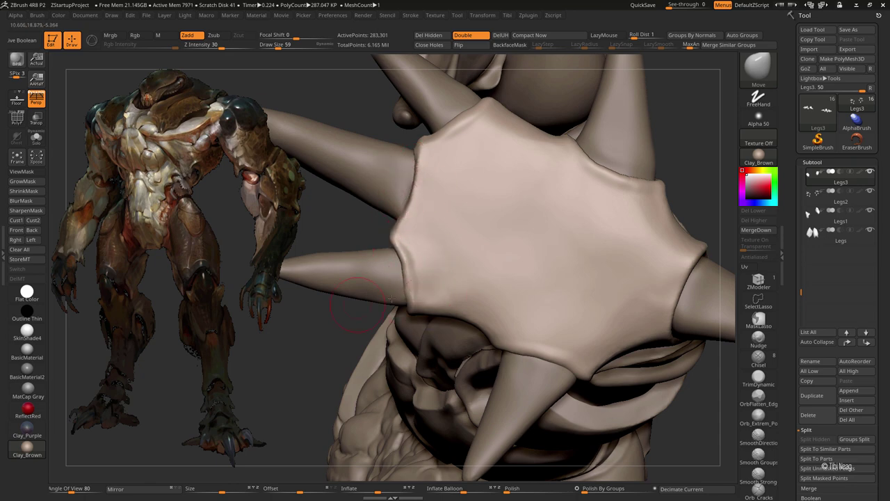
pyautogui.keyDown('alt'); pyautogui.moveTo(391, 299); pyautogui.dragTo(203, 172); pyautogui.keyUp('alt')
pyautogui.keyDown('alt'); pyautogui.moveTo(358, 286); pyautogui.dragTo(477, 248); pyautogui.keyUp('alt')
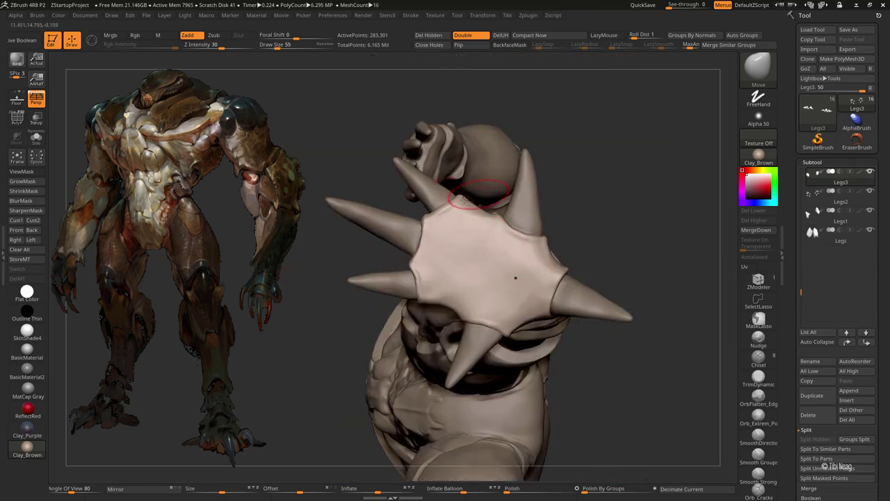
pyautogui.keyDown('alt'); pyautogui.moveTo(512, 272); pyautogui.dragTo(434, 205); pyautogui.keyUp('alt')
pyautogui.moveTo(466, 211); pyautogui.dragTo(467, 255, button='right')
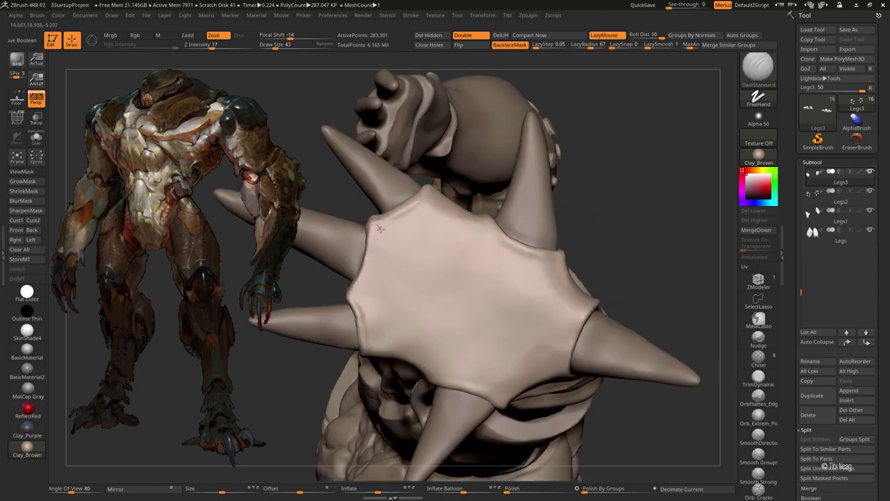
# Step: With DamStandard, Zsub and LazyMouse, carve creases from the plate centre toward the spikes
pyautogui.press('b')
pyautogui.press('d')
pyautogui.press('s')
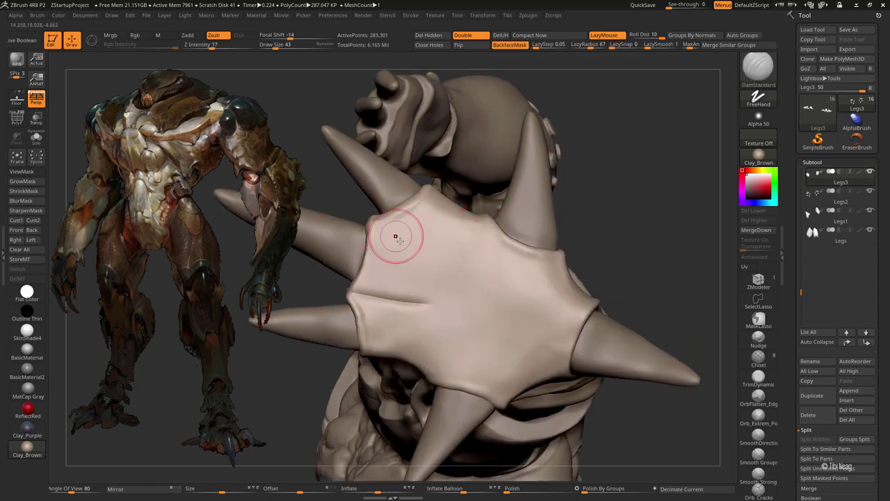
pyautogui.moveTo(397, 234); pyautogui.dragTo(415, 247)
pyautogui.moveTo(451, 283); pyautogui.dragTo(456, 289)
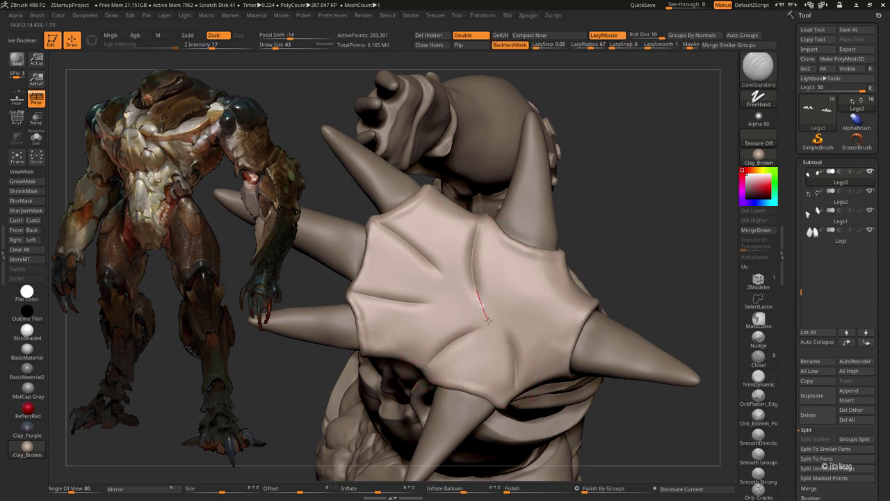
pyautogui.moveTo(488, 320); pyautogui.dragTo(507, 298)
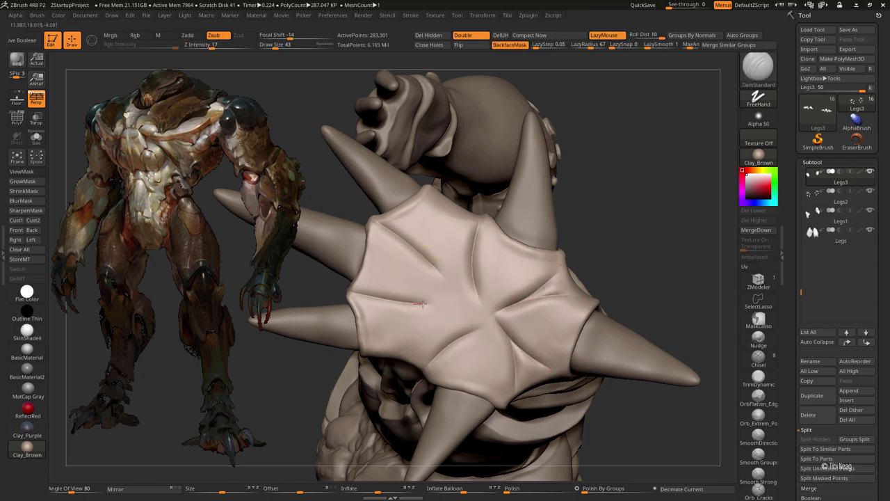
# Step: Switch to Inflat, enlarge the brush slightly, and soften the creases across the plate
pyautogui.press('b')
pyautogui.press('i')
pyautogui.press('n')
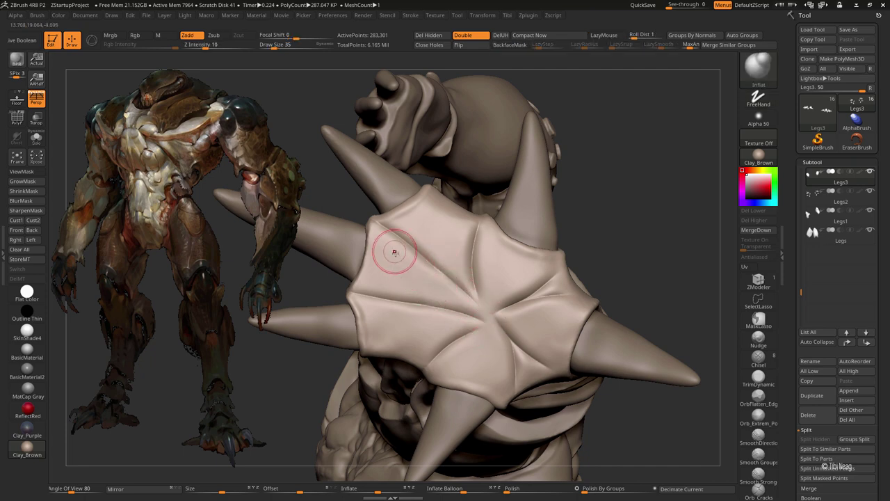
pyautogui.press(']')
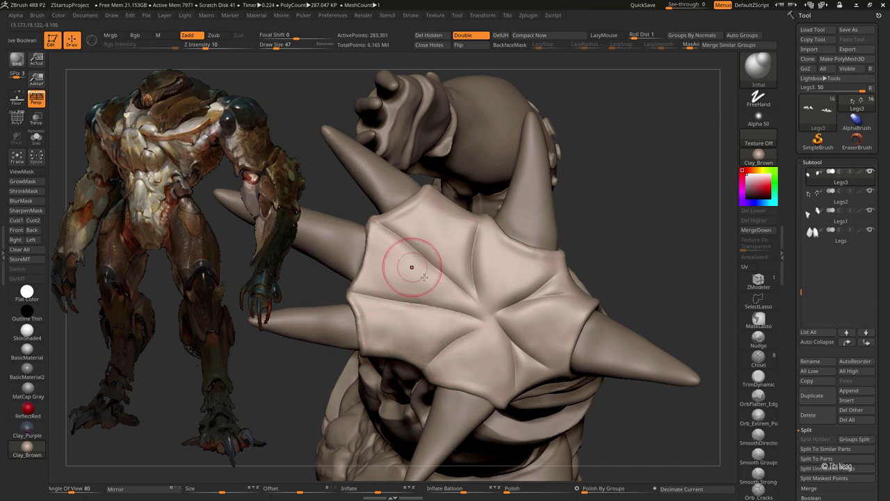
pyautogui.moveTo(411, 267)
pyautogui.mouseDown(button='right')
pyautogui.moveTo(444, 297)
pyautogui.moveTo(527, 213)
pyautogui.moveTo(577, 238)
pyautogui.mouseUp(button='right')
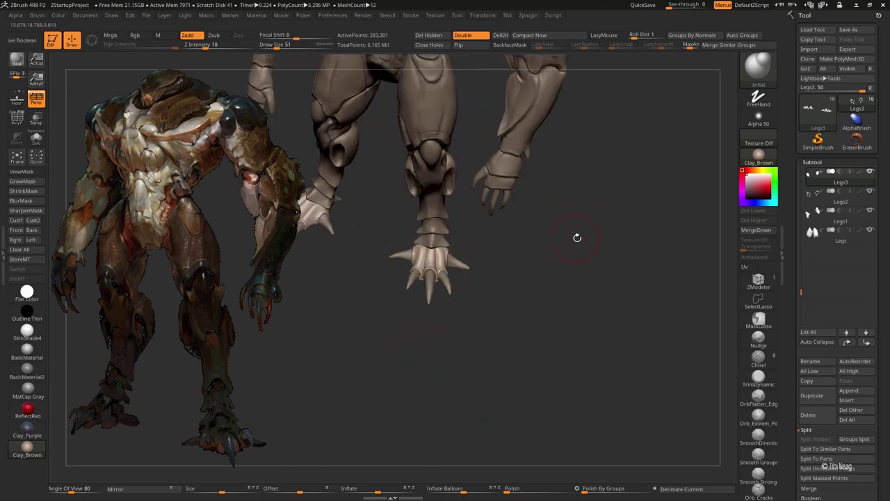
# Step: Select the Arms2 shoulder armour piece and set a larger, stronger brush
pyautogui.moveTo(540, 301); pyautogui.dragTo(564, 202, button='right')
pyautogui.keyDown('alt'); pyautogui.click(563, 203); pyautogui.keyUp('alt')
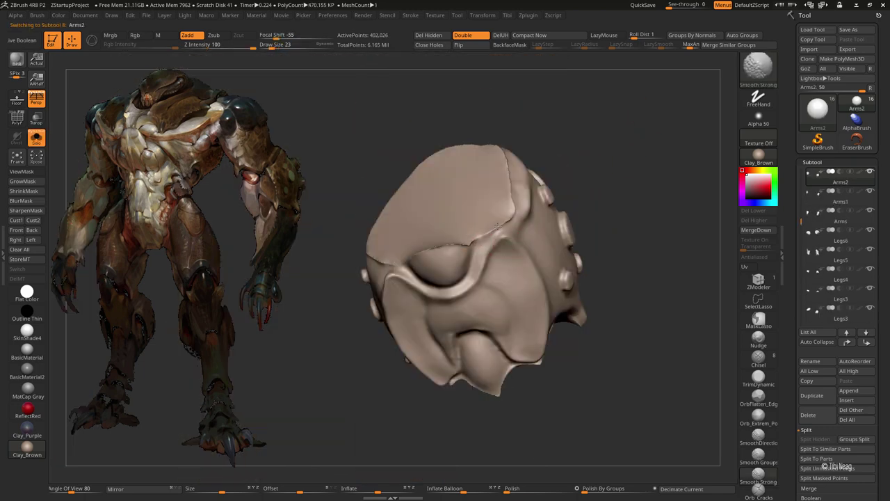
pyautogui.moveTo(508, 184)
pyautogui.mouseDown(button='right')
pyautogui.moveTo(570, 121)
pyautogui.moveTo(578, 158)
pyautogui.moveTo(521, 167)
pyautogui.mouseUp(button='right')
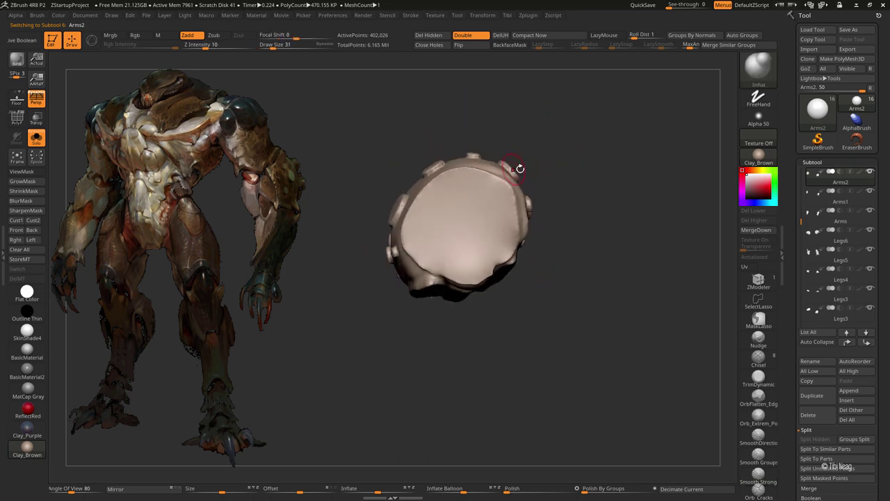
pyautogui.press('space')
pyautogui.moveTo(440, 216); pyautogui.dragTo(459, 216)
# Step: Switch to the Move brush and inspect the shoulder piece's bumps, knobbed top and underside
pyautogui.press('b')
pyautogui.press('m')
pyautogui.press('v')
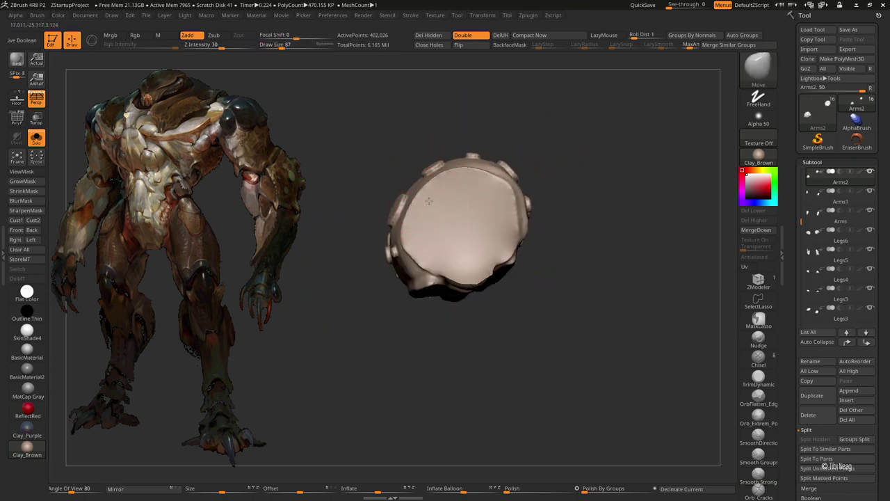
pyautogui.moveTo(493, 190)
pyautogui.mouseDown(button='right')
pyautogui.moveTo(493, 175)
pyautogui.moveTo(453, 205)
pyautogui.moveTo(392, 212)
pyautogui.moveTo(457, 111)
pyautogui.mouseUp(button='right')
pyautogui.moveTo(417, 209)
pyautogui.mouseDown(button='right')
pyautogui.moveTo(408, 229)
pyautogui.moveTo(406, 197)
pyautogui.moveTo(417, 208)
pyautogui.moveTo(348, 234)
pyautogui.moveTo(419, 240)
pyautogui.moveTo(374, 243)
pyautogui.mouseUp(button='right')
pyautogui.press('shift')
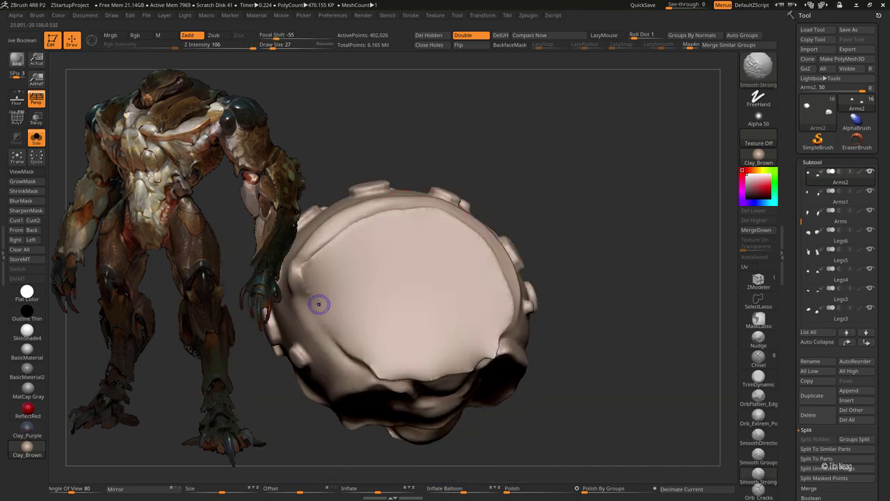
pyautogui.moveTo(325, 253); pyautogui.dragTo(382, 222, button='right')
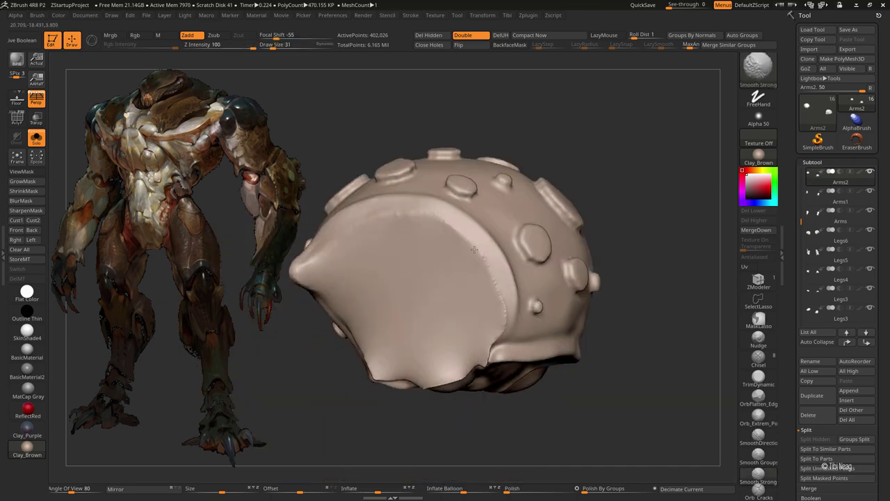
pyautogui.moveTo(463, 302); pyautogui.dragTo(476, 333, button='right')
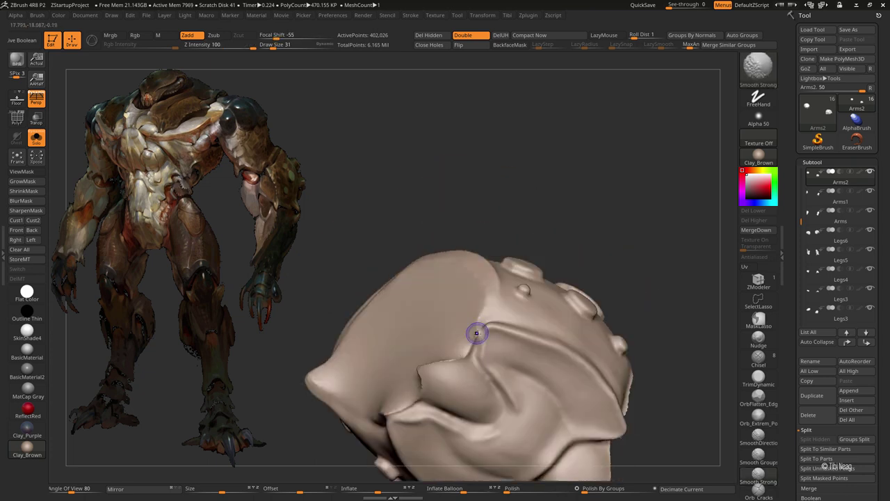
# Step: Build up clay strokes on the shoulder piece's surface and smooth them
pyautogui.press('shift')
pyautogui.moveTo(477, 333); pyautogui.dragTo(460, 353)
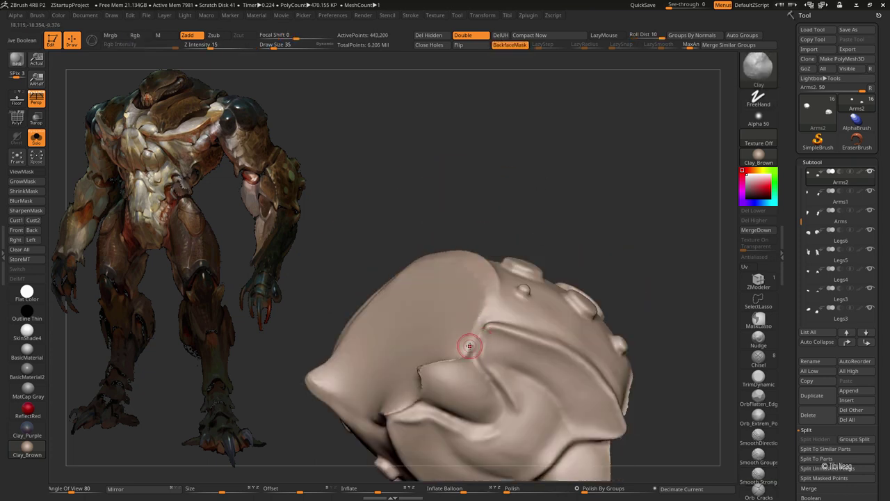
pyautogui.moveTo(521, 159); pyautogui.dragTo(469, 195)
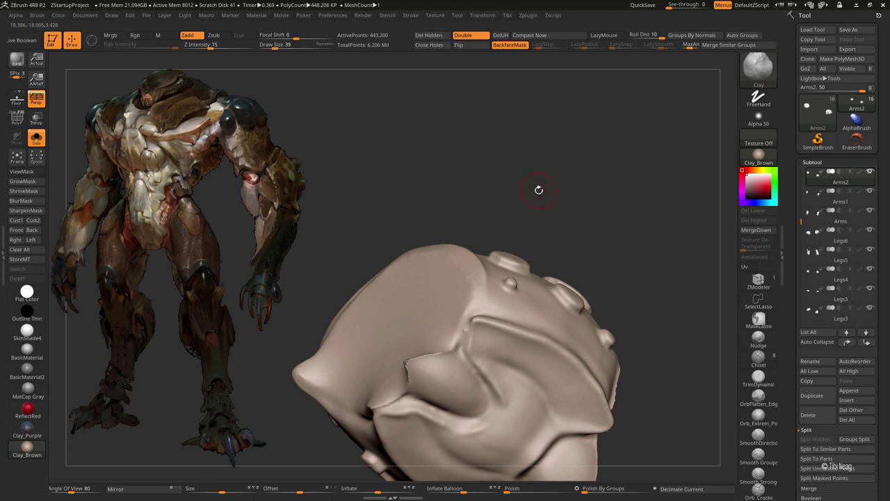
pyautogui.moveTo(552, 145)
pyautogui.mouseDown()
pyautogui.moveTo(531, 185)
pyautogui.moveTo(543, 283)
pyautogui.mouseUp()
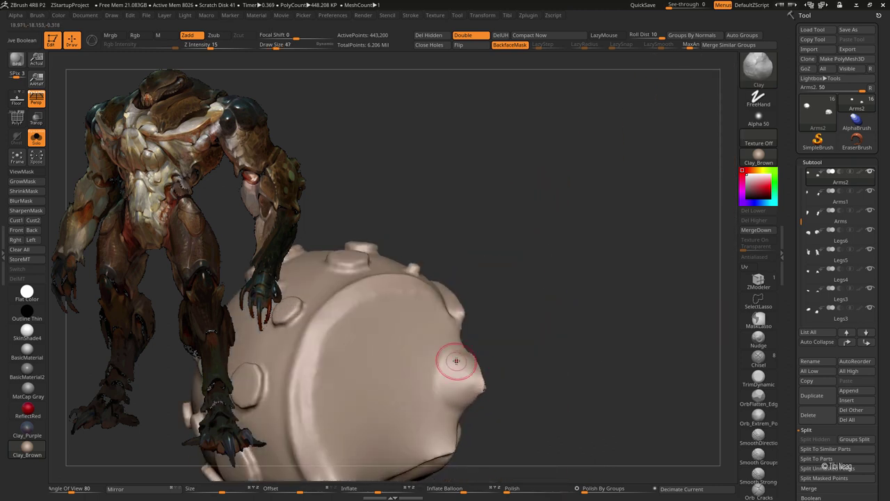
pyautogui.moveTo(457, 389)
pyautogui.mouseDown()
pyautogui.moveTo(542, 352)
pyautogui.moveTo(570, 431)
pyautogui.moveTo(461, 397)
pyautogui.mouseUp()
pyautogui.press('shift')
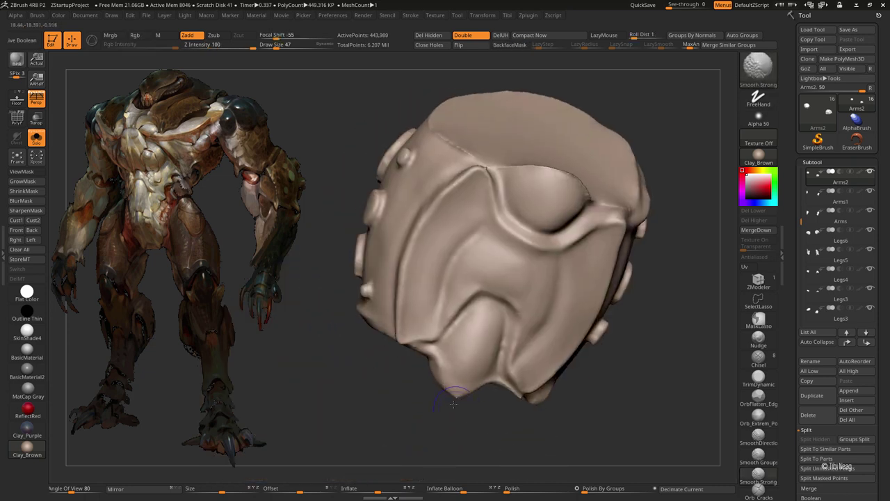
pyautogui.moveTo(389, 375)
pyautogui.mouseDown()
pyautogui.moveTo(368, 394)
pyautogui.moveTo(472, 399)
pyautogui.mouseUp()
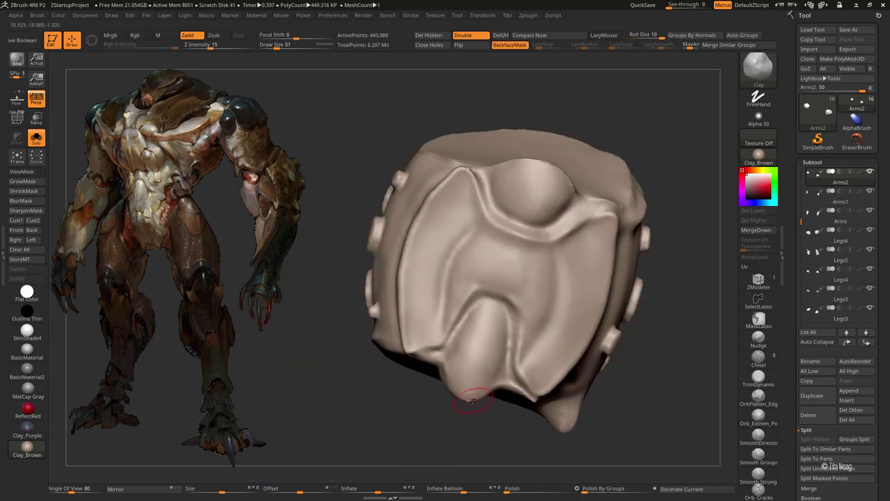
# Step: Reselect the Move brush, zoom onto the arm armour, and select the Arms subtool
pyautogui.moveTo(428, 432)
pyautogui.mouseDown()
pyautogui.moveTo(600, 314)
pyautogui.moveTo(592, 282)
pyautogui.moveTo(600, 253)
pyautogui.moveTo(587, 356)
pyautogui.mouseUp()
pyautogui.press('b')
pyautogui.press('m')
pyautogui.press('v')
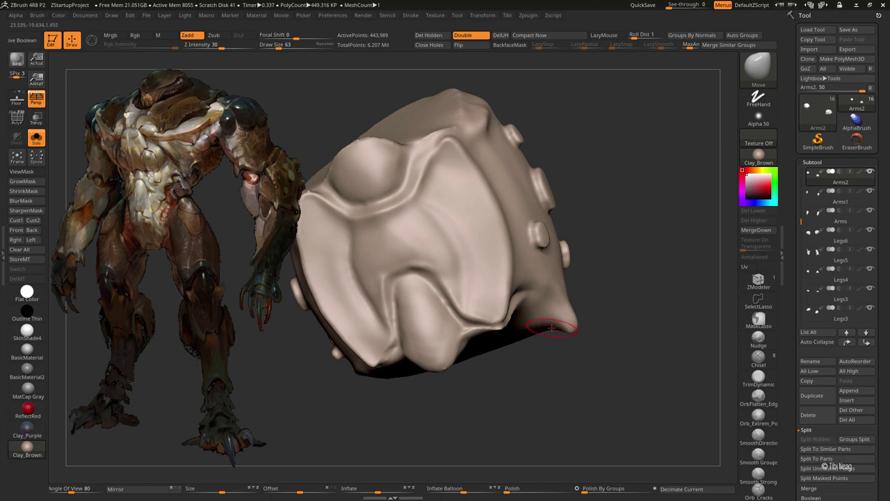
pyautogui.keyDown('alt'); pyautogui.moveTo(560, 327); pyautogui.dragTo(541, 313); pyautogui.keyUp('alt')
pyautogui.keyDown('alt'); pyautogui.click(568, 338); pyautogui.keyUp('alt')
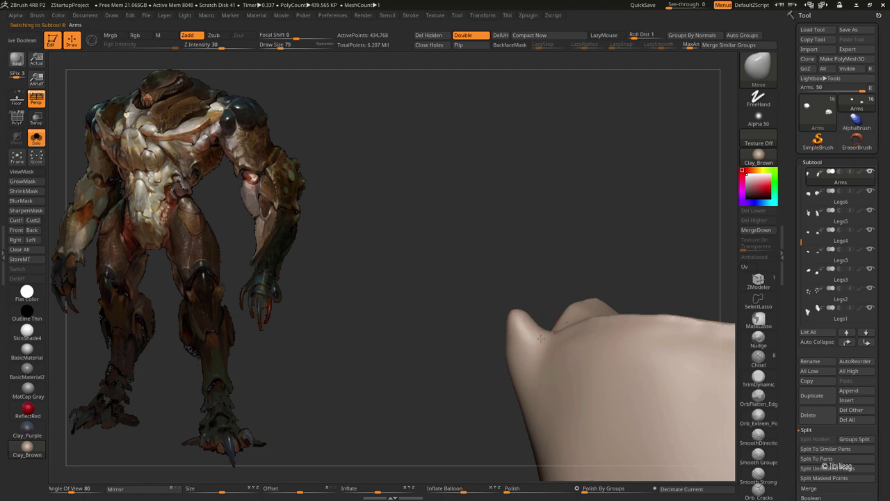
# Step: Orbit around the studded arm armour and isolate it with Solo
pyautogui.moveTo(512, 300)
pyautogui.mouseDown()
pyautogui.moveTo(532, 330)
pyautogui.moveTo(533, 313)
pyautogui.mouseUp()
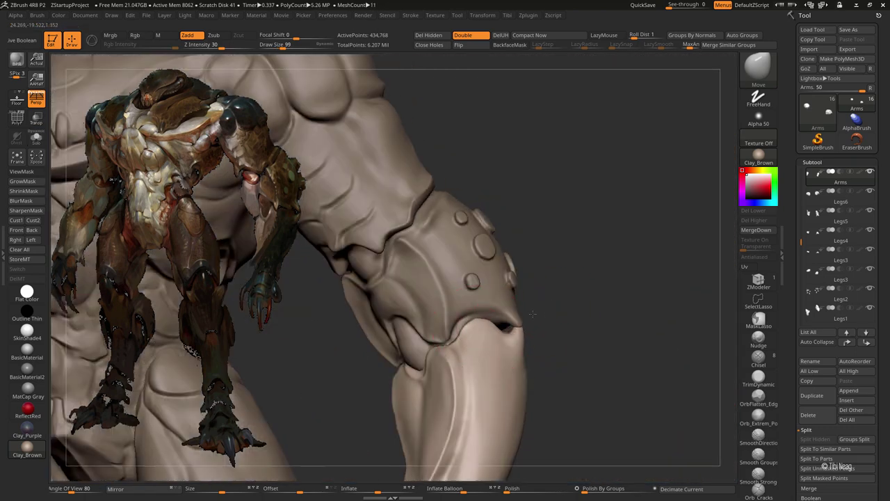
pyautogui.moveTo(582, 284)
pyautogui.mouseDown()
pyautogui.moveTo(526, 269)
pyautogui.moveTo(587, 232)
pyautogui.moveTo(500, 264)
pyautogui.moveTo(498, 285)
pyautogui.mouseUp()
pyautogui.hotkey('ctrl', 'shift', 's')
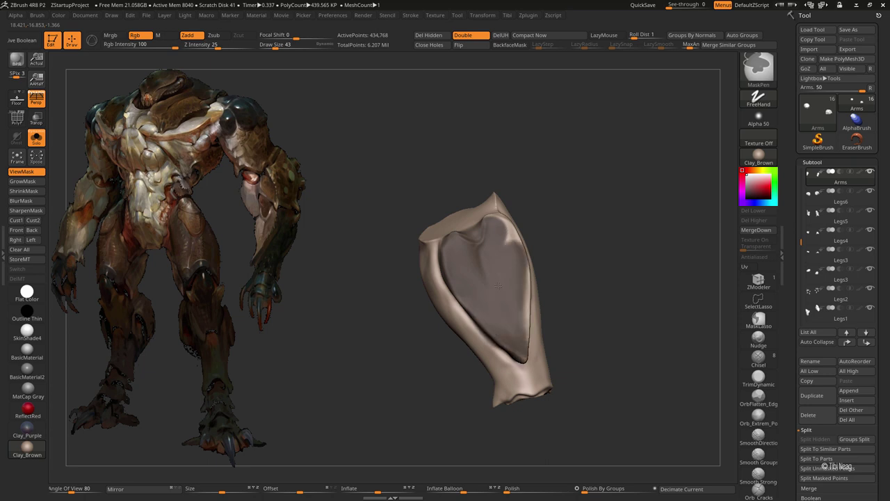
# Step: Rotate the armour piece lengthwise and hide everything except the curved forearm plate
pyautogui.moveTo(497, 232); pyautogui.dragTo(432, 236)
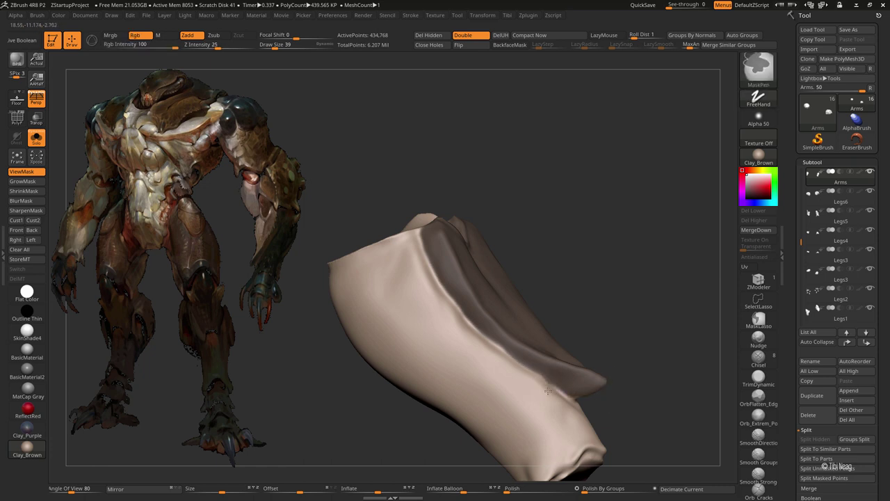
pyautogui.moveTo(548, 391); pyautogui.dragTo(441, 309)
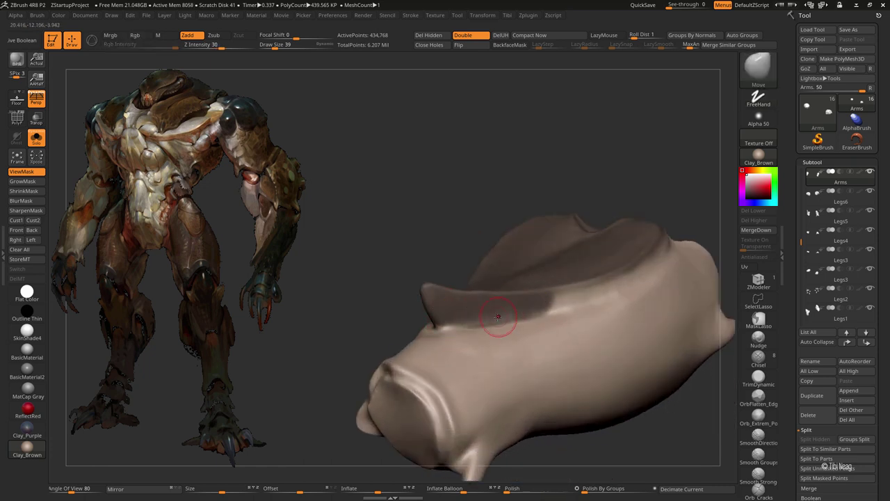
pyautogui.moveTo(457, 311)
pyautogui.mouseDown(button='right')
pyautogui.moveTo(487, 316)
pyautogui.moveTo(458, 327)
pyautogui.mouseUp(button='right')
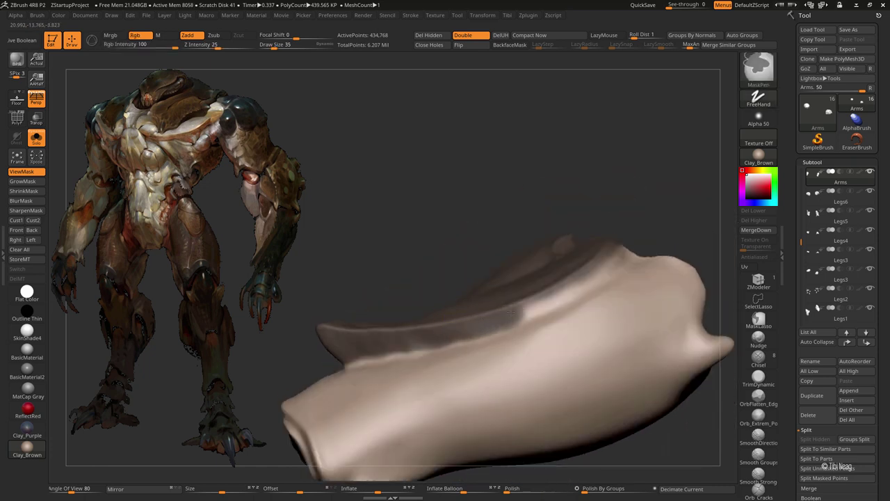
pyautogui.moveTo(591, 267)
pyautogui.mouseDown(button='right')
pyautogui.moveTo(595, 276)
pyautogui.moveTo(627, 261)
pyautogui.mouseUp(button='right')
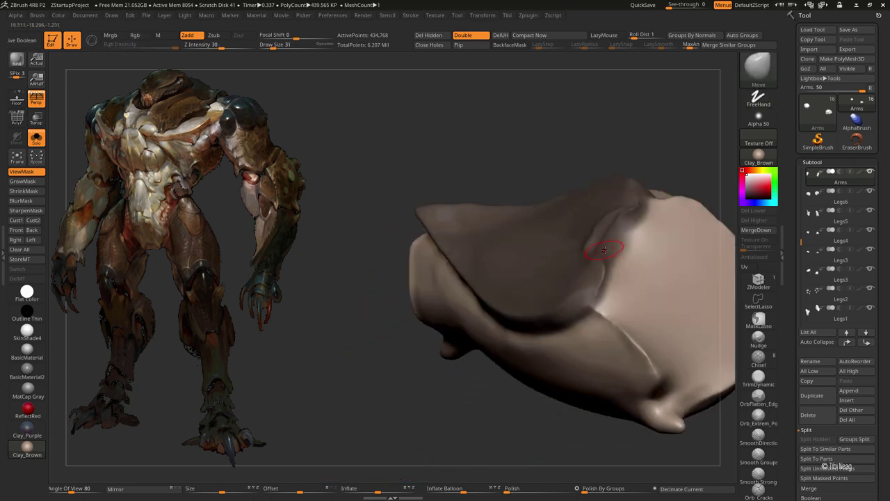
pyautogui.moveTo(656, 209); pyautogui.dragTo(610, 250, button='right')
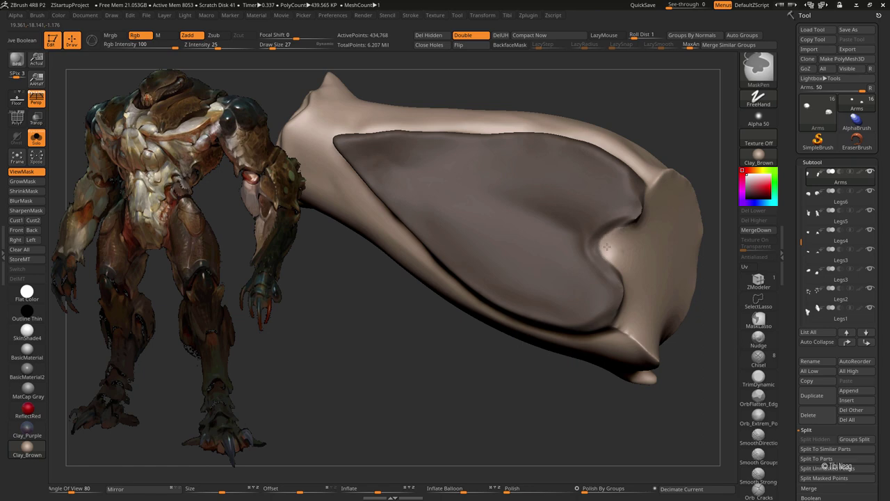
pyautogui.moveTo(633, 268); pyautogui.dragTo(637, 233, button='right')
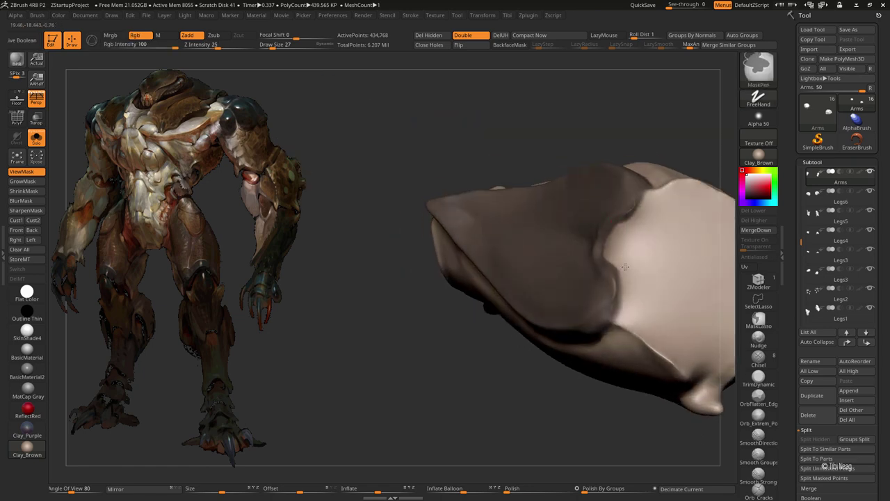
pyautogui.keyDown('ctrl'); pyautogui.keyDown('shift'); pyautogui.click(628, 290); pyautogui.keyUp('shift'); pyautogui.keyUp('ctrl')
# Step: Split the forearm plate off as a closed Arms1 piece and inspect it
pyautogui.keyDown('ctrl'); pyautogui.keyDown('alt'); pyautogui.keyDown('shift'); pyautogui.click(541, 304); pyautogui.keyUp('shift'); pyautogui.keyUp('alt'); pyautogui.keyUp('ctrl')
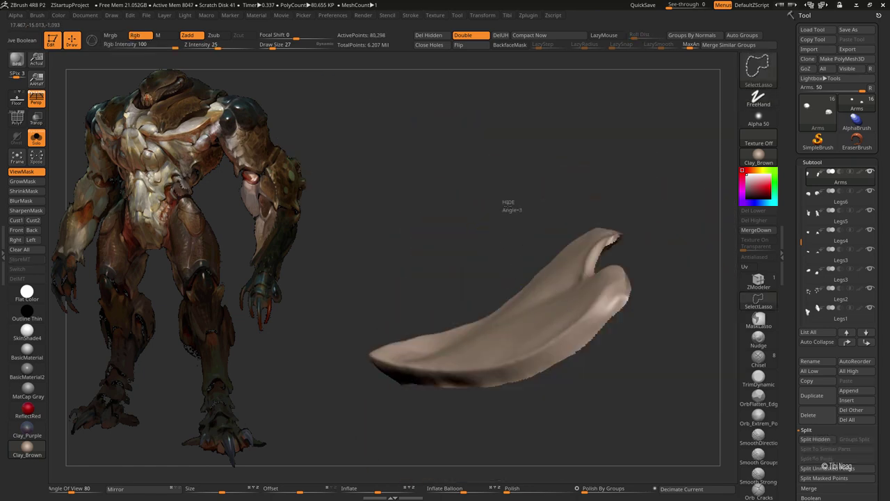
pyautogui.keyDown('ctrl'); pyautogui.moveTo(496, 267); pyautogui.dragTo(479, 249); pyautogui.keyUp('ctrl')
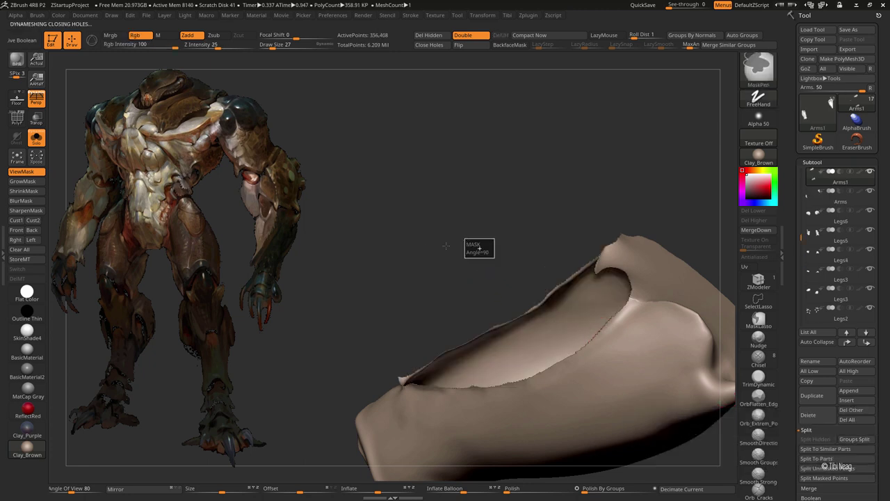
pyautogui.moveTo(397, 263)
pyautogui.mouseDown(button='right')
pyautogui.moveTo(389, 299)
pyautogui.moveTo(367, 331)
pyautogui.mouseUp(button='right')
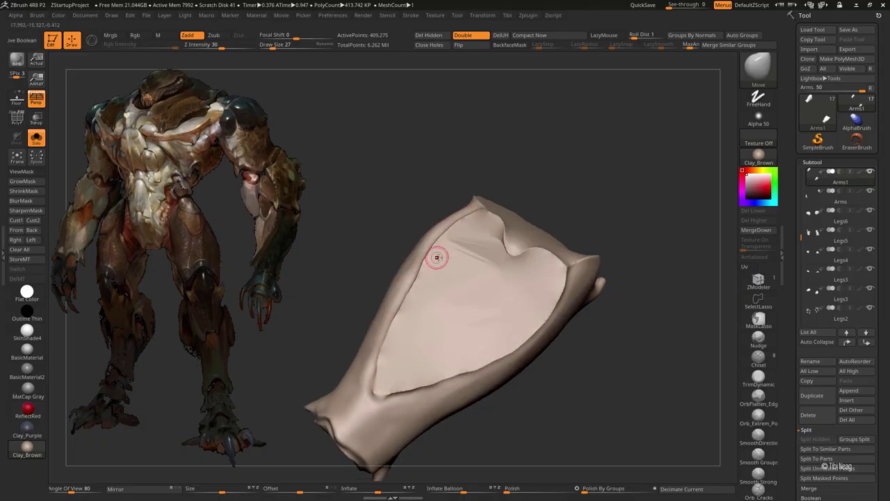
pyautogui.moveTo(437, 257); pyautogui.dragTo(458, 211, button='right')
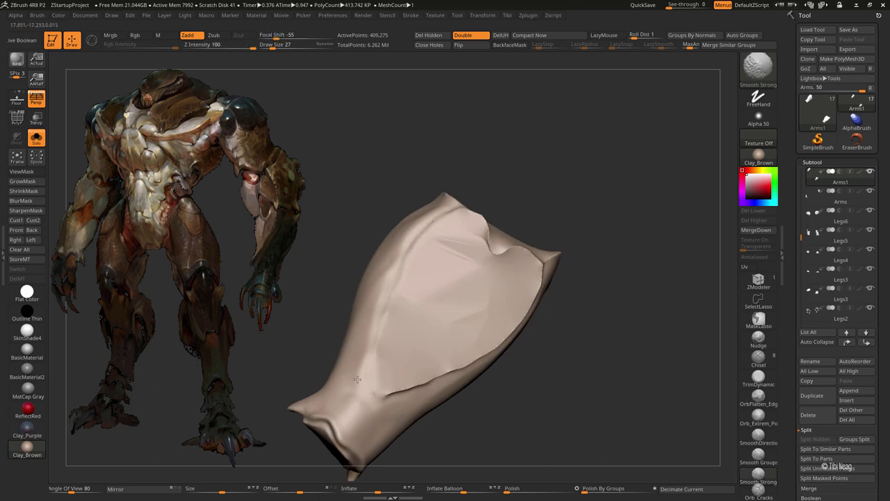
# Step: Smooth the fold near the plate's upper edge with a larger brush, then hide the rest of the arm
pyautogui.press(']')
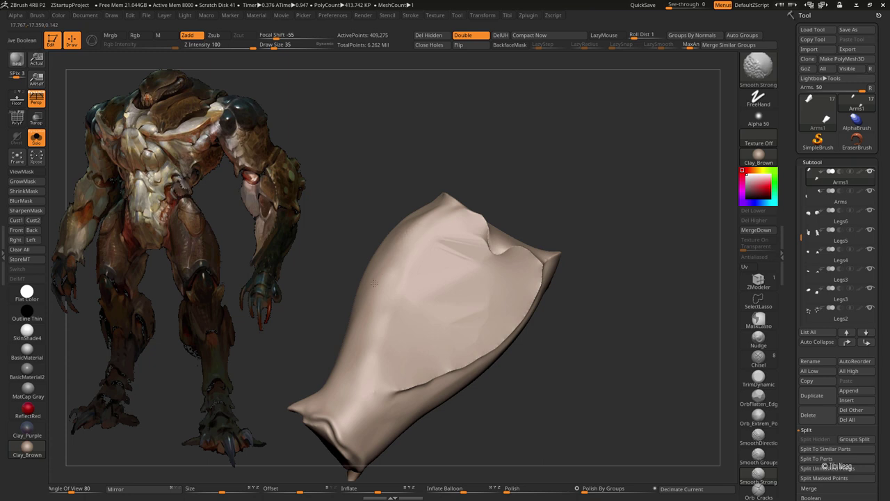
pyautogui.keyDown('shift'); pyautogui.moveTo(477, 255); pyautogui.dragTo(485, 224); pyautogui.keyUp('shift')
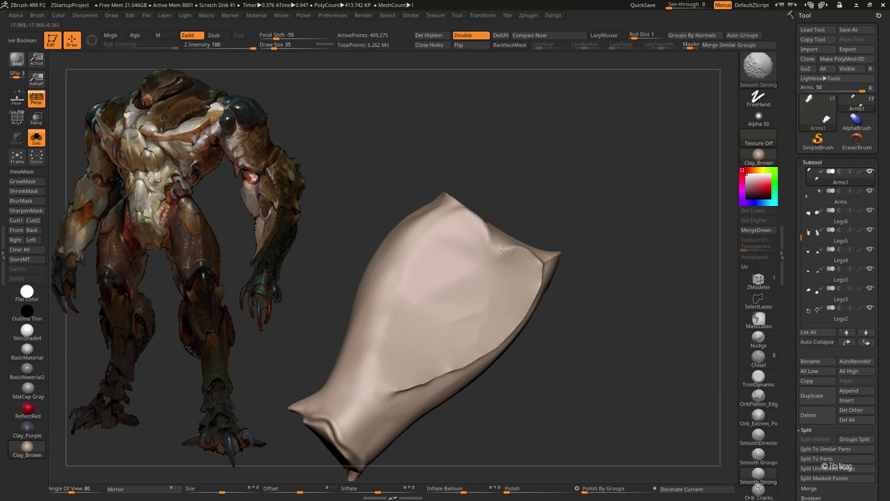
pyautogui.press(']')
pyautogui.moveTo(433, 302); pyautogui.dragTo(367, 358, button='right')
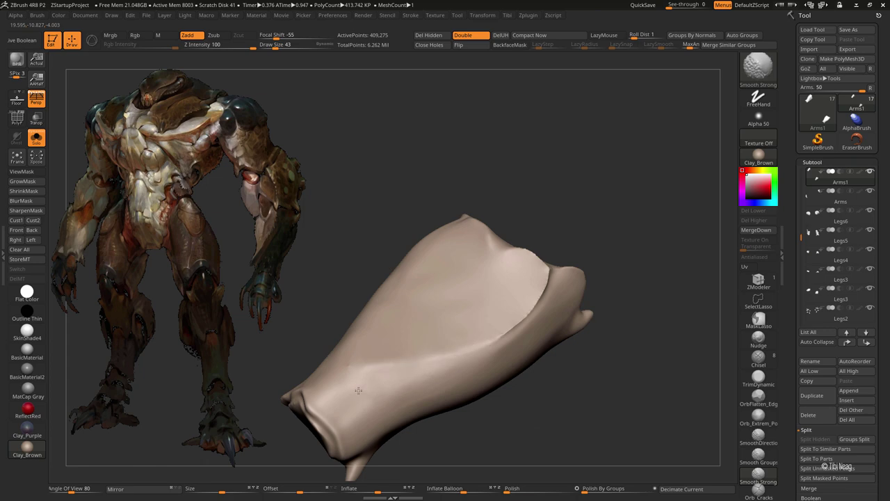
pyautogui.moveTo(545, 278); pyautogui.dragTo(533, 264, button='right')
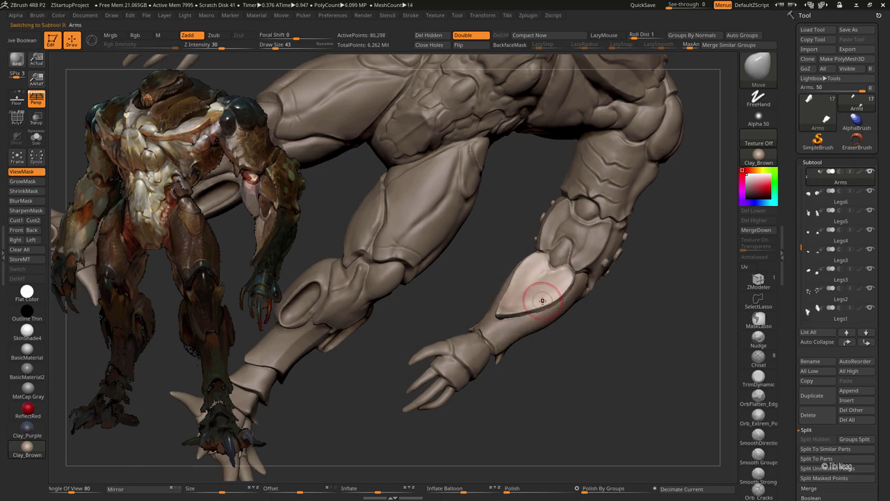
pyautogui.keyDown('ctrl'); pyautogui.keyDown('shift'); pyautogui.click(543, 301); pyautogui.keyUp('shift'); pyautogui.keyUp('ctrl')
pyautogui.moveTo(578, 334); pyautogui.dragTo(402, 154)
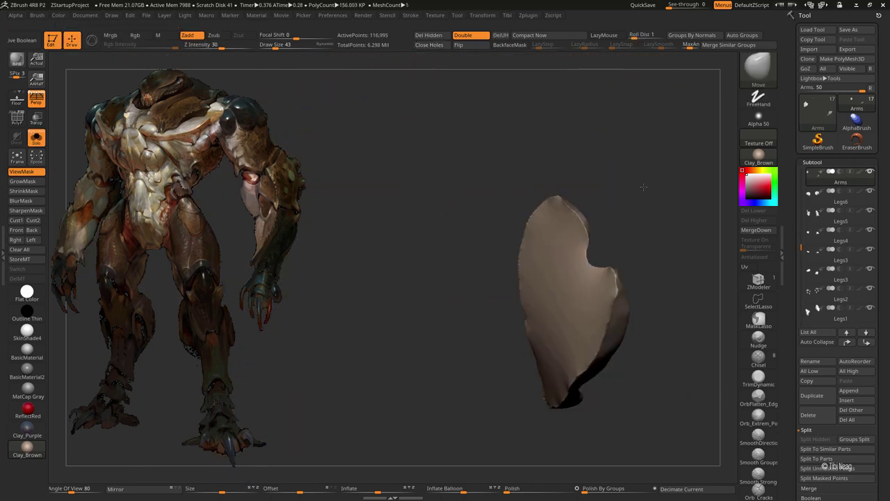
# Step: Build up clay above the forearm plate's notch and raise a ridge along its curved edge
pyautogui.moveTo(594, 253)
pyautogui.mouseDown()
pyautogui.moveTo(591, 227)
pyautogui.moveTo(626, 276)
pyautogui.mouseUp()
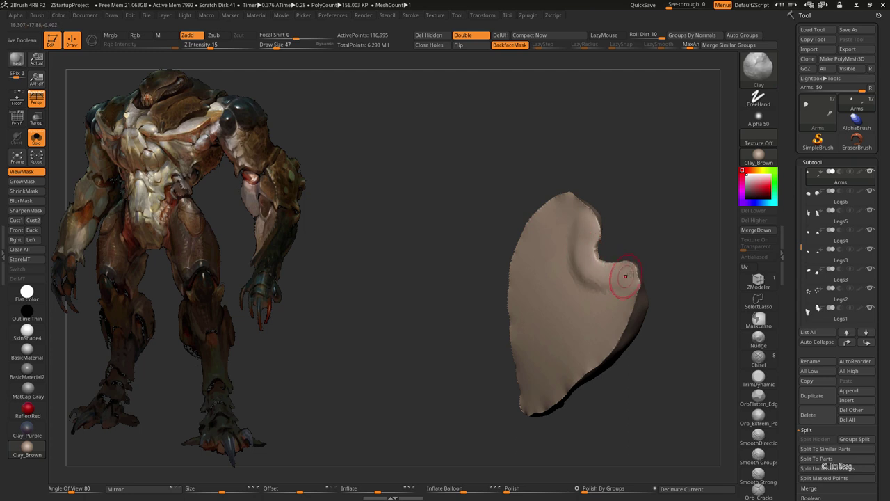
pyautogui.moveTo(586, 224)
pyautogui.mouseDown()
pyautogui.moveTo(611, 270)
pyautogui.moveTo(577, 292)
pyautogui.moveTo(588, 303)
pyautogui.mouseUp()
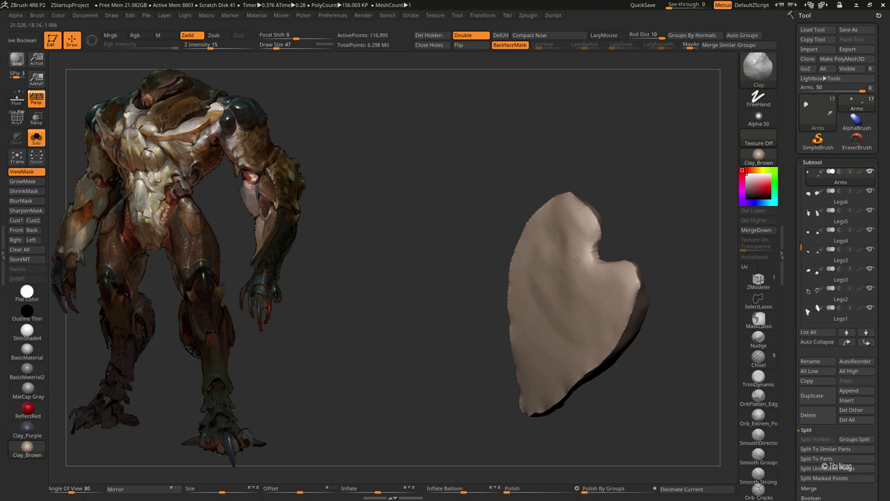
pyautogui.moveTo(598, 195)
pyautogui.mouseDown()
pyautogui.moveTo(622, 182)
pyautogui.moveTo(510, 254)
pyautogui.mouseUp()
pyautogui.moveTo(504, 289)
pyautogui.mouseDown()
pyautogui.moveTo(549, 322)
pyautogui.moveTo(577, 308)
pyautogui.moveTo(615, 207)
pyautogui.moveTo(570, 239)
pyautogui.mouseUp()
# Step: Switch to the Move brush and view the plate's crescent side and forked end
pyautogui.press('b')
pyautogui.press('m')
pyautogui.press('v')
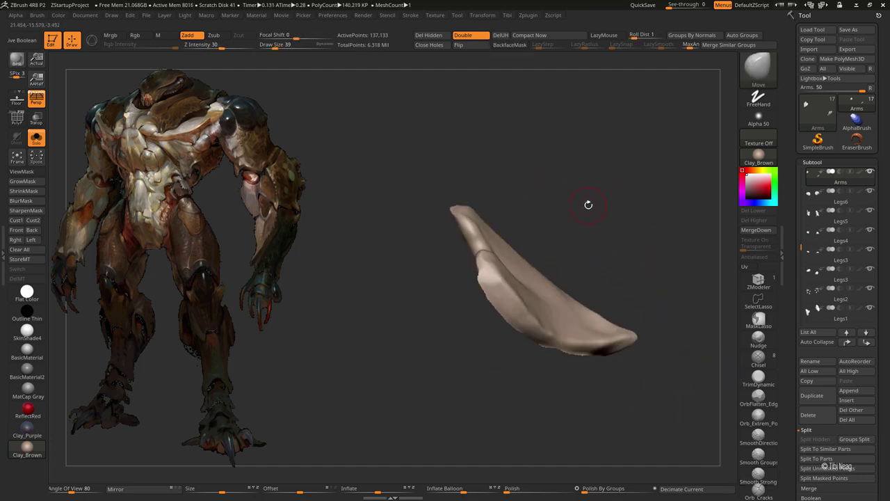
pyautogui.moveTo(589, 202); pyautogui.dragTo(441, 258)
pyautogui.moveTo(566, 181)
pyautogui.mouseDown()
pyautogui.moveTo(598, 391)
pyautogui.moveTo(422, 320)
pyautogui.mouseUp()
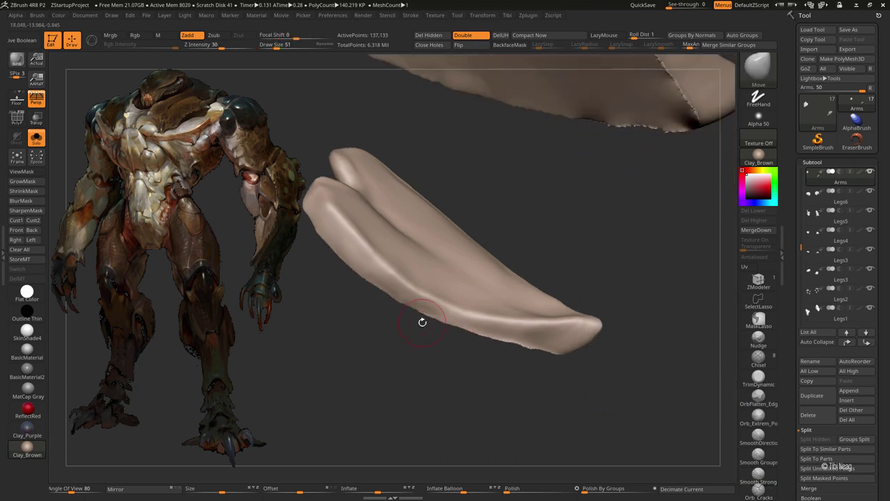
# Step: Smooth the heart-shaped plate's surface with the hPolish brush
pyautogui.press('b')
pyautogui.press('h')
pyautogui.press('p')
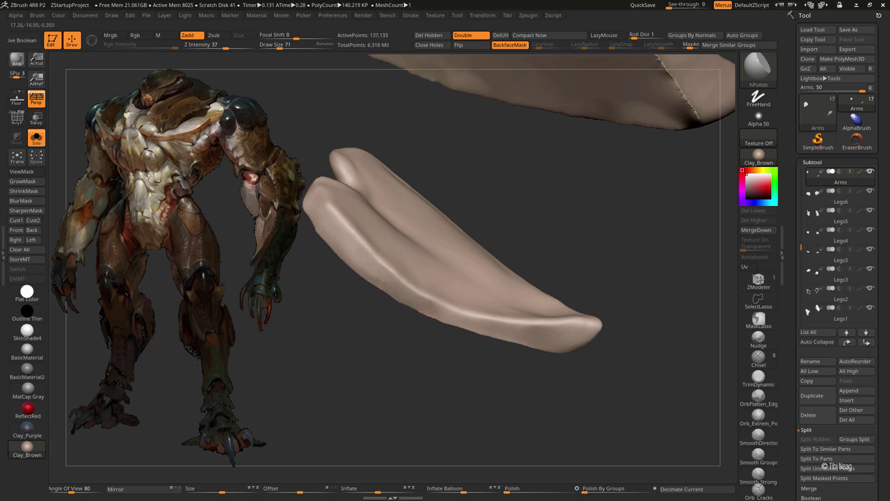
pyautogui.moveTo(644, 356); pyautogui.dragTo(552, 339)
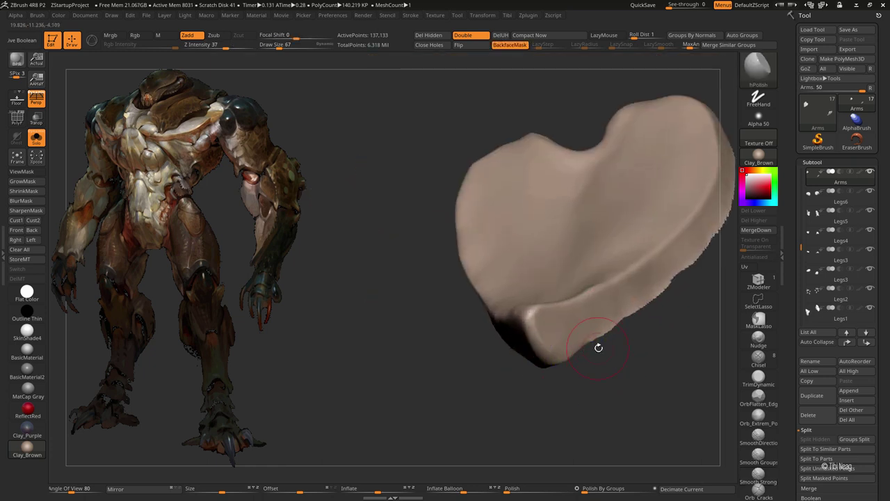
pyautogui.moveTo(676, 272); pyautogui.dragTo(530, 327)
# Step: Return to the Move brush and check the plate edge-on and face-on
pyautogui.press('b')
pyautogui.press('m')
pyautogui.press('v')
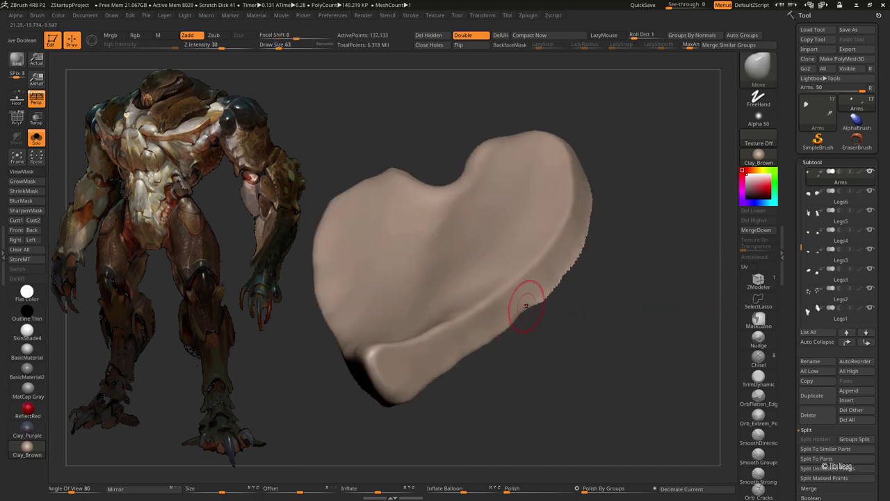
pyautogui.keyDown('shift'); pyautogui.moveTo(580, 295); pyautogui.dragTo(498, 321); pyautogui.keyUp('shift')
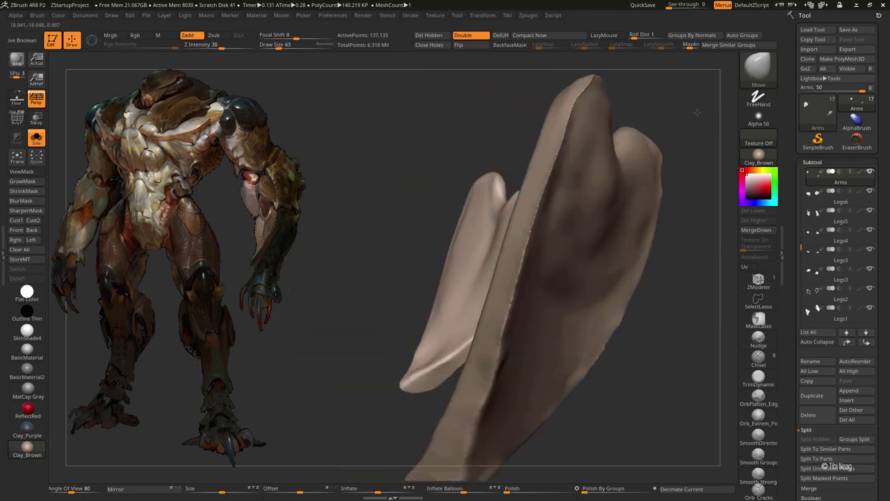
pyautogui.moveTo(562, 171)
pyautogui.mouseDown()
pyautogui.moveTo(536, 189)
pyautogui.moveTo(577, 155)
pyautogui.mouseUp()
# Step: Turn Solo off to bring back the rest of the limb and frame the whole model
pyautogui.hotkey('shift', 'ctrl', 's')
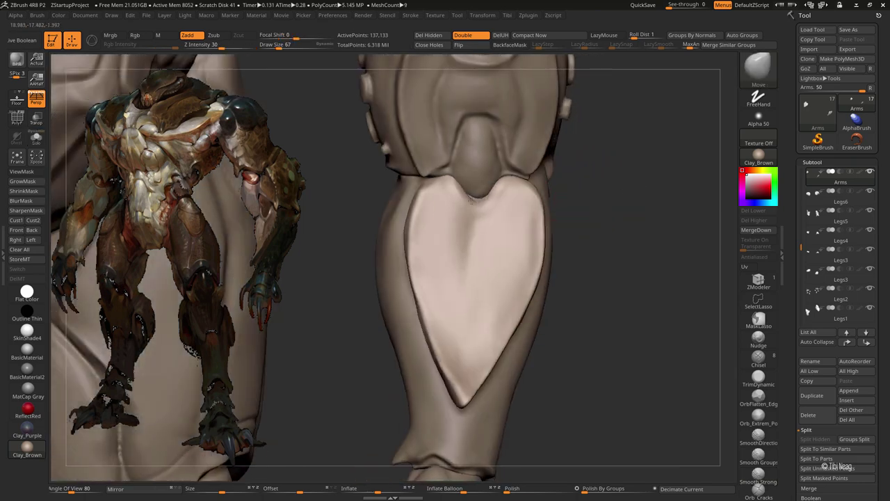
pyautogui.moveTo(470, 198); pyautogui.dragTo(486, 183, button='right')
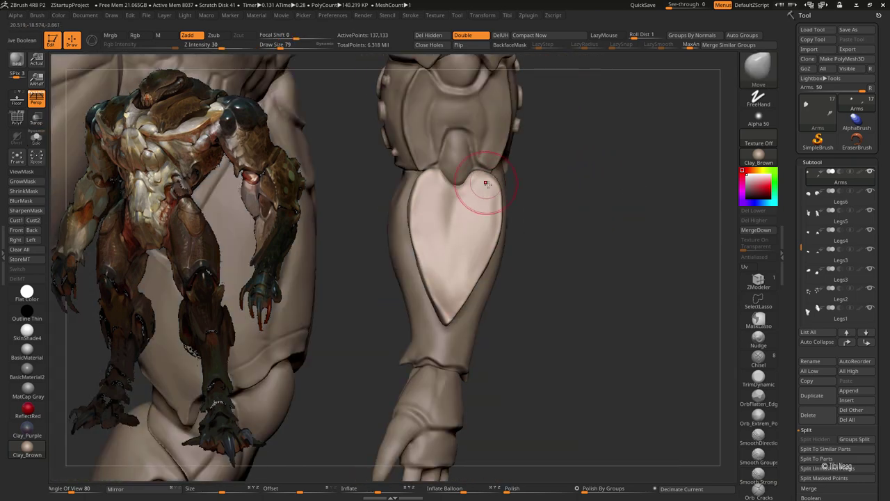
pyautogui.moveTo(544, 190); pyautogui.dragTo(487, 222, button='right')
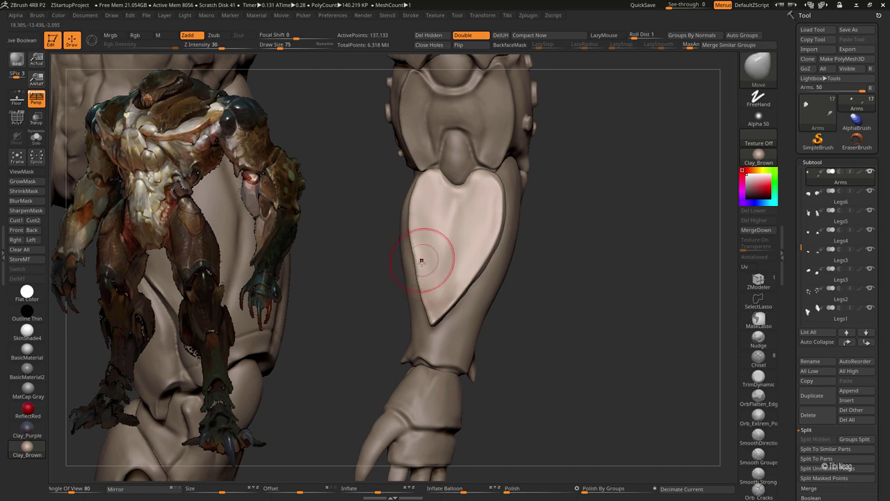
pyautogui.press('f')
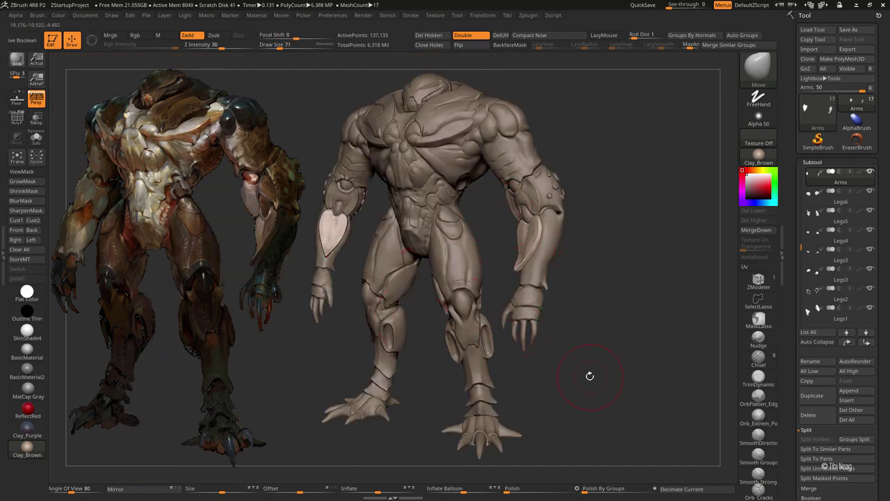
pyautogui.moveTo(652, 310)
pyautogui.mouseDown(button='right')
pyautogui.moveTo(594, 283)
pyautogui.moveTo(624, 288)
pyautogui.mouseUp(button='right')
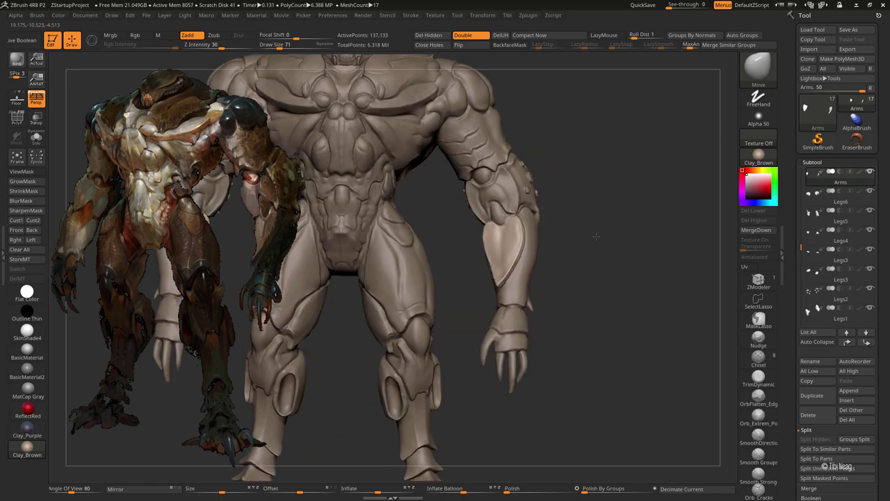
pyautogui.press('f')
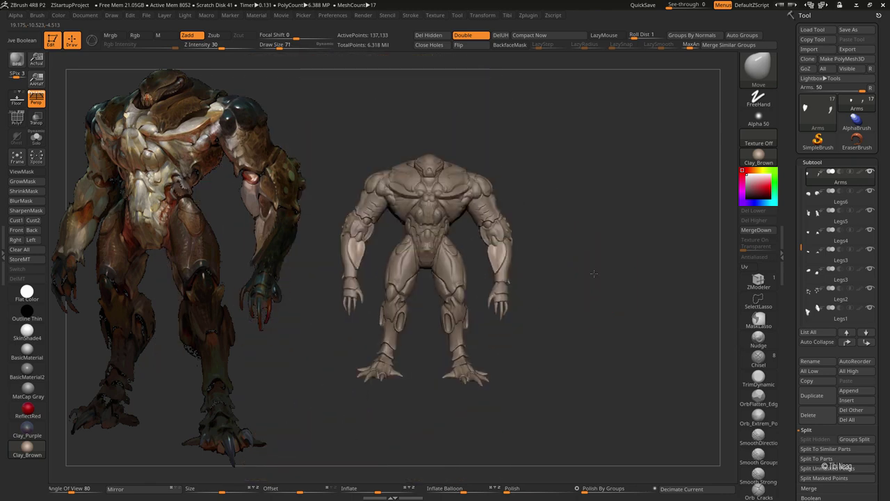
# Step: Select the Arms1 hand subtool and solo it, hiding the body
pyautogui.moveTo(611, 280)
pyautogui.mouseDown(button='right')
pyautogui.moveTo(610, 297)
pyautogui.moveTo(494, 327)
pyautogui.moveTo(514, 318)
pyautogui.mouseUp(button='right')
pyautogui.hotkey('shift', 'alt', 's')
pyautogui.moveTo(465, 330)
pyautogui.mouseDown(button='right')
pyautogui.moveTo(586, 260)
pyautogui.moveTo(559, 304)
pyautogui.moveTo(433, 299)
pyautogui.moveTo(445, 313)
pyautogui.moveTo(434, 310)
pyautogui.mouseUp(button='right')
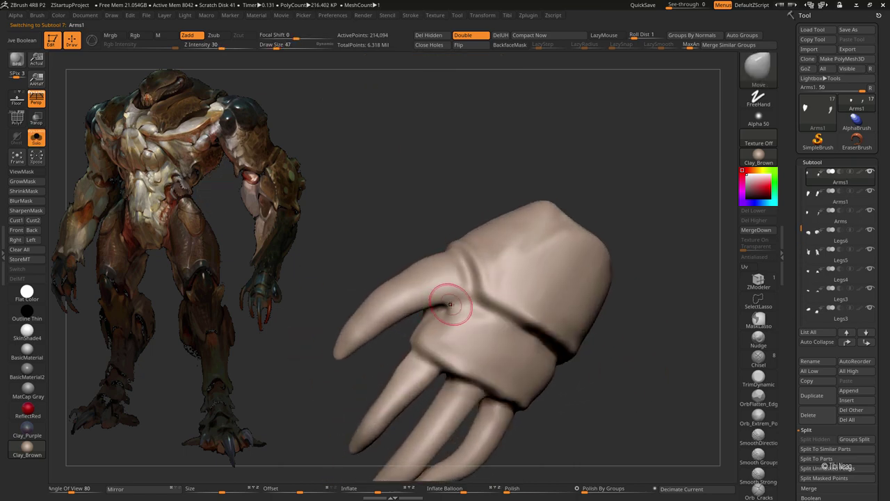
# Step: Select the DamStandard brush and rotate the hand to a frontal view
pyautogui.press('b')
pyautogui.press('d')
pyautogui.press('s')
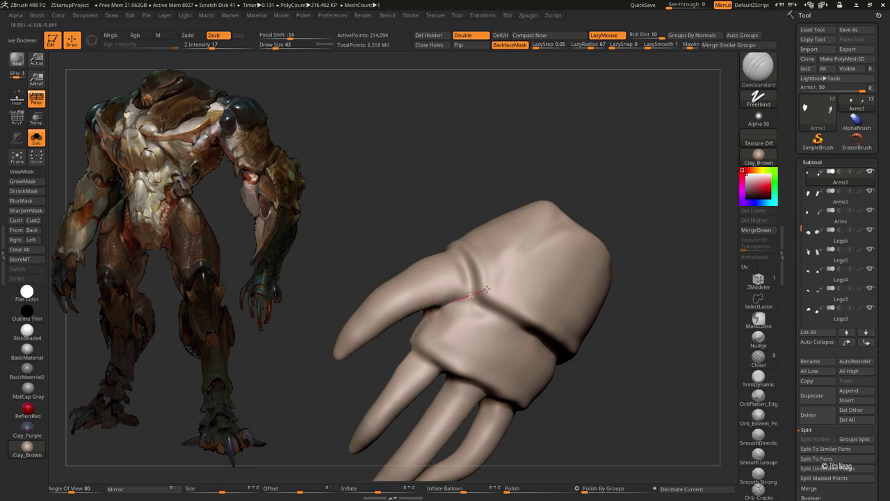
pyautogui.moveTo(426, 226); pyautogui.dragTo(422, 311)
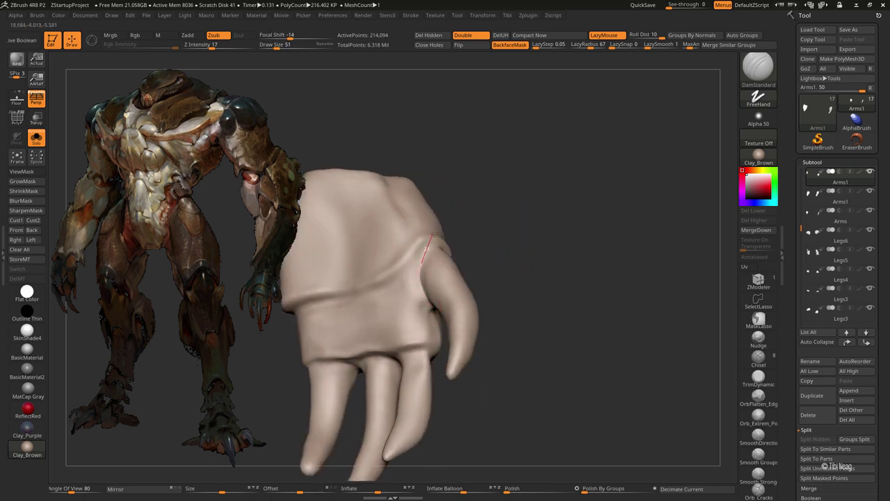
pyautogui.moveTo(425, 251); pyautogui.dragTo(421, 265)
pyautogui.moveTo(480, 268); pyautogui.dragTo(310, 268)
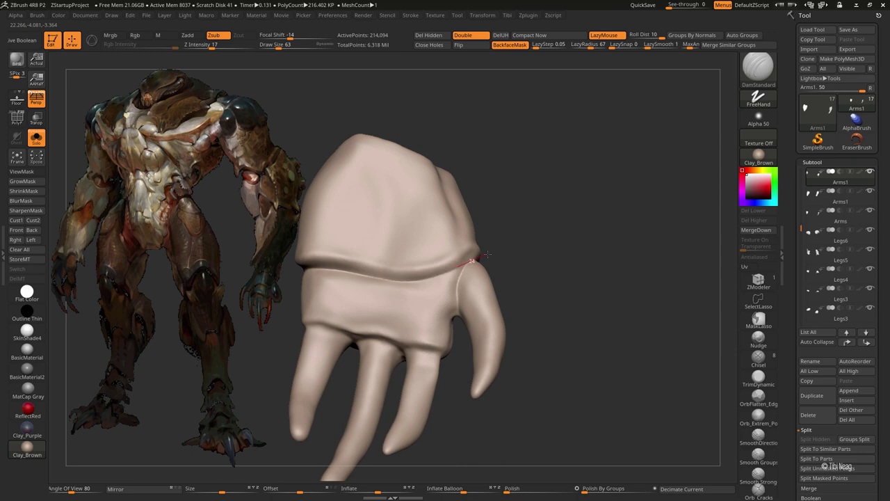
# Step: At brush size 71, carve deep creases along the hand and wrist band
pyautogui.moveTo(487, 255); pyautogui.dragTo(480, 257)
pyautogui.press(']')
pyautogui.moveTo(357, 258); pyautogui.dragTo(408, 273)
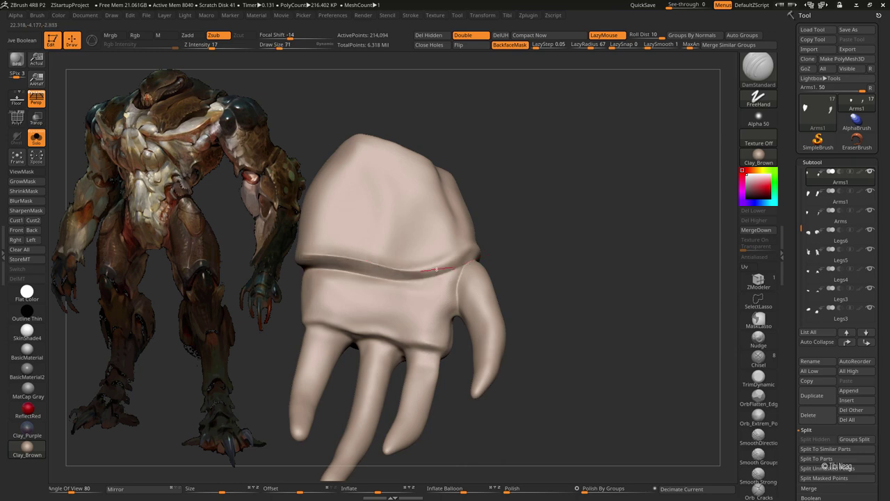
pyautogui.moveTo(485, 241); pyautogui.dragTo(350, 243)
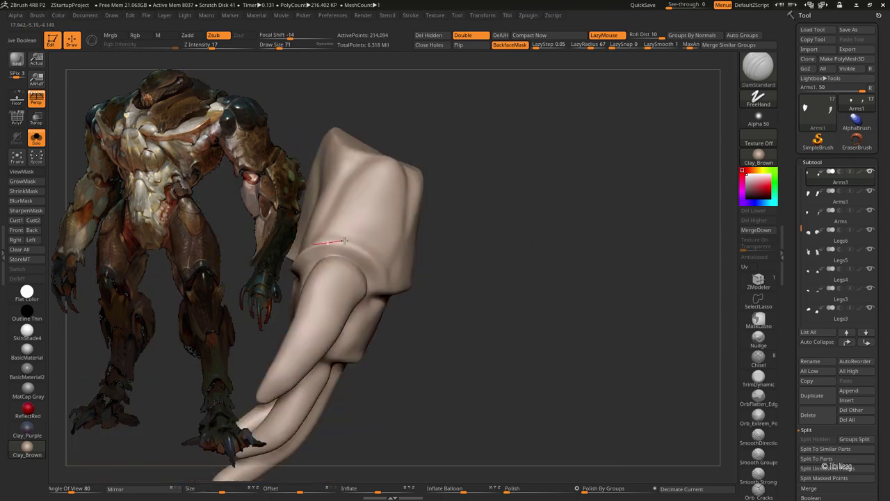
pyautogui.moveTo(445, 278)
pyautogui.mouseDown()
pyautogui.moveTo(357, 264)
pyautogui.moveTo(435, 295)
pyautogui.moveTo(453, 285)
pyautogui.moveTo(483, 317)
pyautogui.mouseUp()
pyautogui.moveTo(514, 355)
pyautogui.mouseDown()
pyautogui.moveTo(459, 306)
pyautogui.moveTo(467, 318)
pyautogui.mouseUp()
# Step: Soften the crease edges with hPolish, viewing all four fingers
pyautogui.moveTo(510, 363)
pyautogui.mouseDown()
pyautogui.moveTo(457, 288)
pyautogui.moveTo(387, 294)
pyautogui.moveTo(427, 288)
pyautogui.moveTo(409, 254)
pyautogui.moveTo(477, 188)
pyautogui.mouseUp()
pyautogui.press('b')
pyautogui.press('h')
pyautogui.press('p')
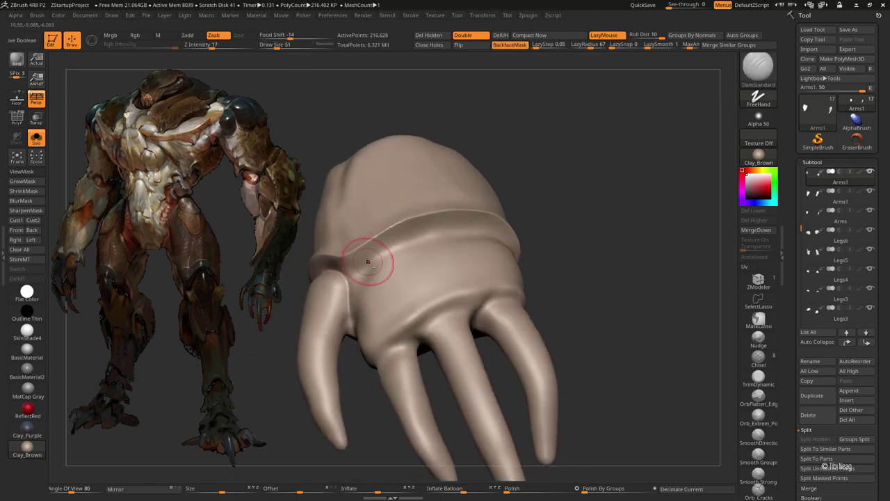
pyautogui.moveTo(364, 260); pyautogui.dragTo(364, 278)
pyautogui.press('space')
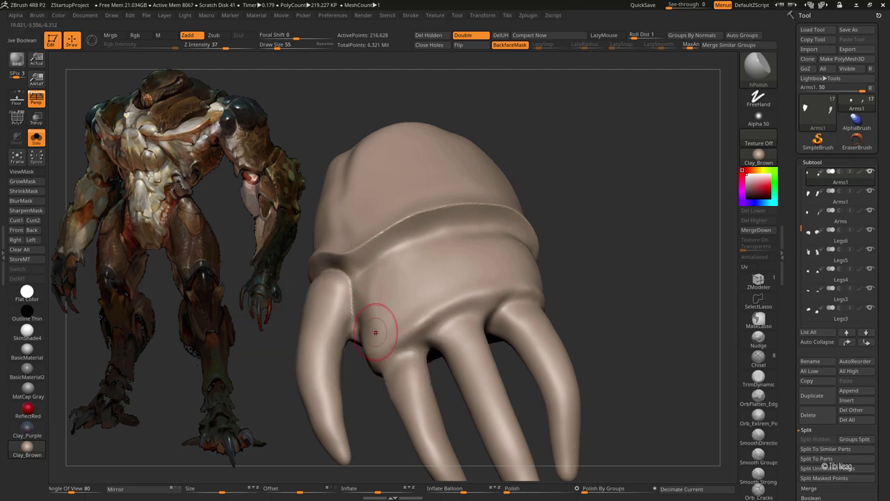
pyautogui.moveTo(375, 332); pyautogui.dragTo(382, 396, button='right')
# Step: Carve another DamStandard crease along the wrist band edge
pyautogui.press('b')
pyautogui.press('d')
pyautogui.press('s')
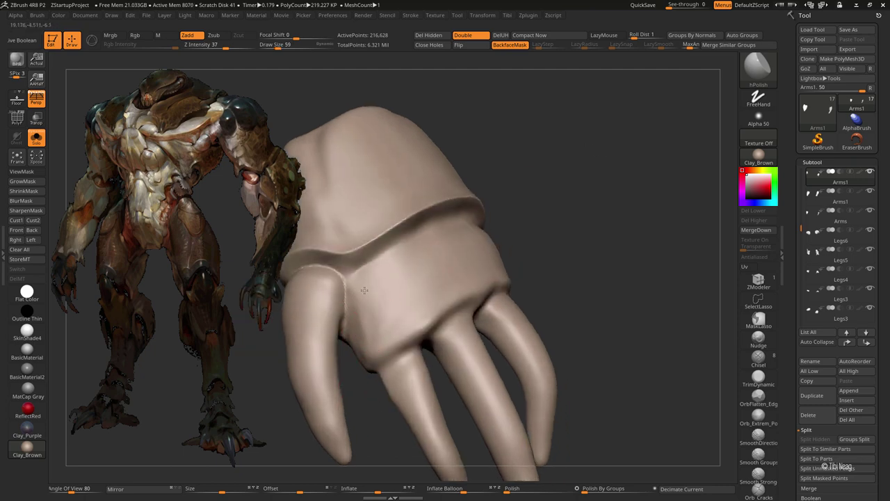
pyautogui.moveTo(527, 222); pyautogui.dragTo(447, 234)
pyautogui.moveTo(341, 272)
pyautogui.mouseDown()
pyautogui.moveTo(555, 218)
pyautogui.moveTo(480, 243)
pyautogui.moveTo(438, 137)
pyautogui.moveTo(589, 214)
pyautogui.moveTo(533, 180)
pyautogui.moveTo(527, 212)
pyautogui.moveTo(557, 232)
pyautogui.moveTo(529, 169)
pyautogui.mouseUp()
# Step: Select the hPolish brush (B, H, P) for a final smoothing pass
pyautogui.press('b')
pyautogui.press('h')
pyautogui.press('p')
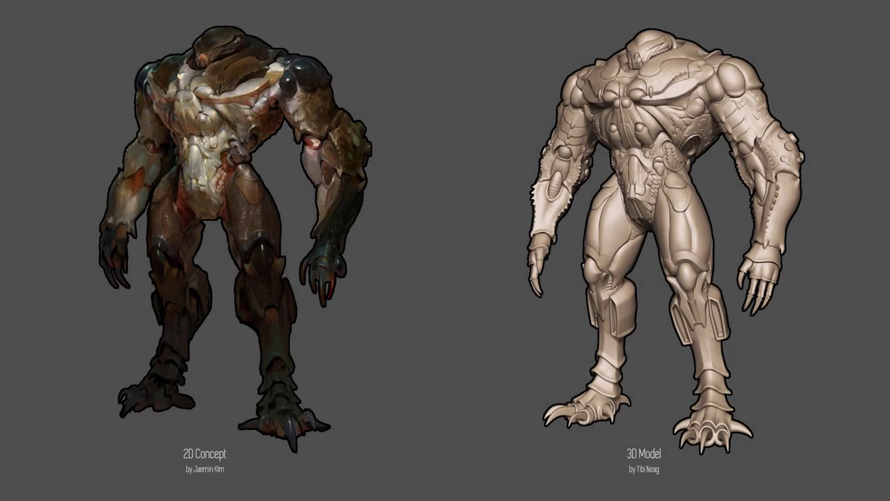